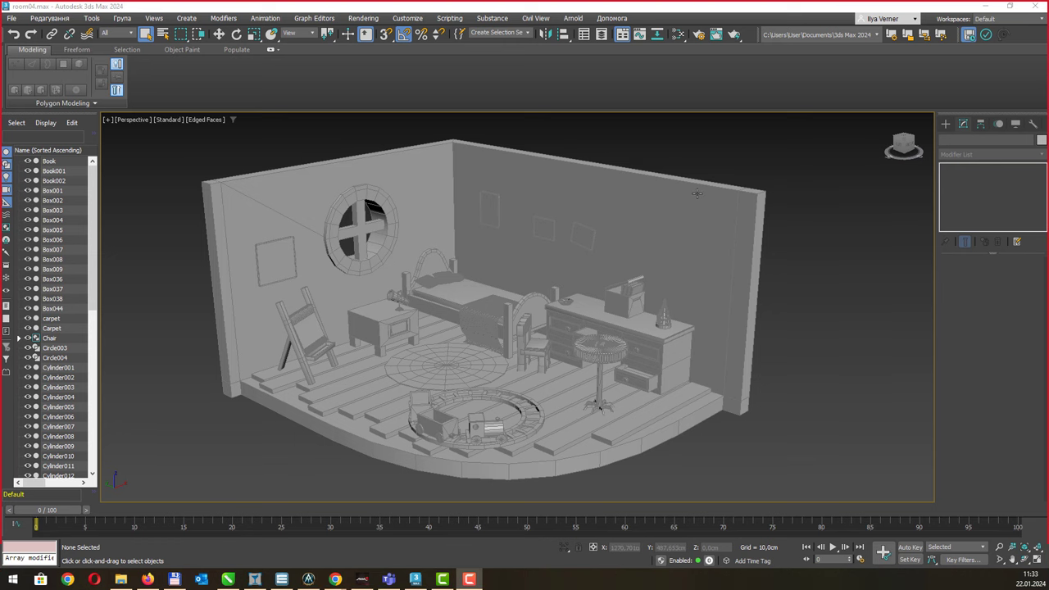
Step: Orbit and zoom to an angled view of the bedroom, then select the Walls editable poly
{"action": "middle_click_drag", "start_coordinate": [855, 237], "coordinate": [836, 216], "text": "alt"}
{"action": "scroll", "coordinate": [604, 250], "scroll_direction": "up", "scroll_amount": 2}
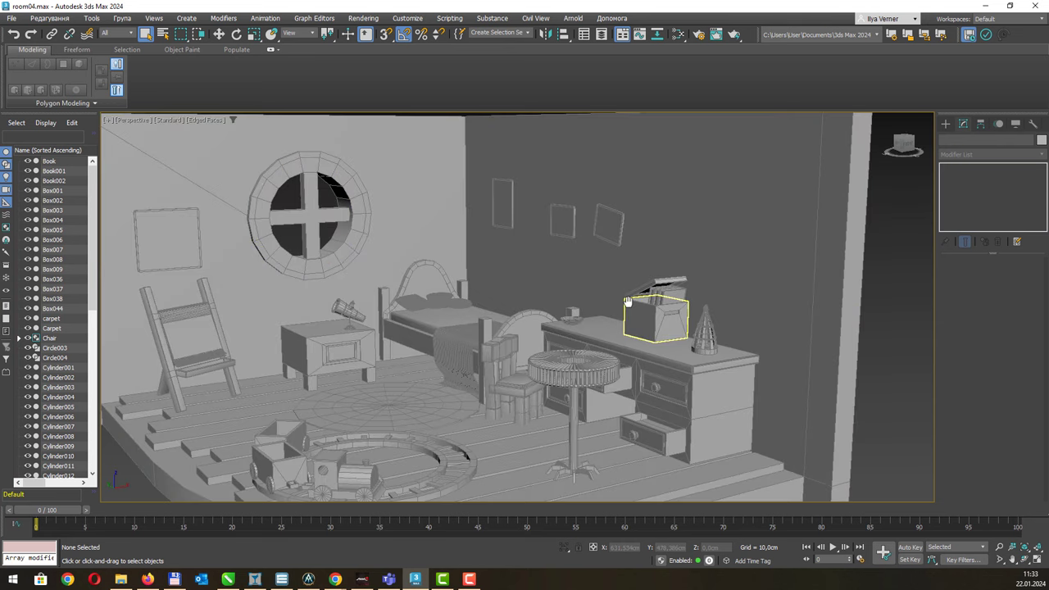
{"action": "scroll", "coordinate": [605, 250], "scroll_direction": "down", "scroll_amount": 1}
{"action": "scroll", "coordinate": [605, 250], "scroll_direction": "down", "scroll_amount": 1}
{"action": "mouse_move", "coordinate": [604, 250]}
{"action": "middle_mouse_down", "text": "alt"}
{"action": "mouse_move", "coordinate": [652, 197]}
{"action": "mouse_move", "coordinate": [605, 219]}
{"action": "mouse_move", "coordinate": [568, 170]}
{"action": "mouse_move", "coordinate": [572, 204]}
{"action": "mouse_move", "coordinate": [547, 291]}
{"action": "mouse_move", "coordinate": [553, 257]}
{"action": "middle_mouse_up", "text": "alt"}
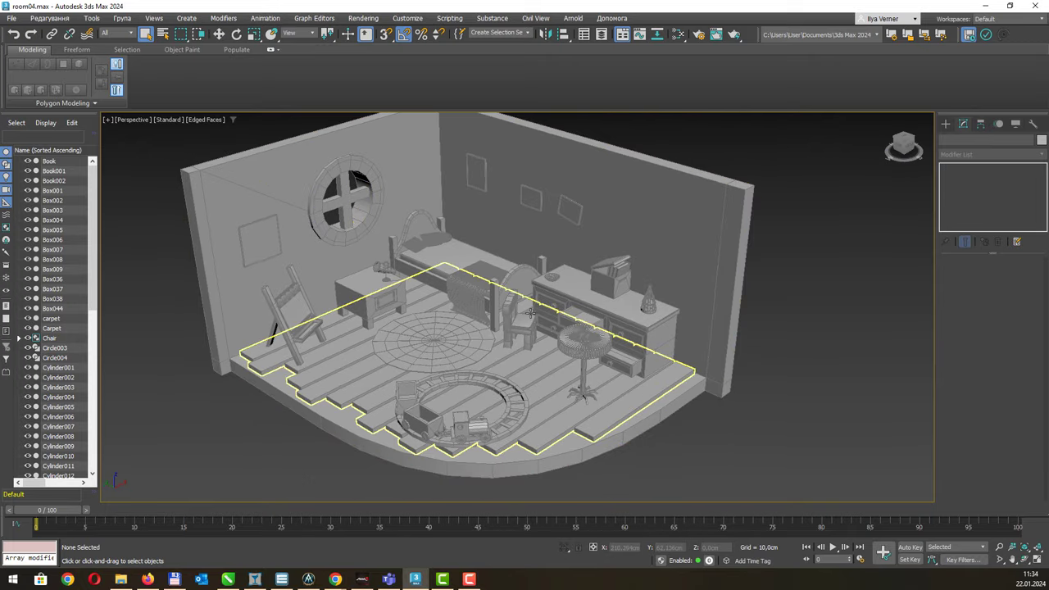
{"action": "left_click", "coordinate": [628, 432]}
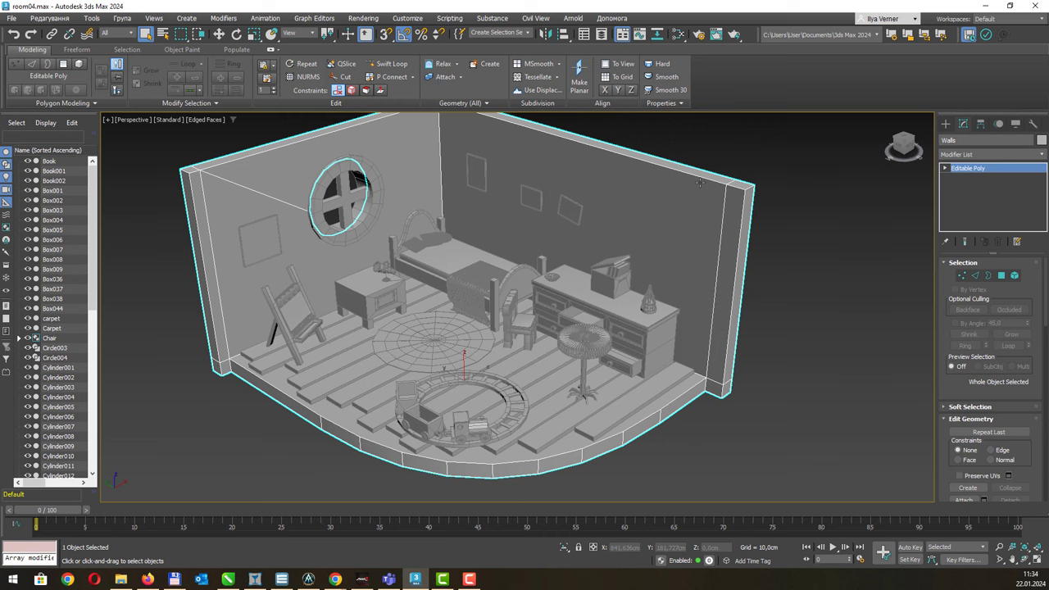
Step: Pan down, orbit to a lower frontal angle, and zoom in toward the back wall
{"action": "mouse_move", "coordinate": [699, 182]}
{"action": "middle_mouse_down"}
{"action": "mouse_move", "coordinate": [719, 195]}
{"action": "mouse_move", "coordinate": [719, 182]}
{"action": "middle_mouse_up"}
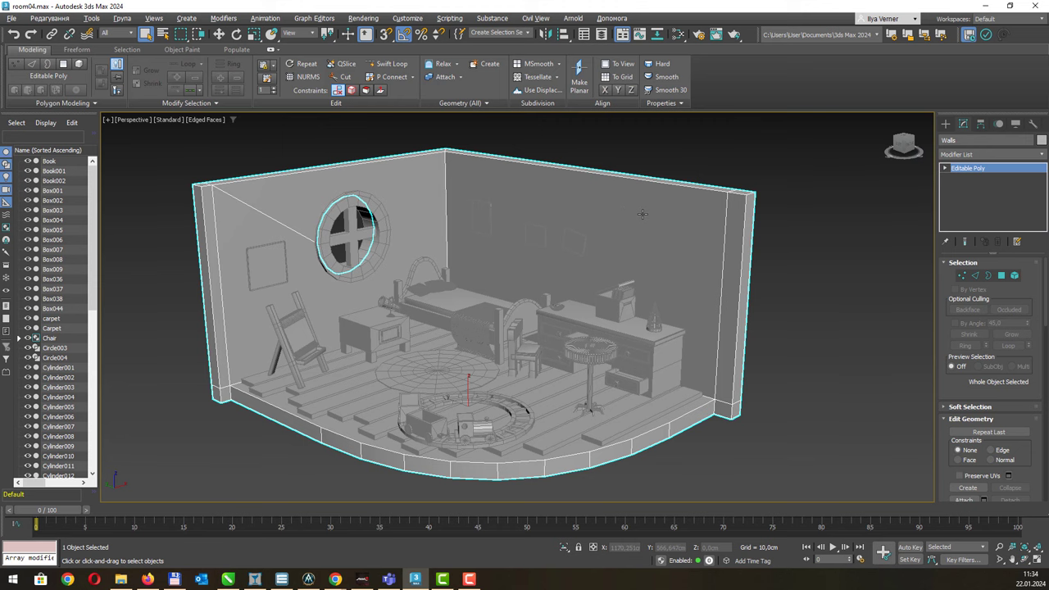
{"action": "middle_click_drag", "start_coordinate": [641, 213], "coordinate": [635, 205], "text": "alt"}
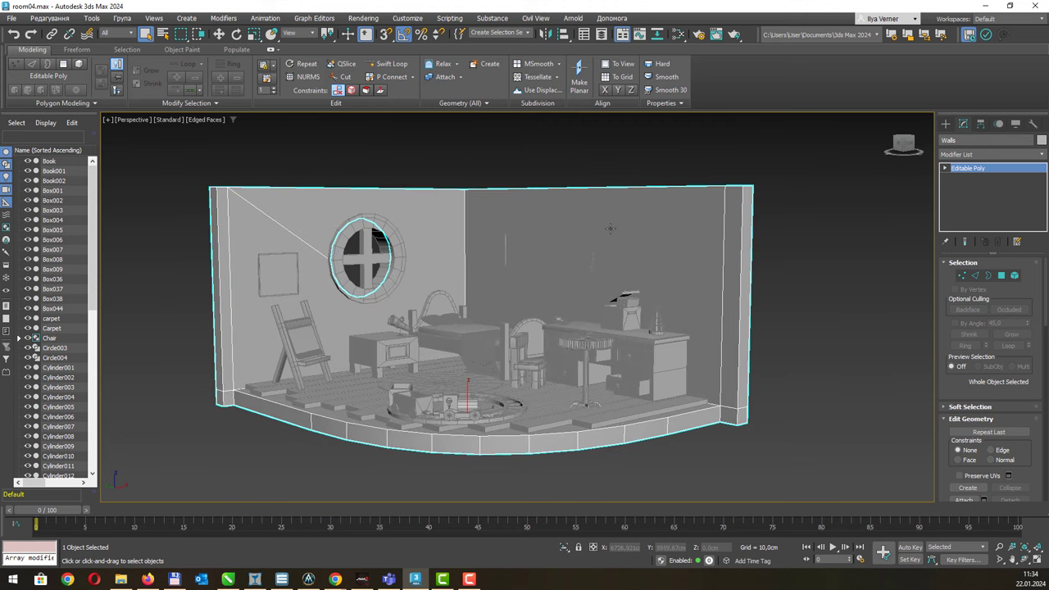
{"action": "scroll", "coordinate": [610, 227], "scroll_direction": "up", "scroll_amount": 2}
{"action": "scroll", "coordinate": [631, 225], "scroll_direction": "up", "scroll_amount": 2}
{"action": "scroll", "coordinate": [631, 217], "scroll_direction": "up", "scroll_amount": 2}
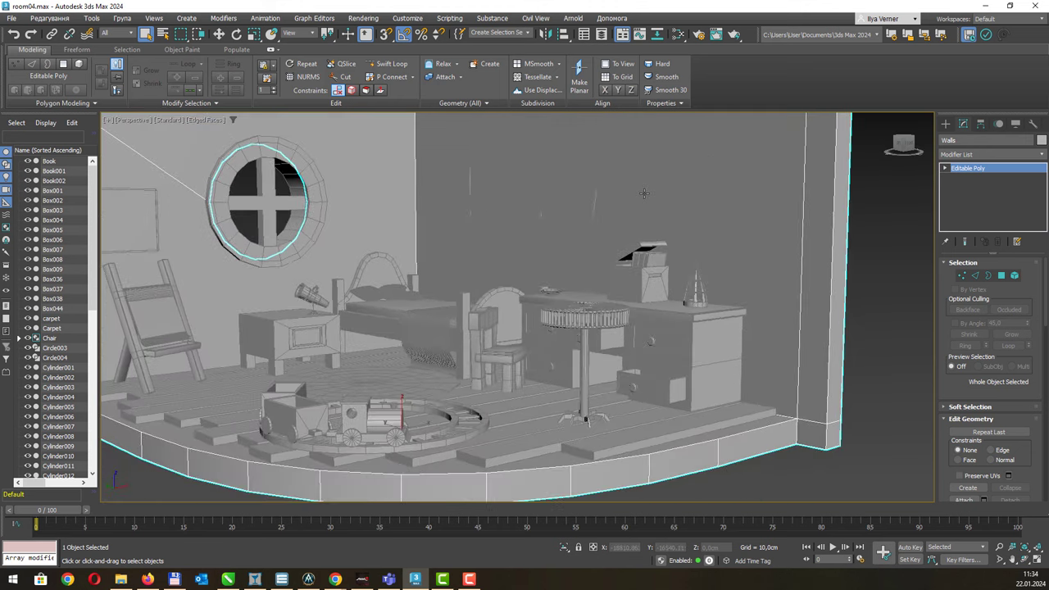
{"action": "scroll", "coordinate": [626, 207], "scroll_direction": "up", "scroll_amount": 2}
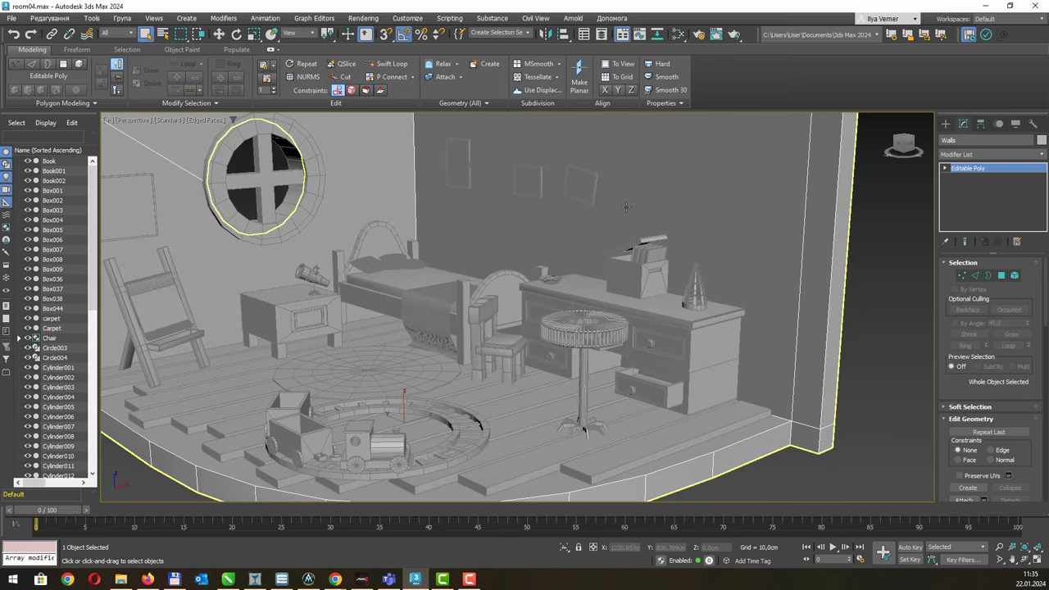
{"action": "scroll", "coordinate": [638, 192], "scroll_direction": "up", "scroll_amount": 2}
{"action": "scroll", "coordinate": [639, 192], "scroll_direction": "up", "scroll_amount": 1}
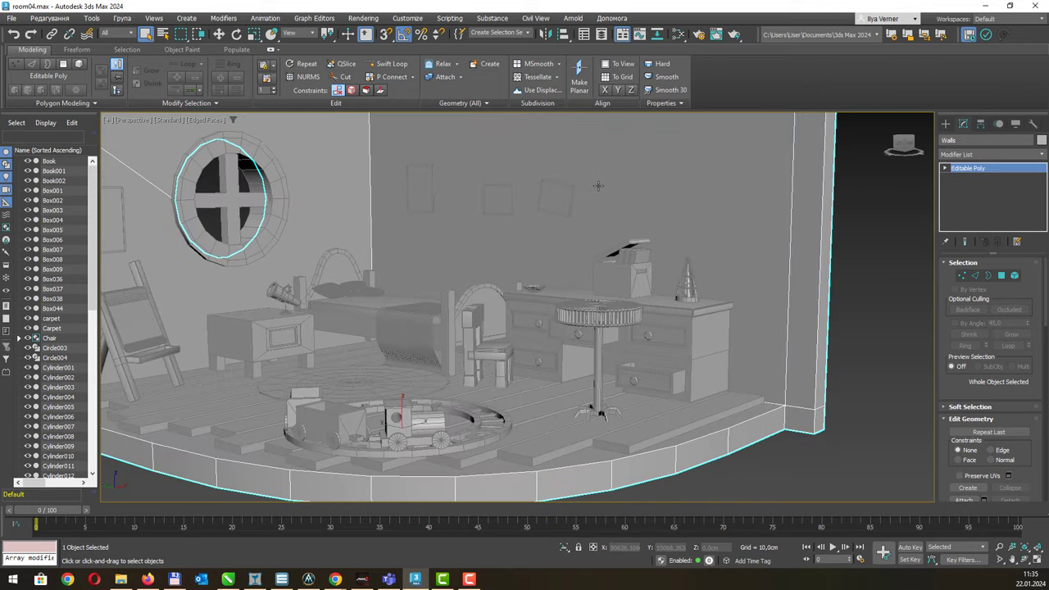
Step: Rotate and pan around the desk and stool to show more floor below the desk
{"action": "middle_click_drag", "start_coordinate": [599, 187], "coordinate": [601, 220]}
{"action": "mouse_move", "coordinate": [544, 260]}
{"action": "middle_mouse_down", "text": "alt"}
{"action": "mouse_move", "coordinate": [574, 260]}
{"action": "mouse_move", "coordinate": [604, 204]}
{"action": "mouse_move", "coordinate": [643, 184]}
{"action": "mouse_move", "coordinate": [636, 239]}
{"action": "mouse_move", "coordinate": [637, 197]}
{"action": "mouse_move", "coordinate": [595, 213]}
{"action": "mouse_move", "coordinate": [593, 198]}
{"action": "mouse_move", "coordinate": [632, 216]}
{"action": "mouse_move", "coordinate": [614, 183]}
{"action": "middle_mouse_up", "text": "alt"}
{"action": "scroll", "coordinate": [574, 259], "scroll_direction": "up", "scroll_amount": 3}
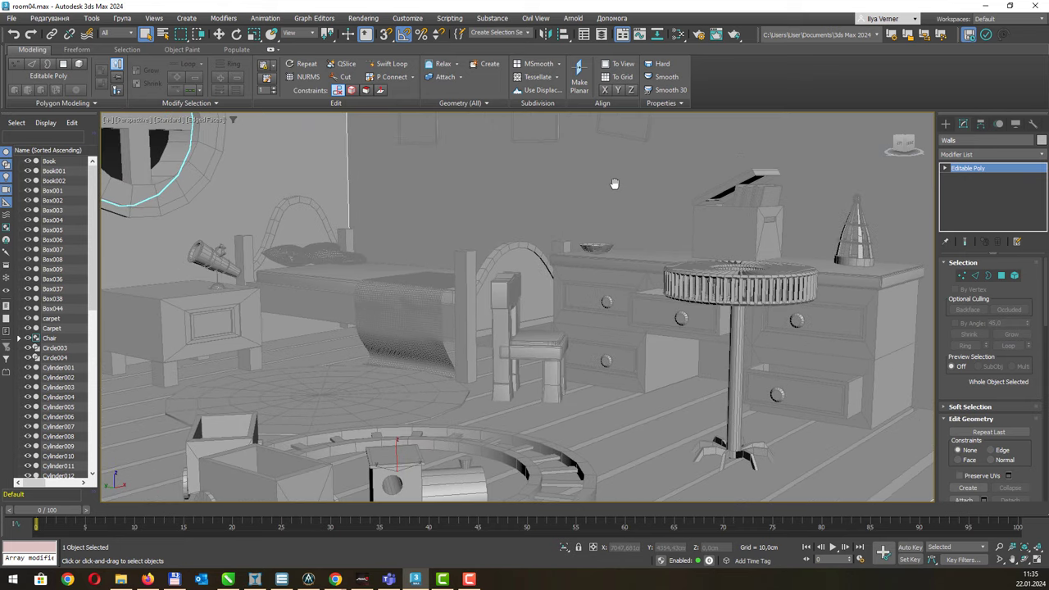
{"action": "mouse_move", "coordinate": [588, 224]}
{"action": "middle_mouse_down"}
{"action": "mouse_move", "coordinate": [588, 213]}
{"action": "mouse_move", "coordinate": [583, 222]}
{"action": "mouse_move", "coordinate": [632, 261]}
{"action": "middle_mouse_up"}
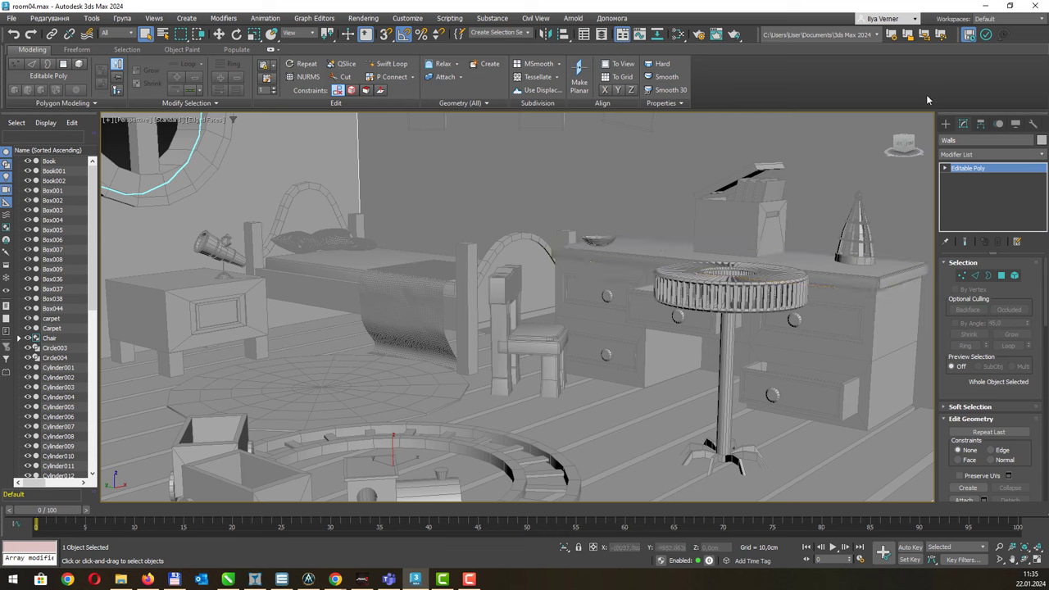
Step: In Create > Cameras, keep the Standard category and pick Physical, then Target
{"action": "left_click", "coordinate": [946, 123]}
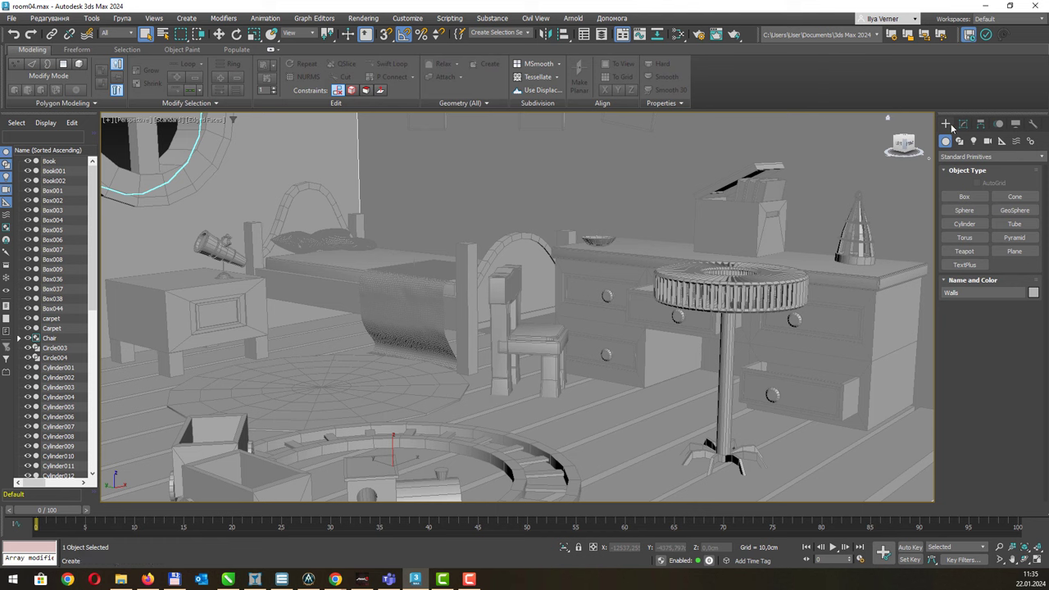
{"action": "left_click", "coordinate": [988, 141]}
{"action": "left_click", "coordinate": [998, 157]}
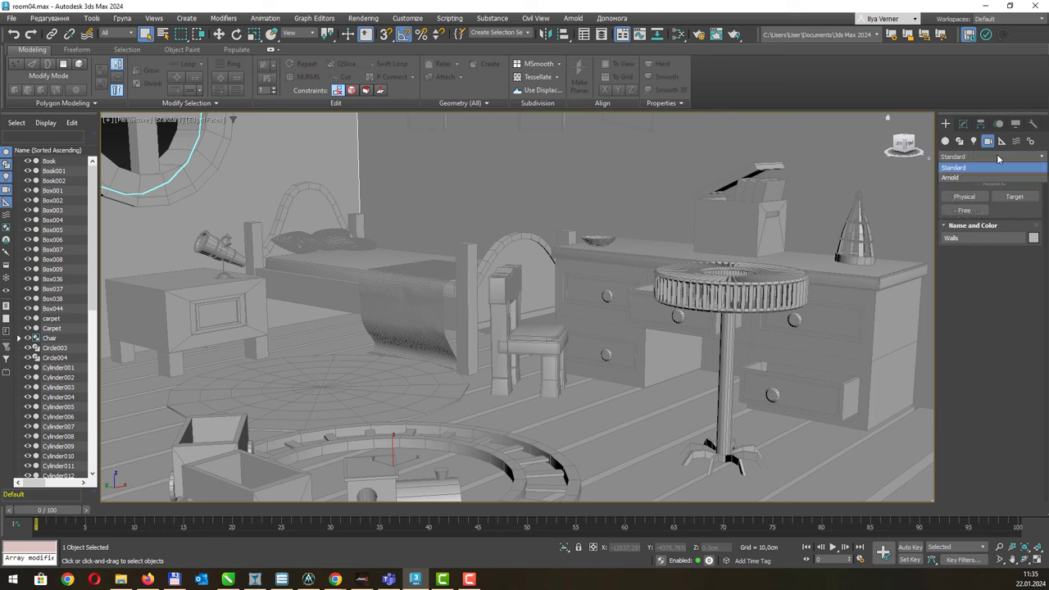
{"action": "left_click", "coordinate": [998, 158]}
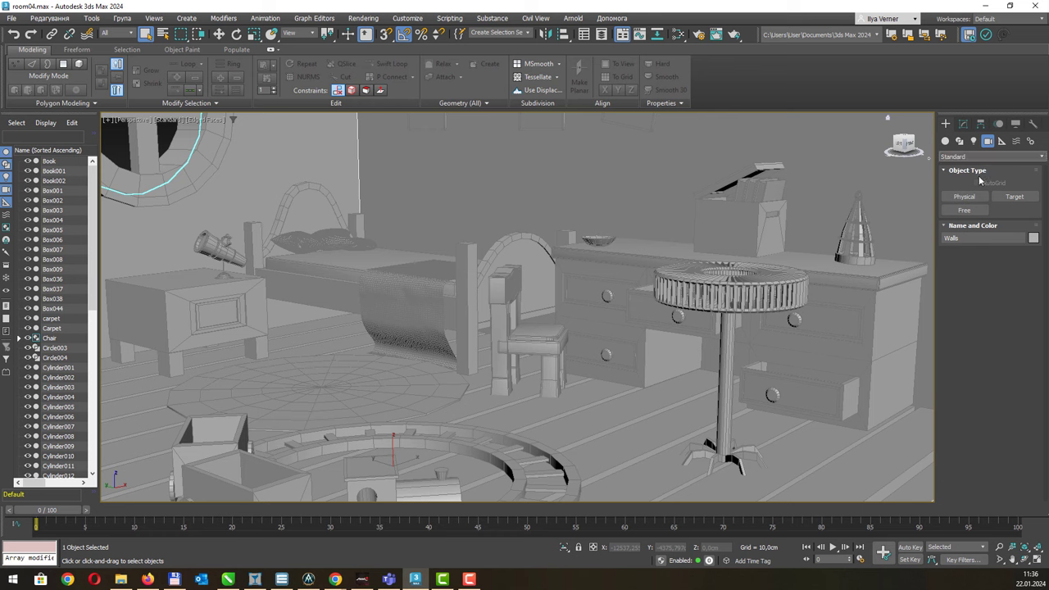
{"action": "left_click", "coordinate": [971, 199]}
{"action": "left_click", "coordinate": [1017, 198]}
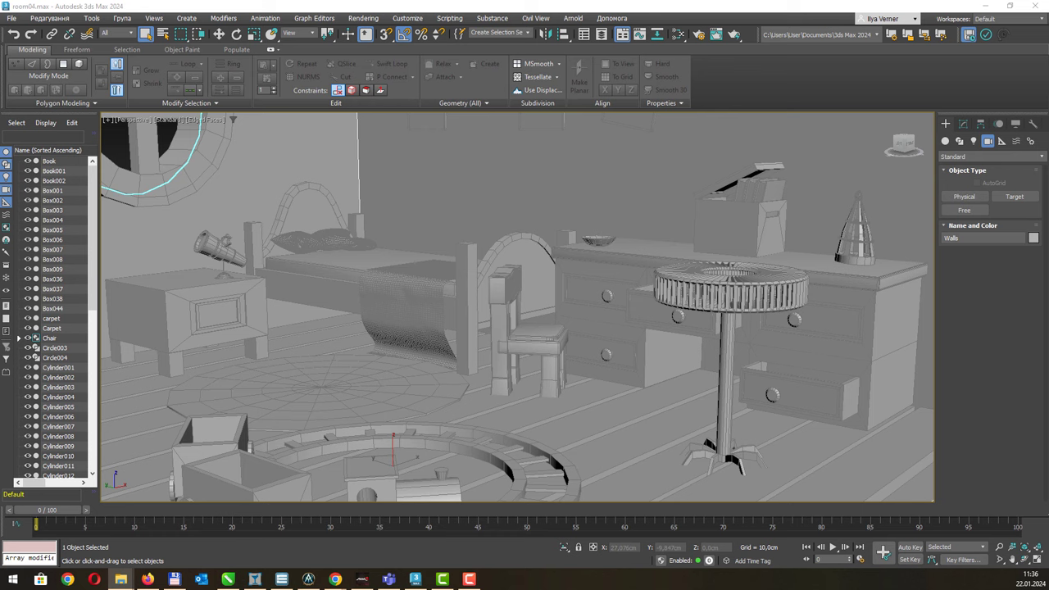
Step: Create PhysCamera001 from the current view with Ctrl+C and adjust its framing so the desk sits lower
{"action": "left_click", "coordinate": [584, 218]}
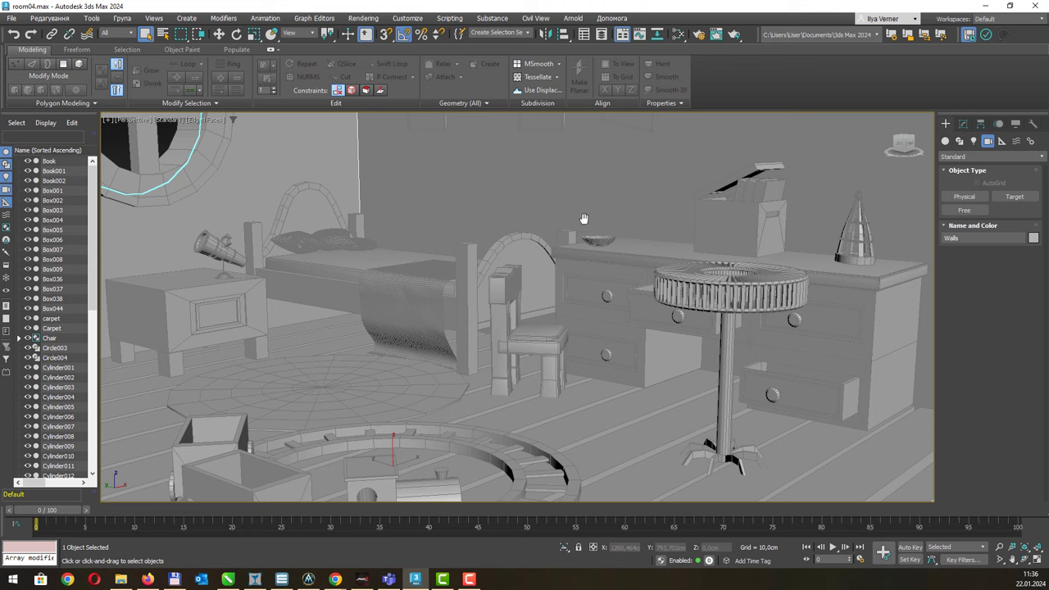
{"action": "key", "text": "ctrl+c"}
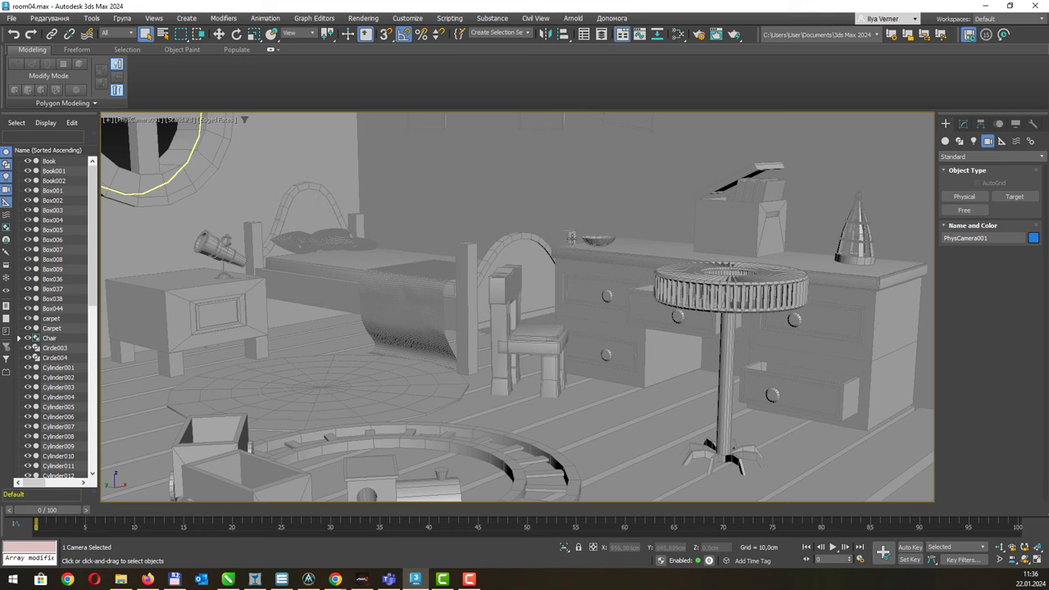
{"action": "mouse_move", "coordinate": [589, 274]}
{"action": "middle_mouse_down", "text": "alt"}
{"action": "mouse_move", "coordinate": [577, 272]}
{"action": "mouse_move", "coordinate": [632, 264]}
{"action": "mouse_move", "coordinate": [604, 278]}
{"action": "mouse_move", "coordinate": [623, 269]}
{"action": "mouse_move", "coordinate": [600, 272]}
{"action": "mouse_move", "coordinate": [548, 235]}
{"action": "mouse_move", "coordinate": [573, 234]}
{"action": "middle_mouse_up", "text": "alt"}
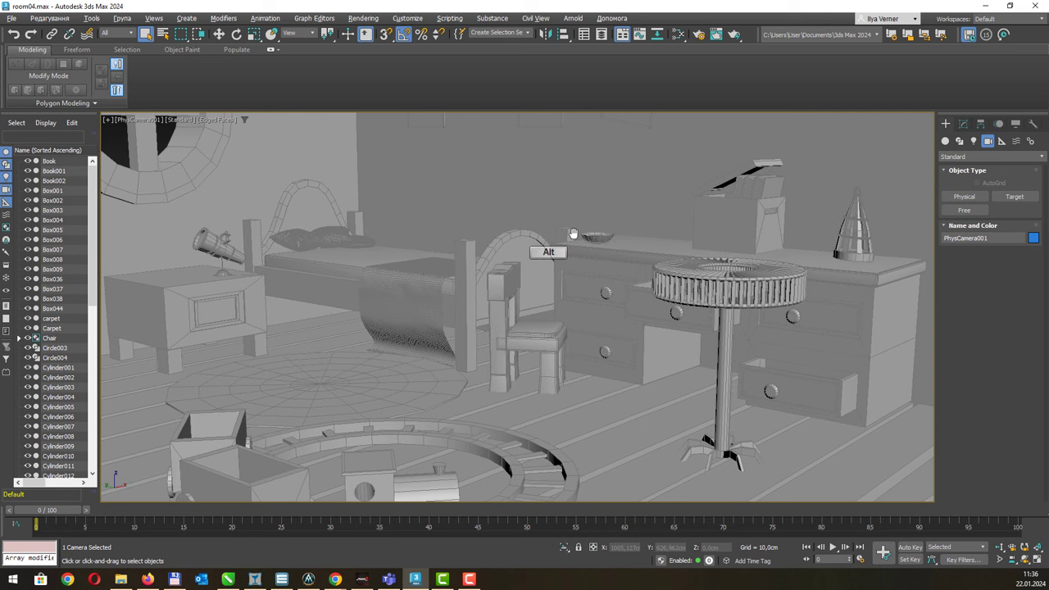
{"action": "mouse_move", "coordinate": [487, 245]}
{"action": "middle_mouse_down"}
{"action": "mouse_move", "coordinate": [500, 244]}
{"action": "mouse_move", "coordinate": [460, 238]}
{"action": "middle_mouse_up"}
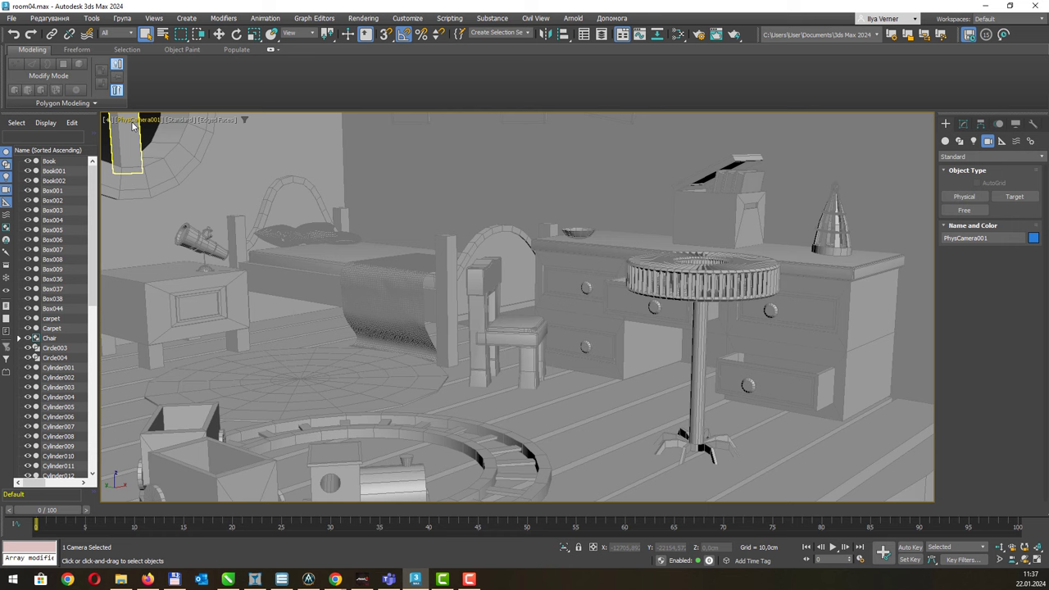
Step: Use the viewport label menu to switch from PhysCamera001 back to the Perspective view
{"action": "left_click", "coordinate": [137, 121]}
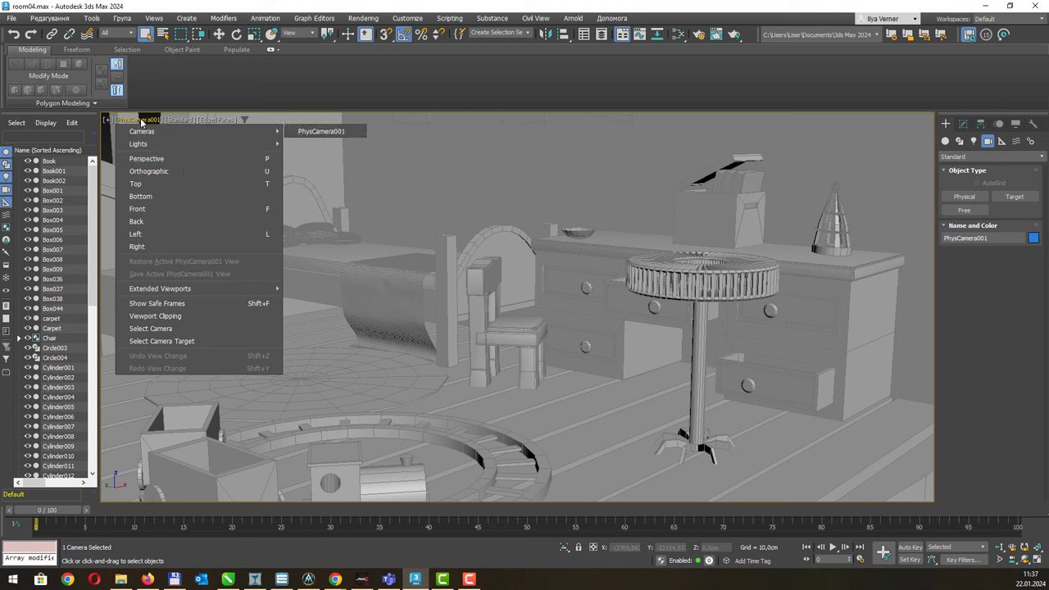
{"action": "mouse_move", "coordinate": [142, 131]}
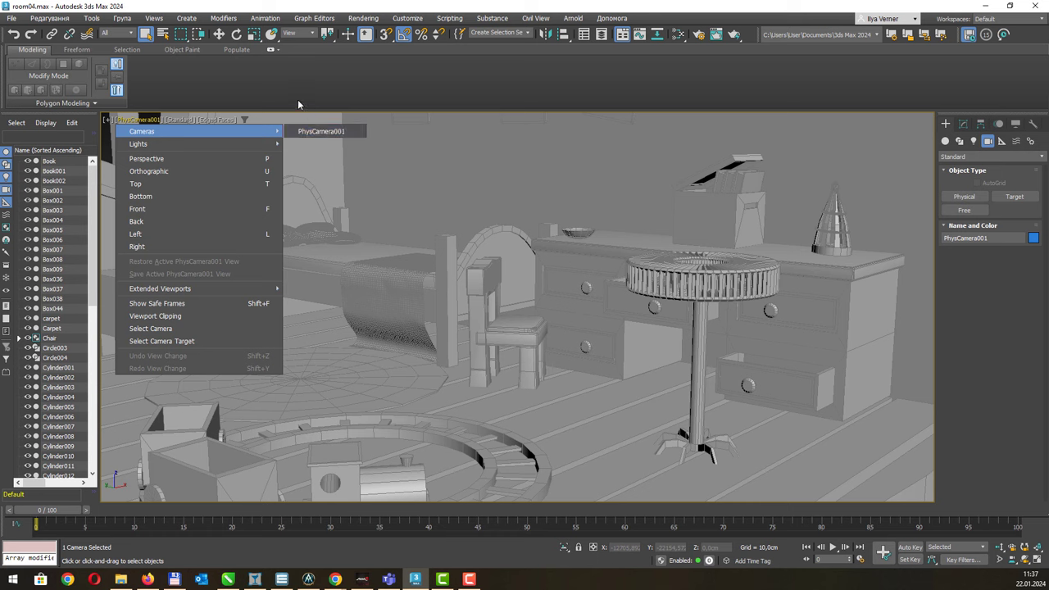
{"action": "left_click", "coordinate": [294, 93]}
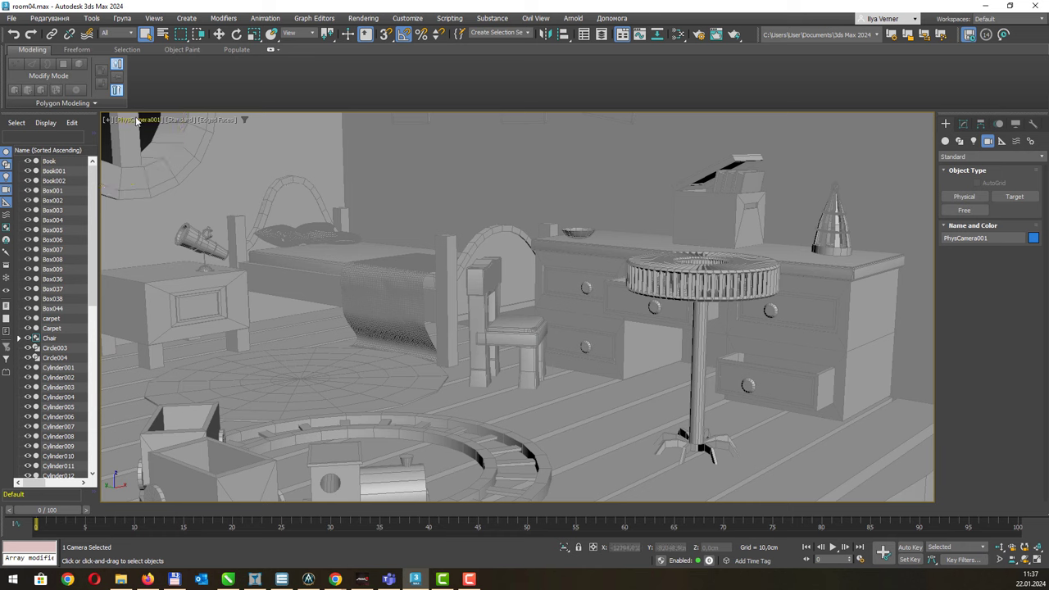
{"action": "left_click", "coordinate": [137, 120]}
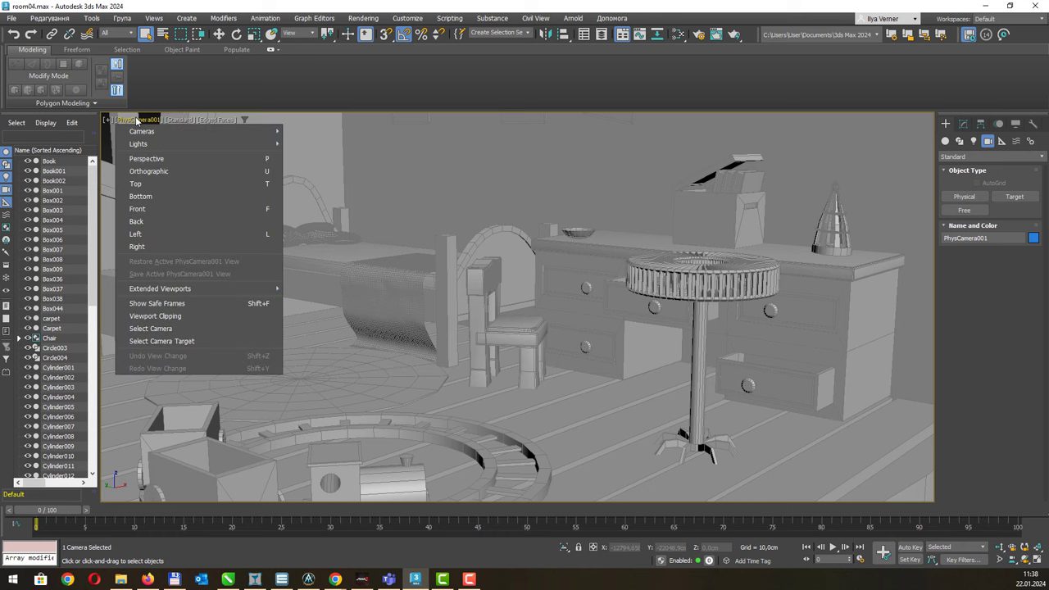
{"action": "left_click", "coordinate": [164, 159]}
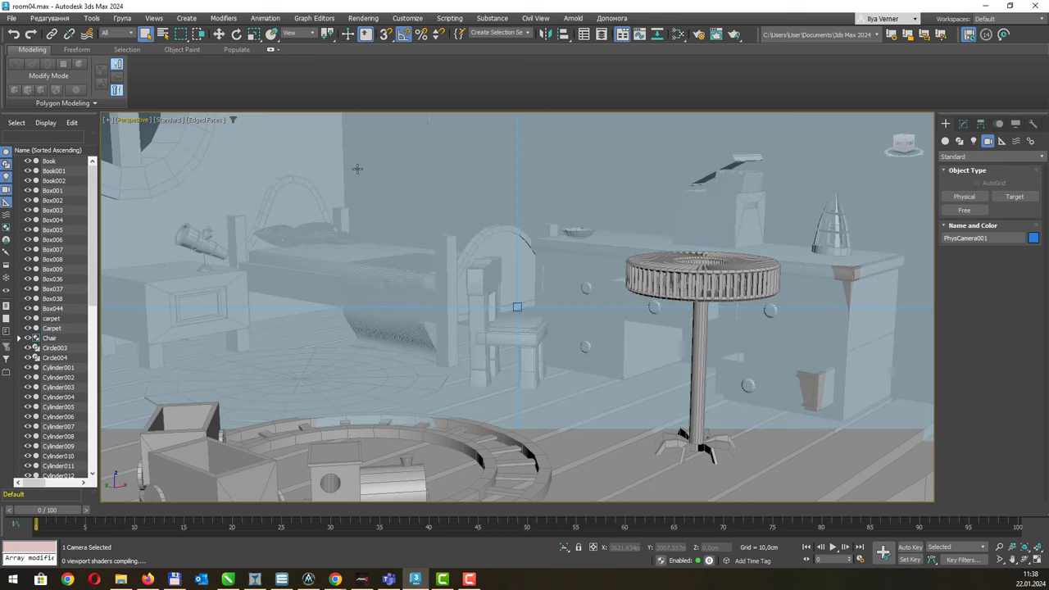
Step: Zoom out and orbit to show the whole room with PhysCamera001 in front, then deselect it
{"action": "scroll", "coordinate": [358, 170], "scroll_direction": "down", "scroll_amount": 5}
{"action": "mouse_move", "coordinate": [508, 182]}
{"action": "middle_mouse_down", "text": "alt"}
{"action": "mouse_move", "coordinate": [535, 147]}
{"action": "mouse_move", "coordinate": [564, 329]}
{"action": "mouse_move", "coordinate": [574, 250]}
{"action": "middle_mouse_up", "text": "alt"}
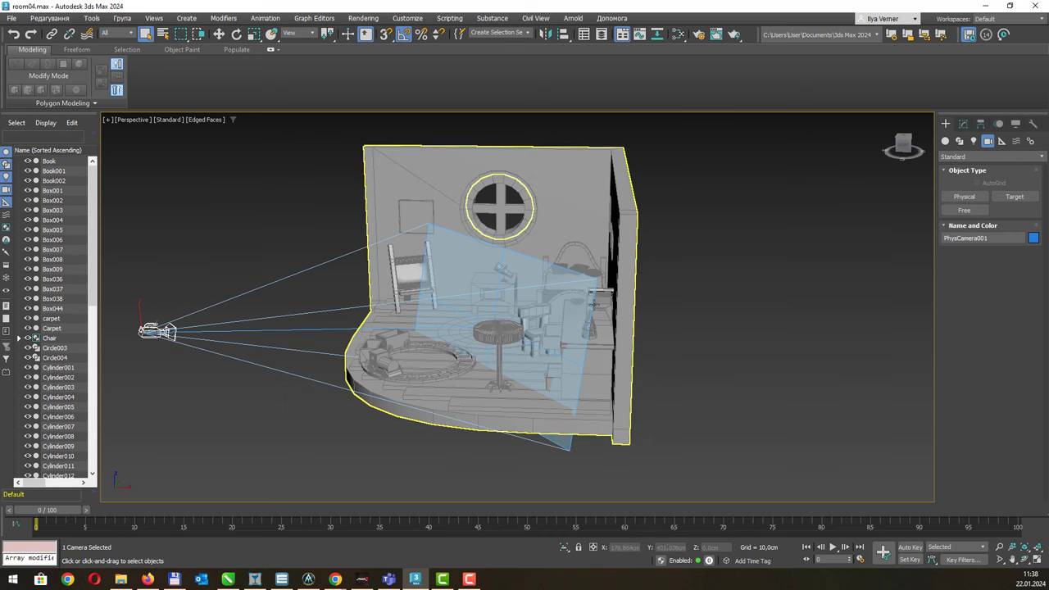
{"action": "mouse_move", "coordinate": [501, 373]}
{"action": "middle_mouse_down", "text": "alt"}
{"action": "mouse_move", "coordinate": [448, 260]}
{"action": "mouse_move", "coordinate": [622, 252]}
{"action": "mouse_move", "coordinate": [662, 293]}
{"action": "mouse_move", "coordinate": [637, 293]}
{"action": "middle_mouse_up", "text": "alt"}
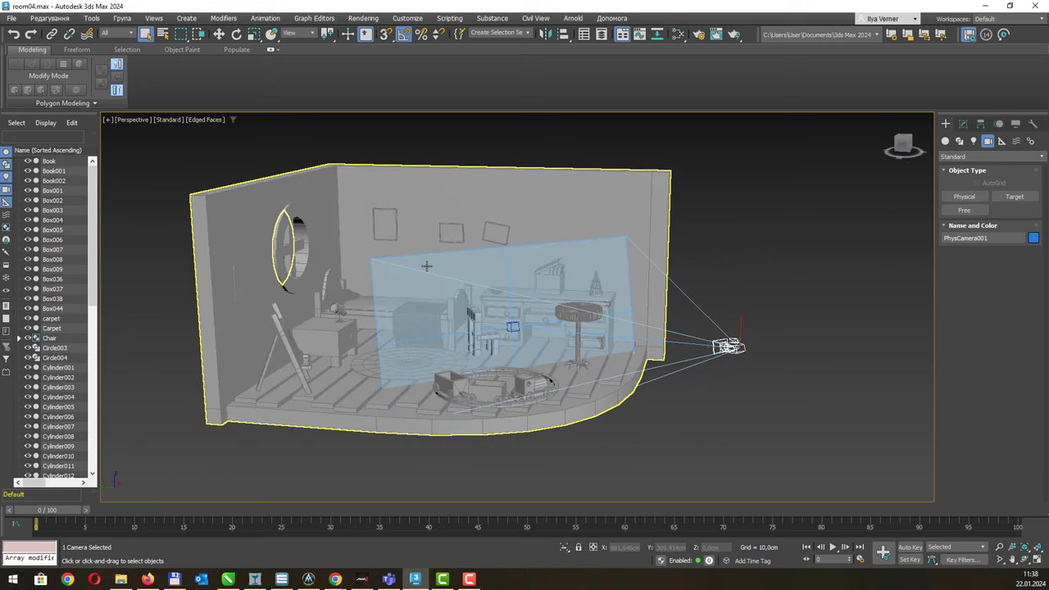
{"action": "left_click", "coordinate": [734, 214]}
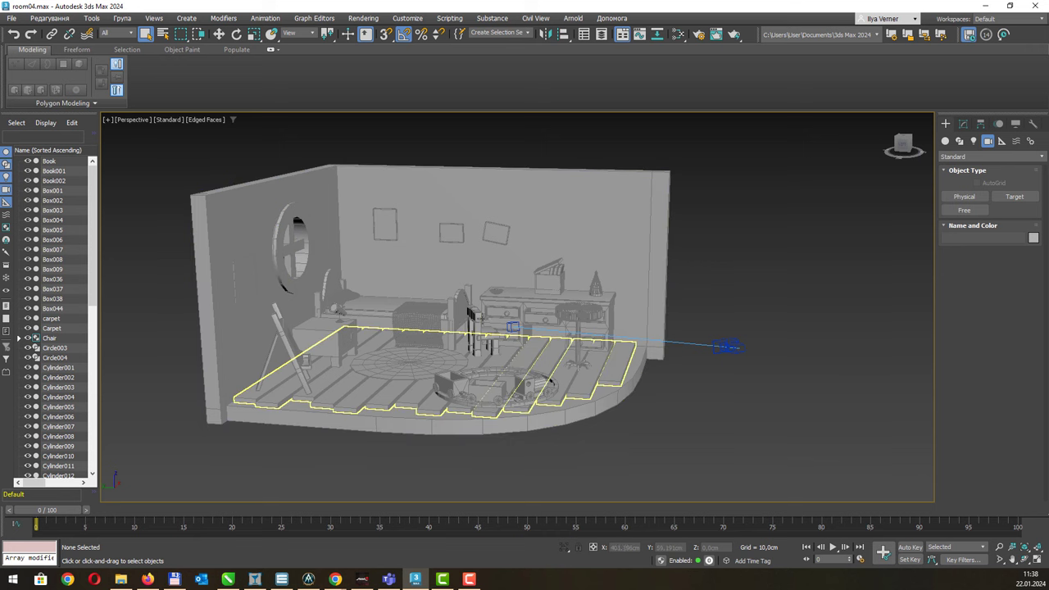
Step: Orbit and zoom in to a close view of the desk drawers and chair
{"action": "scroll", "coordinate": [483, 319], "scroll_direction": "up", "scroll_amount": 2}
{"action": "scroll", "coordinate": [482, 319], "scroll_direction": "up", "scroll_amount": 2}
{"action": "middle_click_drag", "start_coordinate": [537, 339], "coordinate": [623, 305], "text": "alt"}
{"action": "scroll", "coordinate": [621, 301], "scroll_direction": "up", "scroll_amount": 2}
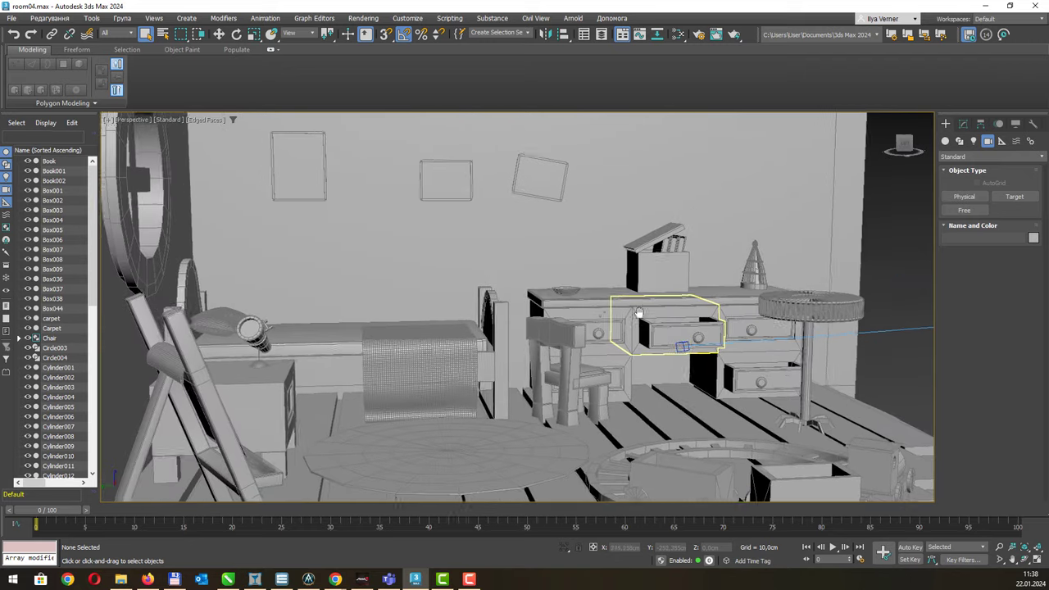
{"action": "scroll", "coordinate": [603, 309], "scroll_direction": "up", "scroll_amount": 2}
{"action": "scroll", "coordinate": [601, 310], "scroll_direction": "down", "scroll_amount": 2}
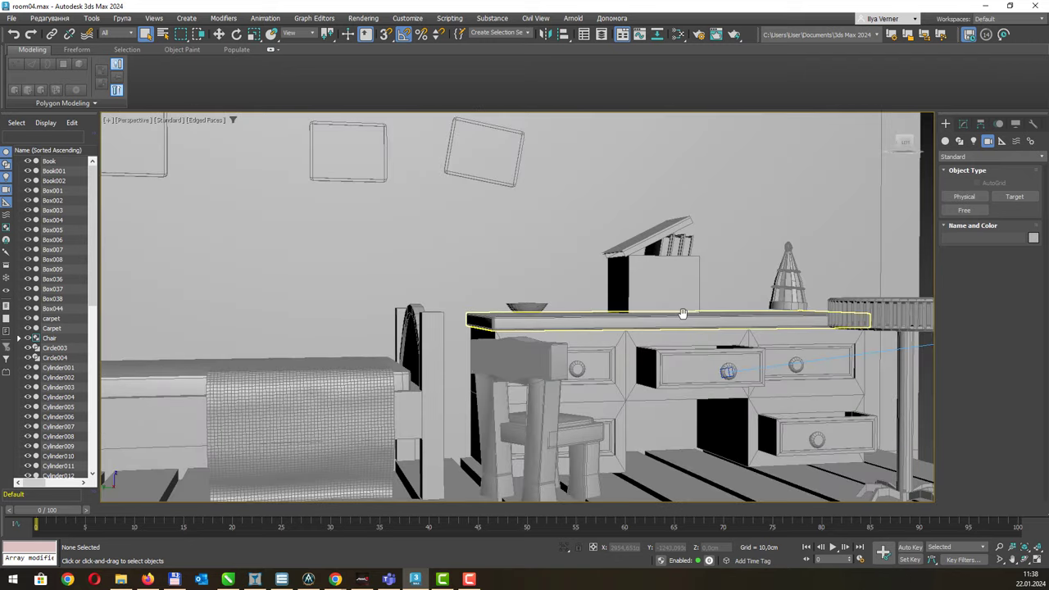
{"action": "mouse_move", "coordinate": [627, 328]}
{"action": "middle_mouse_down"}
{"action": "mouse_move", "coordinate": [731, 288]}
{"action": "mouse_move", "coordinate": [696, 276]}
{"action": "middle_mouse_up"}
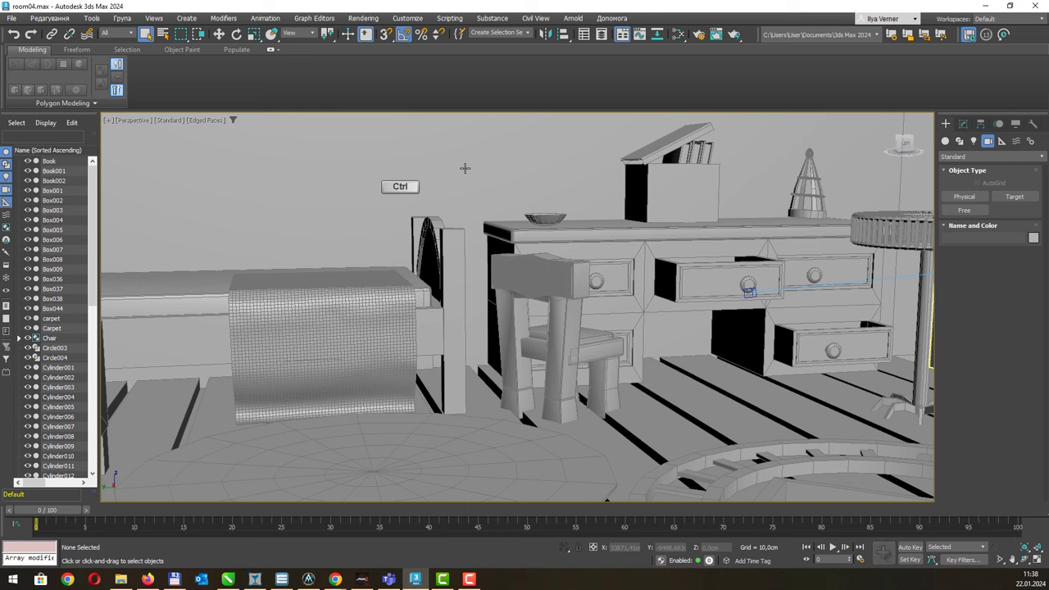
Step: Create PhysCamera002 from this view and check it in the viewport's camera list
{"action": "key", "text": "ctrl+c"}
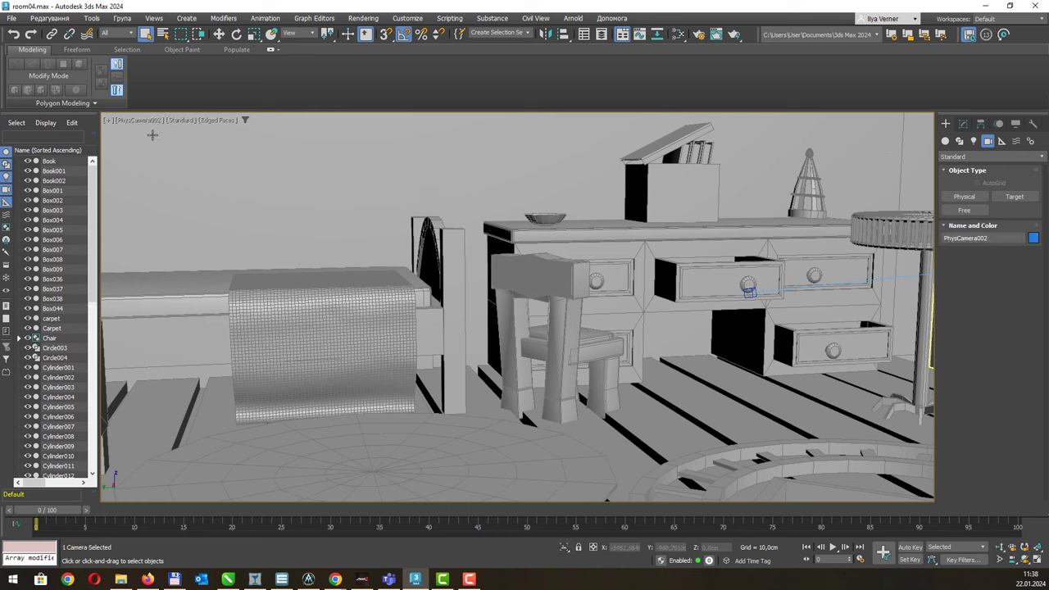
{"action": "left_click", "coordinate": [151, 123]}
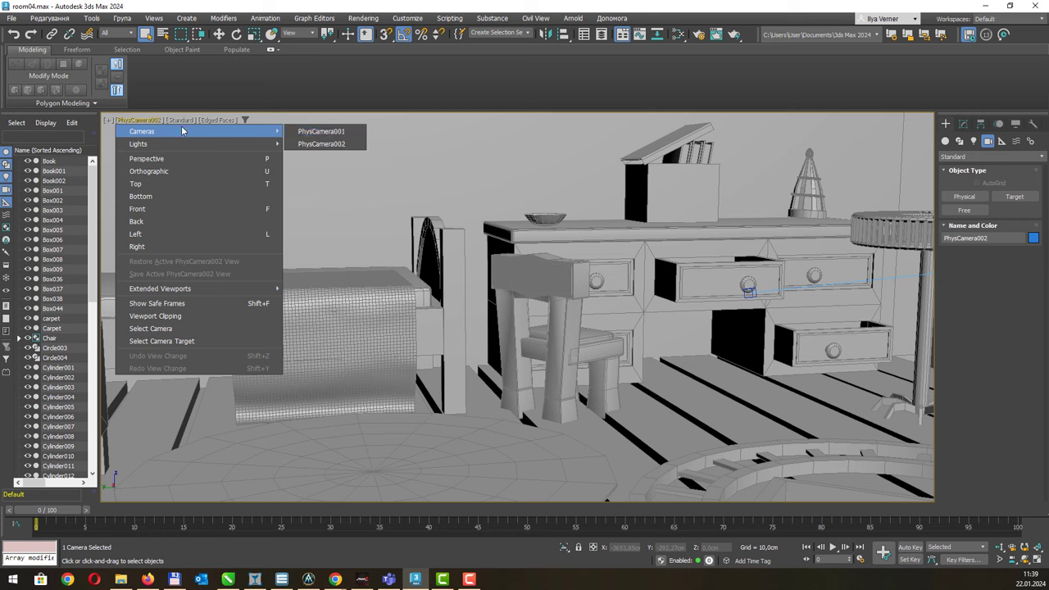
{"action": "mouse_move", "coordinate": [141, 131]}
{"action": "left_click", "coordinate": [354, 106]}
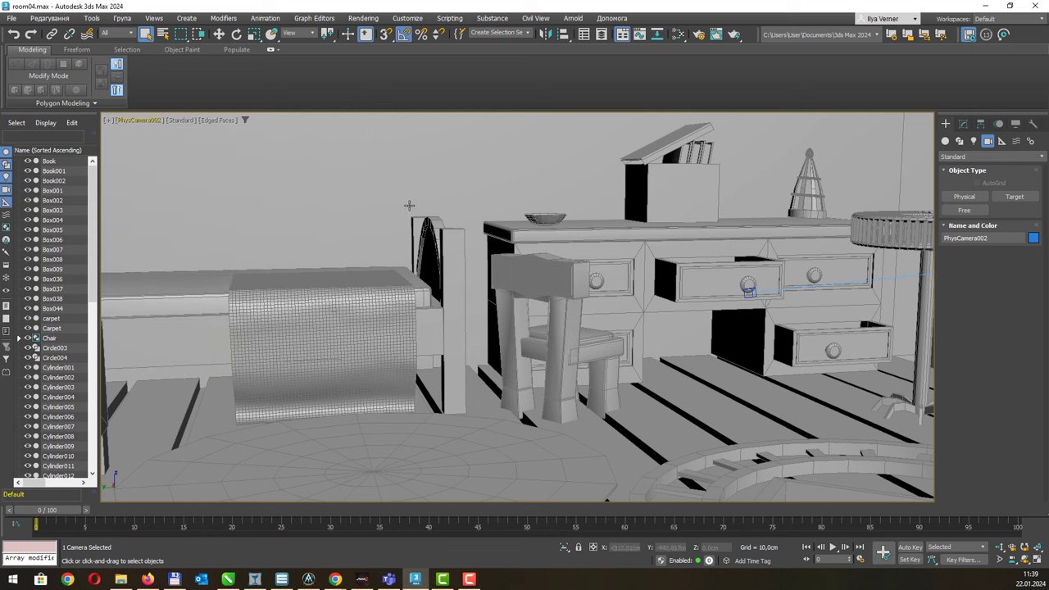
Step: Return to a free Perspective view, orbit around the bedroom, and call up the Select Camera list
{"action": "key", "text": "p"}
{"action": "scroll", "coordinate": [416, 217], "scroll_direction": "down", "scroll_amount": 5}
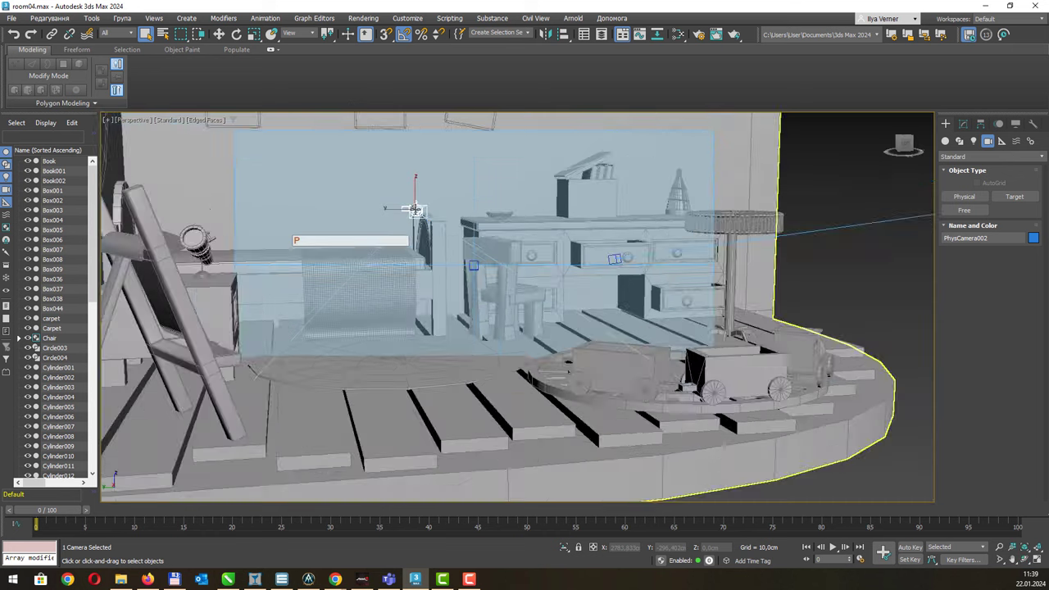
{"action": "scroll", "coordinate": [416, 213], "scroll_direction": "down", "scroll_amount": 4}
{"action": "mouse_move", "coordinate": [416, 211]}
{"action": "middle_mouse_down", "text": "alt"}
{"action": "mouse_move", "coordinate": [565, 187]}
{"action": "mouse_move", "coordinate": [509, 193]}
{"action": "middle_mouse_up", "text": "alt"}
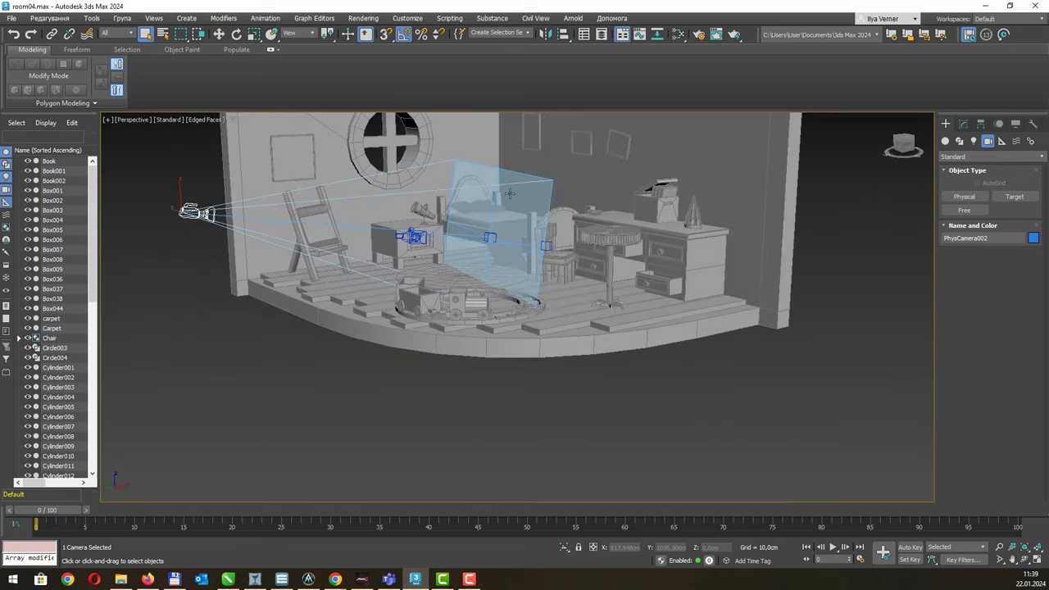
{"action": "left_click", "coordinate": [679, 375]}
{"action": "middle_click_drag", "start_coordinate": [623, 270], "coordinate": [597, 274], "text": "alt"}
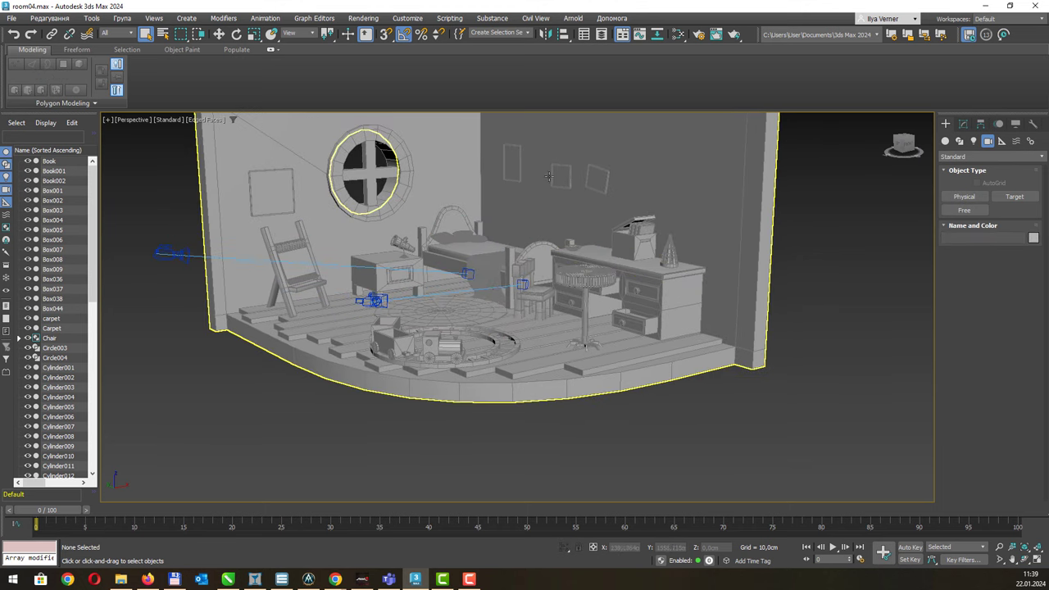
{"action": "mouse_move", "coordinate": [562, 291]}
{"action": "middle_mouse_down", "text": "alt"}
{"action": "mouse_move", "coordinate": [570, 252]}
{"action": "mouse_move", "coordinate": [557, 247]}
{"action": "mouse_move", "coordinate": [552, 282]}
{"action": "middle_mouse_up", "text": "alt"}
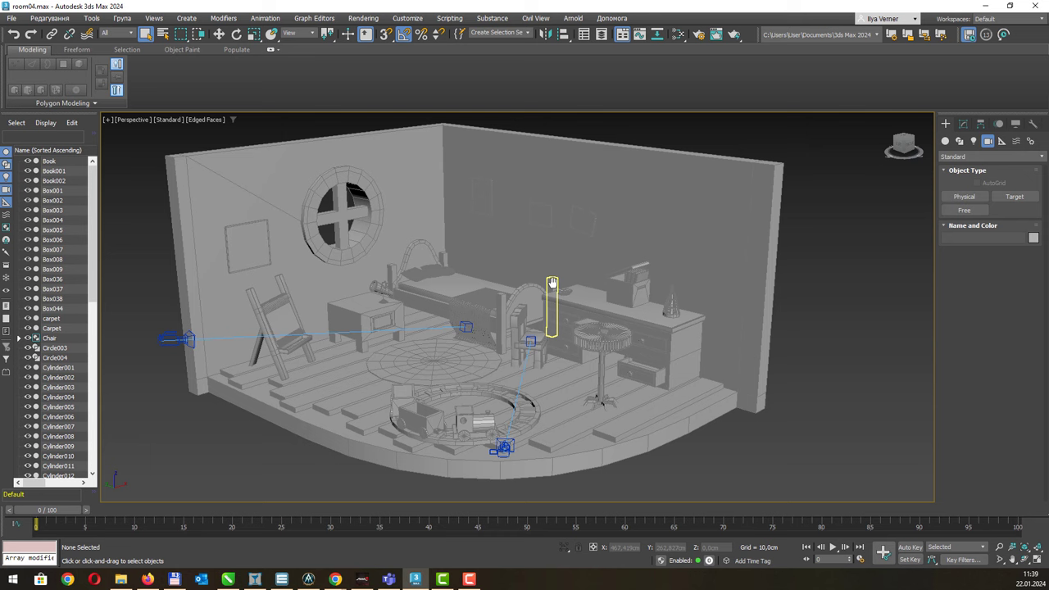
{"action": "key", "text": "c"}
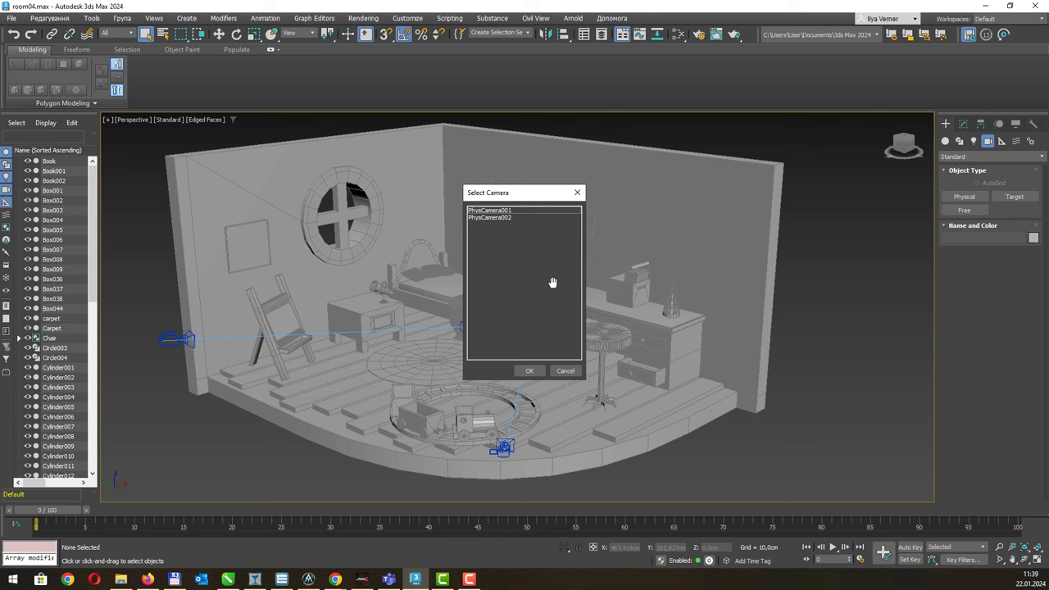
Step: Pick PhysCamera002 in the Select Camera dialog and confirm to look through it
{"action": "left_click", "coordinate": [504, 211]}
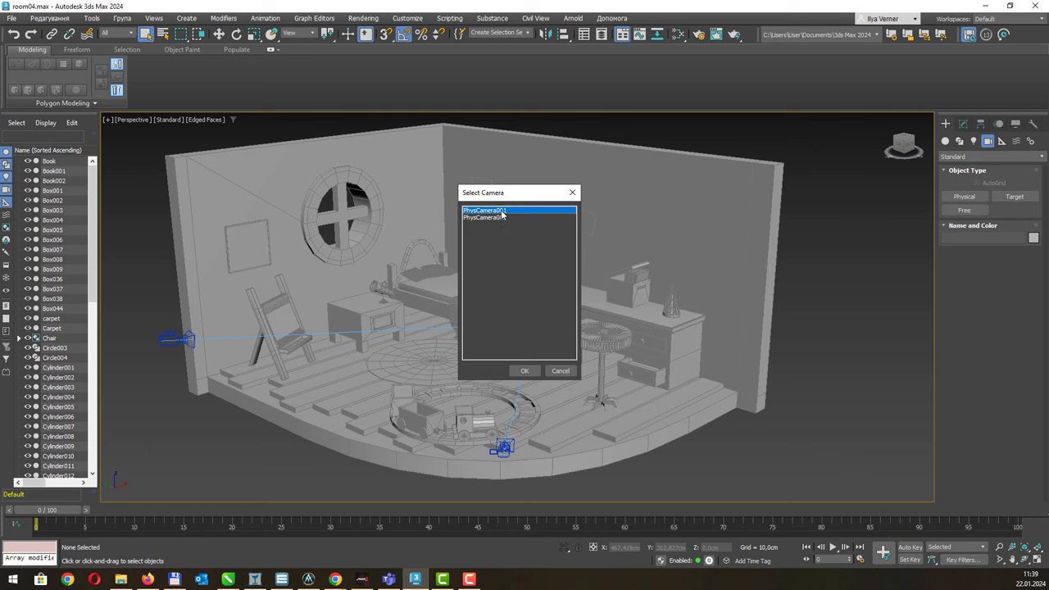
{"action": "left_click", "coordinate": [505, 218]}
{"action": "left_click", "coordinate": [505, 211]}
{"action": "left_click", "coordinate": [505, 218]}
{"action": "left_click", "coordinate": [505, 211]}
{"action": "left_click", "coordinate": [506, 218]}
{"action": "left_click", "coordinate": [507, 211]}
{"action": "left_click", "coordinate": [508, 217]}
{"action": "left_click", "coordinate": [509, 210]}
{"action": "left_click", "coordinate": [510, 218]}
{"action": "left_click", "coordinate": [525, 370]}
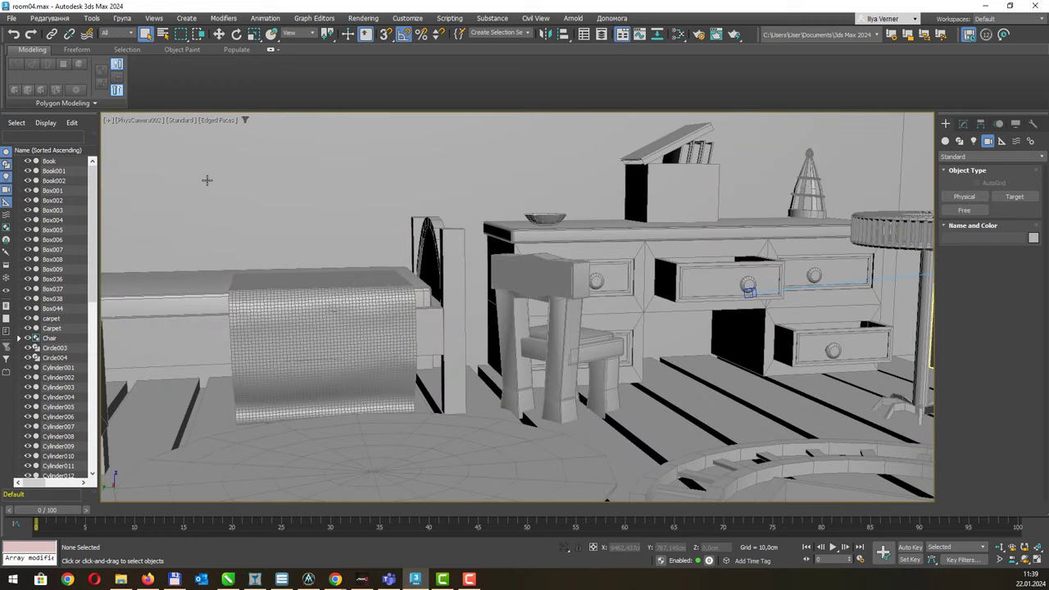
Step: Look through PhysCamera001, then return to Perspective zoomed out with the room centred
{"action": "key", "text": "p"}
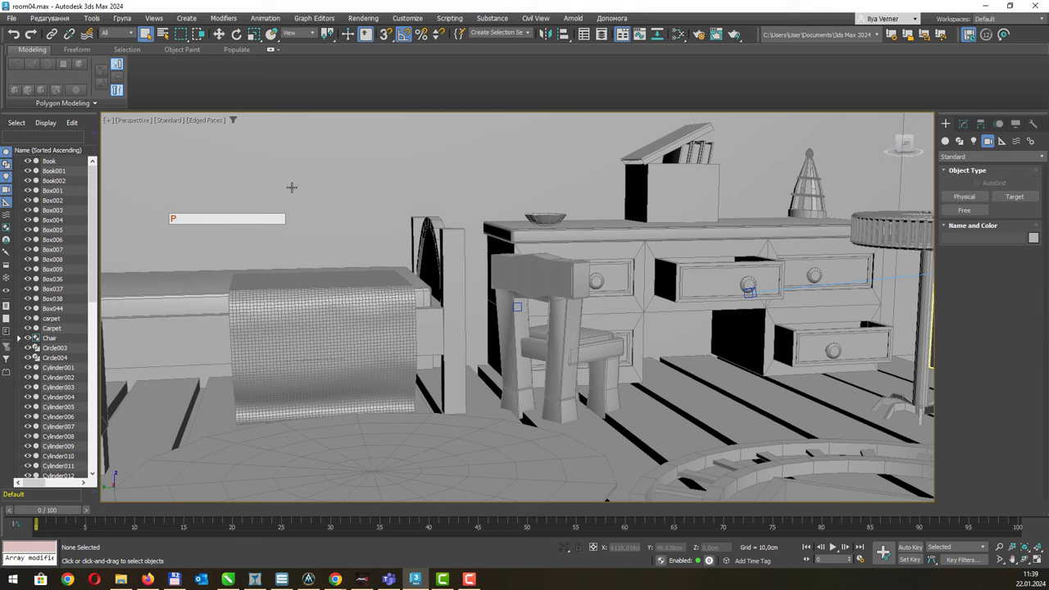
{"action": "key", "text": "c"}
{"action": "double_click", "coordinate": [496, 211]}
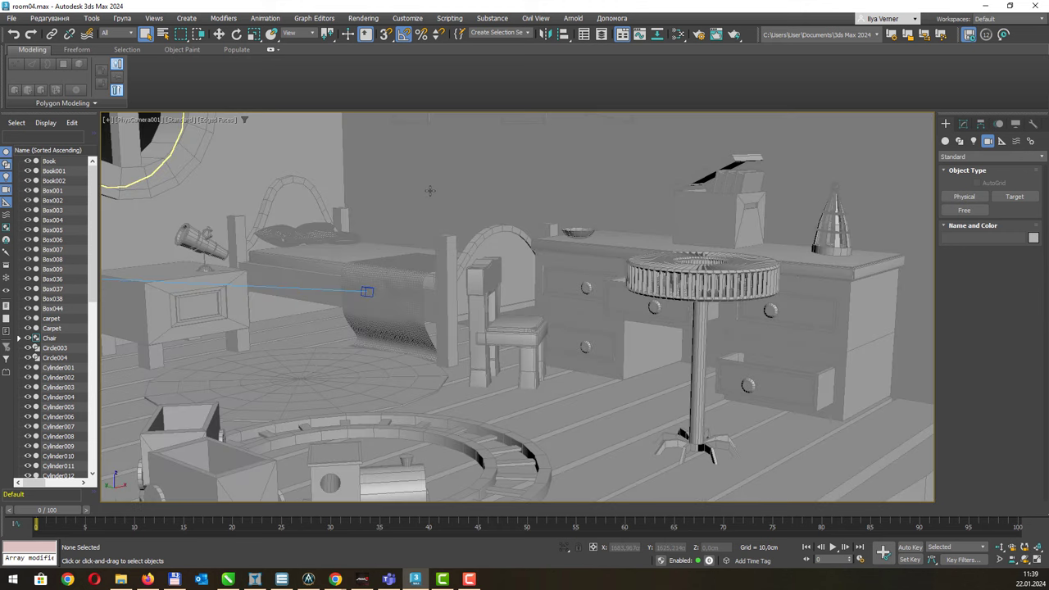
{"action": "key", "text": "p"}
{"action": "scroll", "coordinate": [430, 190], "scroll_direction": "down", "scroll_amount": 5}
{"action": "scroll", "coordinate": [431, 176], "scroll_direction": "down", "scroll_amount": 2}
{"action": "middle_click_drag", "start_coordinate": [432, 177], "coordinate": [443, 254]}
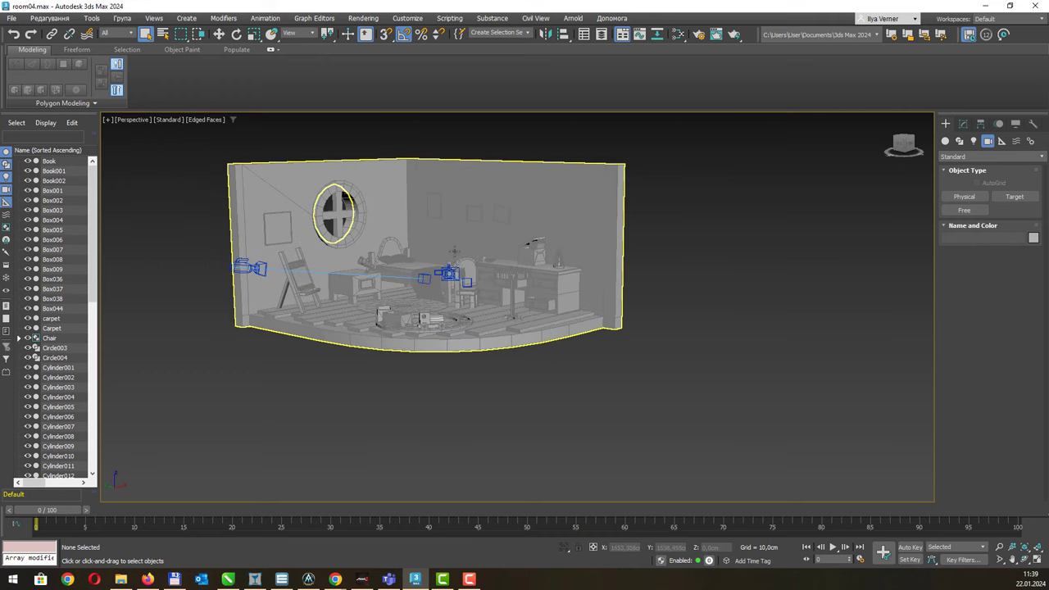
Step: Select PhysCamera001, compare its shot with the overview, and open its Physical Camera settings
{"action": "left_click", "coordinate": [450, 273]}
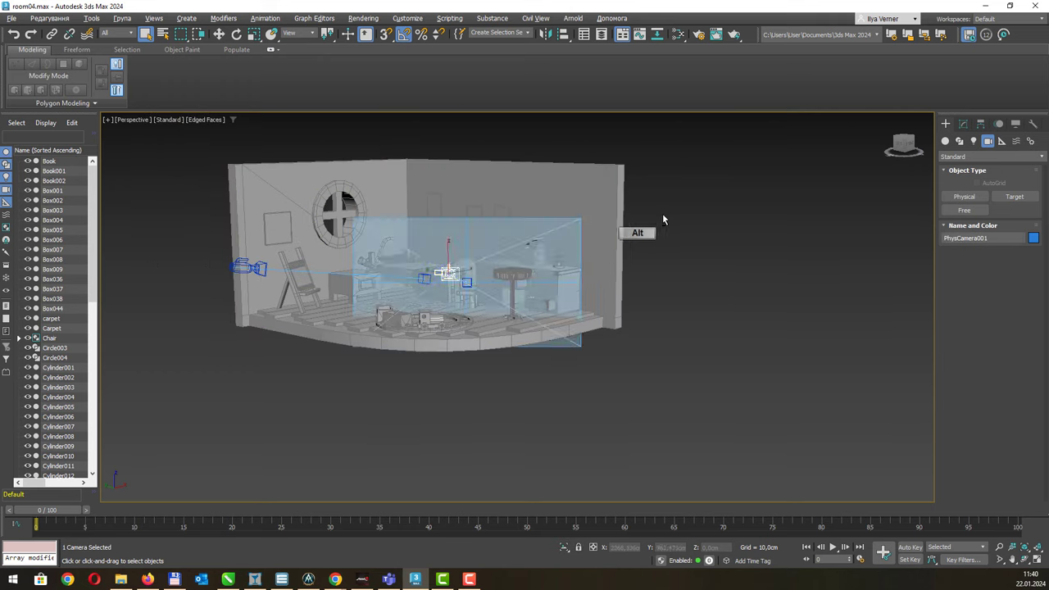
{"action": "mouse_move", "coordinate": [662, 214]}
{"action": "middle_mouse_down", "text": "alt"}
{"action": "mouse_move", "coordinate": [652, 213]}
{"action": "mouse_move", "coordinate": [695, 208]}
{"action": "mouse_move", "coordinate": [642, 234]}
{"action": "middle_mouse_up", "text": "alt"}
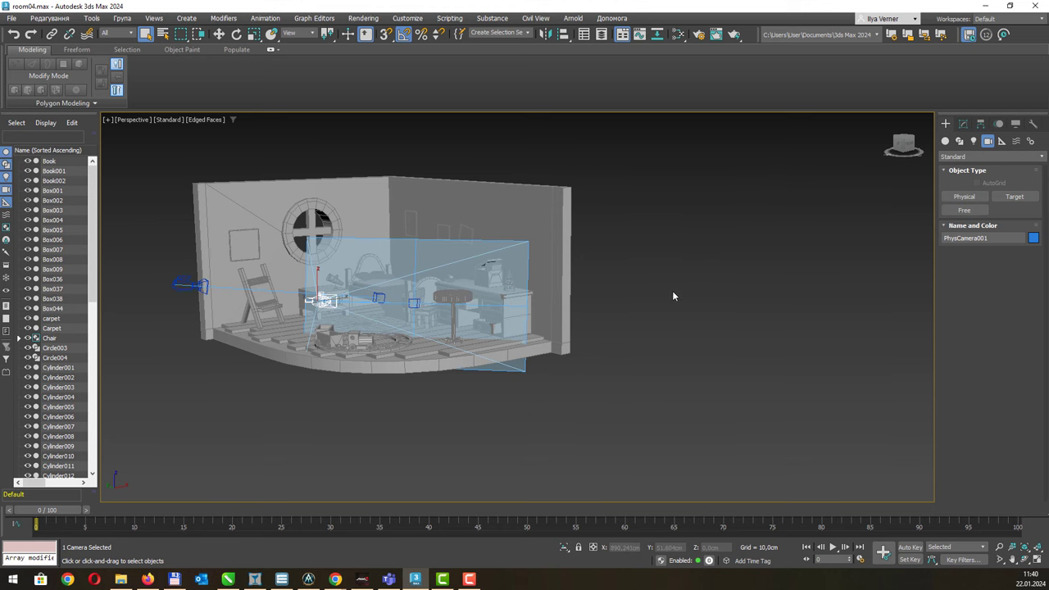
{"action": "key", "text": "c"}
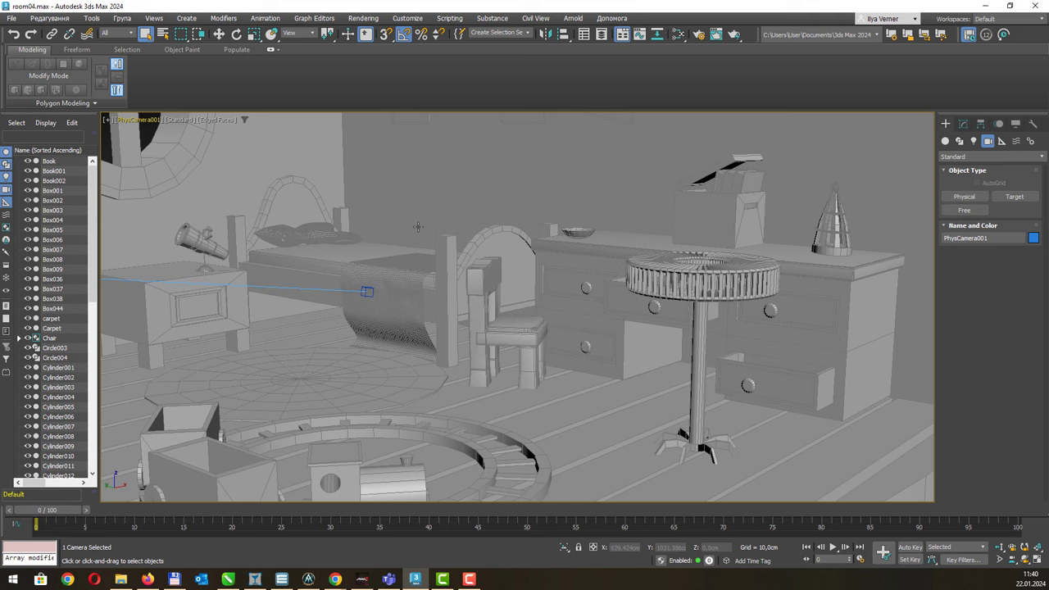
{"action": "key", "text": "p"}
{"action": "scroll", "coordinate": [431, 224], "scroll_direction": "down", "scroll_amount": 5}
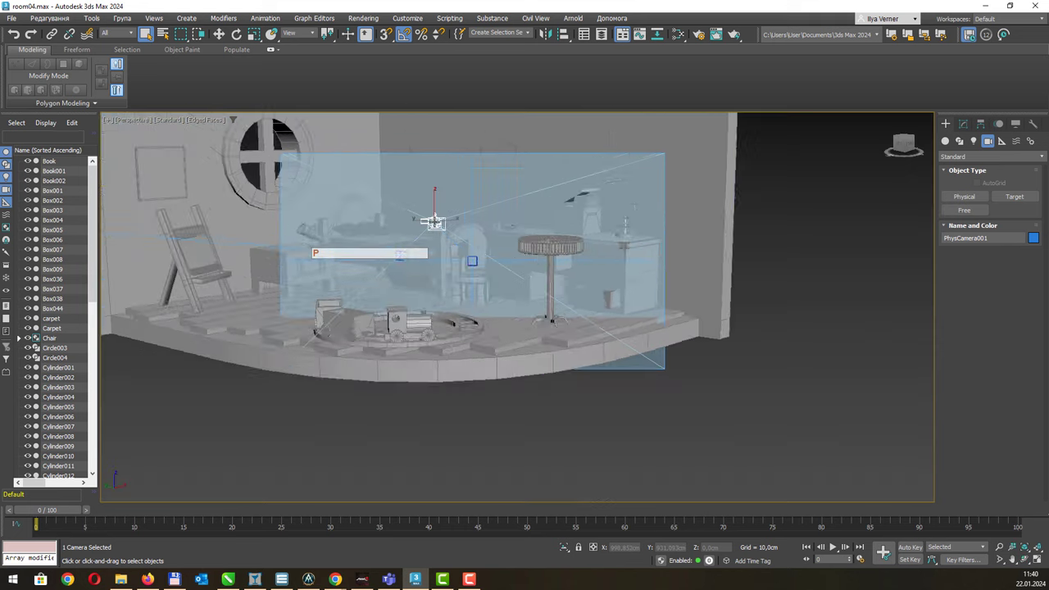
{"action": "mouse_move", "coordinate": [431, 225]}
{"action": "middle_mouse_down", "text": "alt"}
{"action": "mouse_move", "coordinate": [473, 195]}
{"action": "mouse_move", "coordinate": [529, 234]}
{"action": "middle_mouse_up", "text": "alt"}
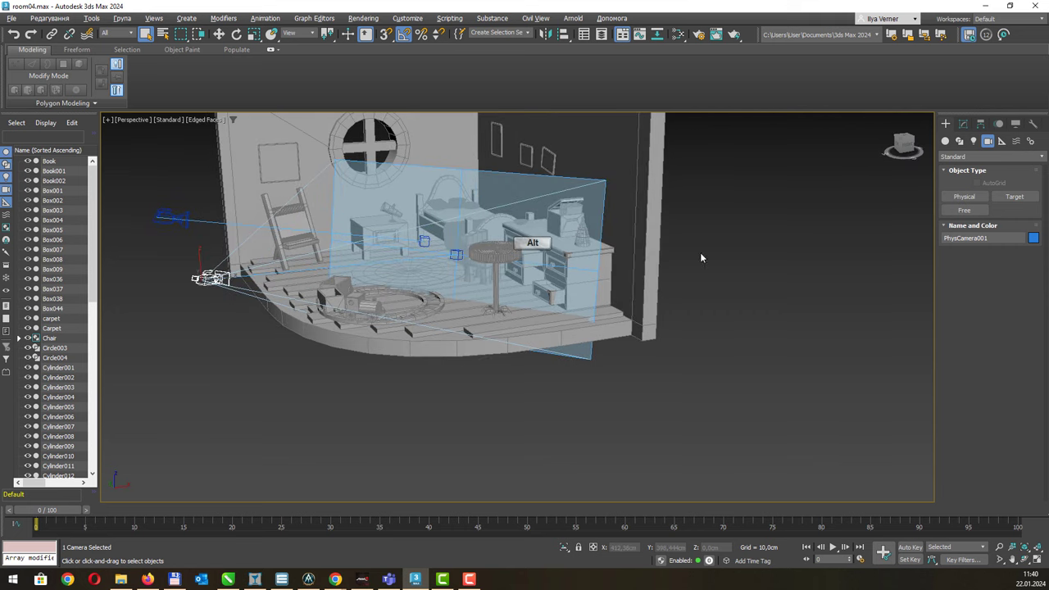
{"action": "left_click", "coordinate": [962, 122]}
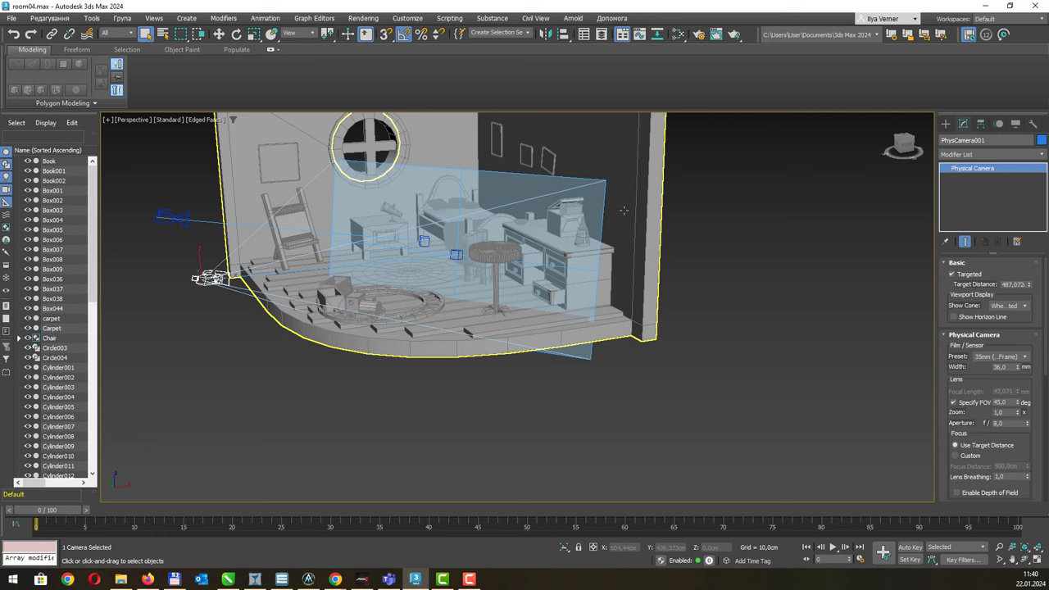
{"action": "middle_click_drag", "start_coordinate": [577, 244], "coordinate": [639, 245], "text": "alt"}
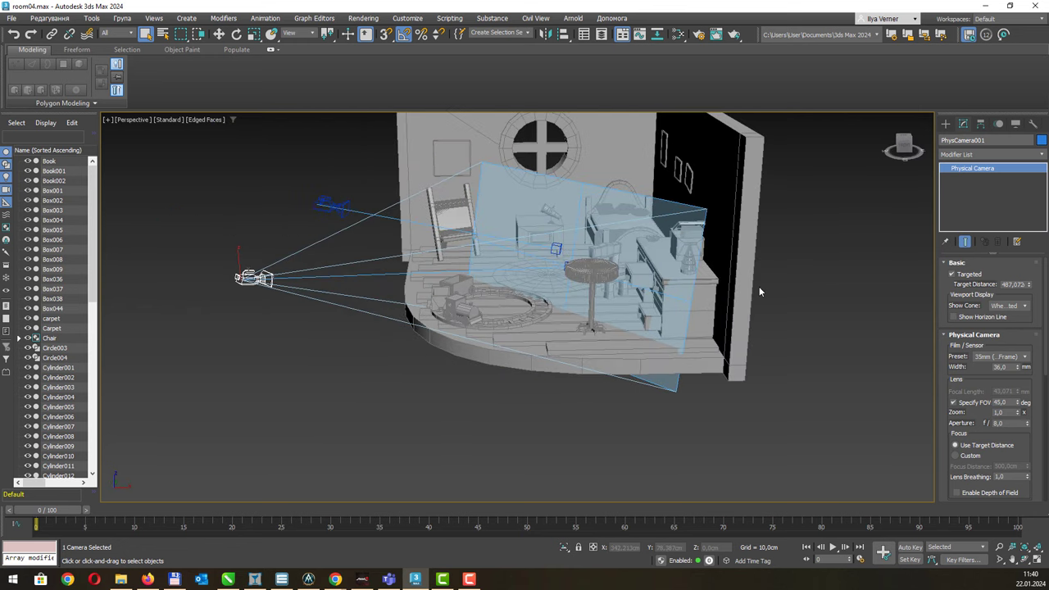
{"action": "middle_click_drag", "start_coordinate": [562, 241], "coordinate": [569, 251], "text": "alt"}
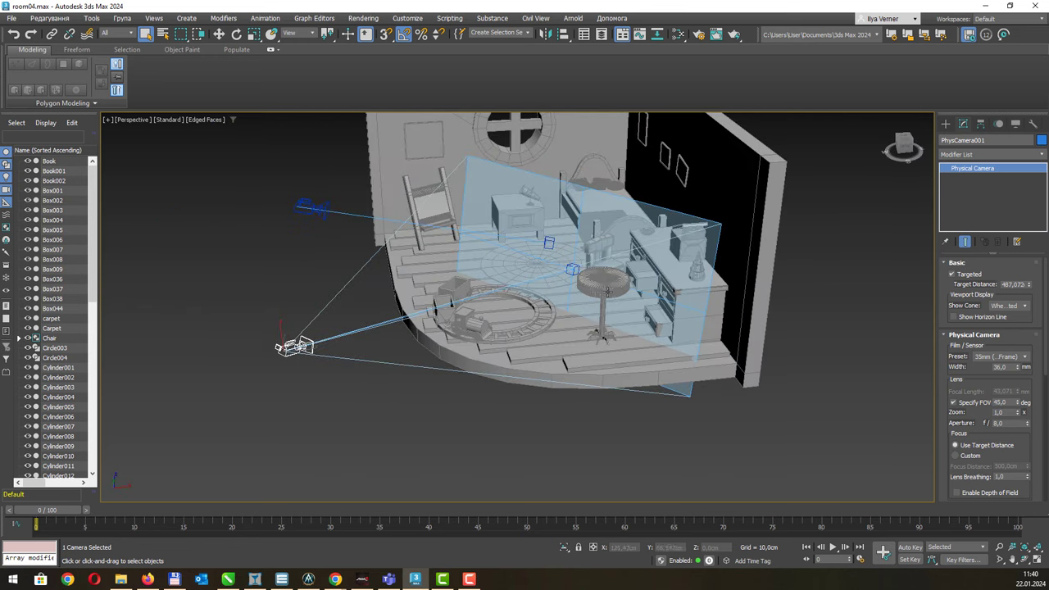
{"action": "middle_click_drag", "start_coordinate": [611, 302], "coordinate": [597, 308], "text": "alt"}
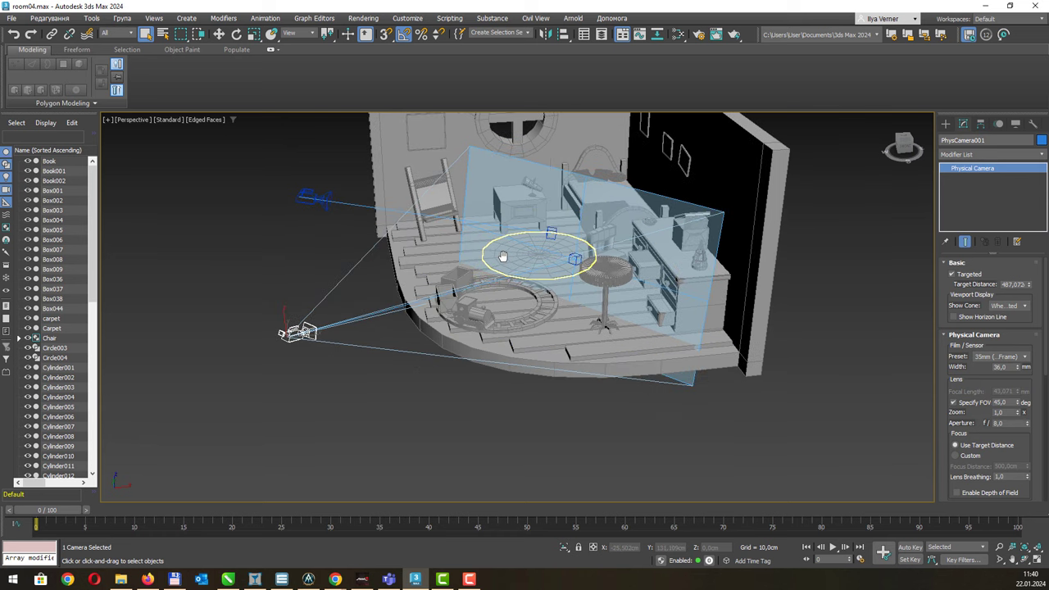
{"action": "left_click", "coordinate": [270, 390]}
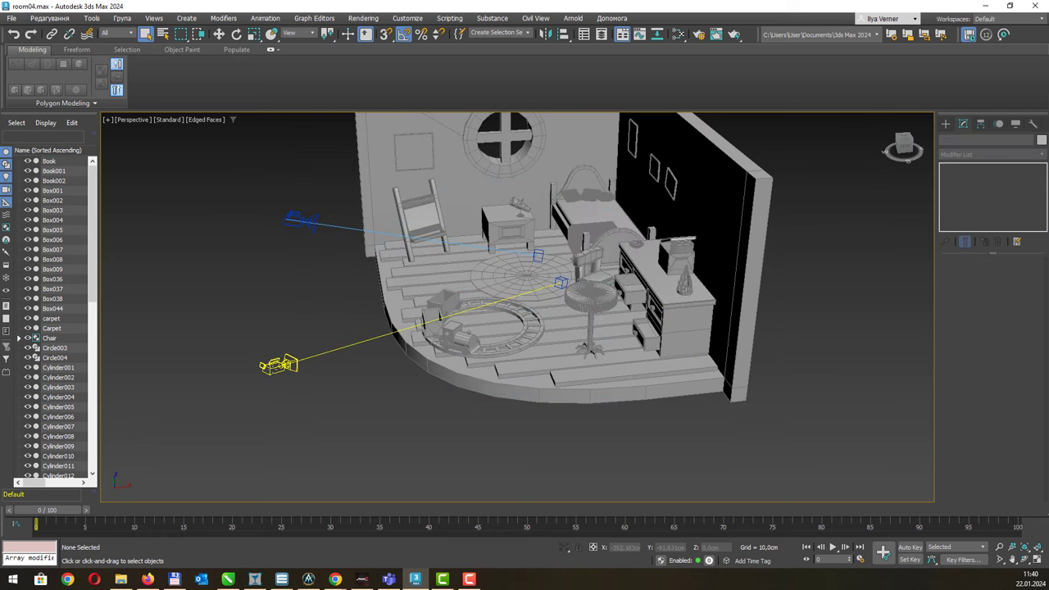
{"action": "left_click", "coordinate": [286, 364]}
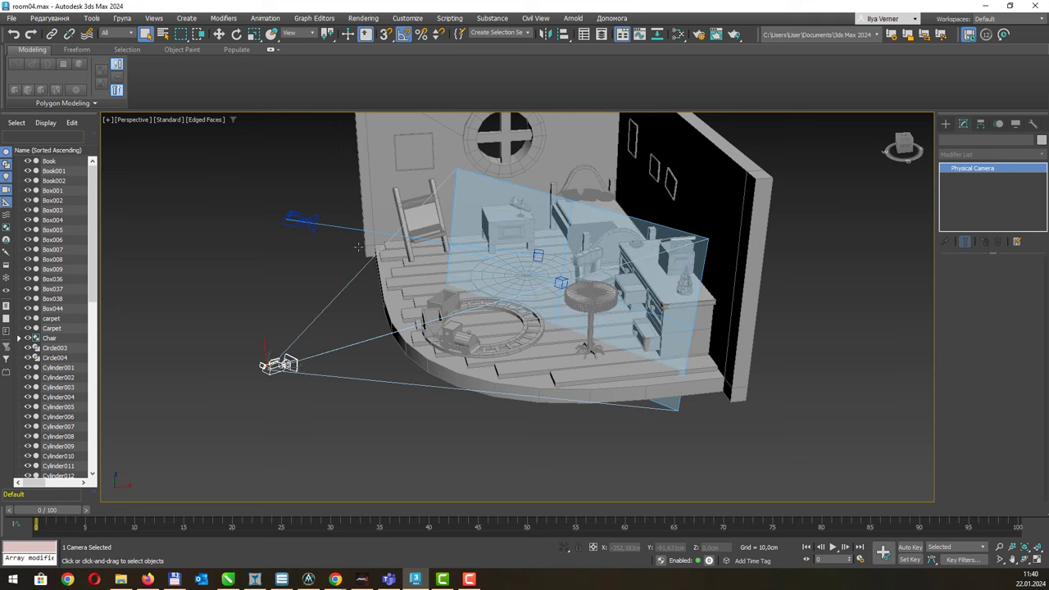
{"action": "left_click", "coordinate": [203, 285]}
{"action": "left_click_drag", "start_coordinate": [288, 382], "coordinate": [311, 404]}
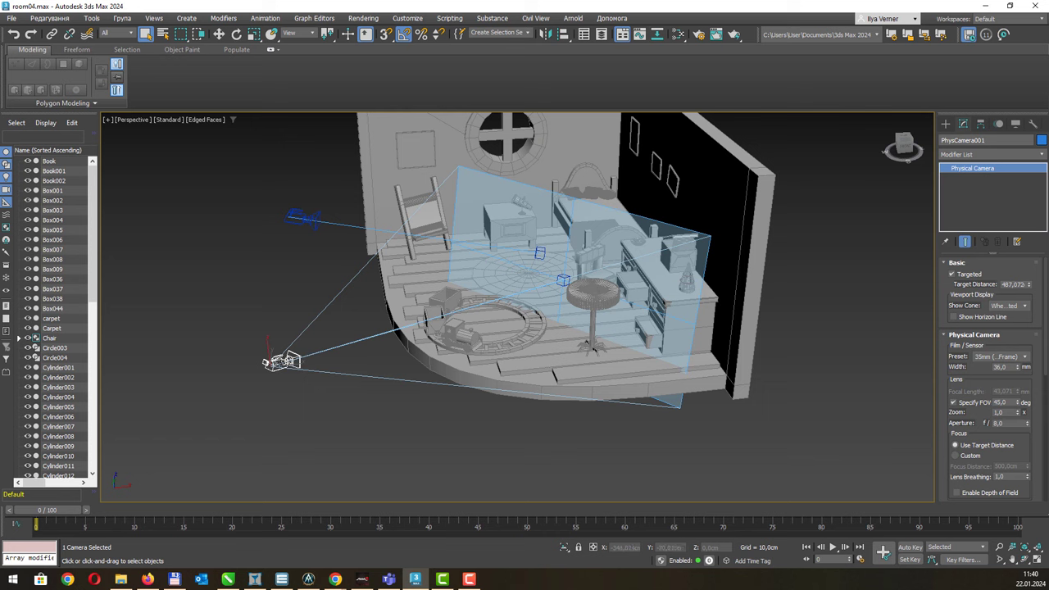
{"action": "key", "text": "w"}
{"action": "mouse_move", "coordinate": [281, 361]}
{"action": "left_mouse_down"}
{"action": "mouse_move", "coordinate": [254, 300]}
{"action": "mouse_move", "coordinate": [326, 191]}
{"action": "left_mouse_up"}
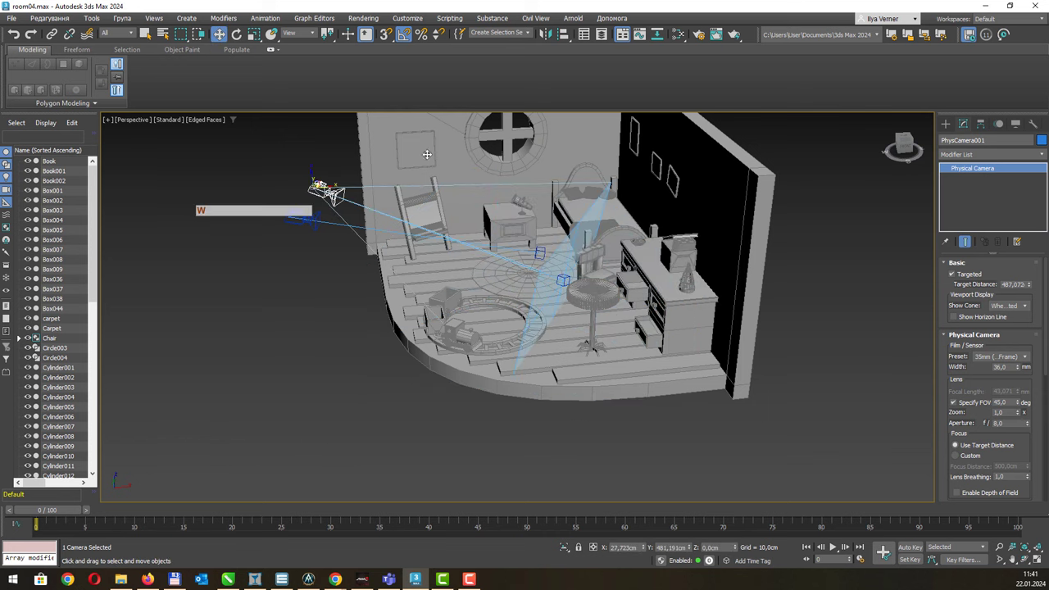
{"action": "mouse_move", "coordinate": [427, 154]}
{"action": "left_mouse_down"}
{"action": "mouse_move", "coordinate": [901, 164]}
{"action": "mouse_move", "coordinate": [827, 459]}
{"action": "mouse_move", "coordinate": [157, 304]}
{"action": "mouse_move", "coordinate": [144, 339]}
{"action": "left_mouse_up"}
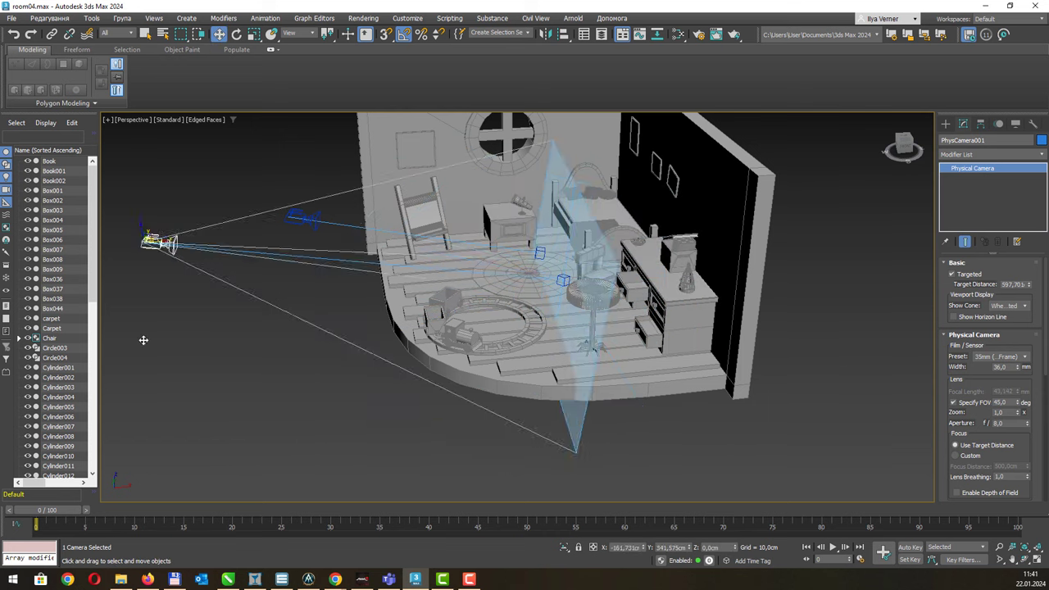
{"action": "key", "text": "ctrl+z"}
{"action": "key", "text": "ctrl+z"}
{"action": "key", "text": "ctrl+z"}
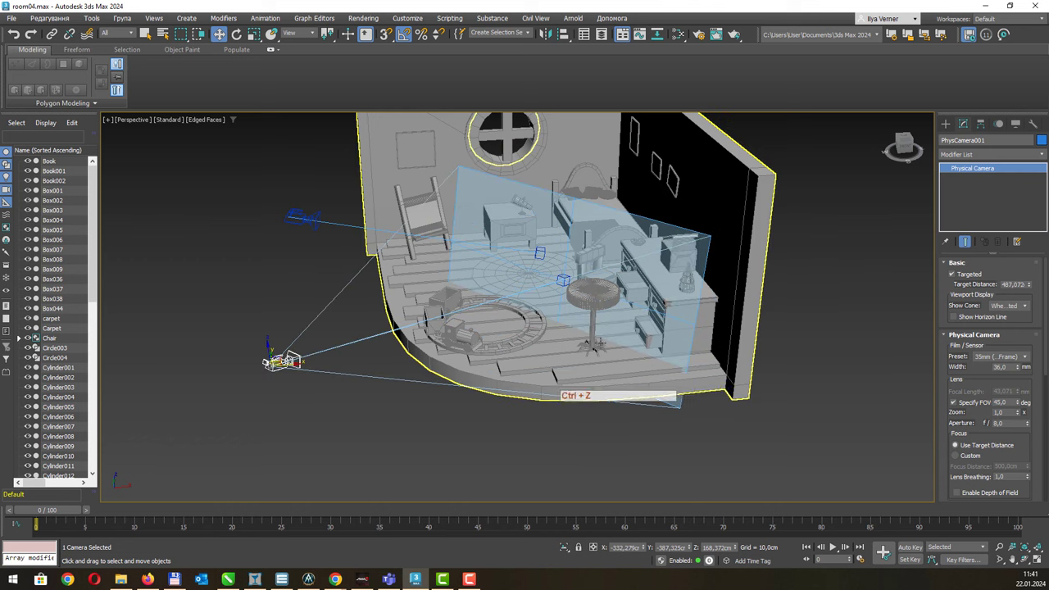
{"action": "mouse_move", "coordinate": [272, 357]}
{"action": "left_mouse_down"}
{"action": "mouse_move", "coordinate": [192, 121]}
{"action": "mouse_move", "coordinate": [320, 453]}
{"action": "mouse_move", "coordinate": [345, 361]}
{"action": "mouse_move", "coordinate": [346, 394]}
{"action": "mouse_move", "coordinate": [176, 266]}
{"action": "left_mouse_up"}
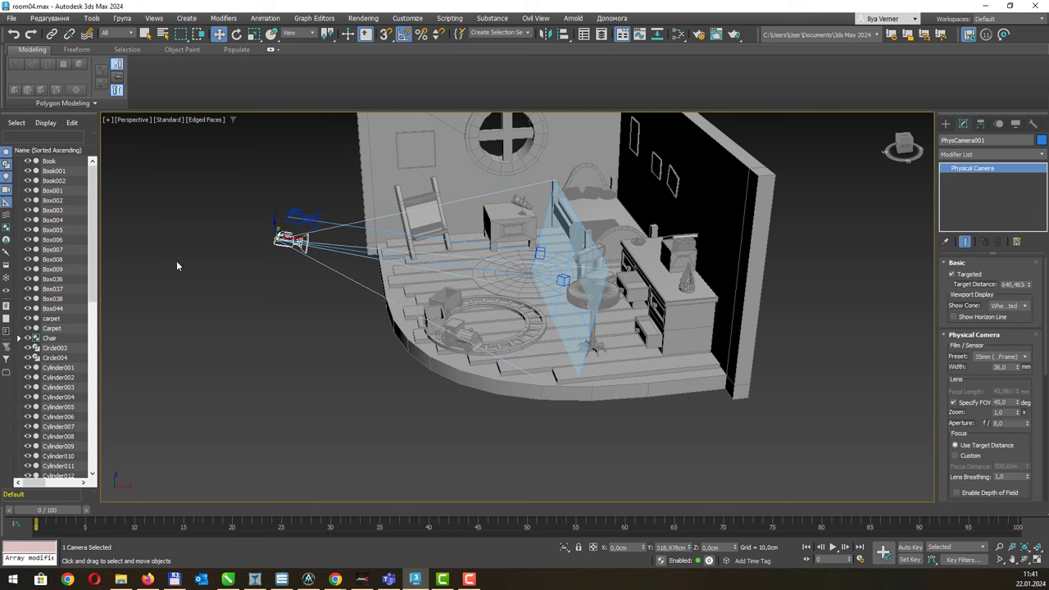
{"action": "key", "text": "ctrl+z"}
{"action": "key", "text": "ctrl+z"}
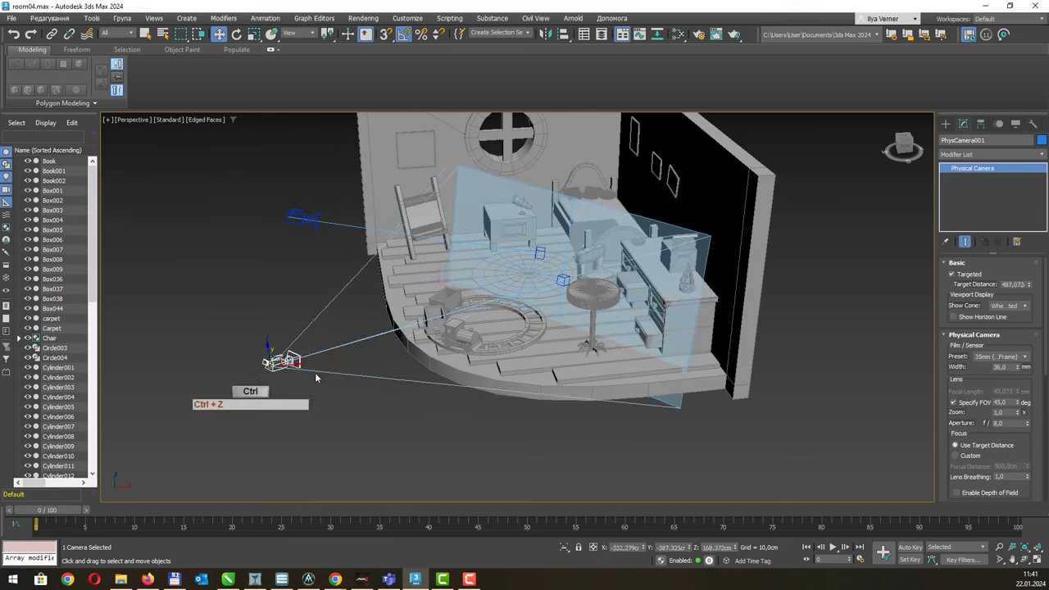
Step: Try moving PhysCamera001 to the room's right side, undo it, and re-enable Targeted
{"action": "left_click", "coordinate": [962, 276]}
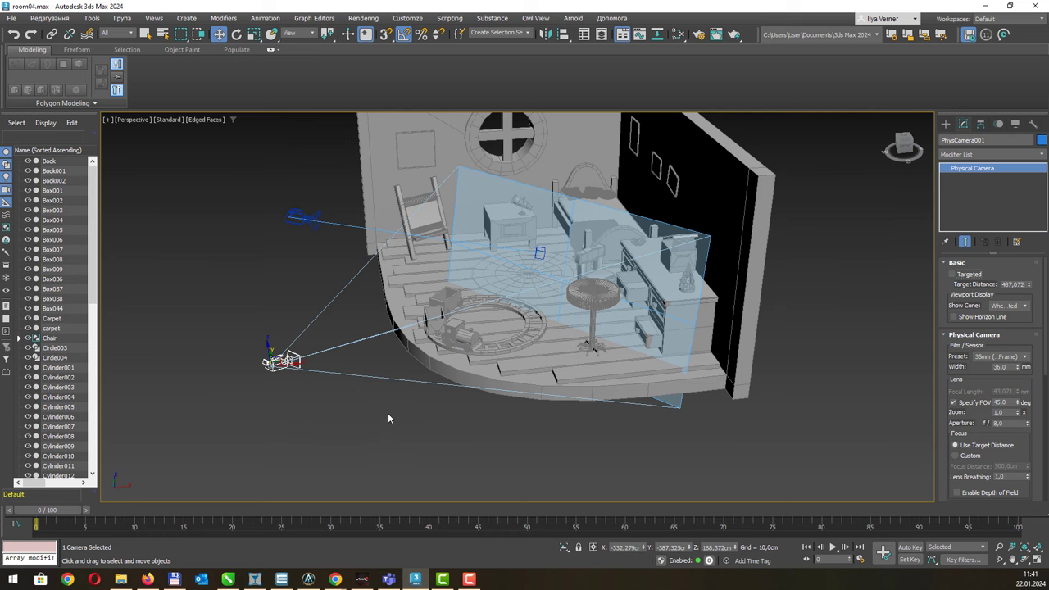
{"action": "middle_click_drag", "start_coordinate": [389, 418], "coordinate": [213, 469]}
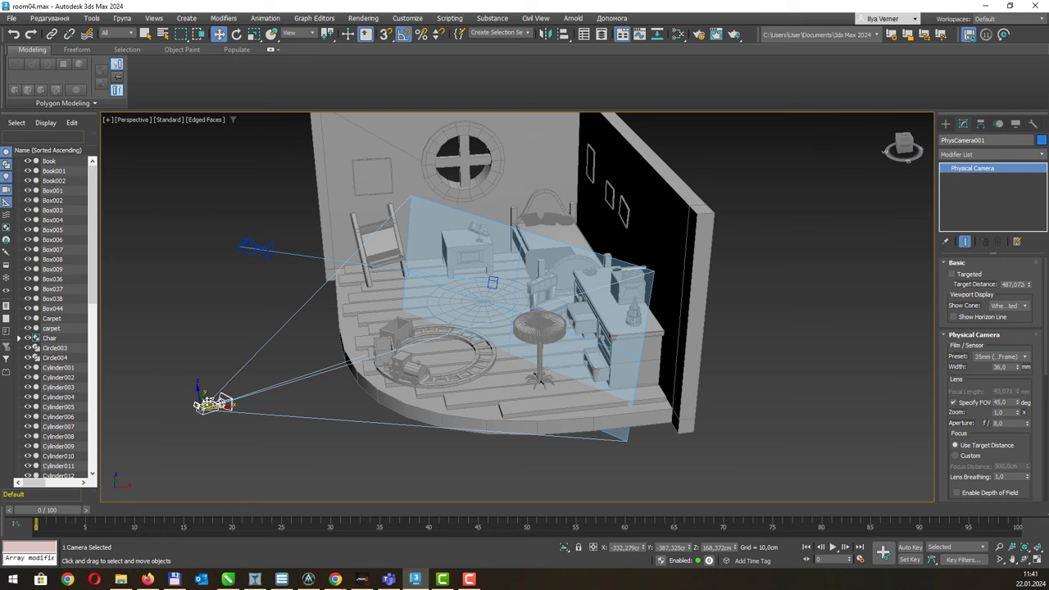
{"action": "left_click_drag", "start_coordinate": [219, 402], "coordinate": [748, 443]}
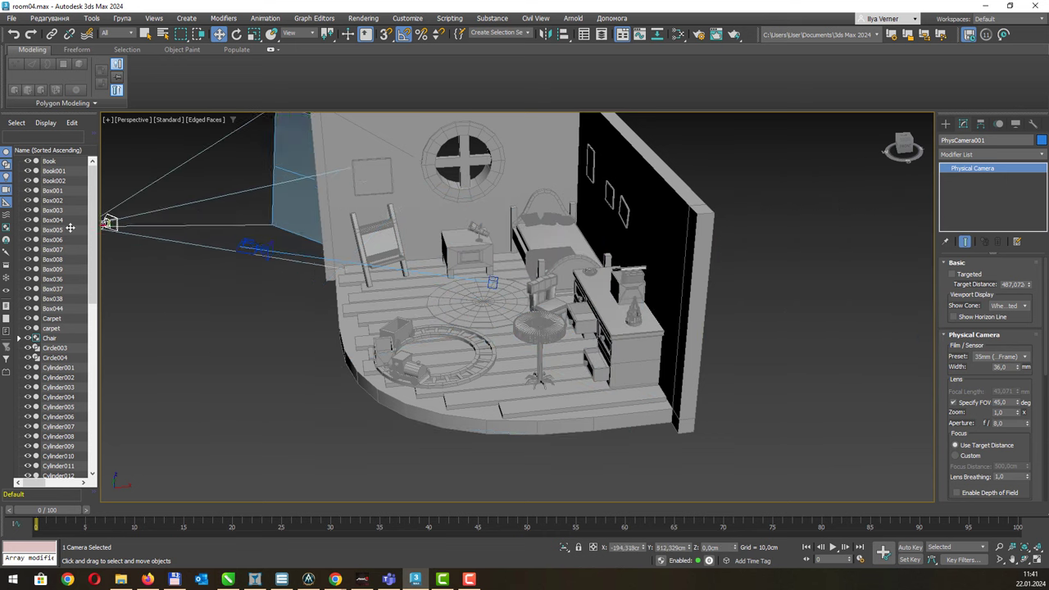
{"action": "mouse_move", "coordinate": [749, 444]}
{"action": "left_mouse_down"}
{"action": "mouse_move", "coordinate": [551, 433]}
{"action": "mouse_move", "coordinate": [340, 287]}
{"action": "left_mouse_up"}
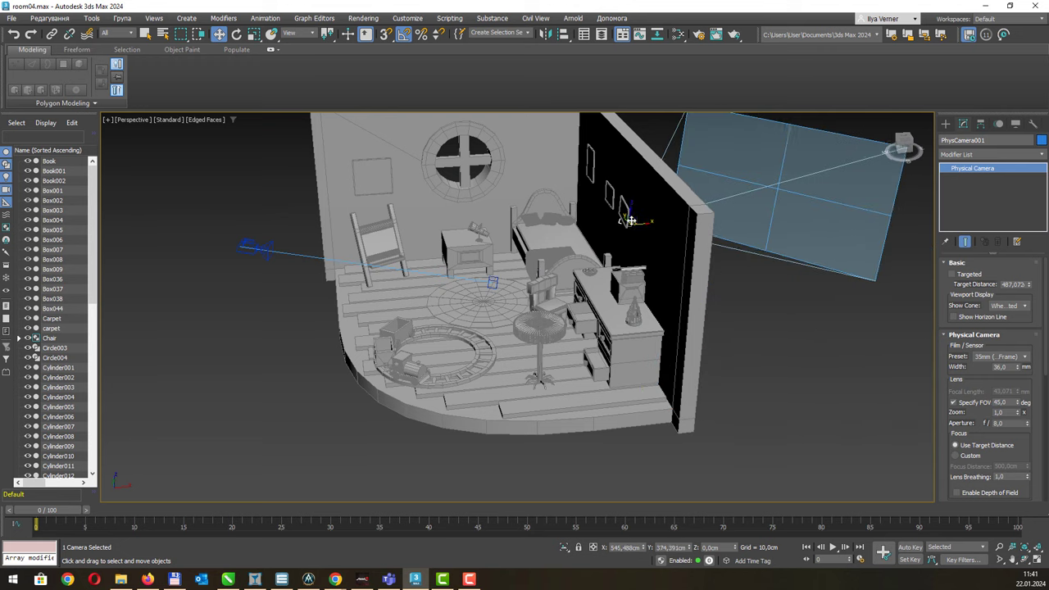
{"action": "key", "text": "ctrl+z"}
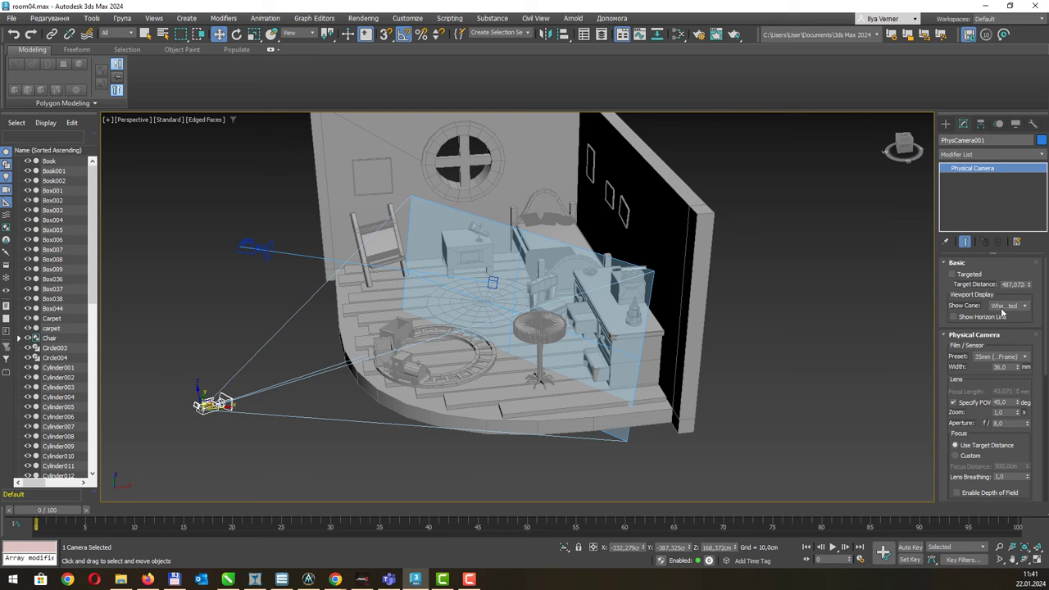
{"action": "left_click", "coordinate": [973, 275]}
Step: Switch the viewport to PhysCamera001's view, showing the bed, desk, chair and stool
{"action": "left_click_drag", "start_coordinate": [979, 388], "coordinate": [976, 242]}
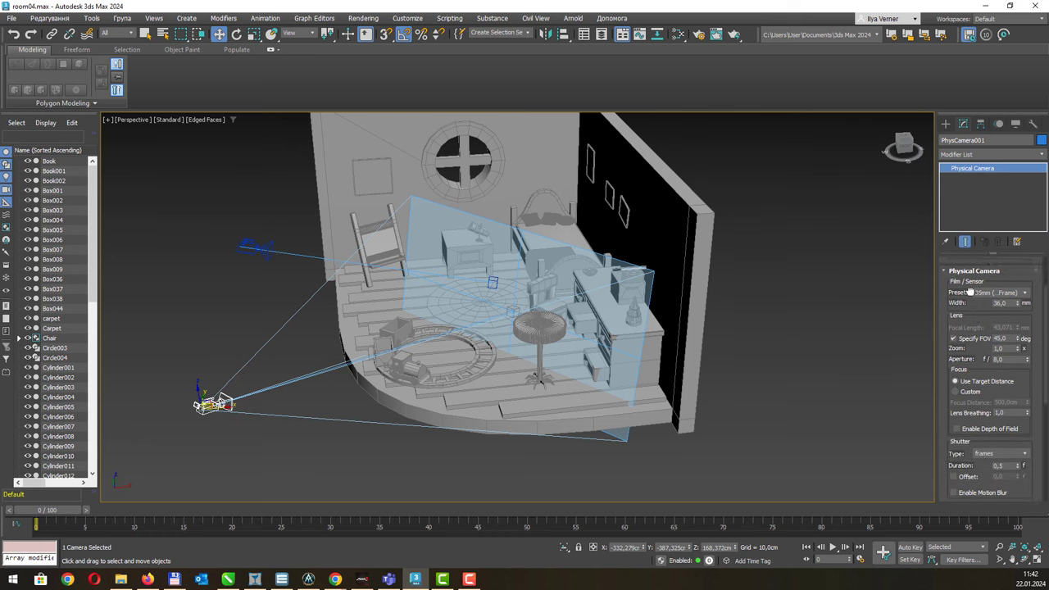
{"action": "left_click_drag", "start_coordinate": [977, 384], "coordinate": [976, 236]}
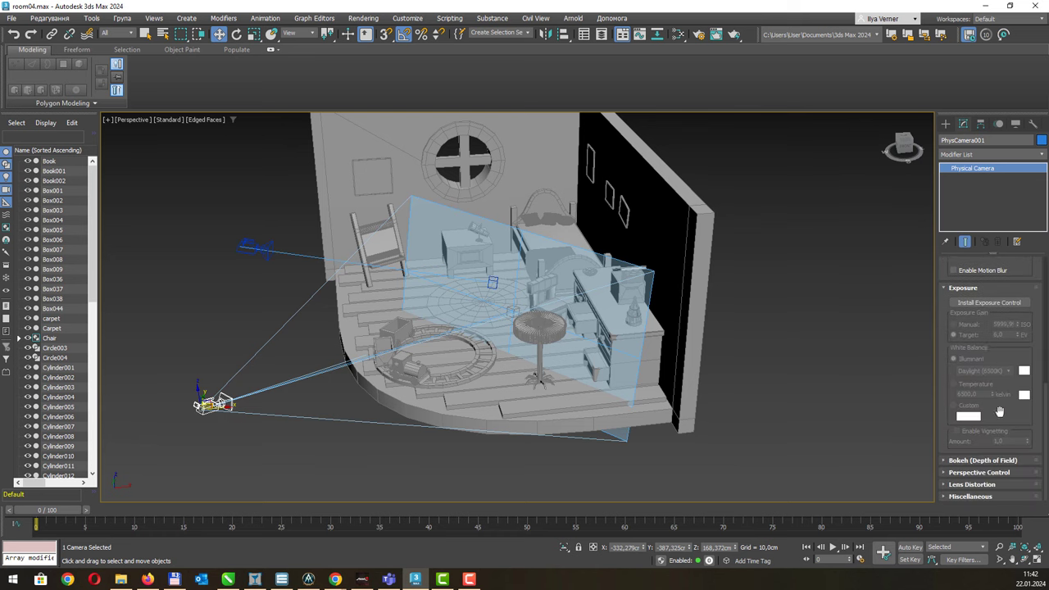
{"action": "left_click_drag", "start_coordinate": [984, 332], "coordinate": [987, 483]}
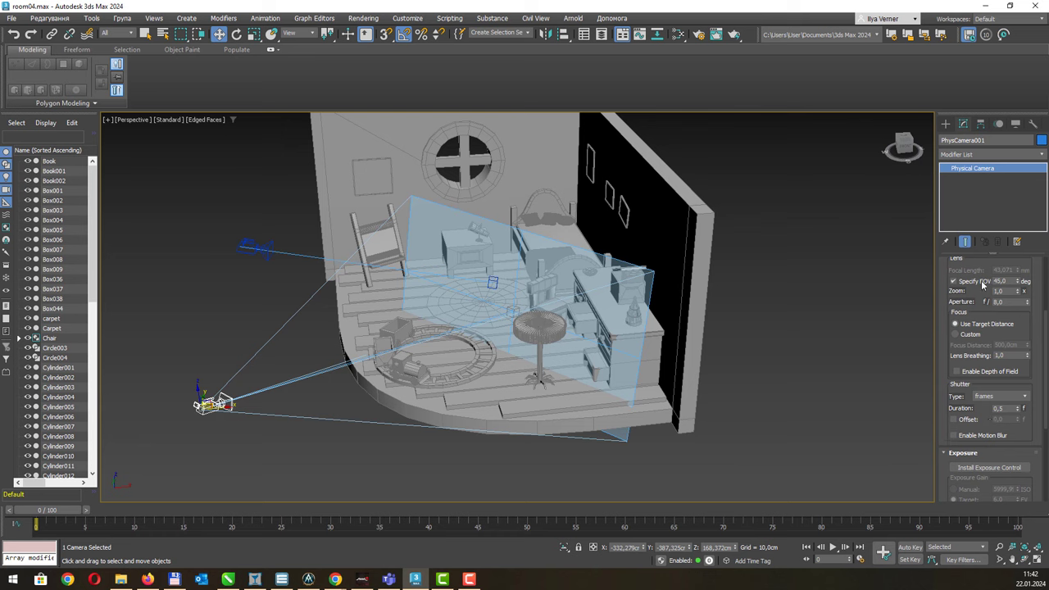
{"action": "left_click_drag", "start_coordinate": [979, 269], "coordinate": [997, 407]}
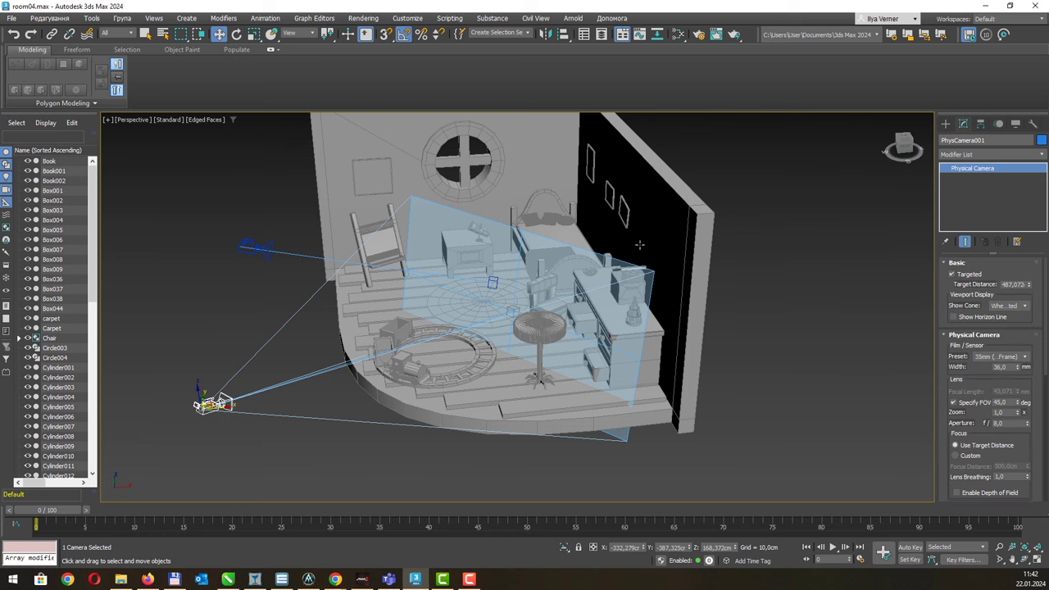
{"action": "mouse_move", "coordinate": [637, 245]}
{"action": "middle_mouse_down"}
{"action": "mouse_move", "coordinate": [655, 244]}
{"action": "mouse_move", "coordinate": [577, 236]}
{"action": "middle_mouse_up"}
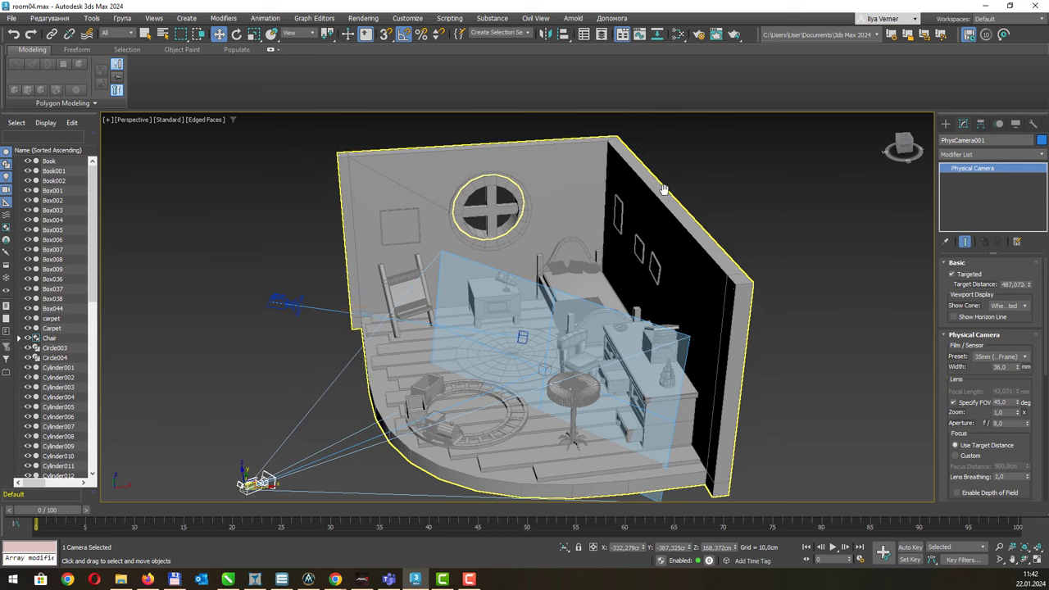
{"action": "key", "text": "c"}
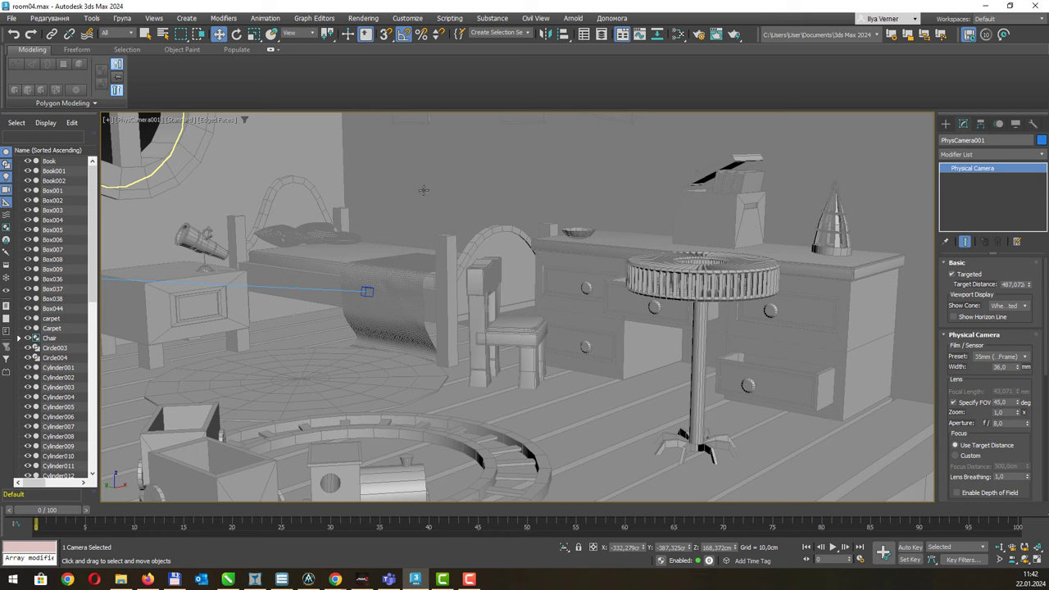
{"action": "left_click", "coordinate": [140, 120]}
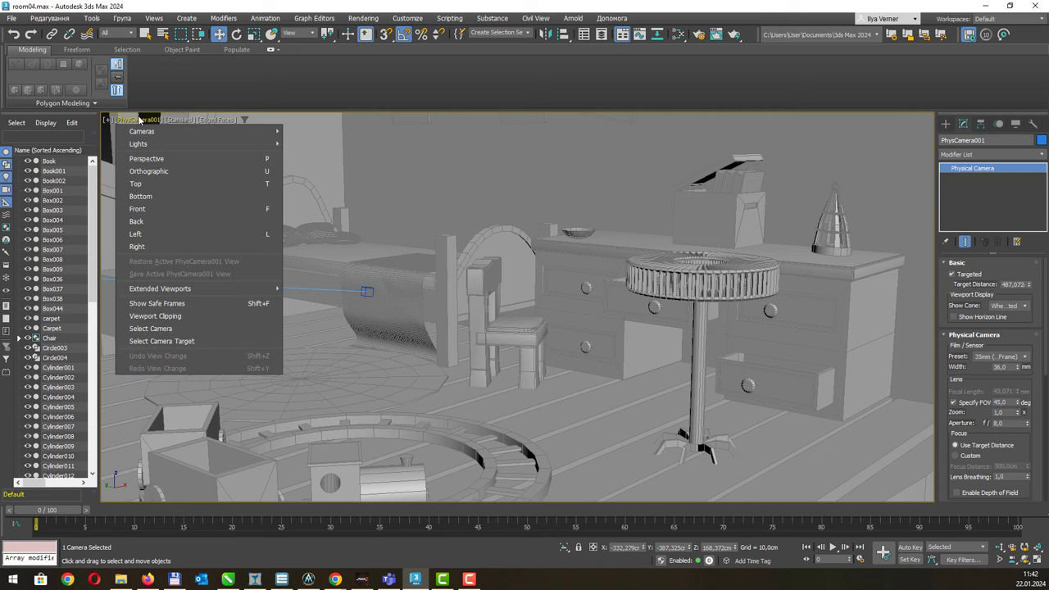
{"action": "left_click", "coordinate": [187, 303]}
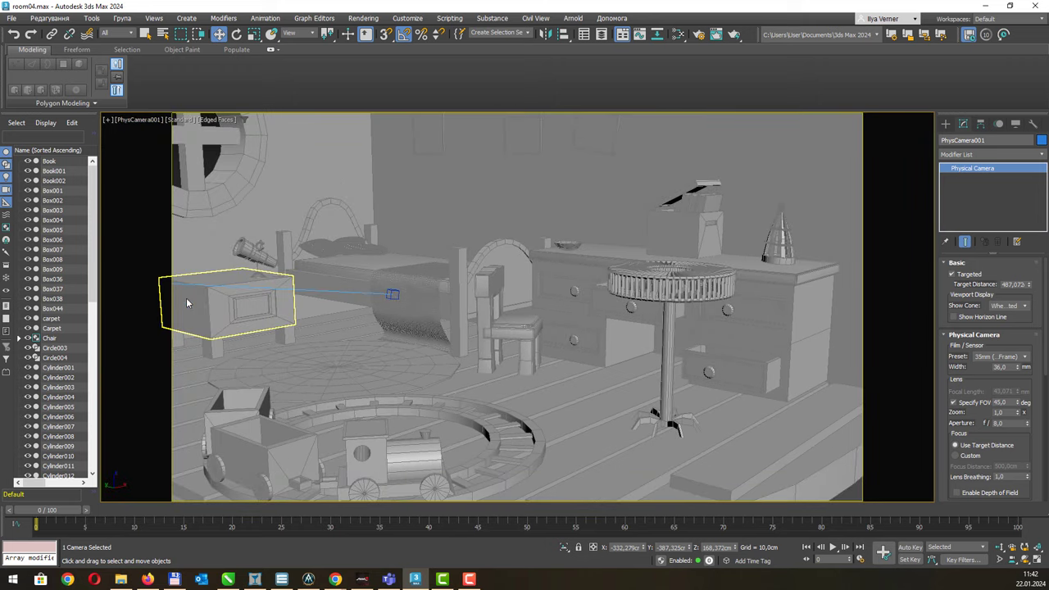
{"action": "left_click", "coordinate": [140, 121]}
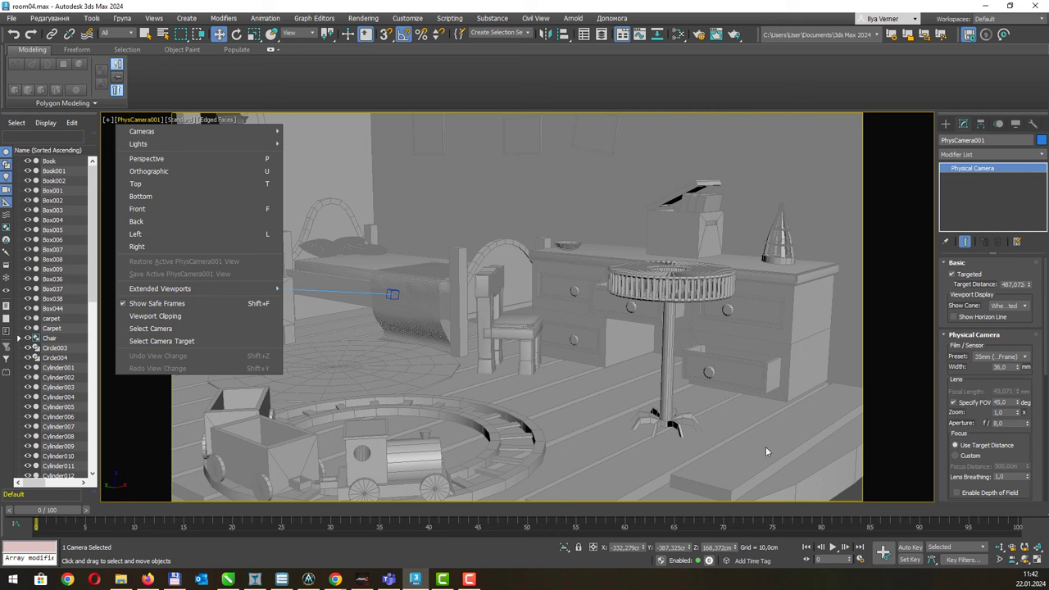
{"action": "left_click", "coordinate": [194, 320]}
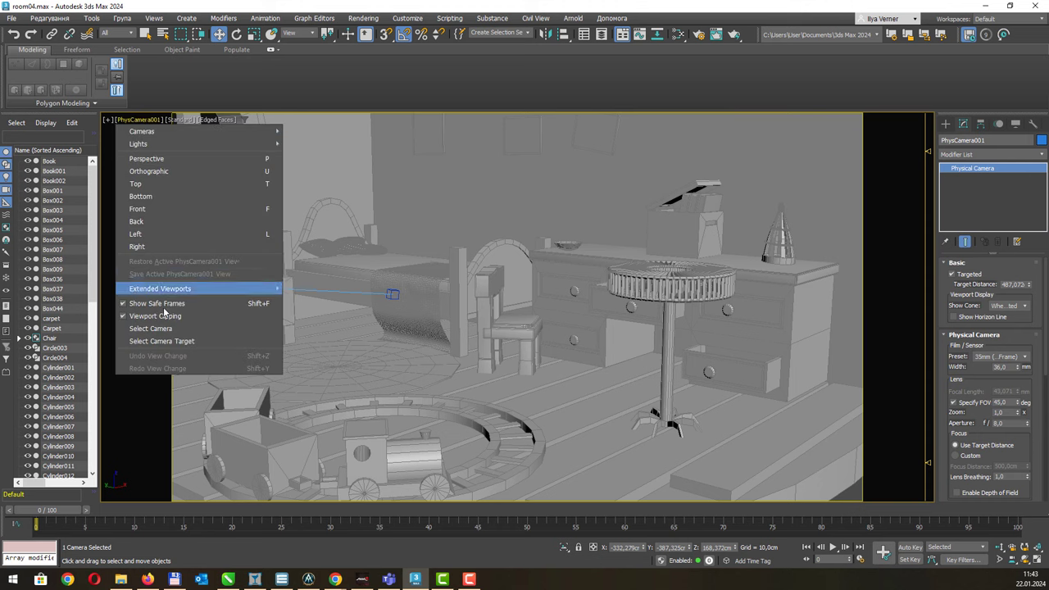
{"action": "left_click", "coordinate": [156, 303]}
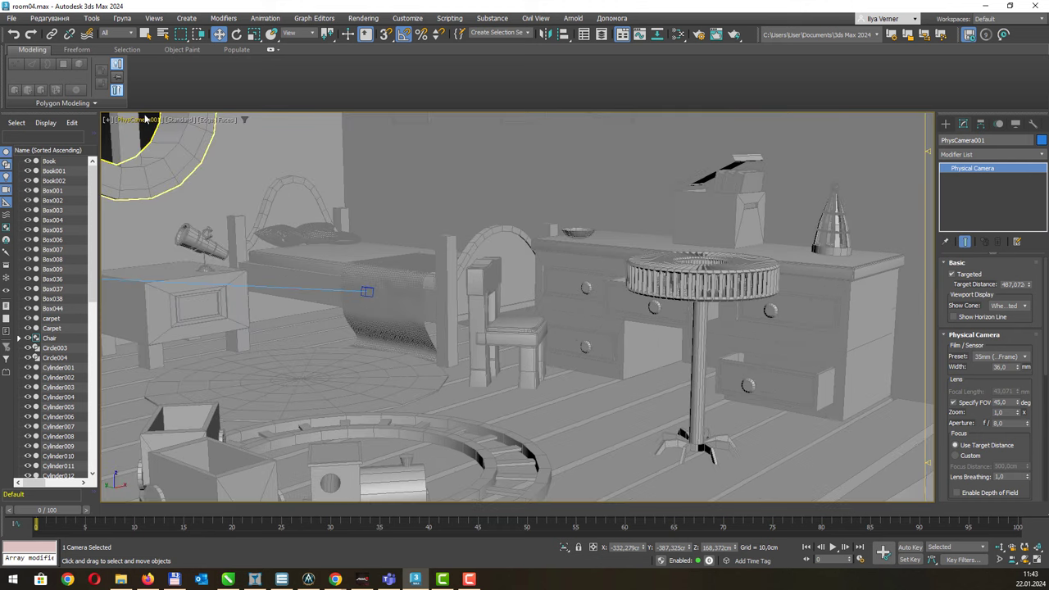
{"action": "left_click", "coordinate": [139, 120]}
{"action": "left_click", "coordinate": [170, 320]}
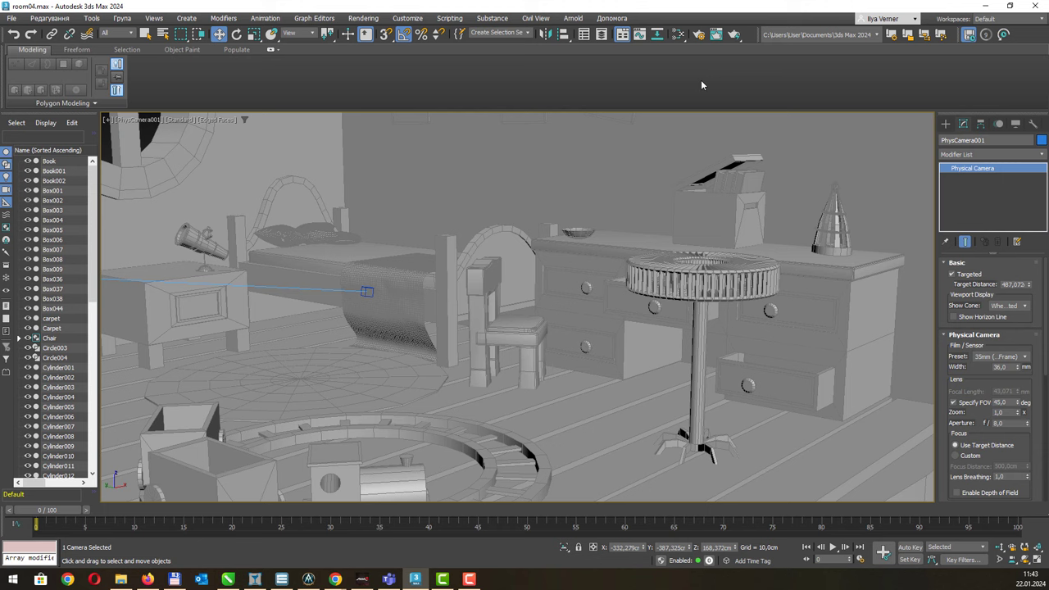
Step: Set the renderer to ART Renderer in Render Setup
{"action": "left_click", "coordinate": [697, 36]}
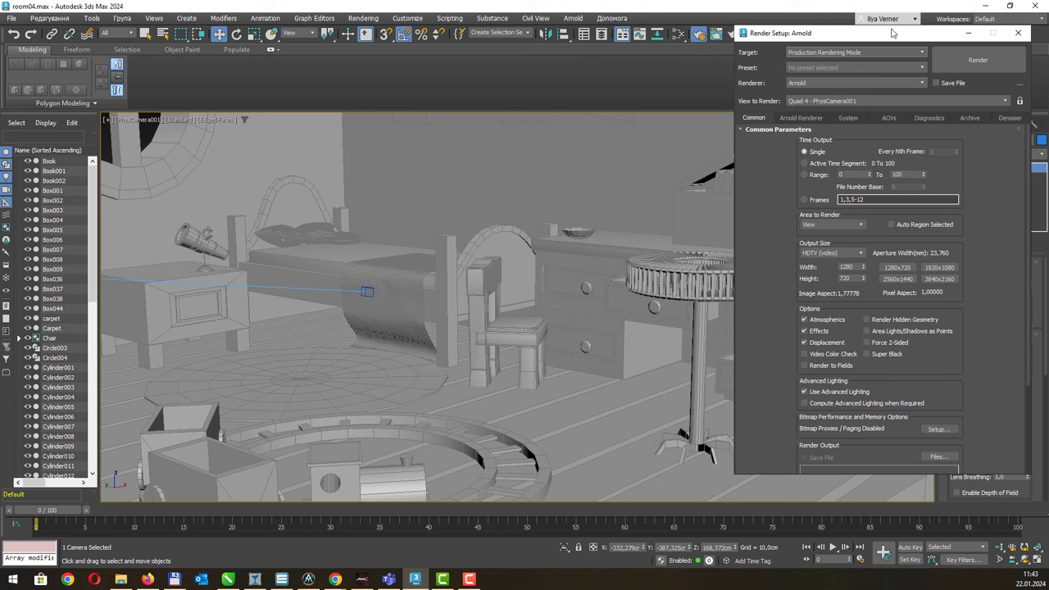
{"action": "left_click_drag", "start_coordinate": [881, 27], "coordinate": [866, 46]}
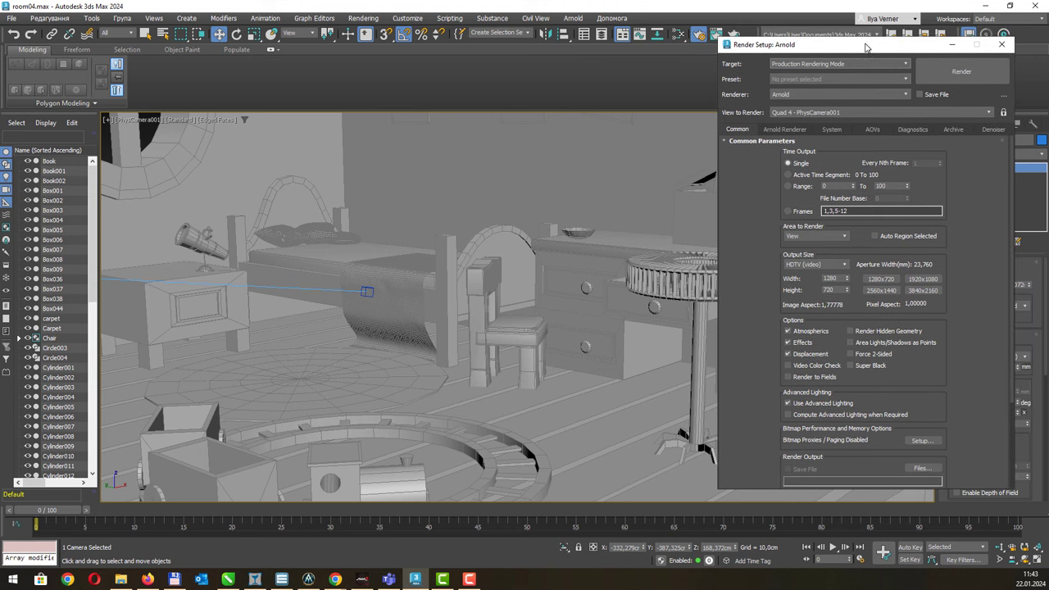
{"action": "left_click", "coordinate": [829, 90]}
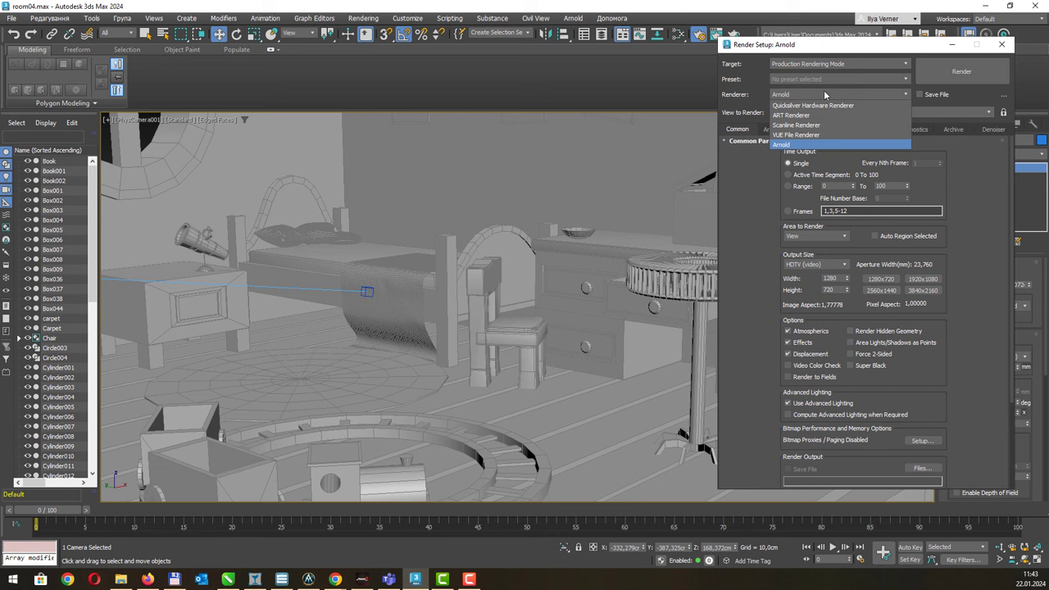
{"action": "left_click", "coordinate": [808, 115]}
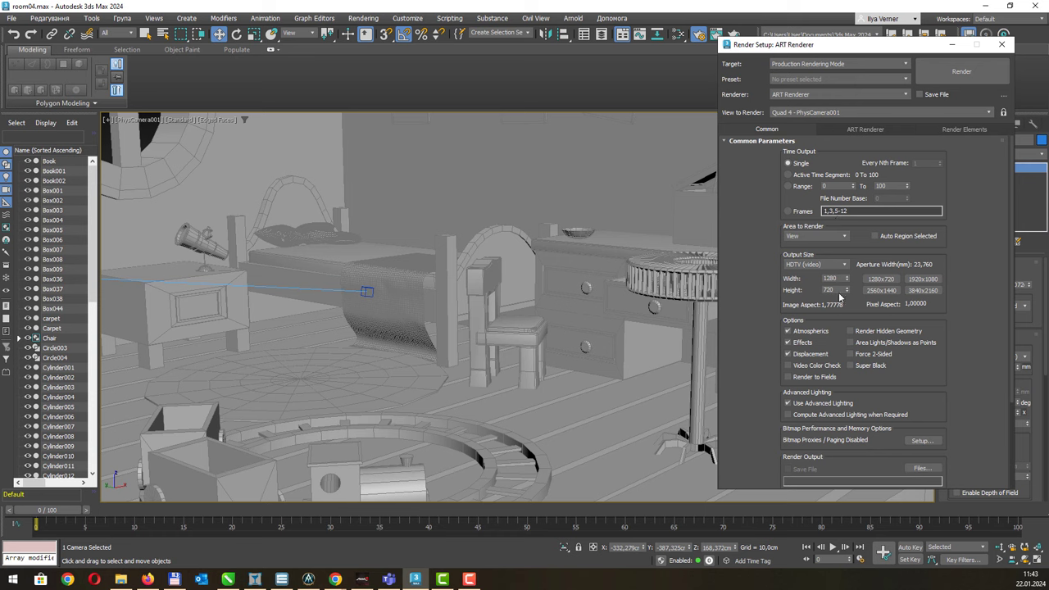
Step: Check the ART Renderer quality settings, then render PhysCamera001's view at 1280×720
{"action": "scroll", "coordinate": [809, 136], "scroll_direction": "down", "scroll_amount": 1}
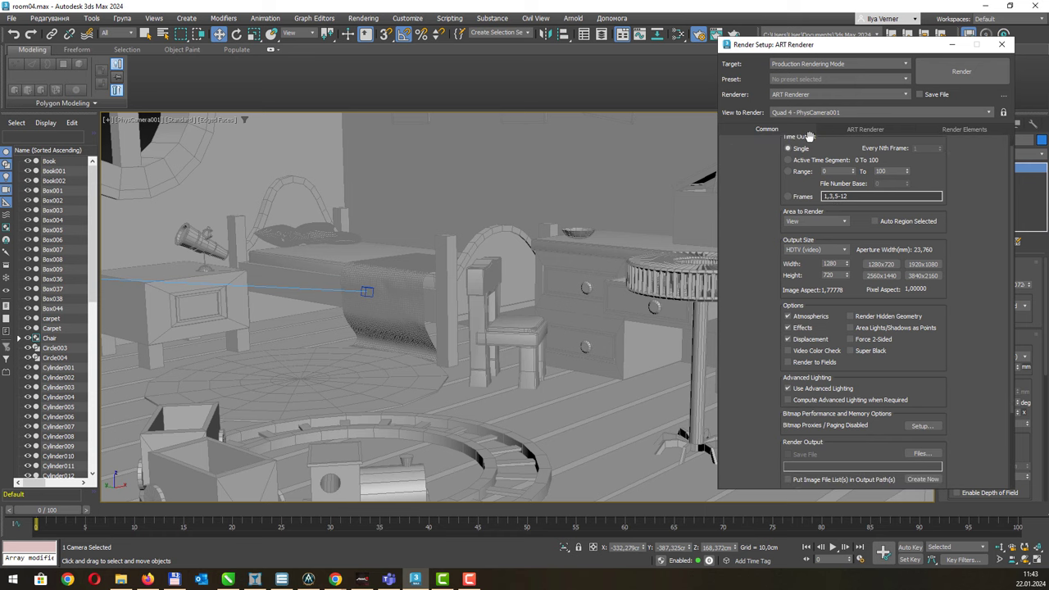
{"action": "scroll", "coordinate": [951, 244], "scroll_direction": "up", "scroll_amount": 1}
{"action": "left_click", "coordinate": [865, 129]}
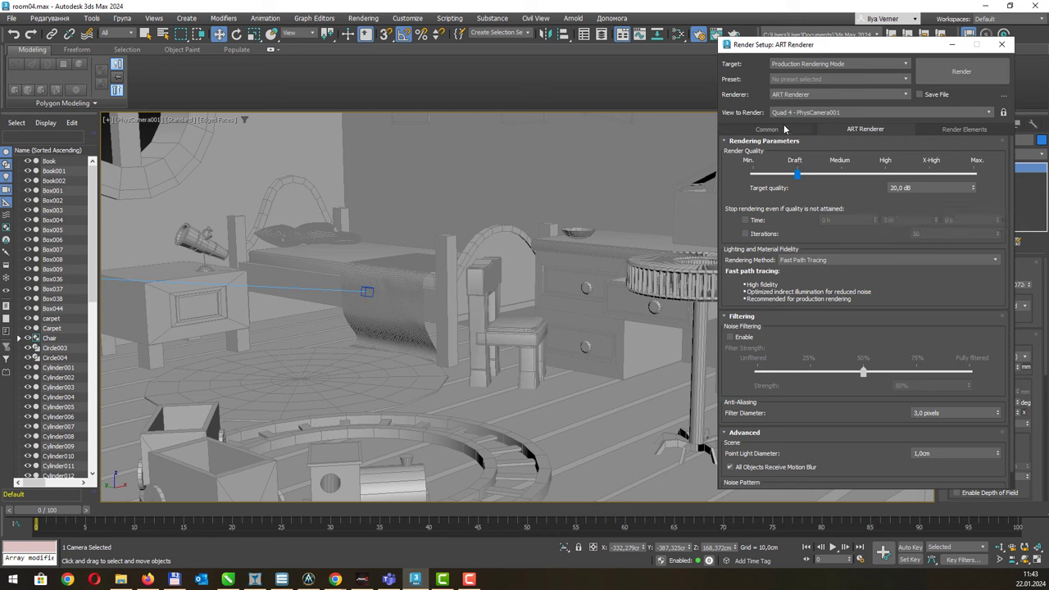
{"action": "left_click", "coordinate": [785, 130]}
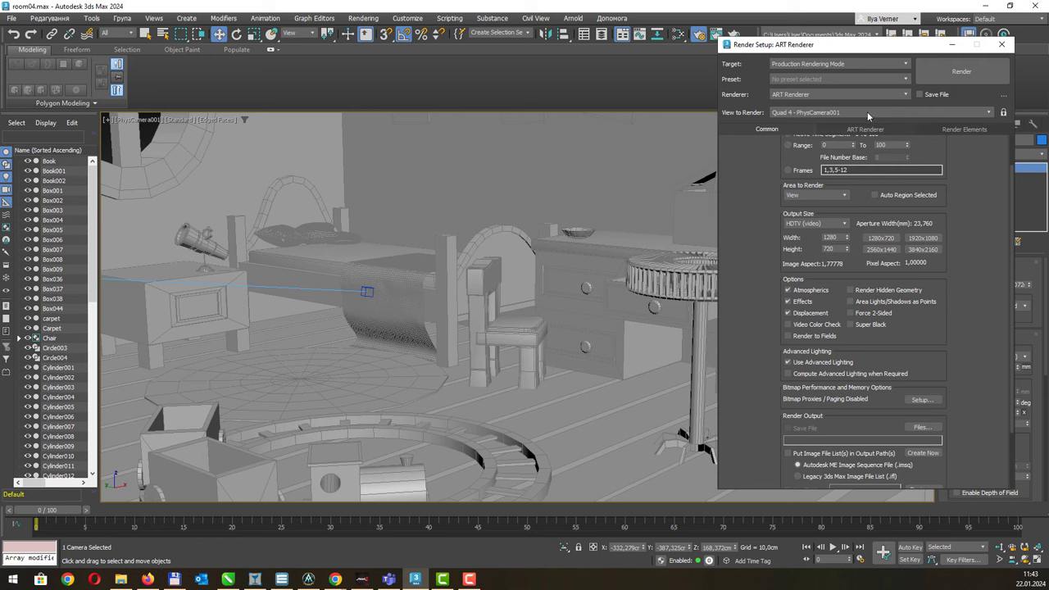
{"action": "left_click", "coordinate": [944, 71]}
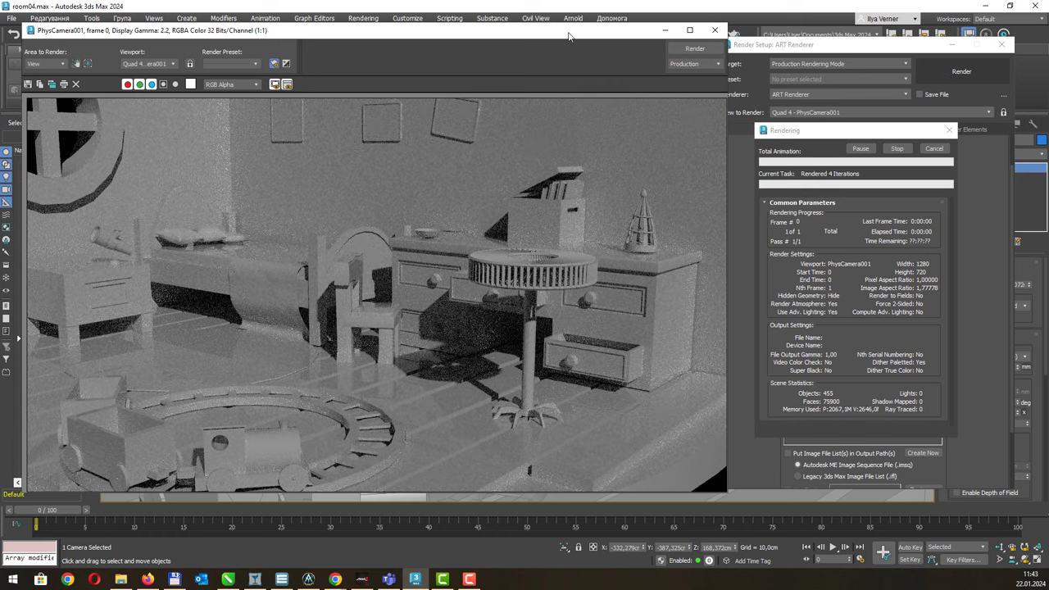
Step: Move the Rendered Frame Window aside and let the ART render finish
{"action": "mouse_move", "coordinate": [570, 34]}
{"action": "left_mouse_down"}
{"action": "mouse_move", "coordinate": [547, 26]}
{"action": "mouse_move", "coordinate": [562, 22]}
{"action": "left_mouse_up"}
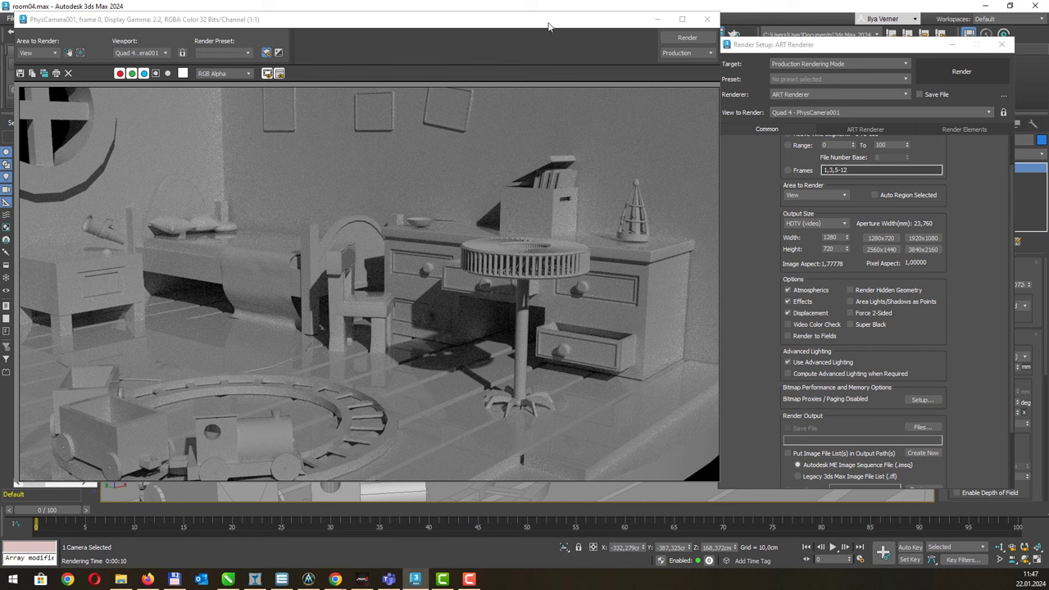
Step: Close the ART Rendered Frame Window, leaving Render Setup open
{"action": "left_click_drag", "start_coordinate": [549, 27], "coordinate": [563, 31]}
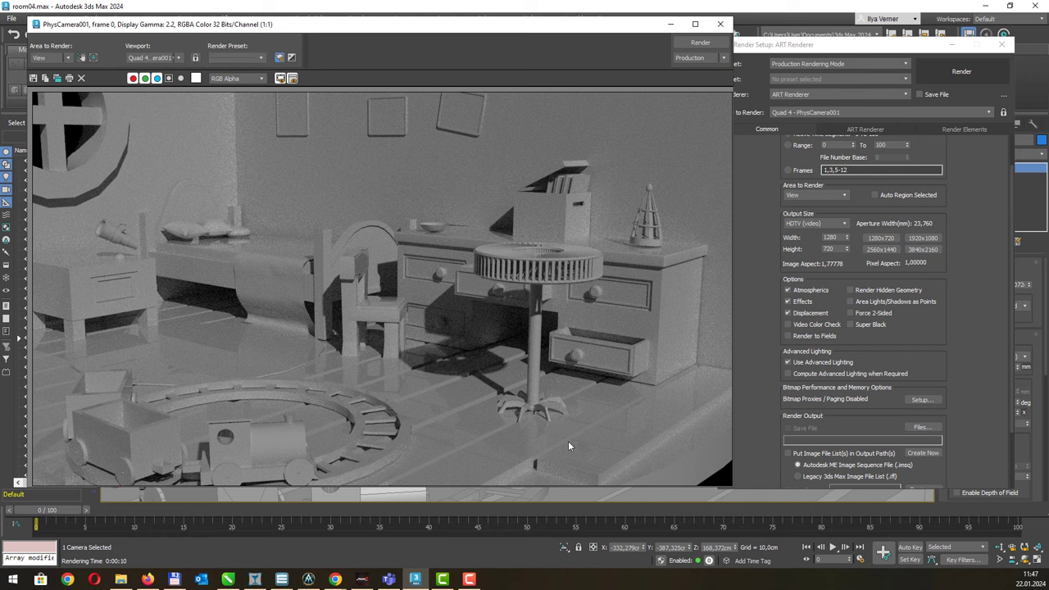
{"action": "left_click", "coordinate": [721, 25]}
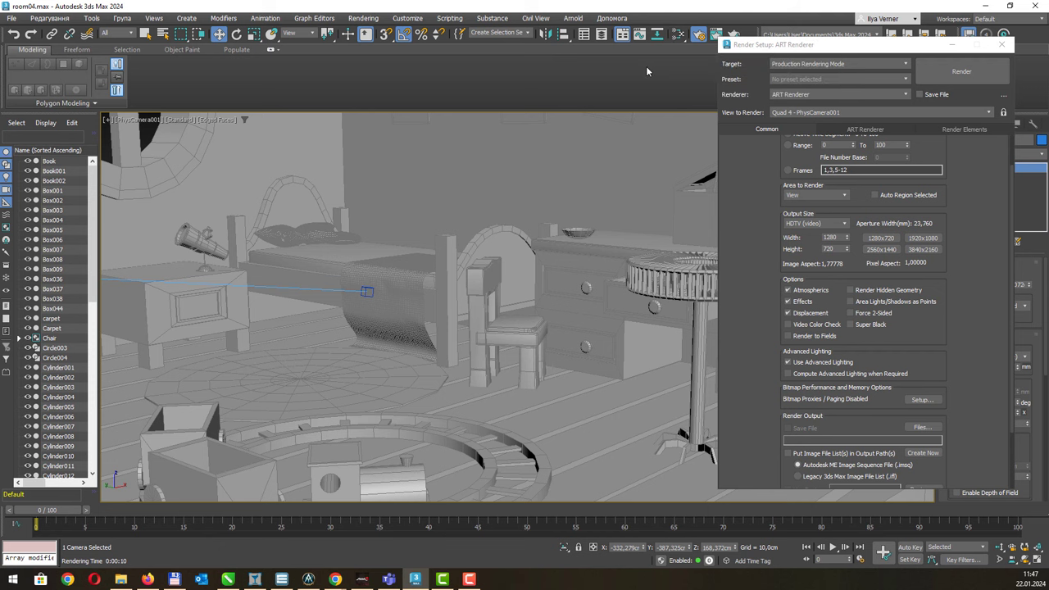
Step: Maximize the Slate Material Editor and drop a new Physical Material into View1
{"action": "key", "text": "m"}
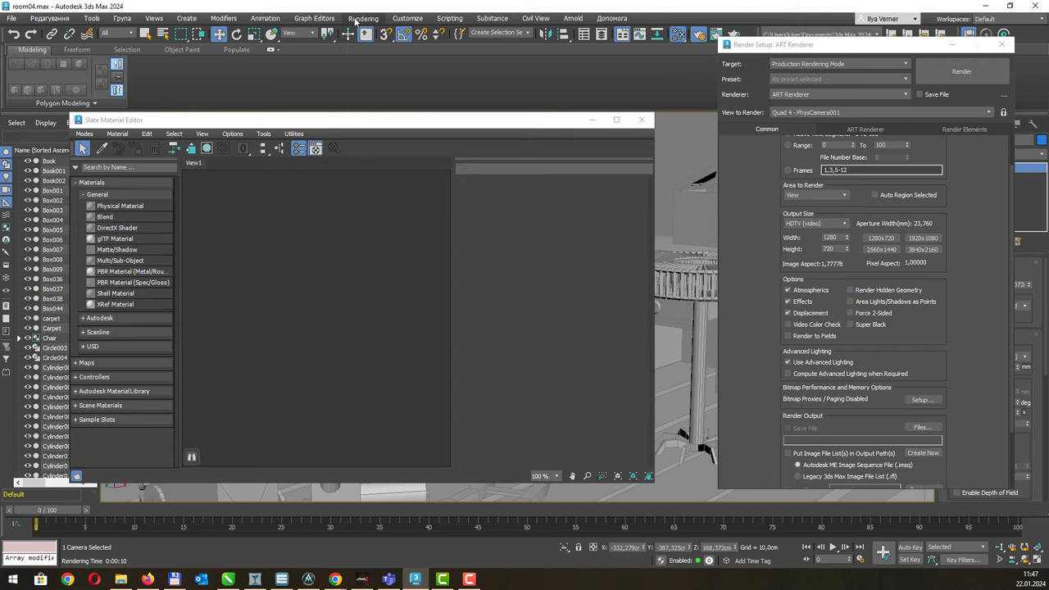
{"action": "left_click", "coordinate": [357, 18]}
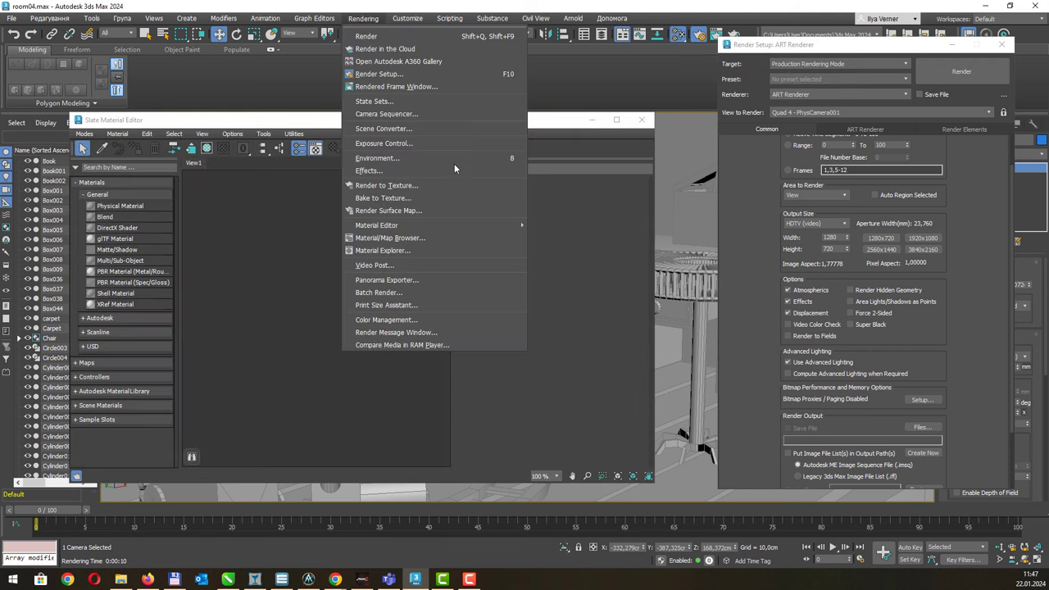
{"action": "left_click", "coordinate": [256, 119]}
{"action": "double_click", "coordinate": [256, 119]}
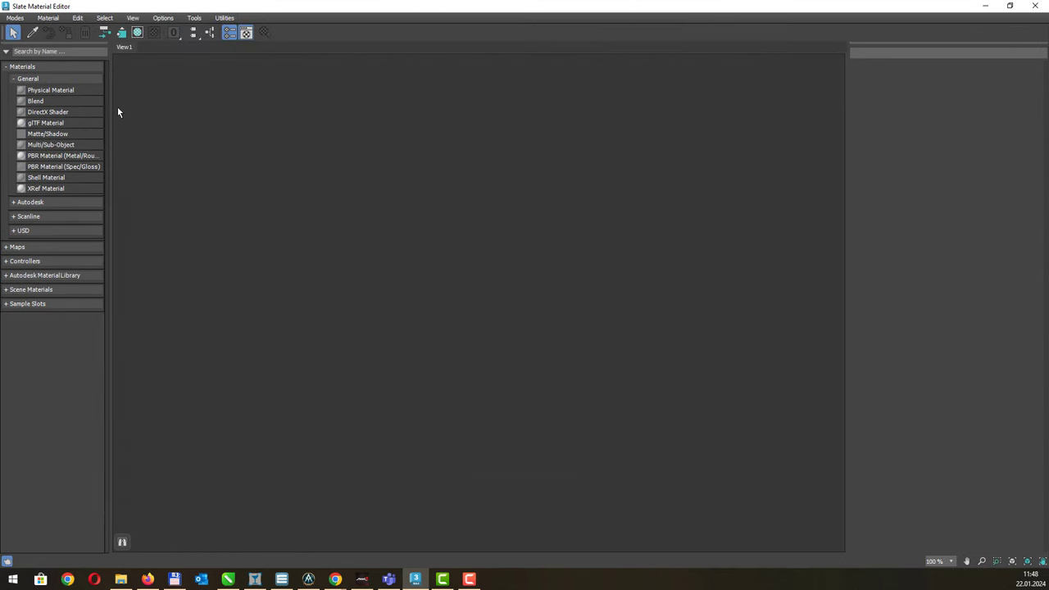
{"action": "left_click_drag", "start_coordinate": [110, 102], "coordinate": [164, 104]}
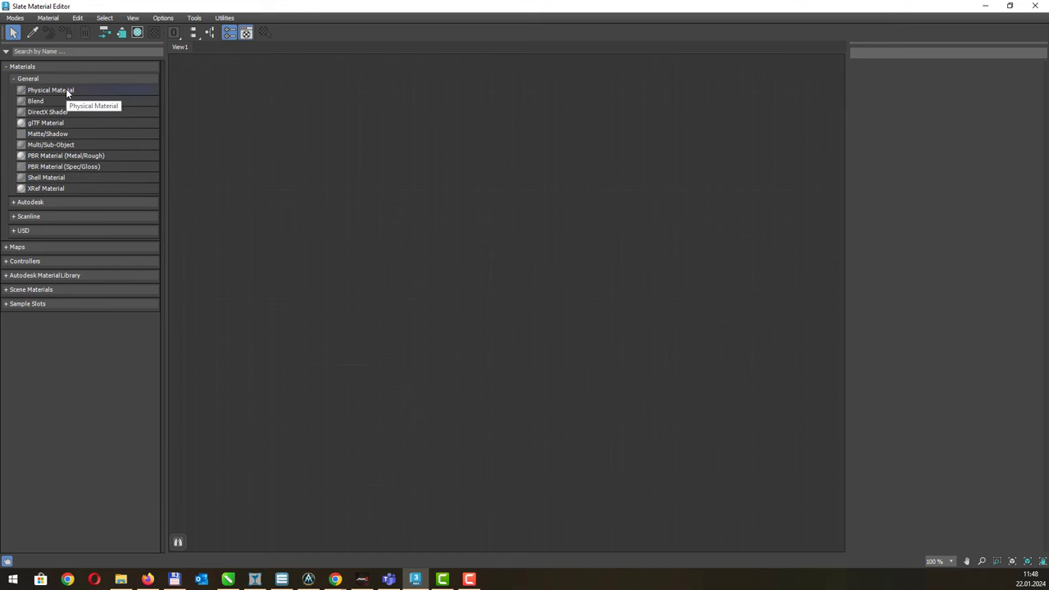
{"action": "mouse_move", "coordinate": [67, 90]}
{"action": "left_mouse_down"}
{"action": "mouse_move", "coordinate": [439, 176]}
{"action": "mouse_move", "coordinate": [348, 164]}
{"action": "left_mouse_up"}
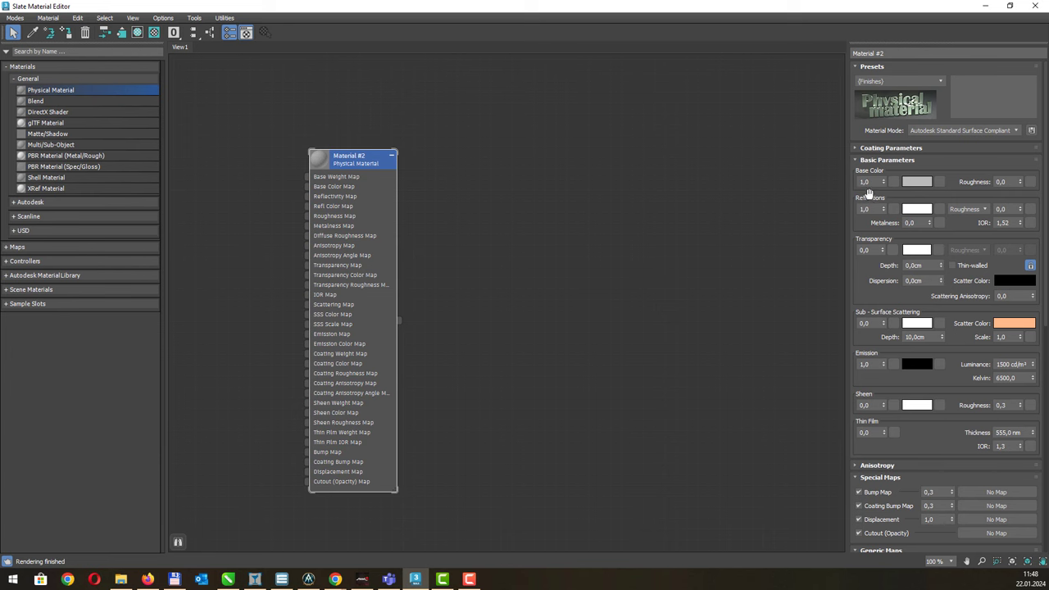
Step: Set Material #2's reflection roughness to 1,0
{"action": "left_click", "coordinate": [1007, 209]}
{"action": "type", "text": "1"}
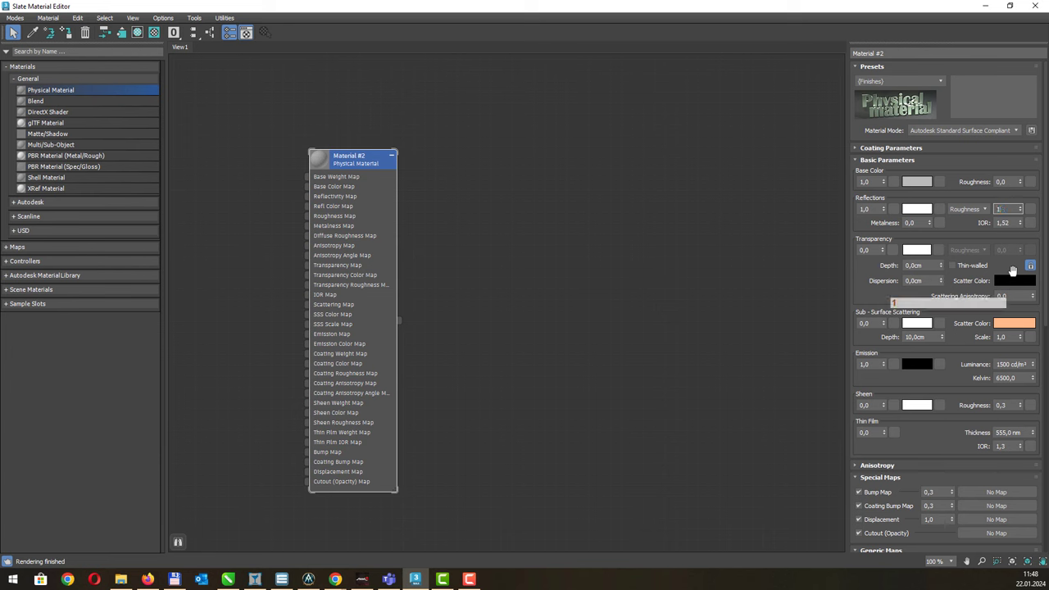
{"action": "key", "text": "Return"}
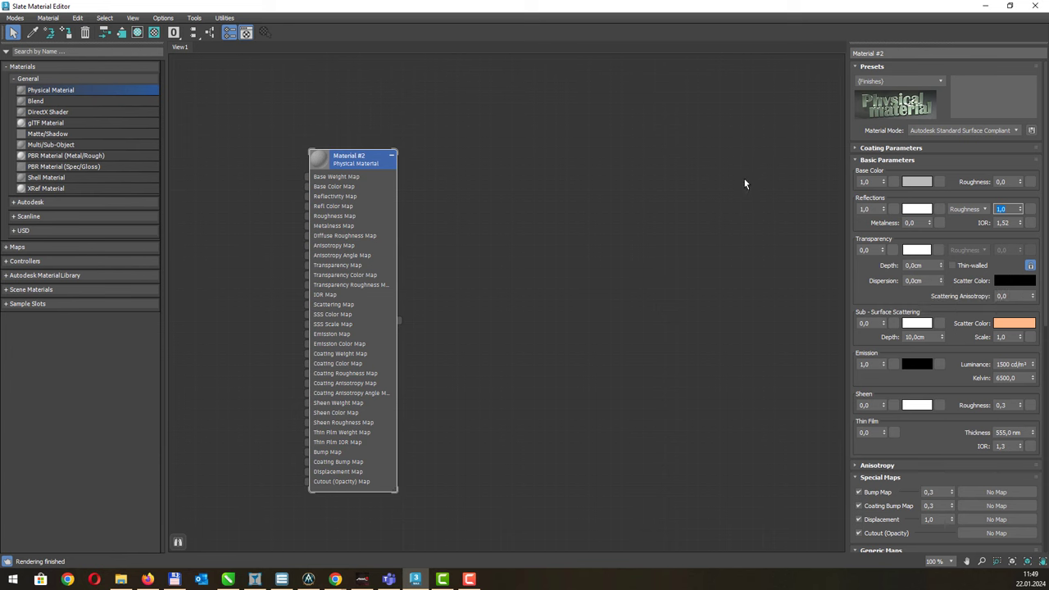
Step: Select all bedroom objects and assign Material #2 to the selection
{"action": "left_click", "coordinate": [985, 6]}
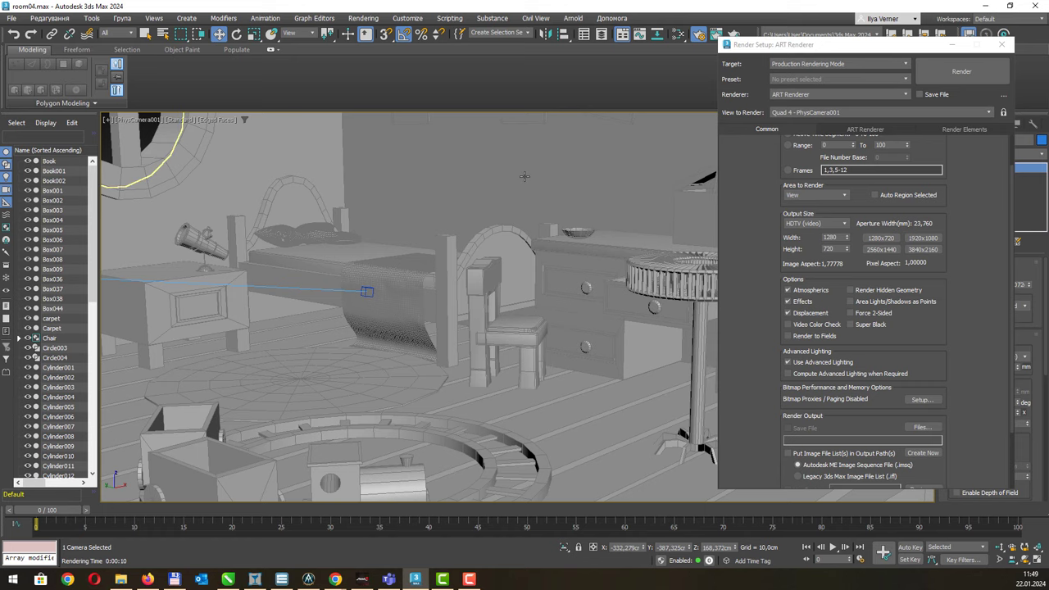
{"action": "key", "text": "ctrl+a"}
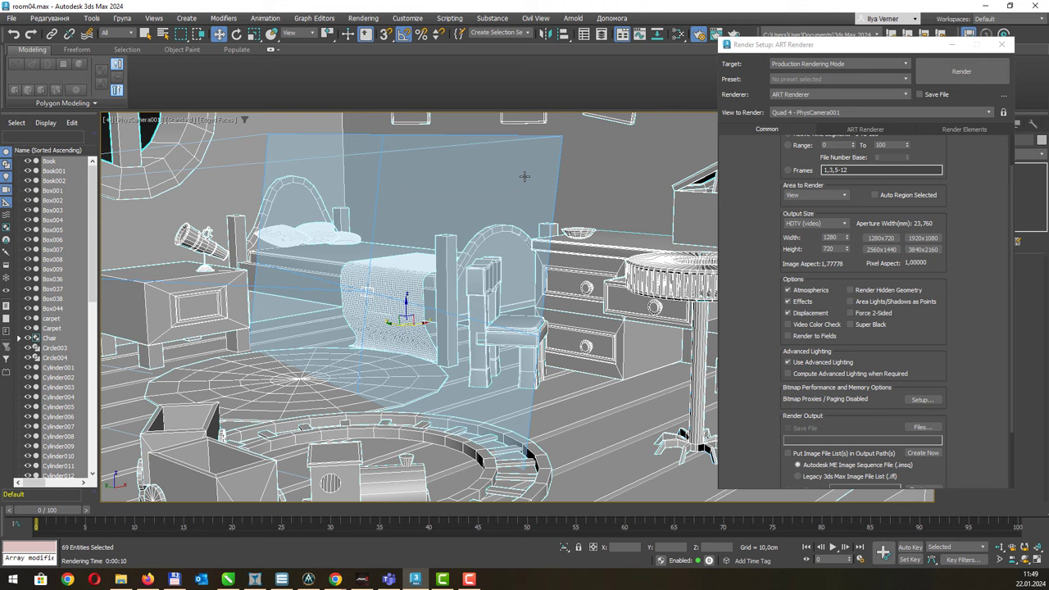
{"action": "key", "text": "m"}
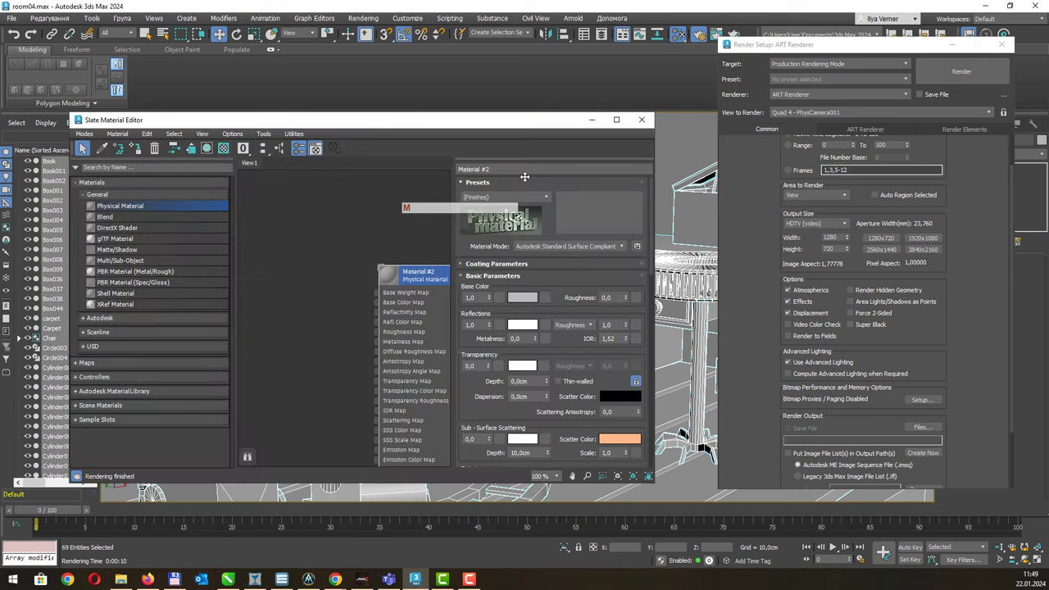
{"action": "double_click", "coordinate": [484, 120]}
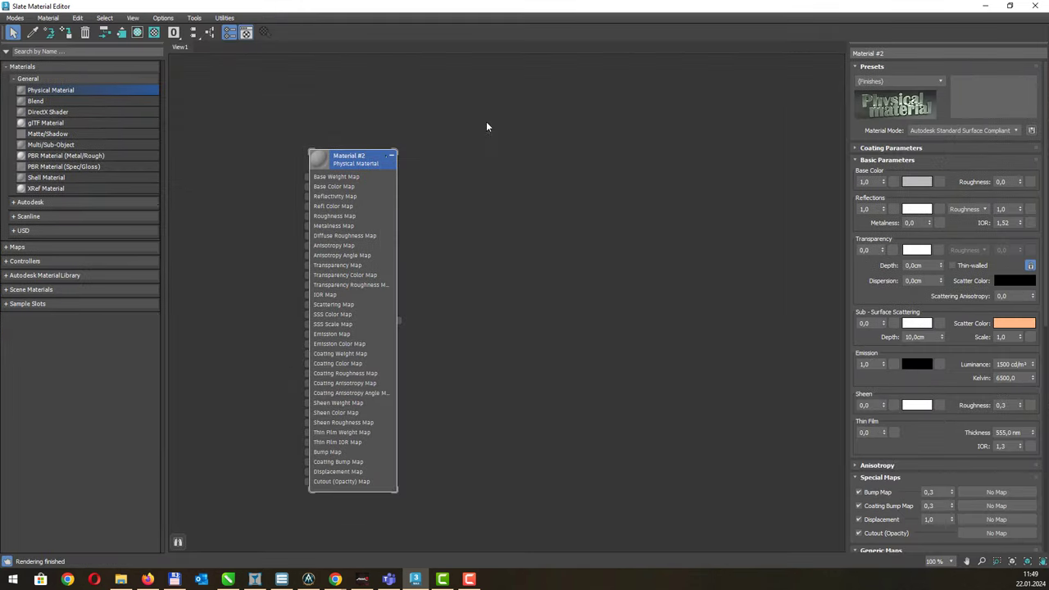
{"action": "right_click", "coordinate": [361, 157]}
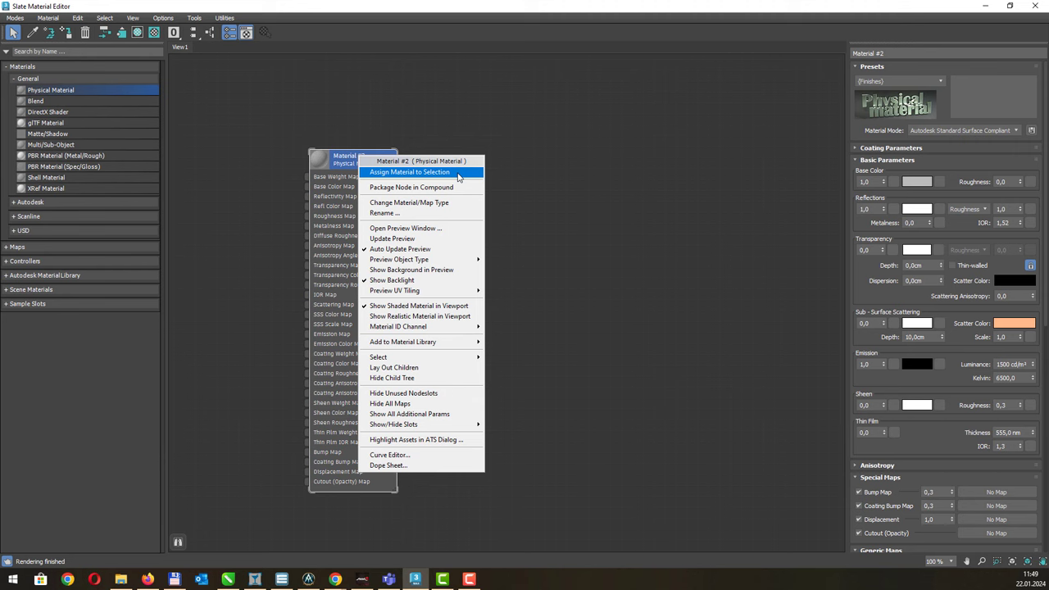
{"action": "left_click", "coordinate": [459, 175]}
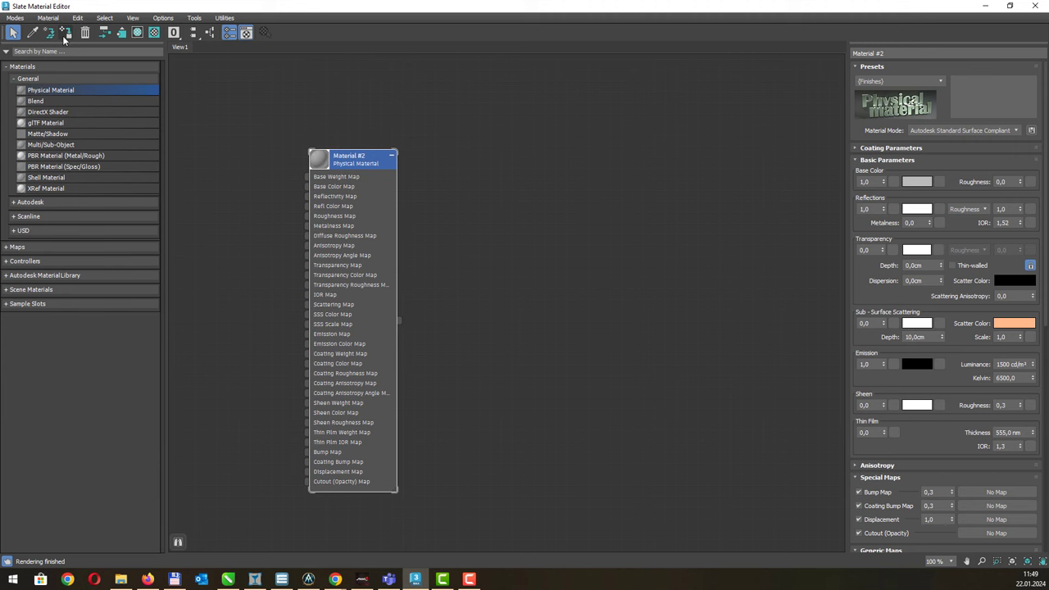
Step: Render a grey ART test image from PhysCamera001, then close the render window
{"action": "left_click", "coordinate": [1010, 6]}
{"action": "left_click", "coordinate": [955, 72]}
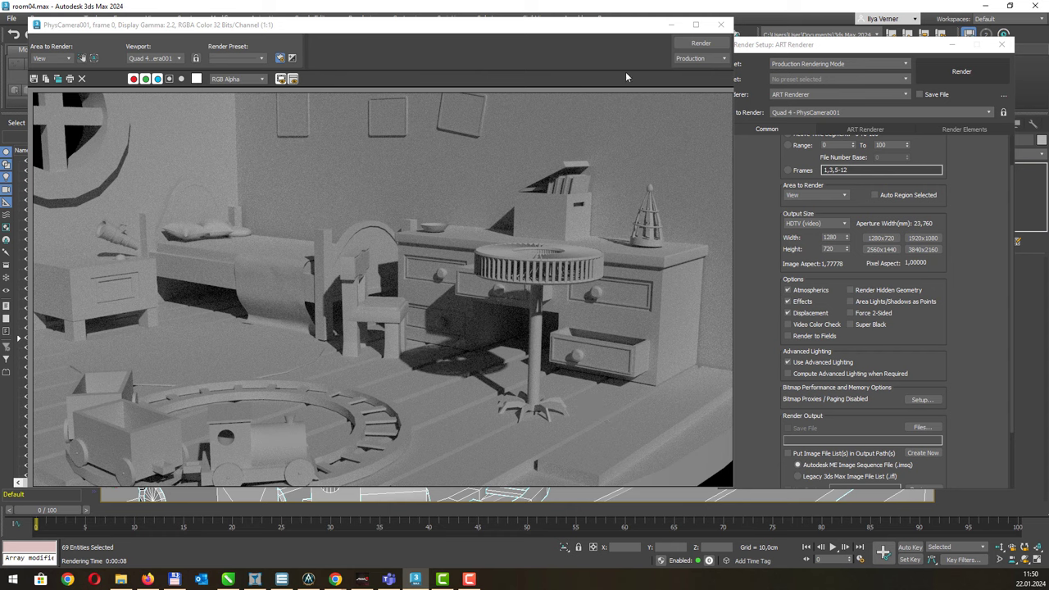
{"action": "left_click", "coordinate": [818, 53]}
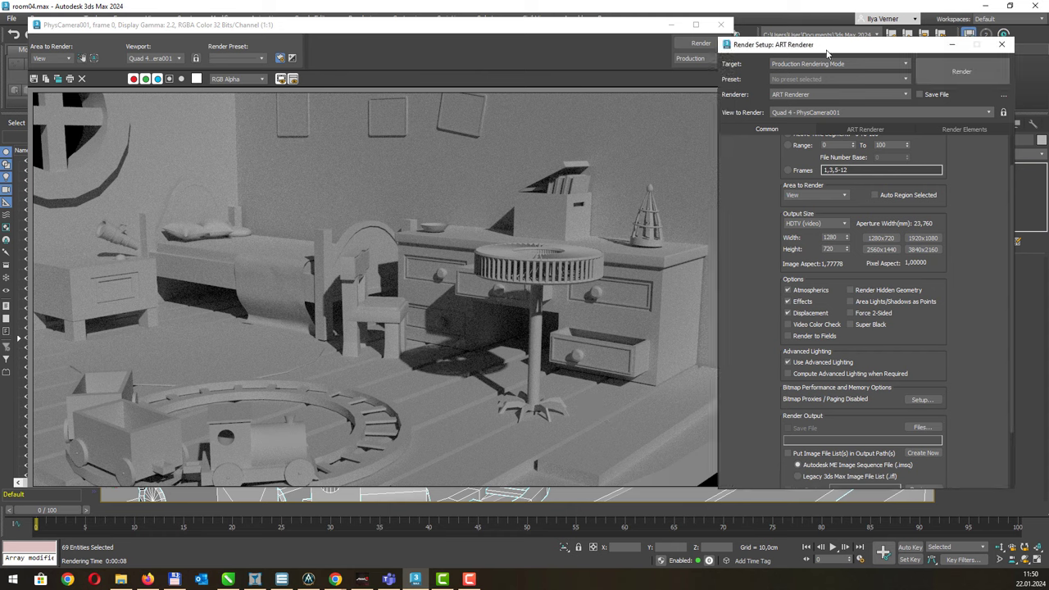
{"action": "left_click", "coordinate": [620, 30]}
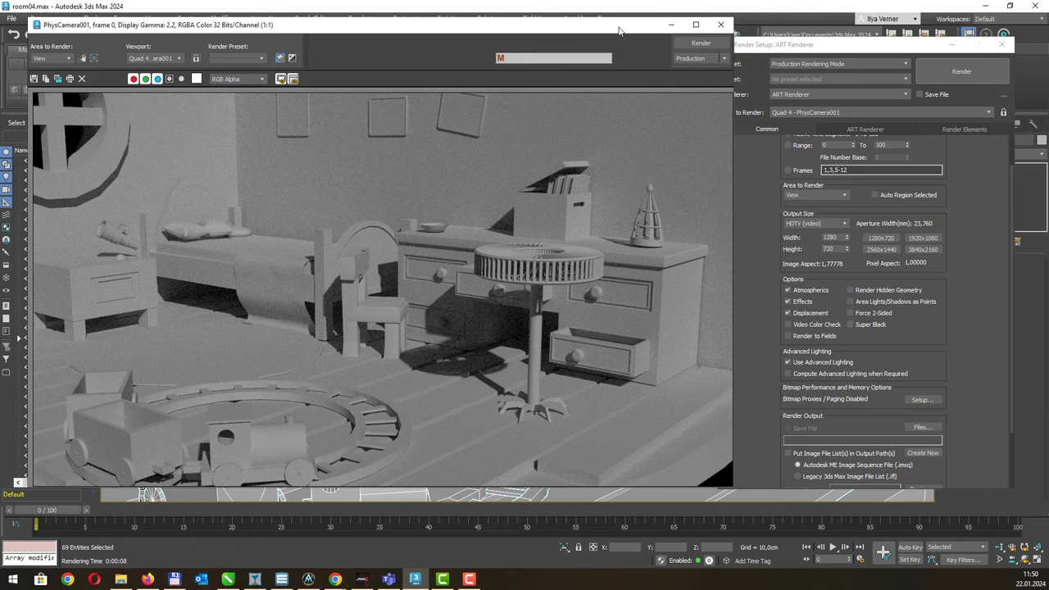
{"action": "left_click", "coordinate": [721, 24]}
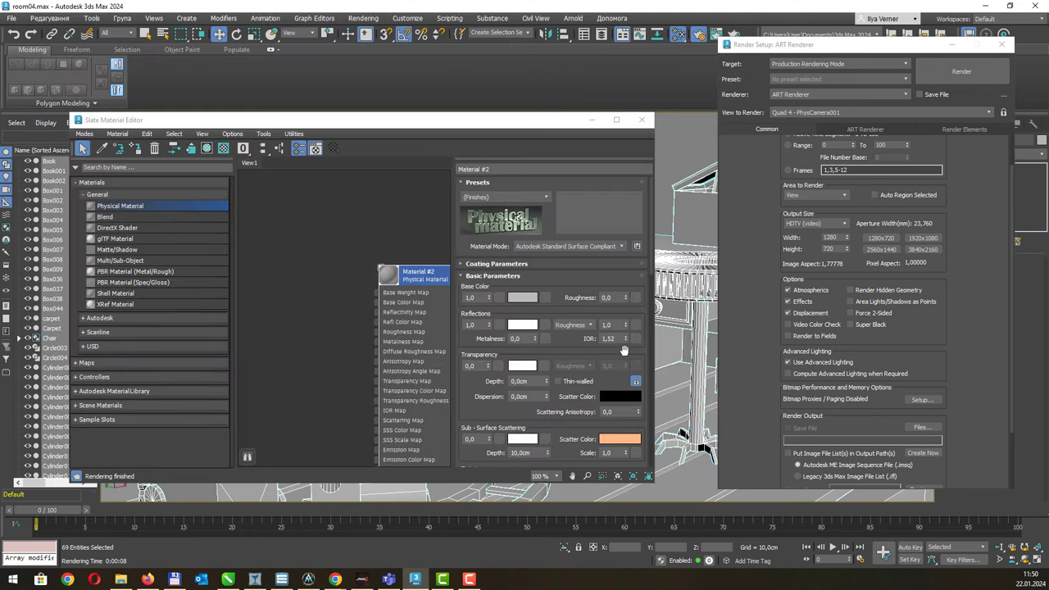
Step: Lower Material #2's reflection roughness from 1,0 to 0,6 and re-render the bedroom
{"action": "left_click_drag", "start_coordinate": [627, 325], "coordinate": [611, 329]}
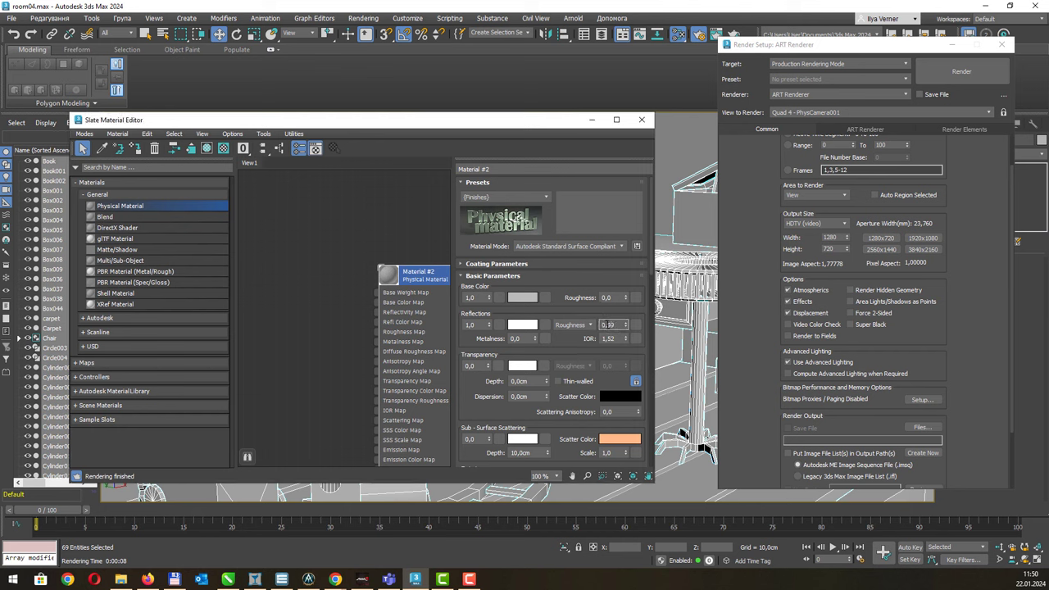
{"action": "type", "text": "9"}
{"action": "key", "text": "Return"}
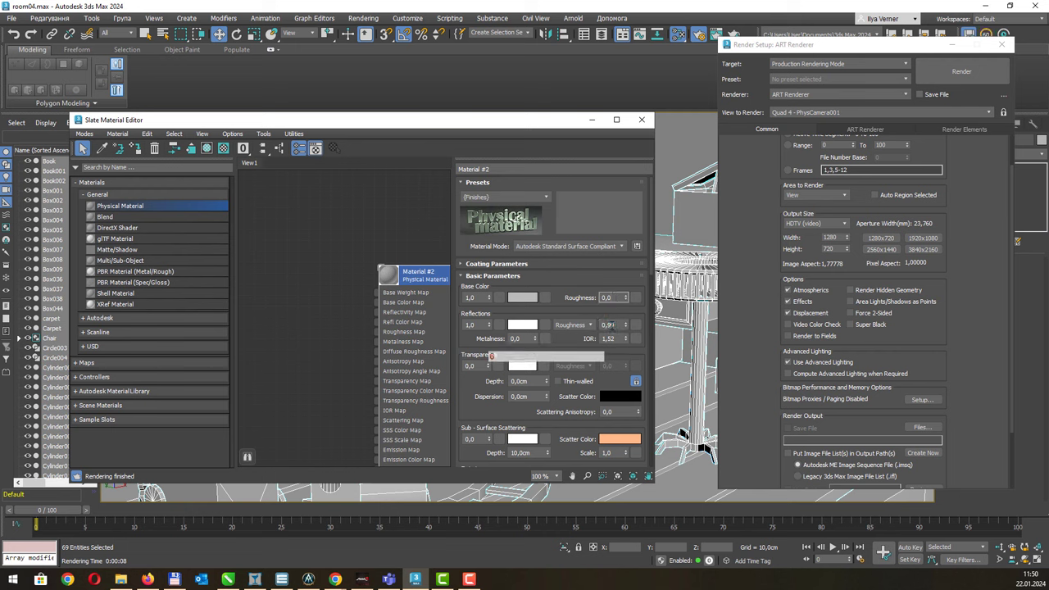
{"action": "left_click", "coordinate": [612, 324]}
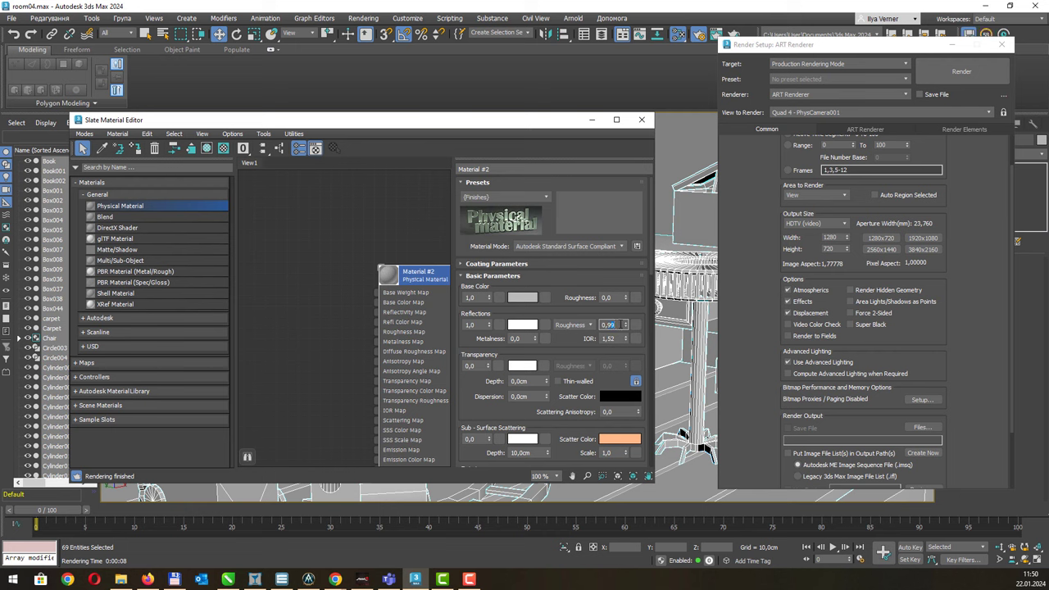
{"action": "key", "text": "Delete"}
{"action": "key", "text": "BackSpace"}
{"action": "type", "text": "6"}
{"action": "key", "text": "Return"}
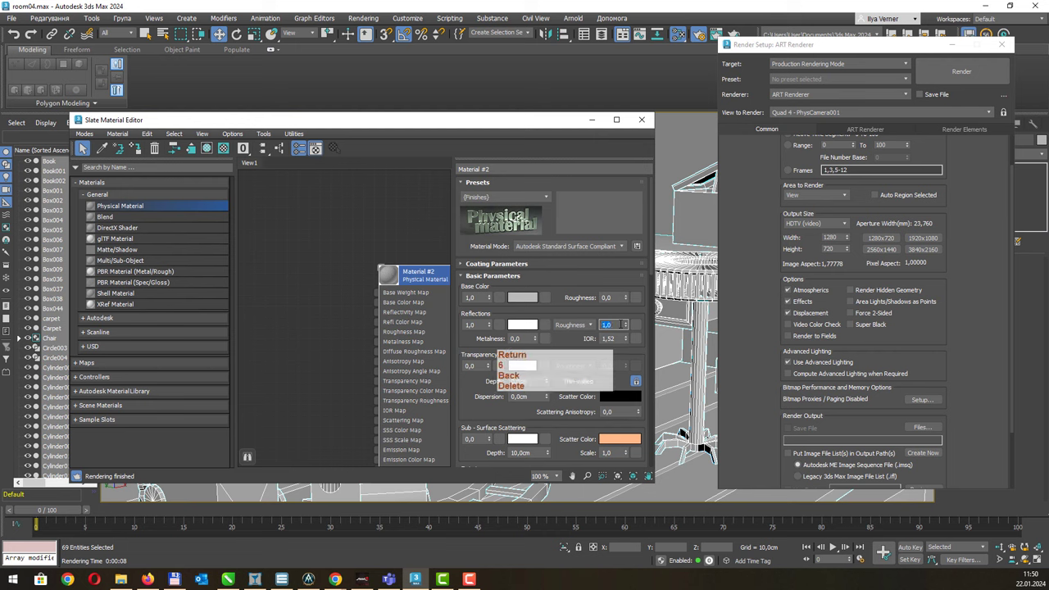
{"action": "left_click_drag", "start_coordinate": [625, 326], "coordinate": [625, 328]}
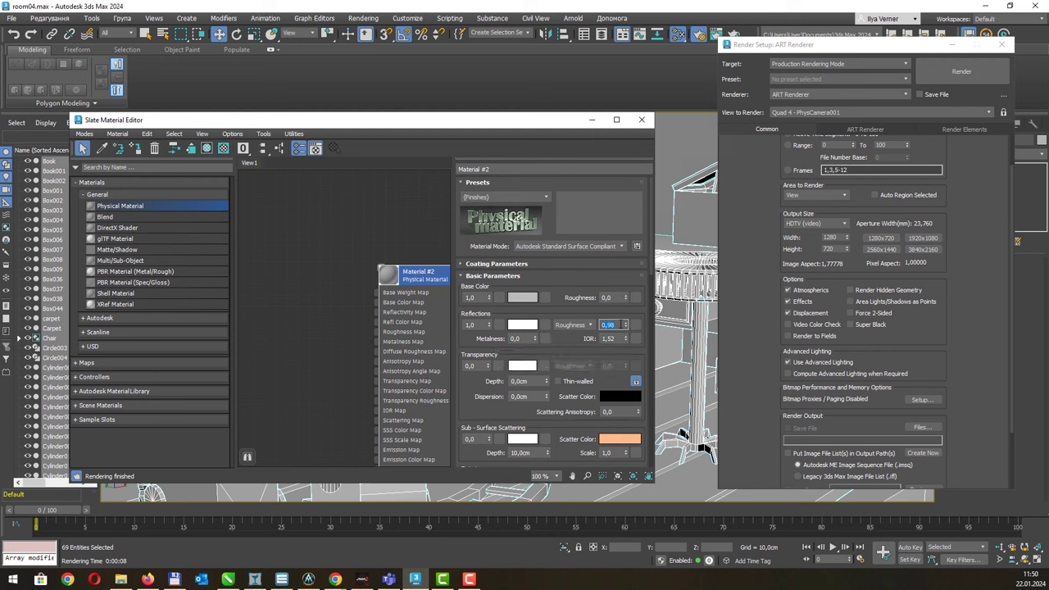
{"action": "left_click", "coordinate": [610, 324]}
{"action": "left_click_drag", "start_coordinate": [607, 325], "coordinate": [617, 325]}
{"action": "type", "text": "6"}
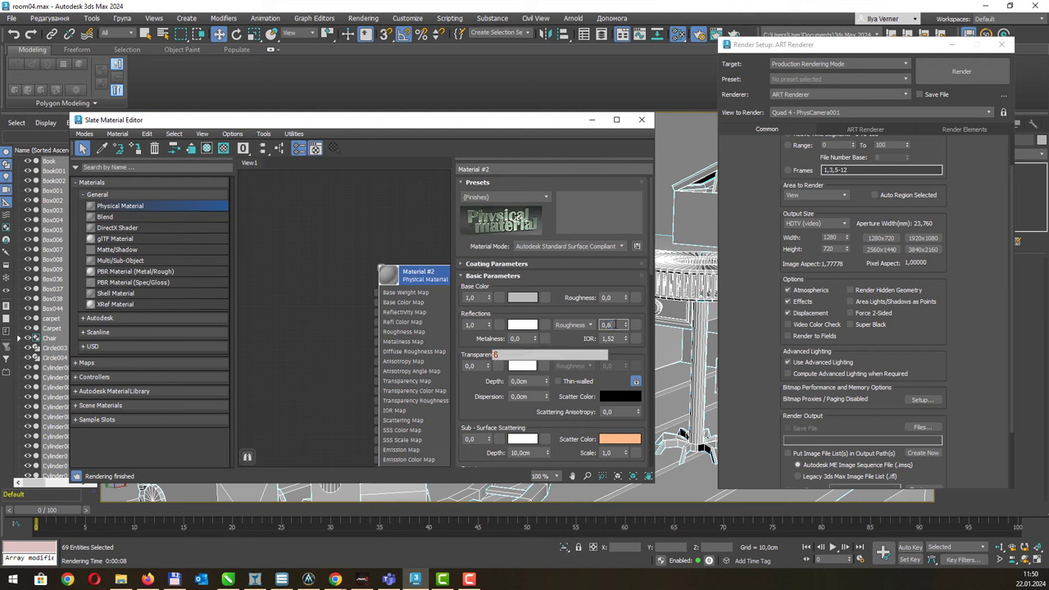
{"action": "key", "text": "Return"}
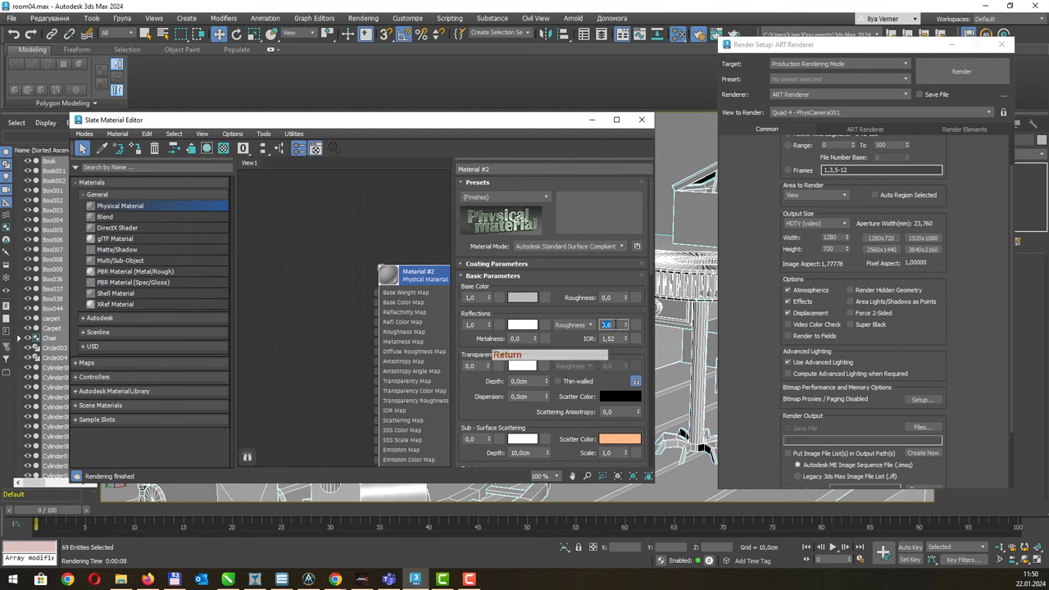
{"action": "left_click", "coordinate": [953, 76]}
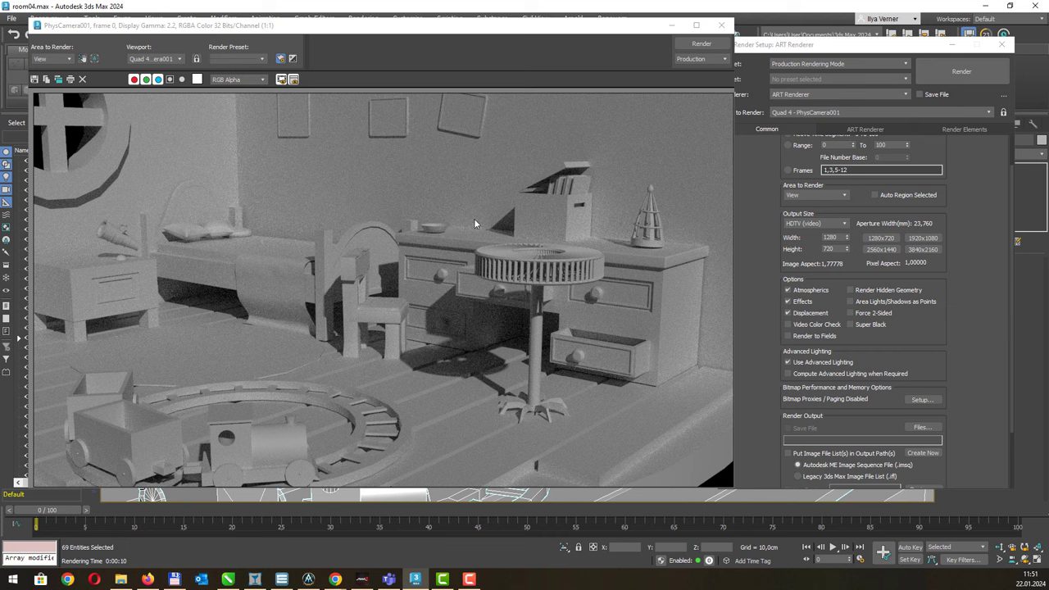
Step: Zoom the render to 16:1 to inspect the grain, then back out to 1:1
{"action": "scroll", "coordinate": [369, 222], "scroll_direction": "up", "scroll_amount": 1}
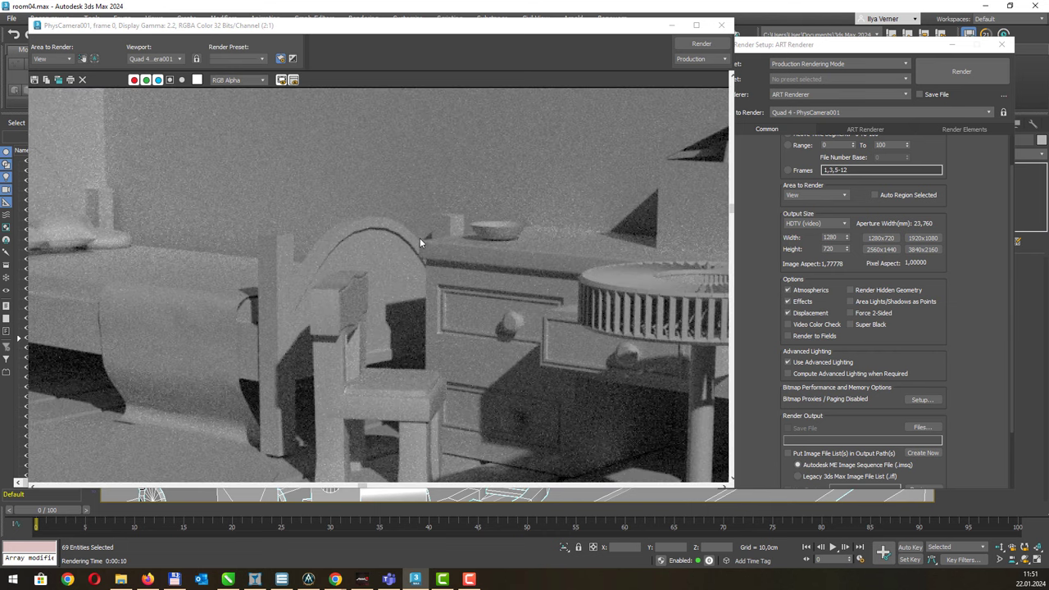
{"action": "scroll", "coordinate": [419, 237], "scroll_direction": "up", "scroll_amount": 1}
{"action": "scroll", "coordinate": [419, 238], "scroll_direction": "up", "scroll_amount": 1}
{"action": "scroll", "coordinate": [420, 236], "scroll_direction": "up", "scroll_amount": 1}
{"action": "scroll", "coordinate": [418, 224], "scroll_direction": "up", "scroll_amount": 1}
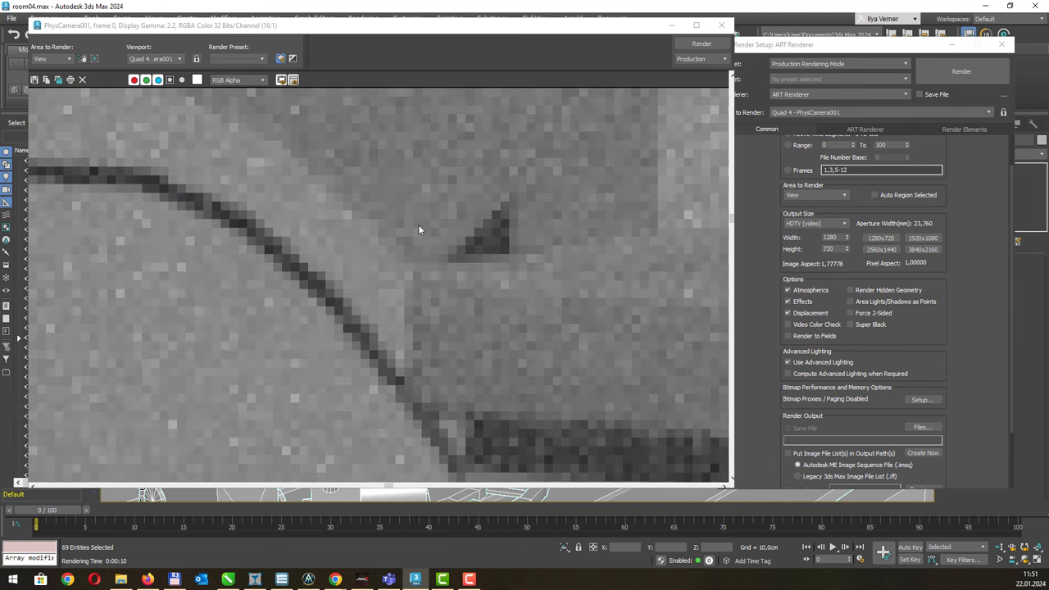
{"action": "scroll", "coordinate": [418, 224], "scroll_direction": "up", "scroll_amount": 1}
{"action": "scroll", "coordinate": [416, 221], "scroll_direction": "up", "scroll_amount": 1}
{"action": "scroll", "coordinate": [385, 234], "scroll_direction": "down", "scroll_amount": 2}
{"action": "scroll", "coordinate": [391, 233], "scroll_direction": "down", "scroll_amount": 1}
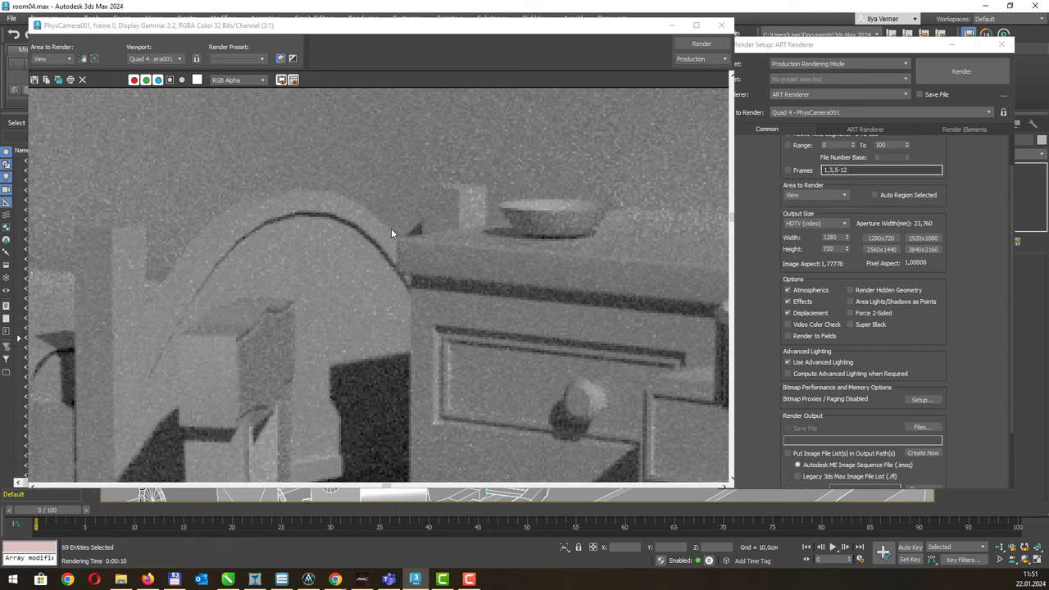
{"action": "scroll", "coordinate": [391, 233], "scroll_direction": "down", "scroll_amount": 1}
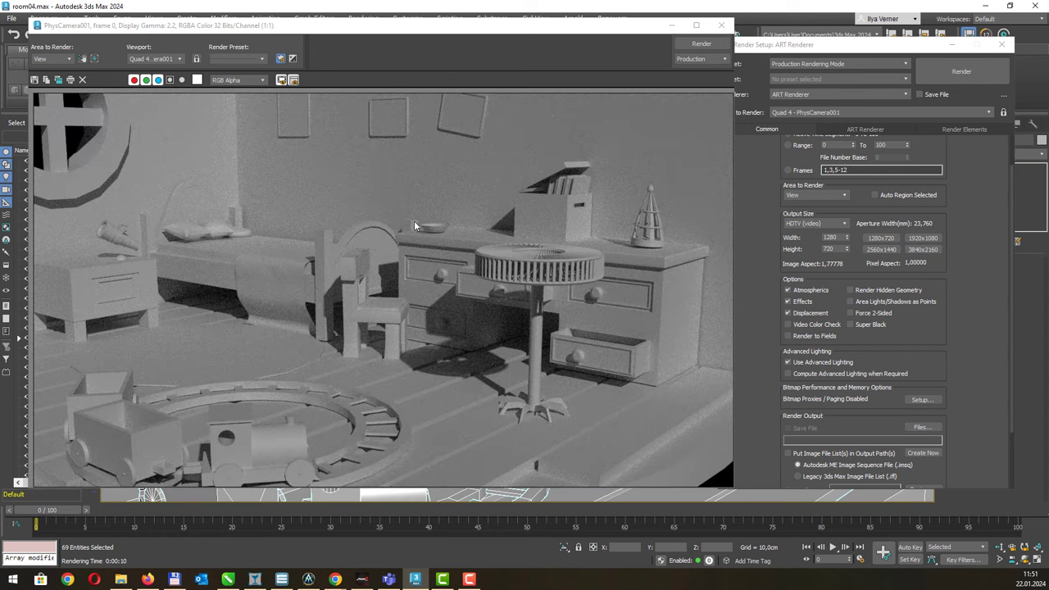
{"action": "left_click", "coordinate": [414, 222]}
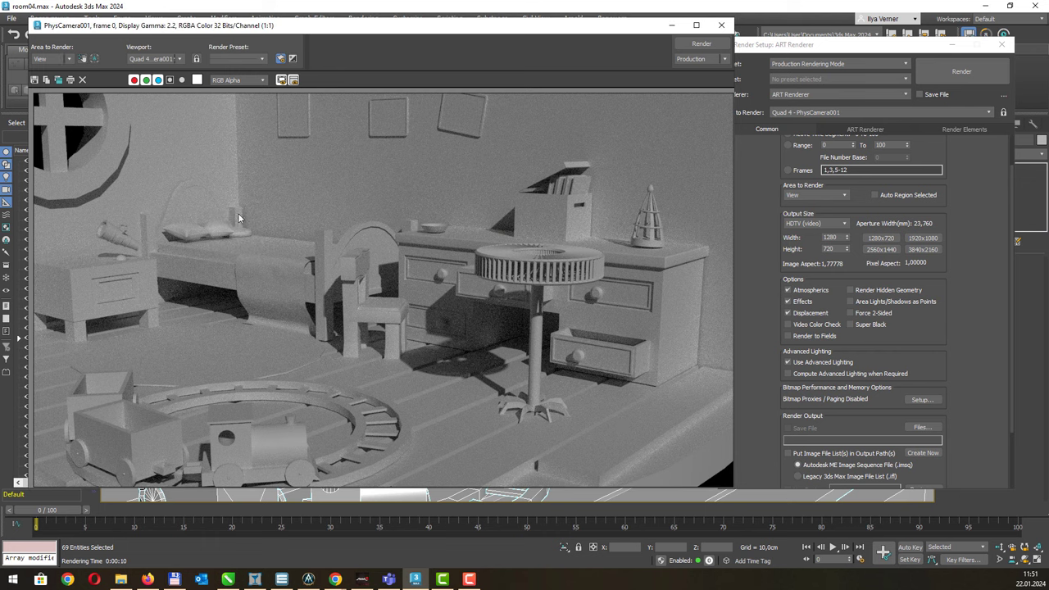
{"action": "scroll", "coordinate": [305, 235], "scroll_direction": "down", "scroll_amount": 1}
{"action": "scroll", "coordinate": [305, 235], "scroll_direction": "up", "scroll_amount": 1}
Step: Turn on ART Noise Filtering, render the bedroom again, and launch Task Manager with Ctrl+Shift+Esc
{"action": "left_click", "coordinate": [852, 131]}
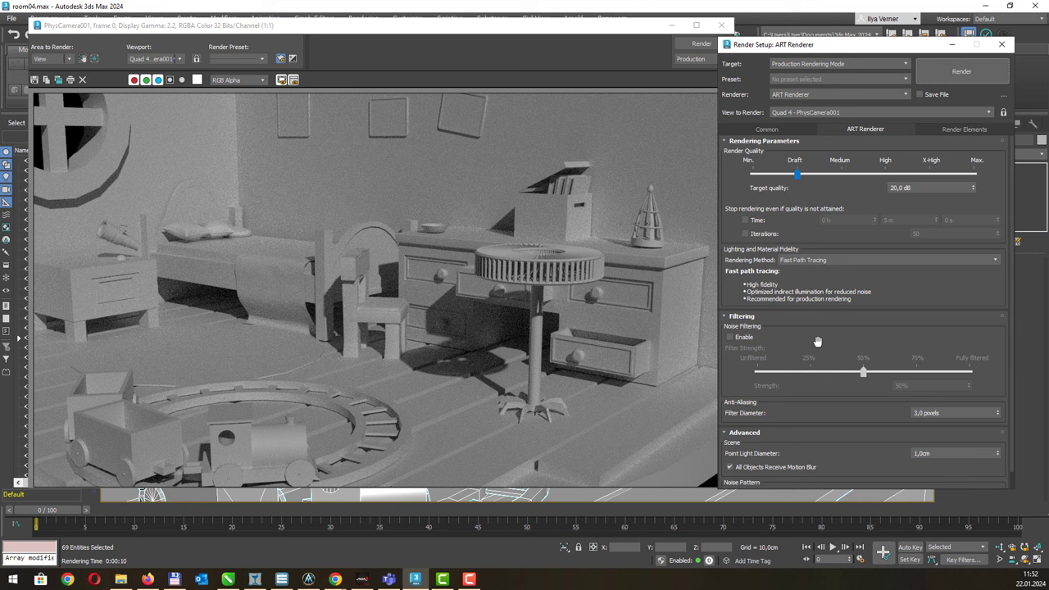
{"action": "left_click", "coordinate": [729, 337]}
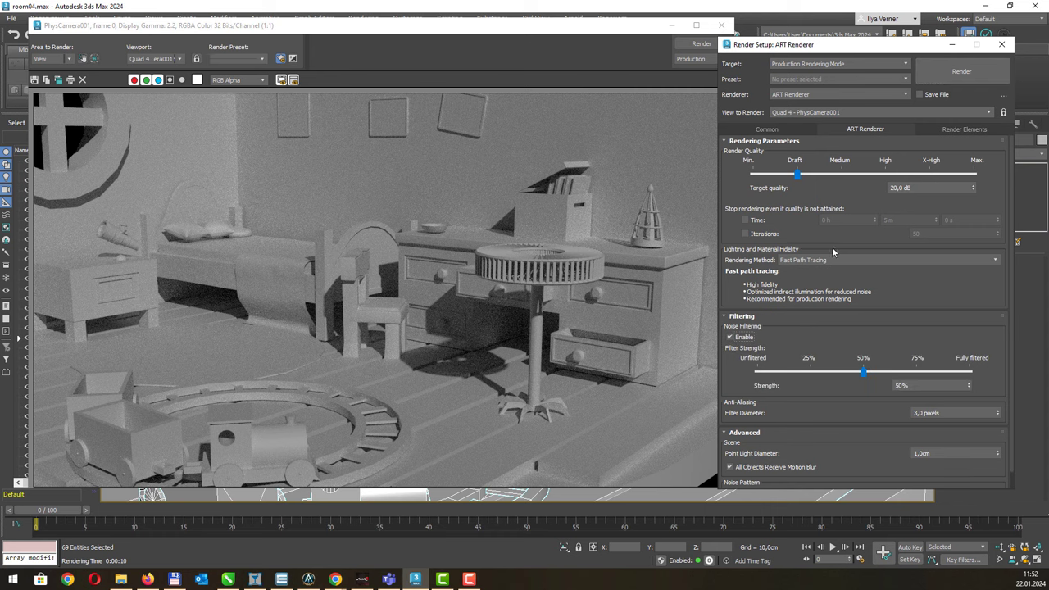
{"action": "left_click", "coordinate": [959, 72]}
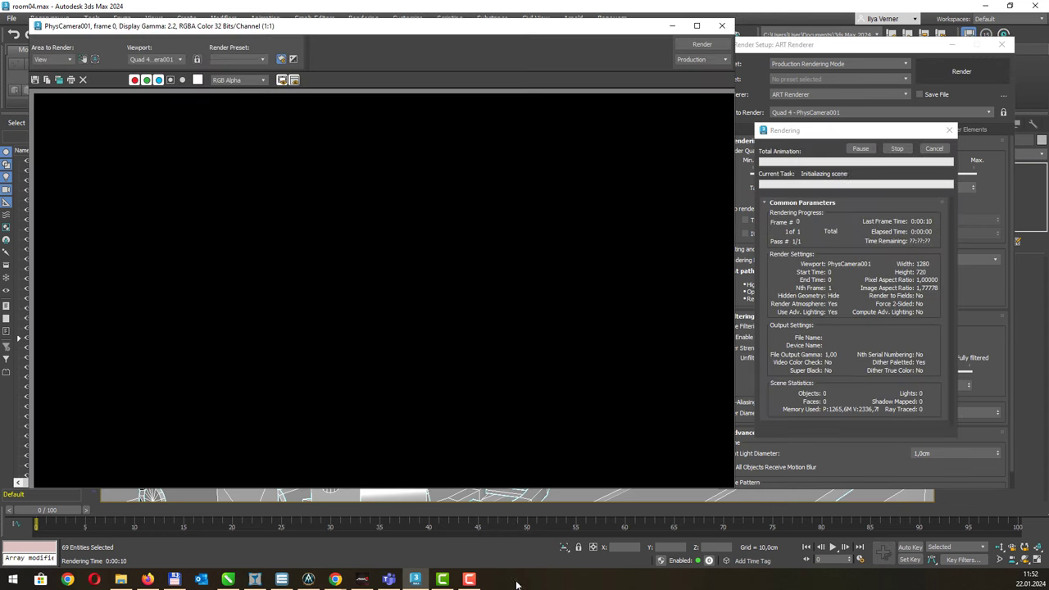
{"action": "key", "text": "ctrl+shift+Escape"}
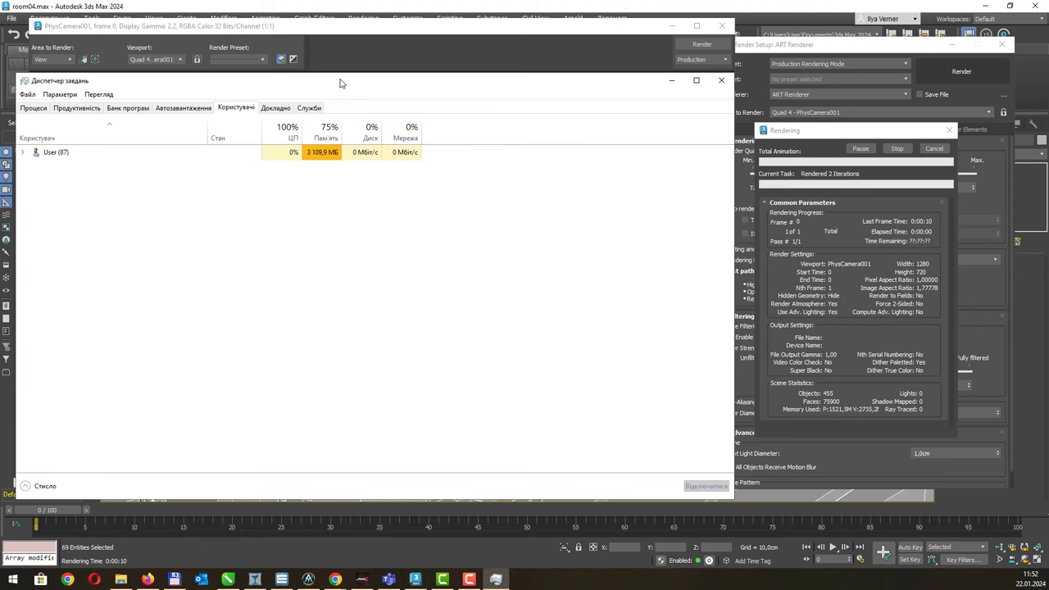
Step: Show Task Manager's Performance tab in a narrowed window beside the render progress
{"action": "mouse_move", "coordinate": [341, 81]}
{"action": "left_mouse_down"}
{"action": "mouse_move", "coordinate": [423, 80]}
{"action": "mouse_move", "coordinate": [661, 29]}
{"action": "left_mouse_up"}
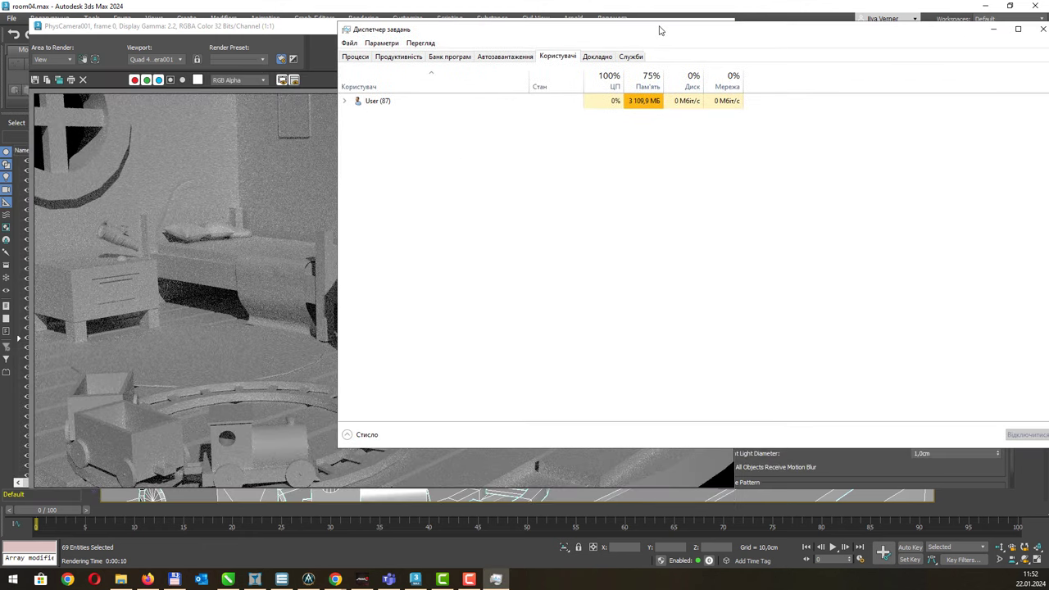
{"action": "left_click", "coordinate": [401, 56]}
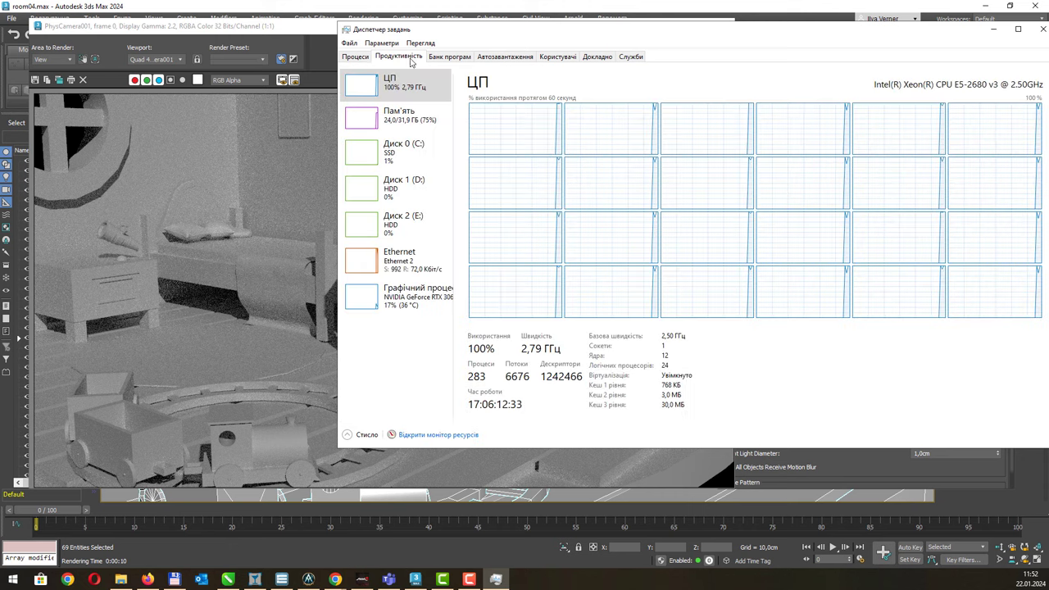
{"action": "left_click_drag", "start_coordinate": [757, 34], "coordinate": [465, 33]}
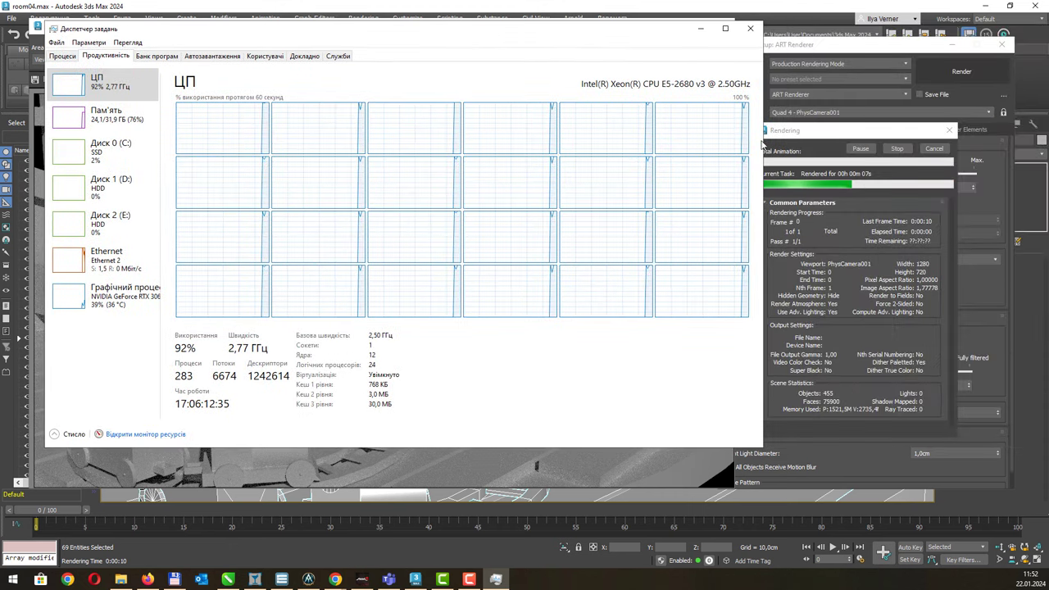
{"action": "left_click_drag", "start_coordinate": [765, 92], "coordinate": [692, 93]}
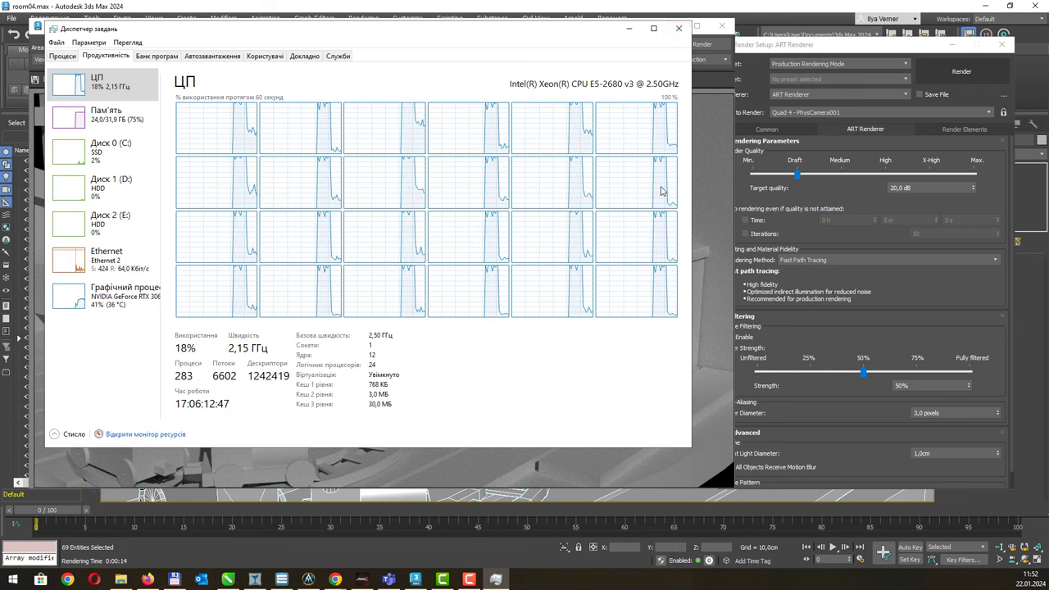
Step: Close Task Manager, bring Render Setup forward, and untick Noise Filtering Enable
{"action": "left_click", "coordinate": [678, 30]}
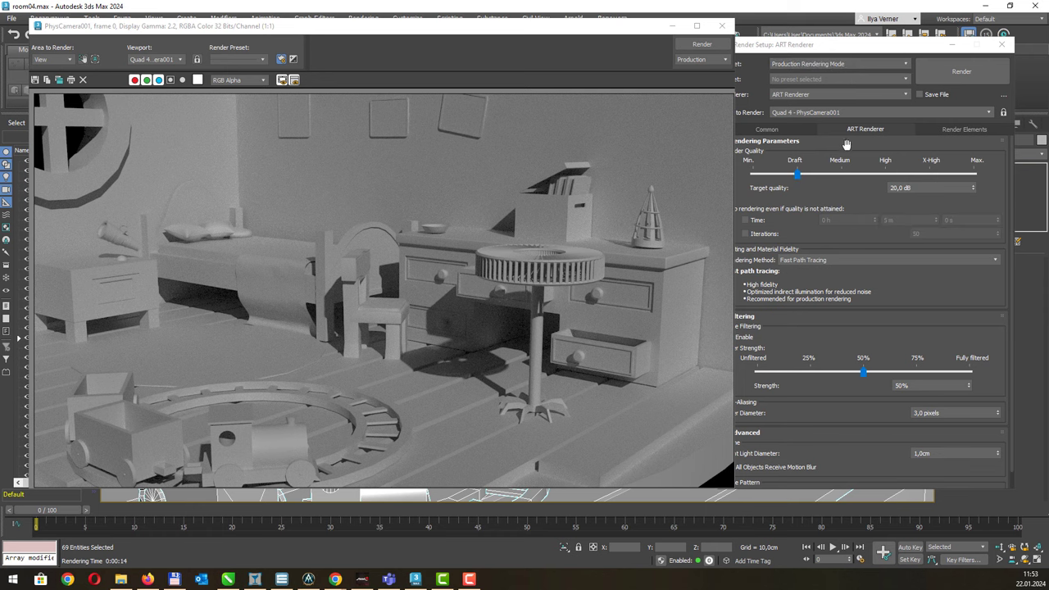
{"action": "left_click_drag", "start_coordinate": [872, 51], "coordinate": [902, 40]}
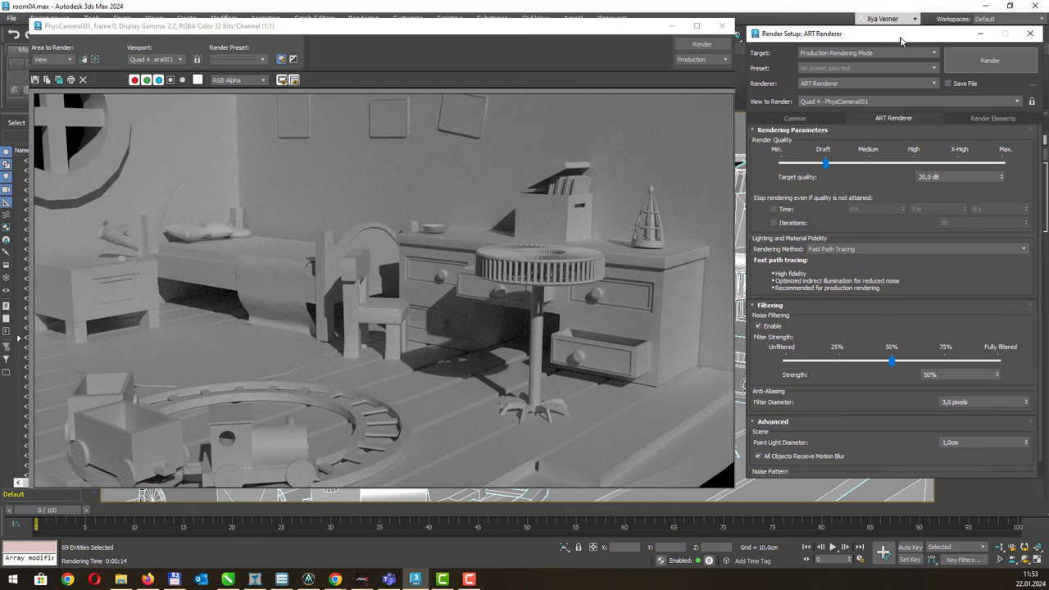
{"action": "left_click", "coordinate": [777, 326]}
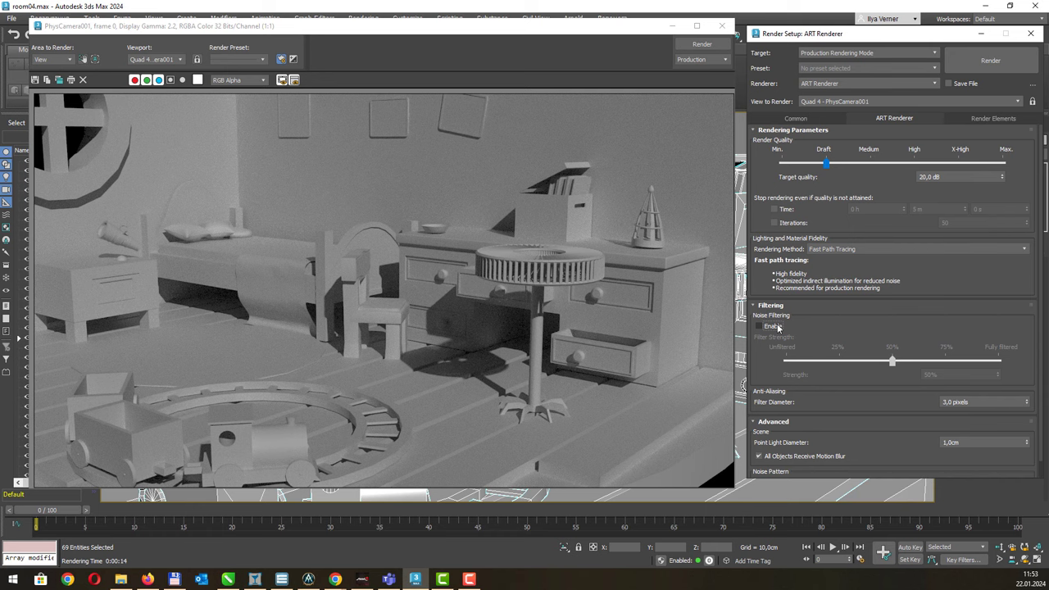
Step: Move and enlarge the Rendered Frame Window, then close Render Setup
{"action": "left_click_drag", "start_coordinate": [412, 25], "coordinate": [390, 12]}
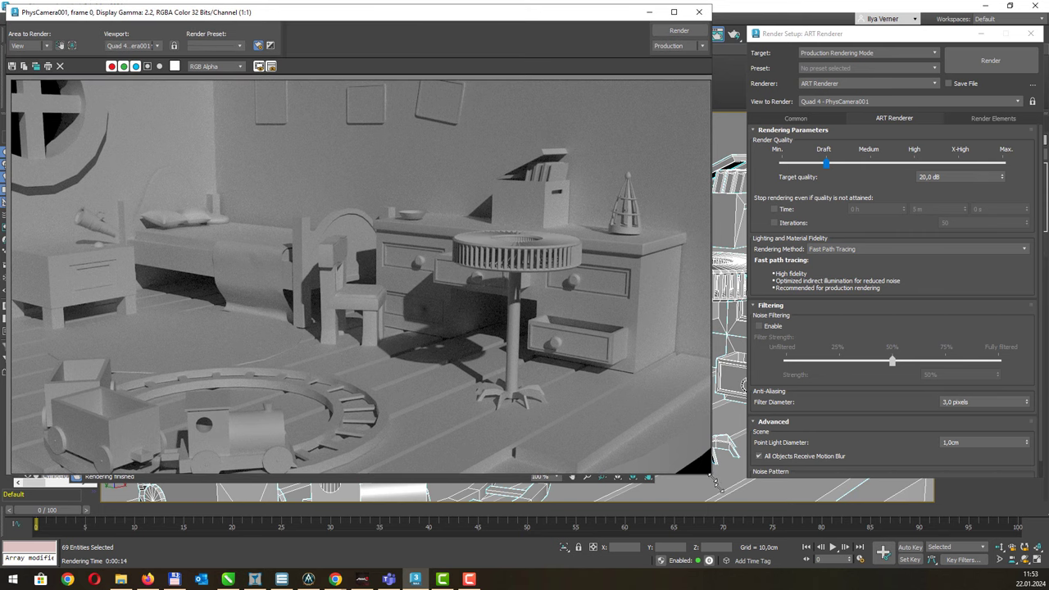
{"action": "left_click_drag", "start_coordinate": [711, 473], "coordinate": [746, 524]}
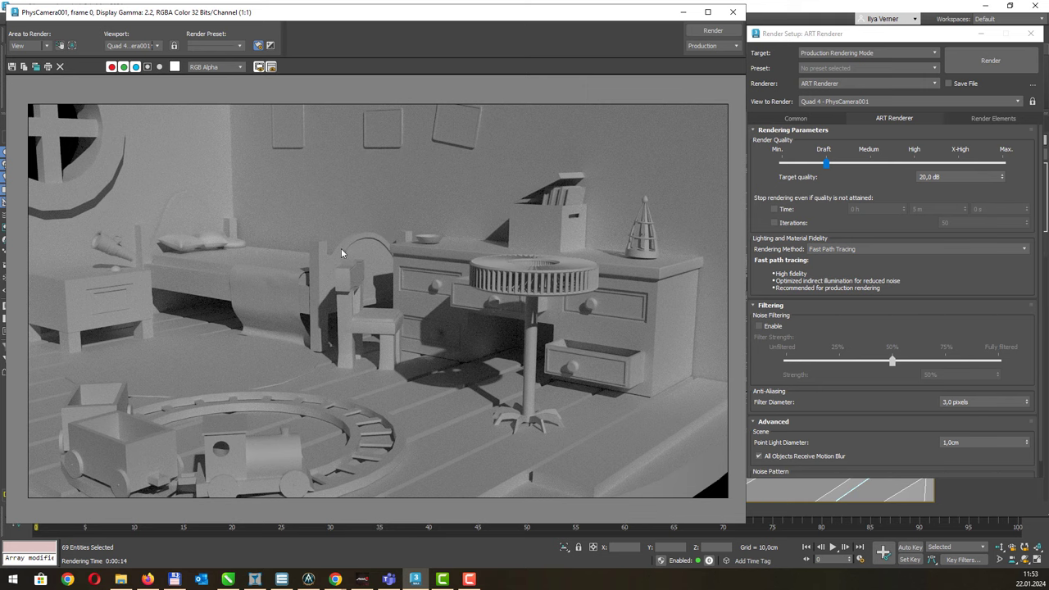
{"action": "scroll", "coordinate": [356, 236], "scroll_direction": "down", "scroll_amount": 2}
{"action": "scroll", "coordinate": [375, 262], "scroll_direction": "up", "scroll_amount": 2}
{"action": "left_click", "coordinate": [1034, 34]}
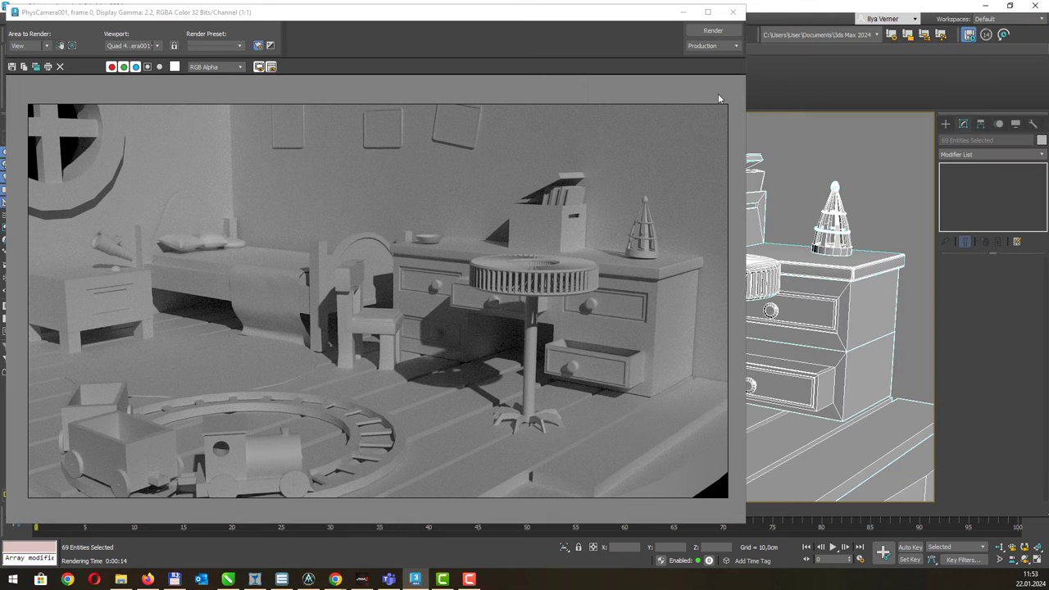
Step: Close the rendered frame and Slate Material Editor, then zoom out in Top view
{"action": "left_click", "coordinate": [732, 12]}
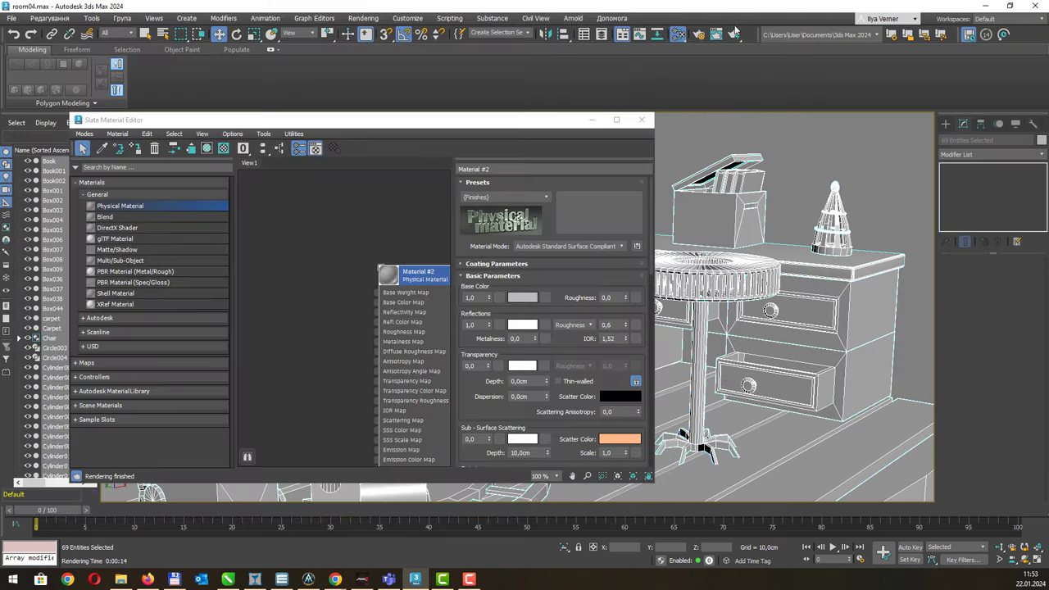
{"action": "left_click", "coordinate": [641, 119]}
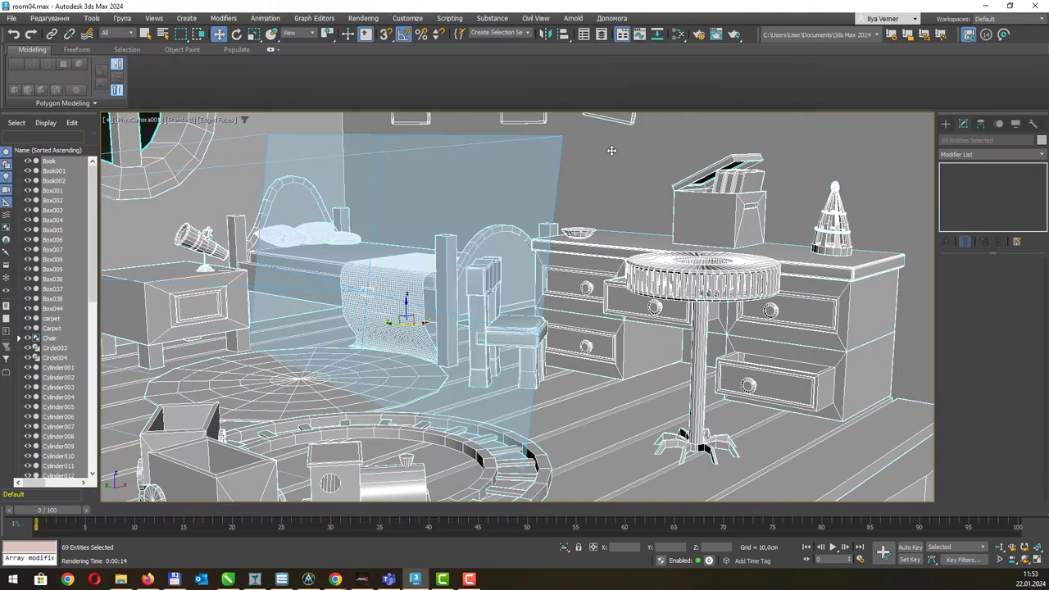
{"action": "key", "text": "t"}
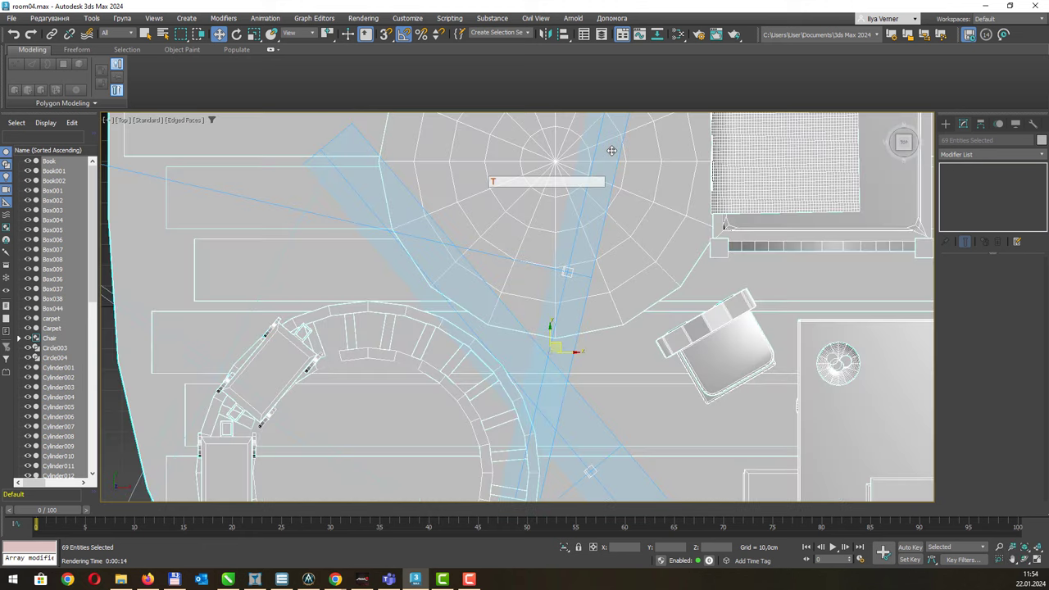
{"action": "scroll", "coordinate": [611, 150], "scroll_direction": "down", "scroll_amount": 4}
{"action": "middle_click_drag", "start_coordinate": [611, 150], "coordinate": [564, 309]}
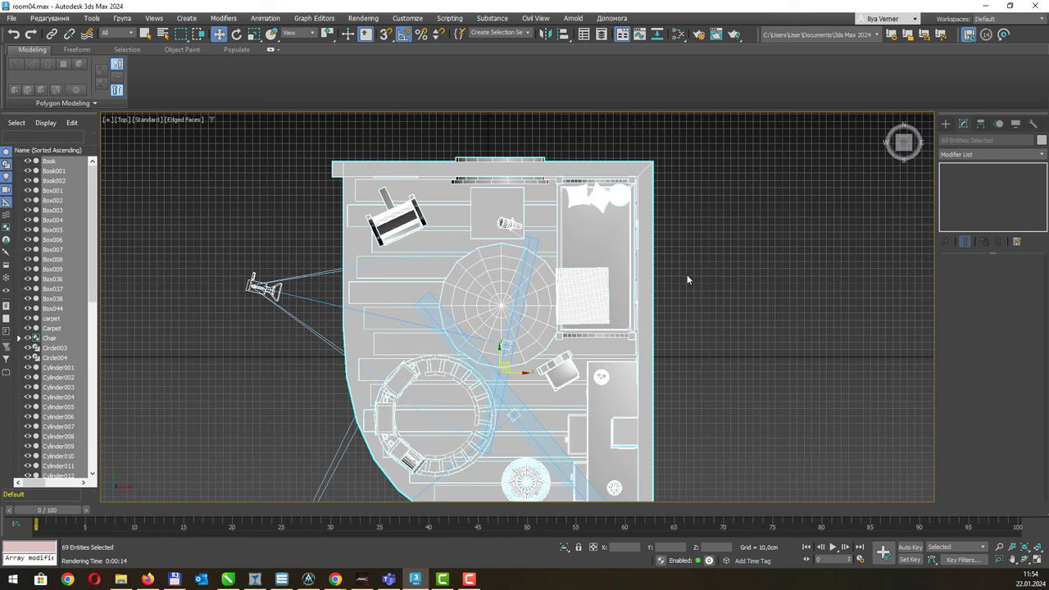
Step: Briefly orbit in Perspective, return to Top view framing the room, and set Wireframe display
{"action": "key", "text": "p"}
{"action": "middle_click_drag", "start_coordinate": [629, 284], "coordinate": [638, 222], "text": "alt"}
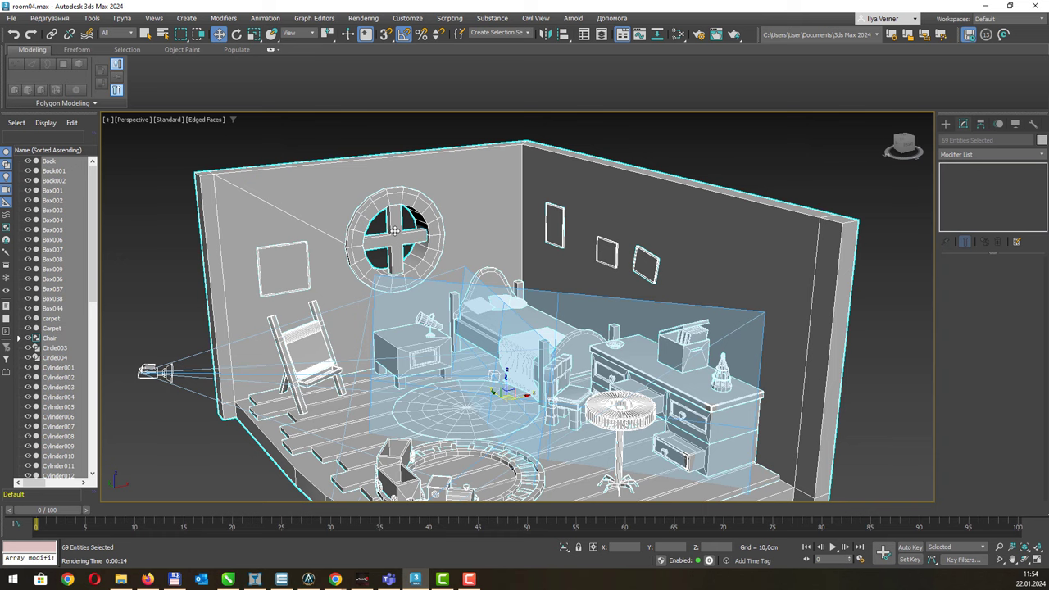
{"action": "middle_click_drag", "start_coordinate": [431, 263], "coordinate": [434, 263]}
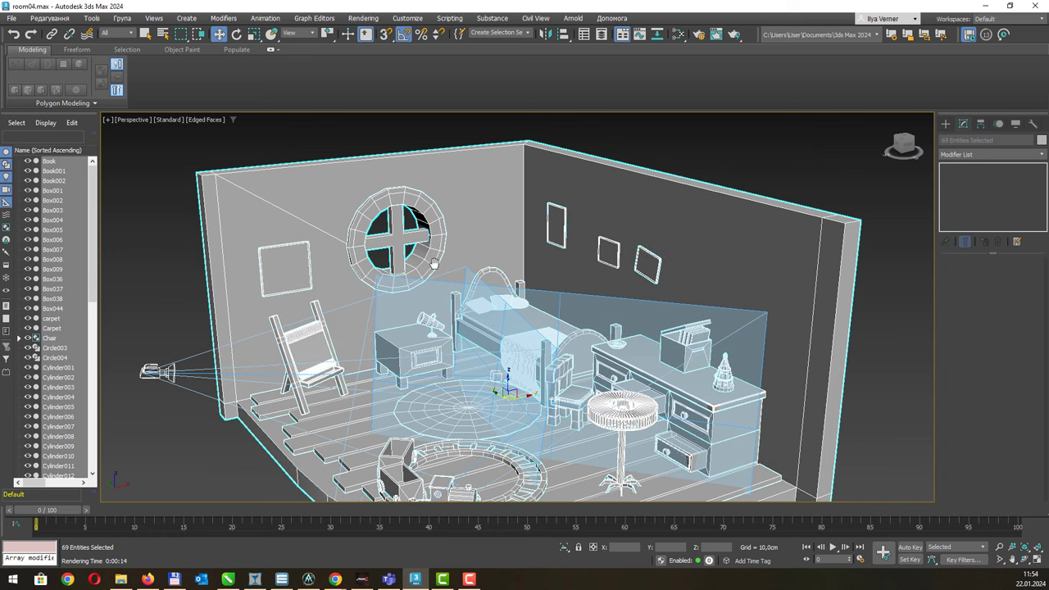
{"action": "key", "text": "t"}
{"action": "mouse_move", "coordinate": [539, 279]}
{"action": "middle_mouse_down"}
{"action": "mouse_move", "coordinate": [461, 235]}
{"action": "mouse_move", "coordinate": [435, 283]}
{"action": "middle_mouse_up"}
{"action": "scroll", "coordinate": [462, 234], "scroll_direction": "down", "scroll_amount": 2}
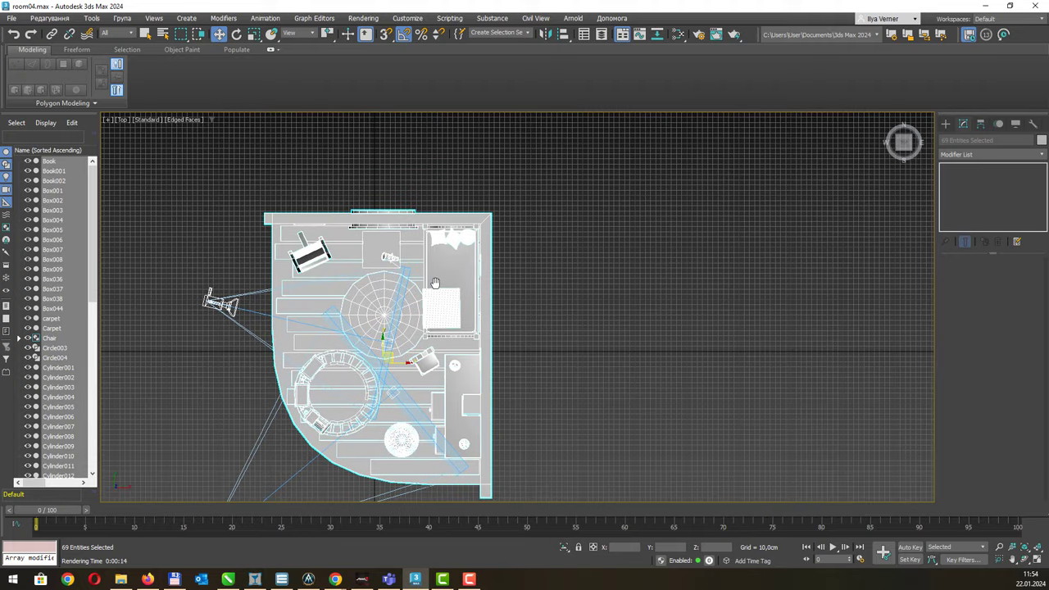
{"action": "key", "text": "F3"}
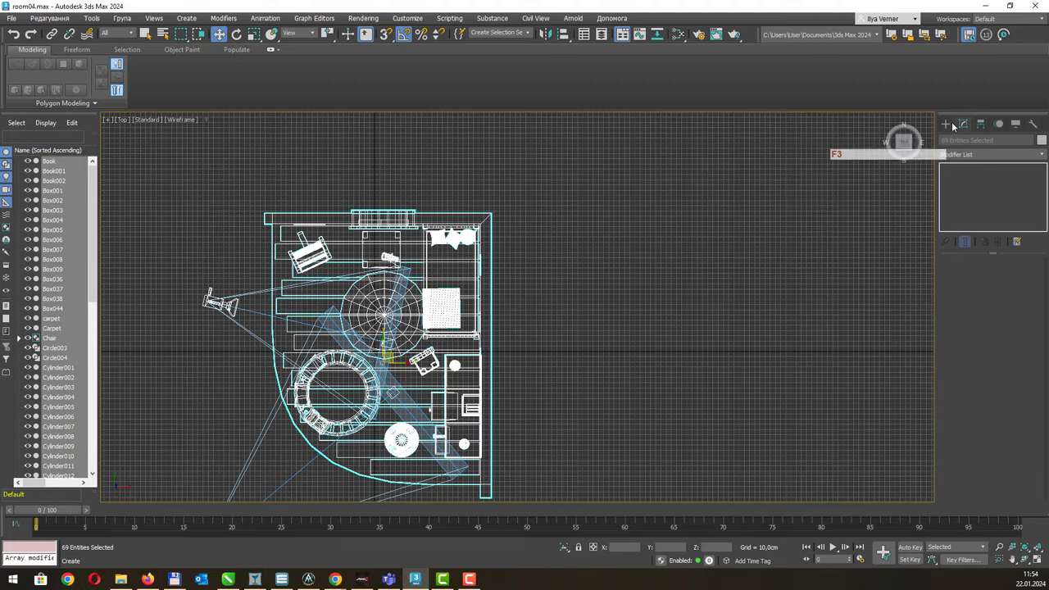
Step: Pick Photometric > Target Light in the Create panel's Lights category
{"action": "left_click", "coordinate": [945, 123]}
{"action": "left_click", "coordinate": [974, 141]}
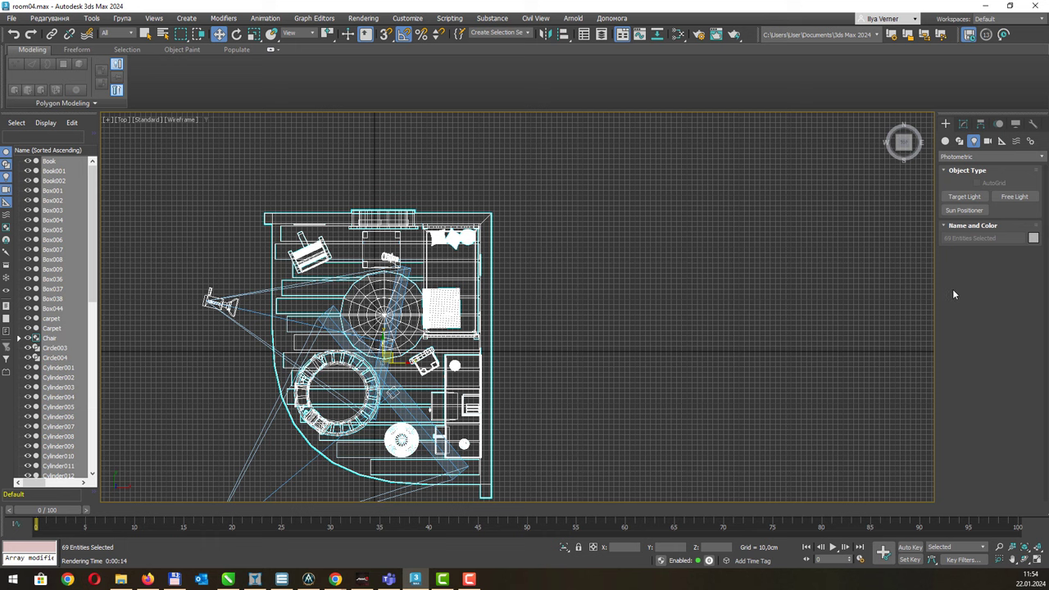
{"action": "left_click", "coordinate": [974, 158]}
{"action": "left_click", "coordinate": [974, 160]}
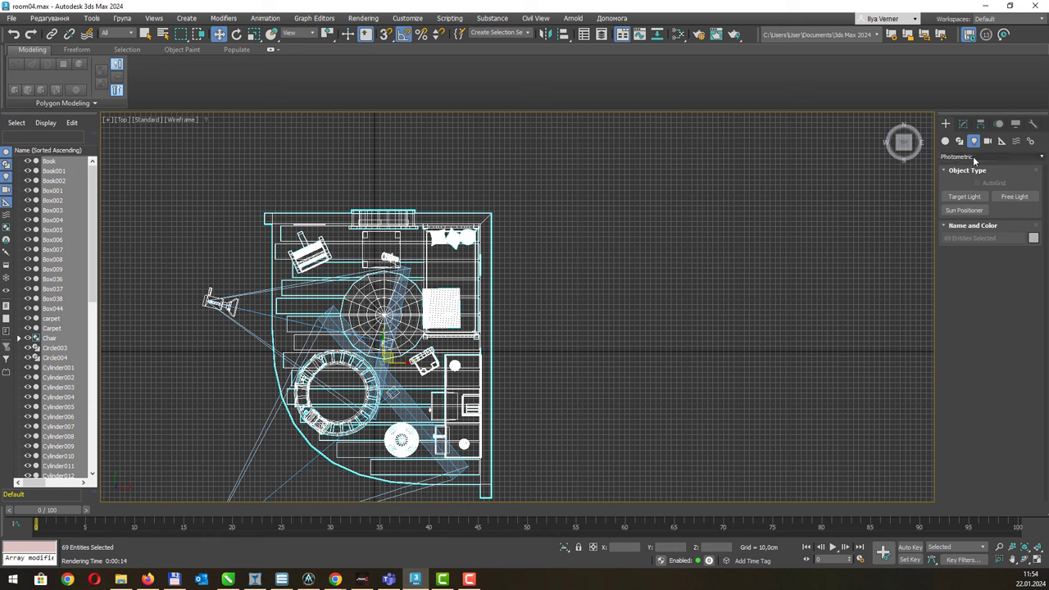
{"action": "left_click", "coordinate": [965, 197]}
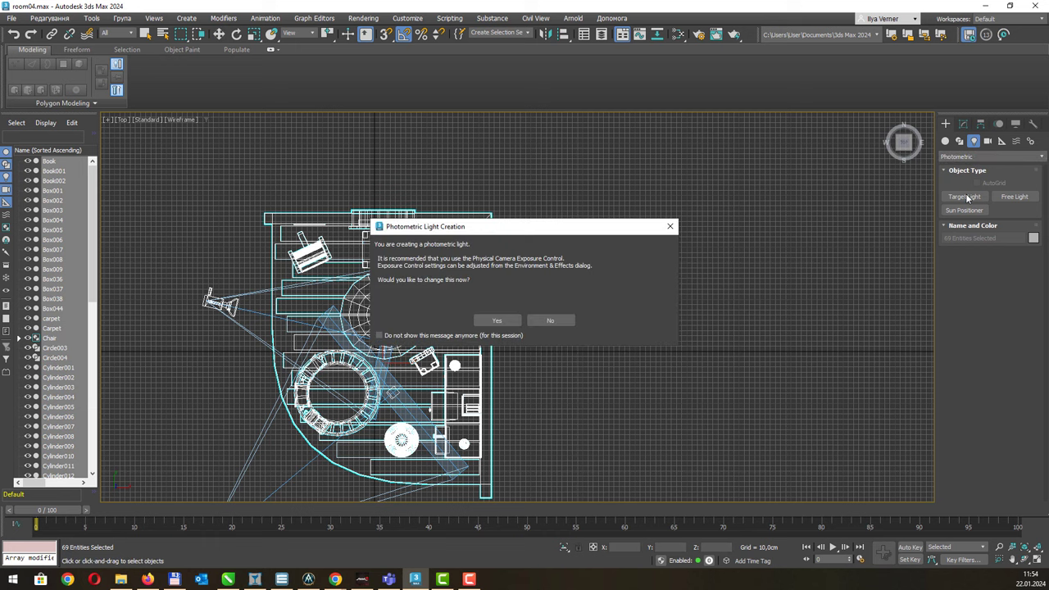
Step: Accept switching to Physical Camera Exposure Control in the Photometric Light Creation dialog
{"action": "left_click_drag", "start_coordinate": [543, 232], "coordinate": [728, 199]}
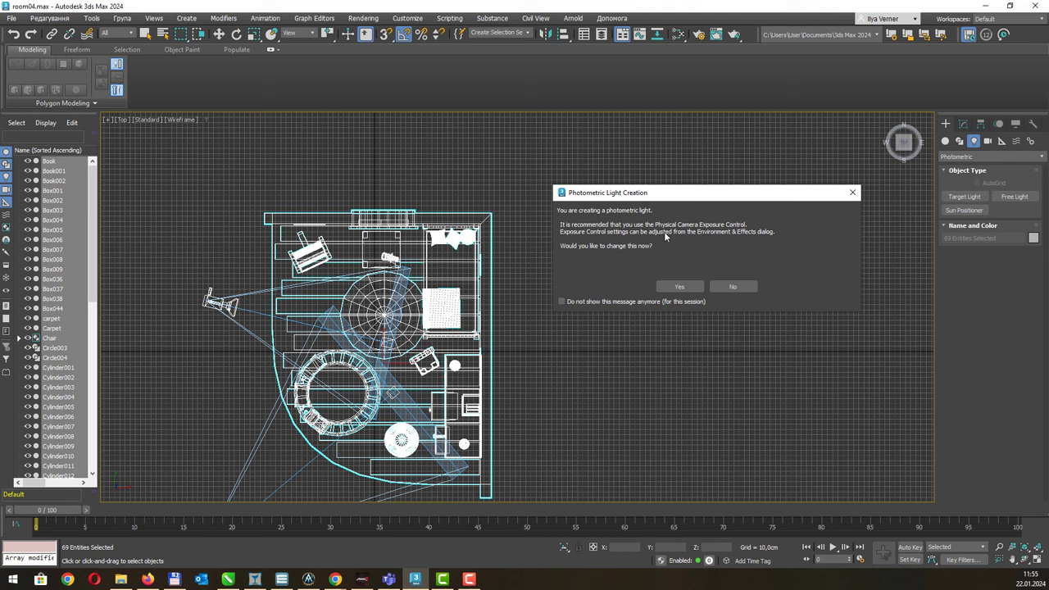
{"action": "left_click", "coordinate": [678, 287]}
{"action": "left_click", "coordinate": [680, 288]}
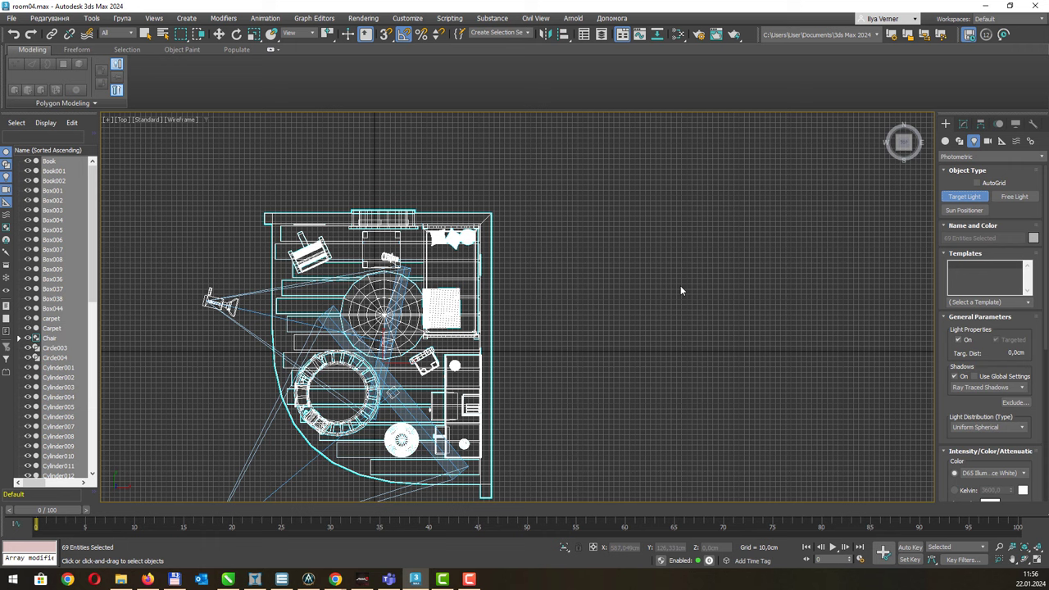
Step: Set the Physical Camera Exposure Control global Exposure Value to 3,0 EV in Environment and Effects
{"action": "left_click", "coordinate": [361, 20]}
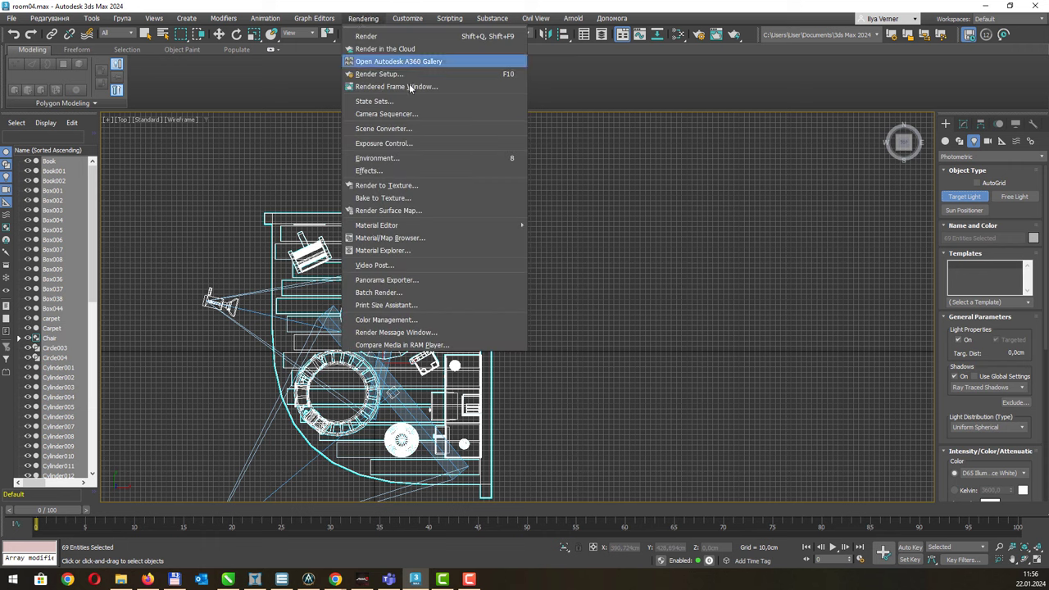
{"action": "left_click", "coordinate": [432, 157]}
{"action": "left_click_drag", "start_coordinate": [836, 107], "coordinate": [691, 156]}
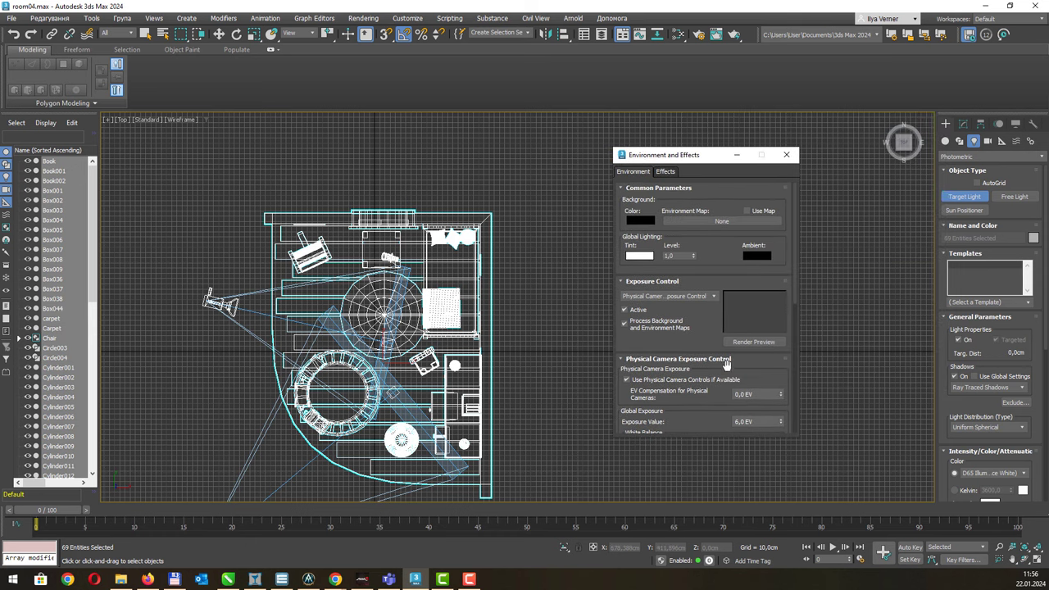
{"action": "left_click_drag", "start_coordinate": [728, 361], "coordinate": [733, 299]}
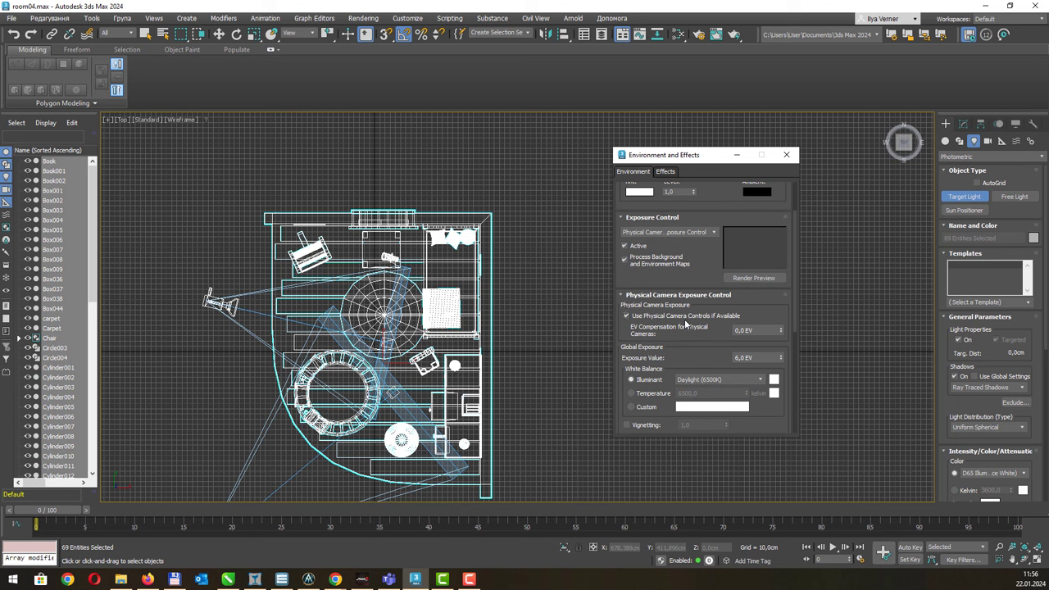
{"action": "left_click_drag", "start_coordinate": [691, 348], "coordinate": [692, 331]}
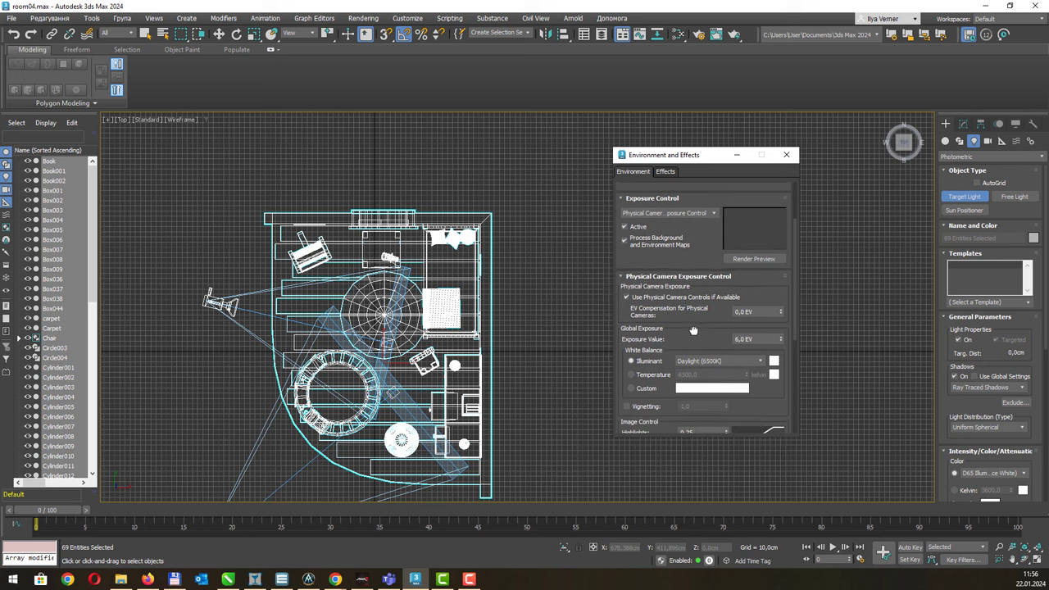
{"action": "left_click", "coordinate": [758, 337]}
{"action": "type", "text": "5"}
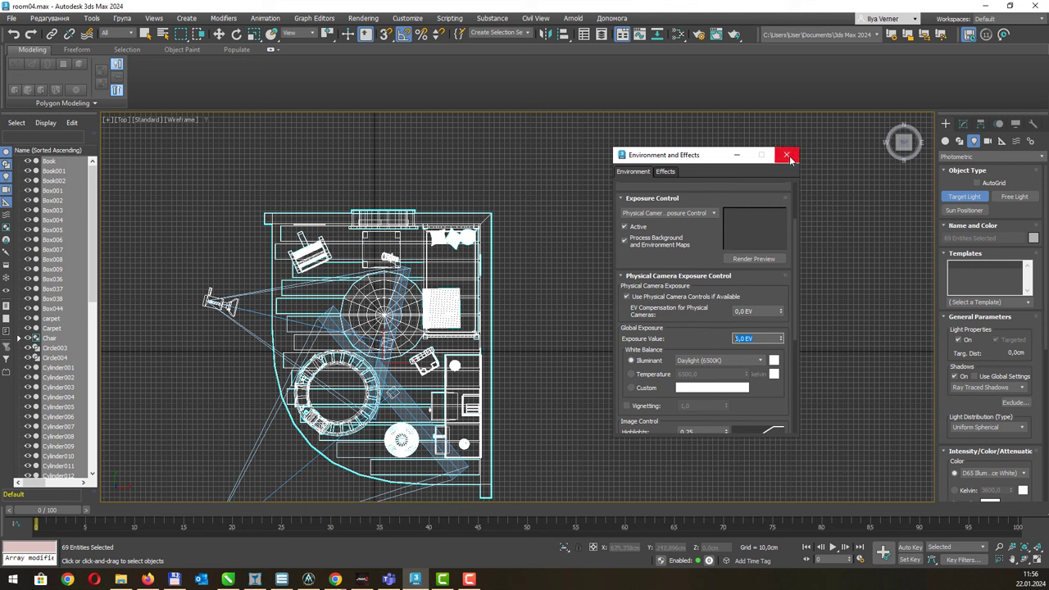
{"action": "left_click", "coordinate": [787, 155]}
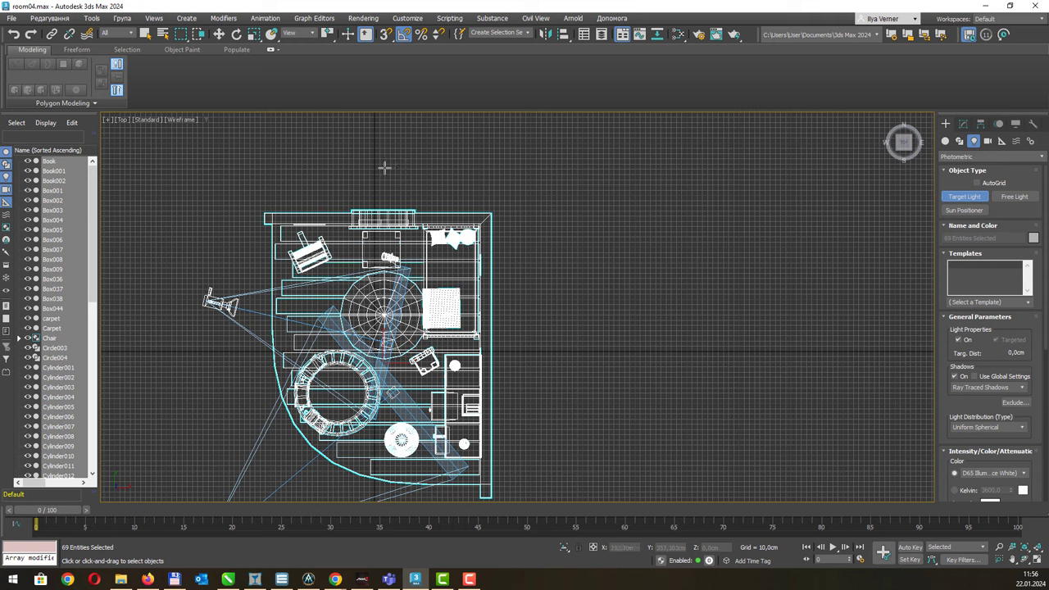
Step: Draw a photometric target light from outside the room aimed inward, then shift the light left
{"action": "middle_click_drag", "start_coordinate": [384, 167], "coordinate": [393, 164]}
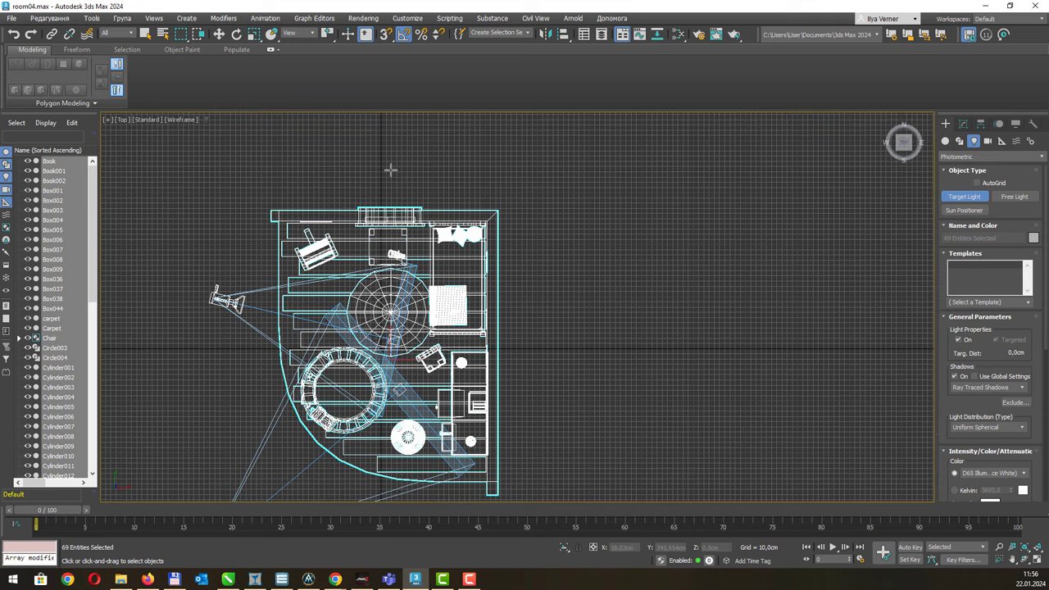
{"action": "mouse_move", "coordinate": [390, 169]}
{"action": "left_mouse_down"}
{"action": "mouse_move", "coordinate": [390, 353]}
{"action": "mouse_move", "coordinate": [449, 366]}
{"action": "left_mouse_up"}
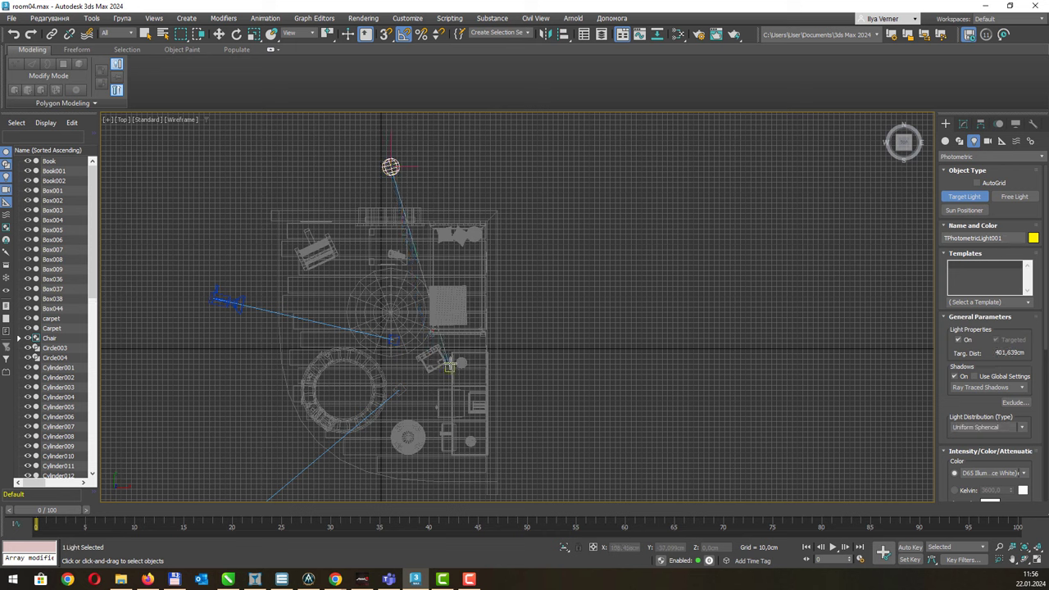
{"action": "right_click", "coordinate": [467, 312]}
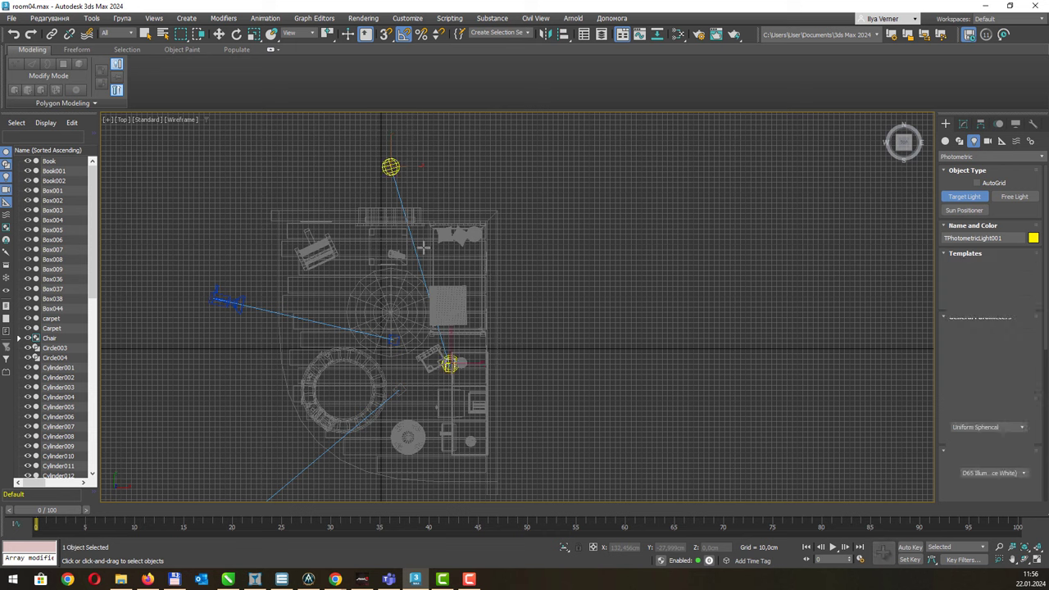
{"action": "key", "text": "w"}
{"action": "left_click", "coordinate": [390, 166]}
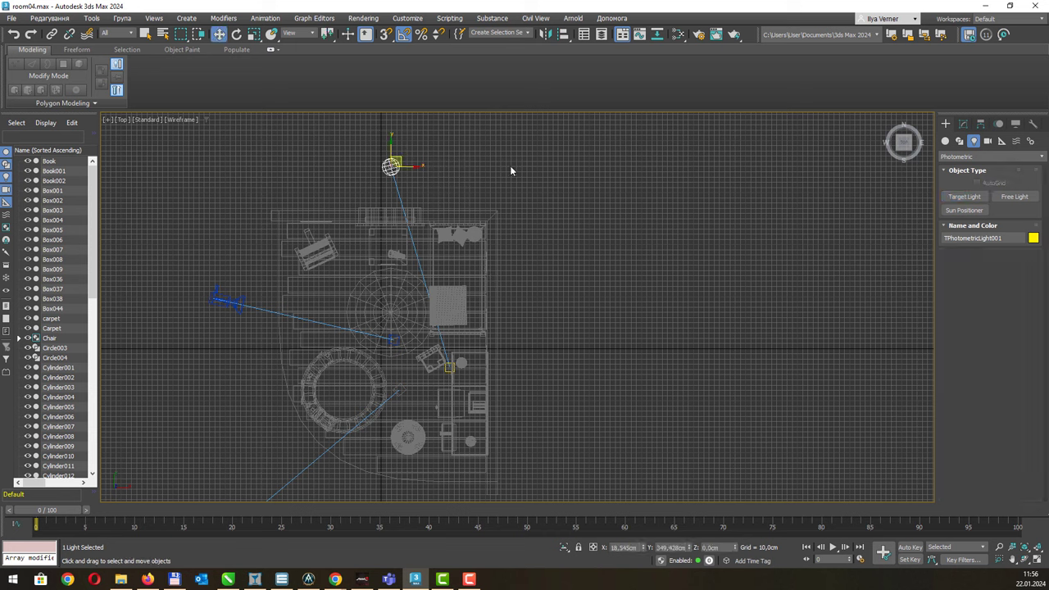
{"action": "left_click_drag", "start_coordinate": [391, 153], "coordinate": [366, 154]}
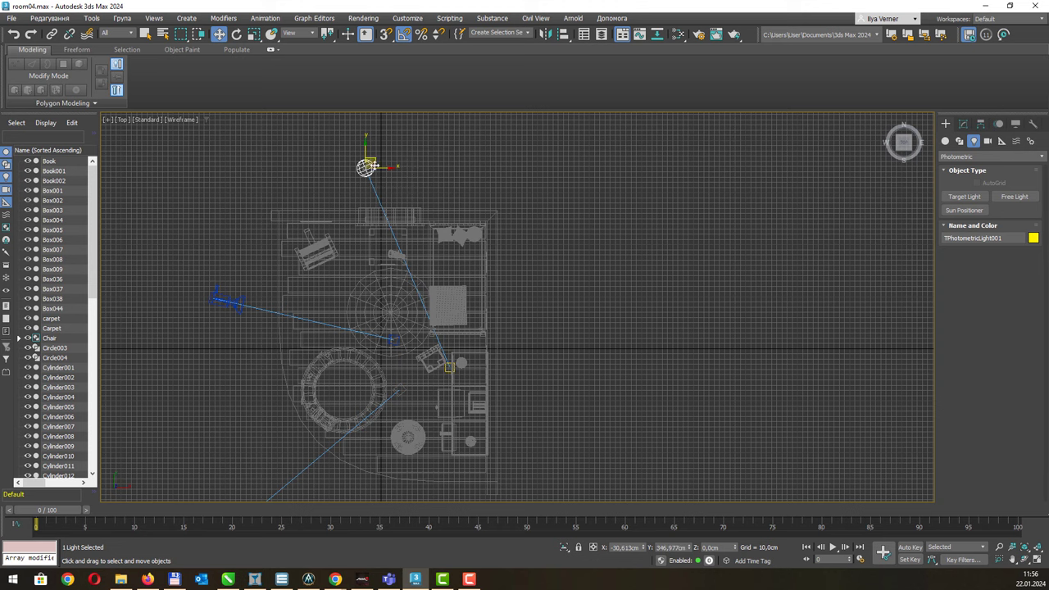
Step: Reframe the Top view on the whole room and switch to Front view
{"action": "scroll", "coordinate": [432, 273], "scroll_direction": "up", "scroll_amount": 2}
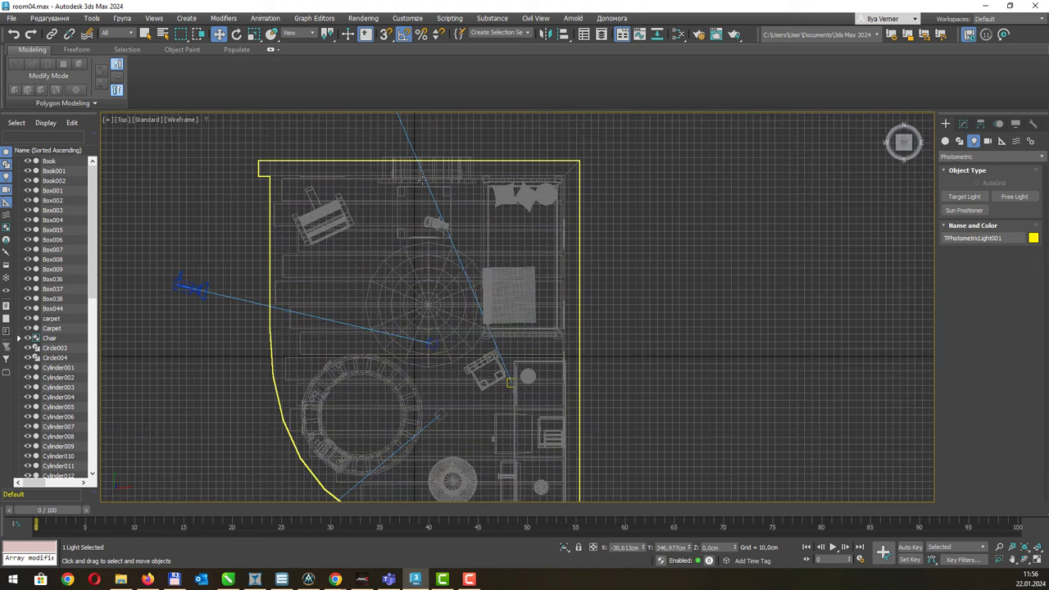
{"action": "middle_click_drag", "start_coordinate": [423, 221], "coordinate": [465, 316]}
{"action": "scroll", "coordinate": [463, 317], "scroll_direction": "down", "scroll_amount": 2}
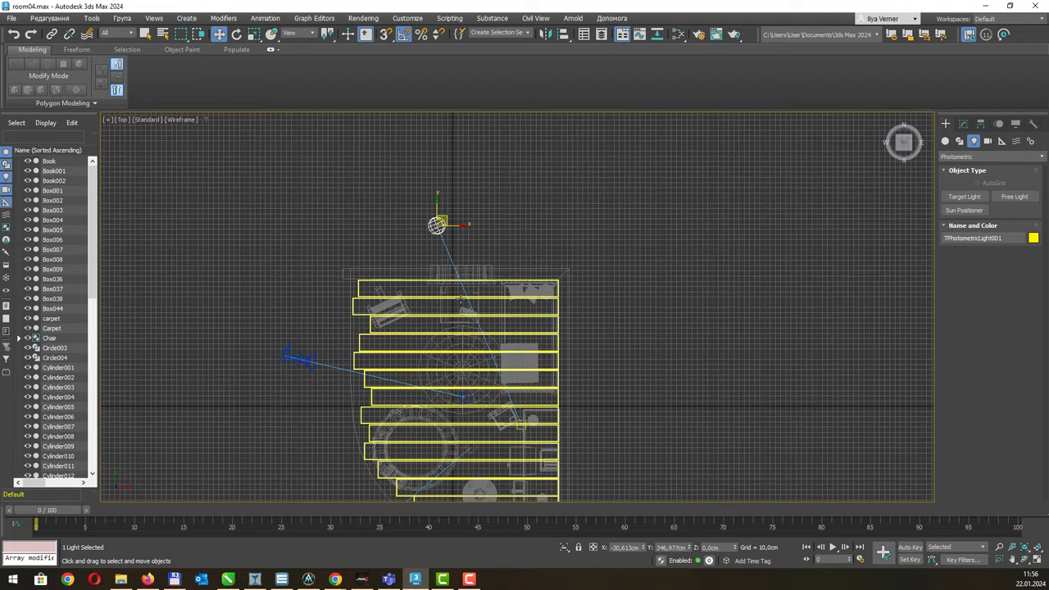
{"action": "middle_click_drag", "start_coordinate": [246, 196], "coordinate": [261, 191]}
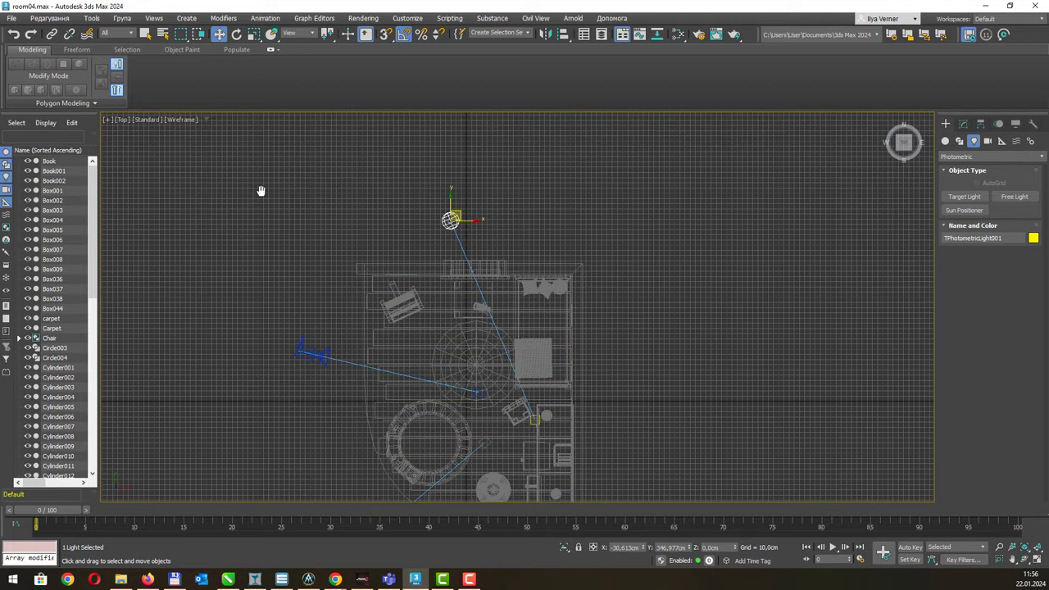
{"action": "key", "text": "f"}
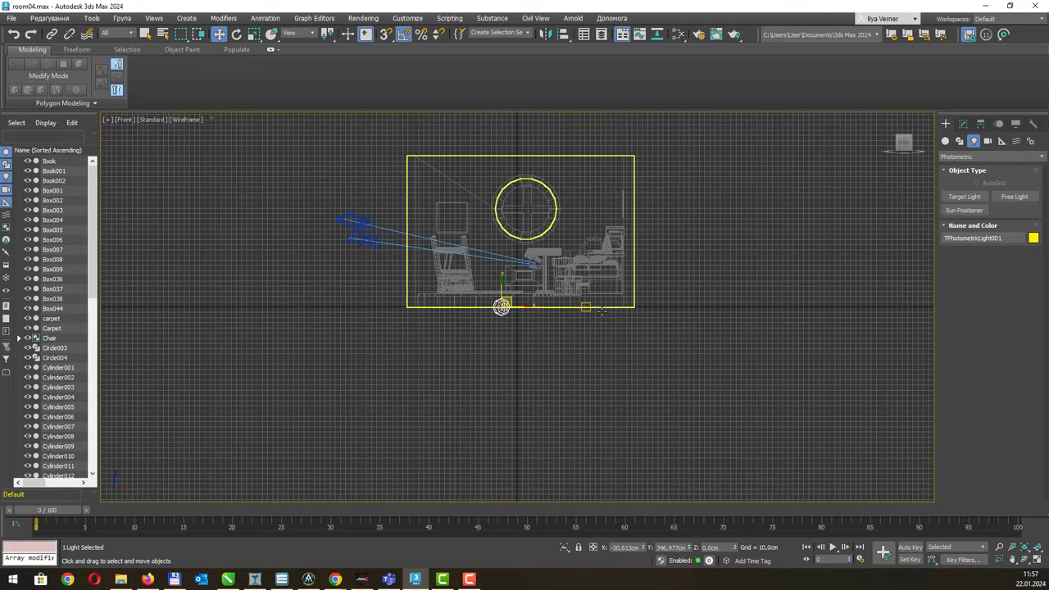
Step: In Left view, frame the room and raise TPhotometricLight001 high above the floor
{"action": "key", "text": "l"}
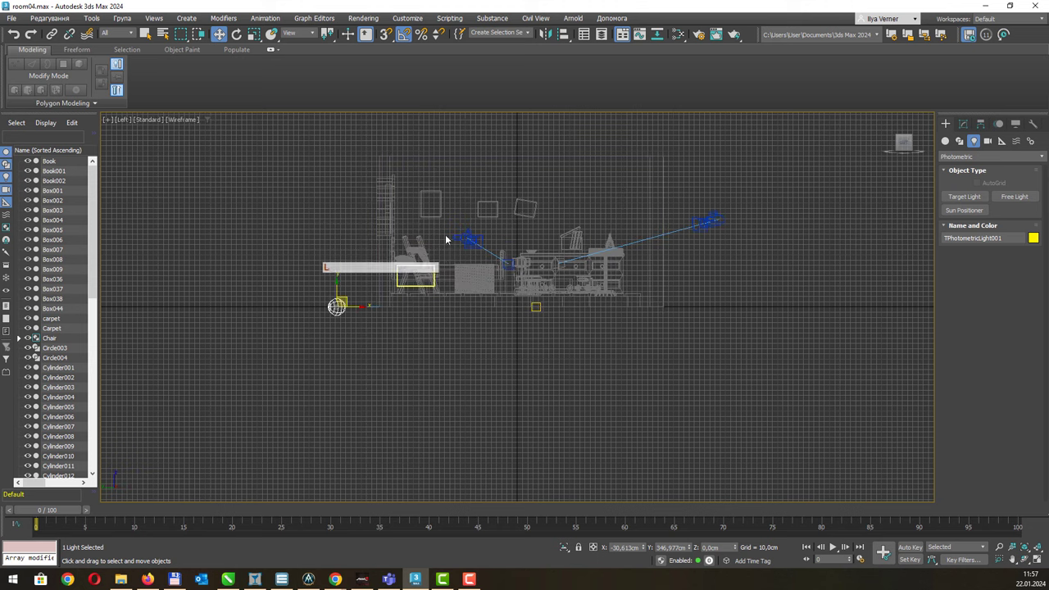
{"action": "middle_click_drag", "start_coordinate": [452, 277], "coordinate": [448, 336]}
{"action": "scroll", "coordinate": [448, 336], "scroll_direction": "up", "scroll_amount": 2}
{"action": "scroll", "coordinate": [447, 336], "scroll_direction": "up", "scroll_amount": 2}
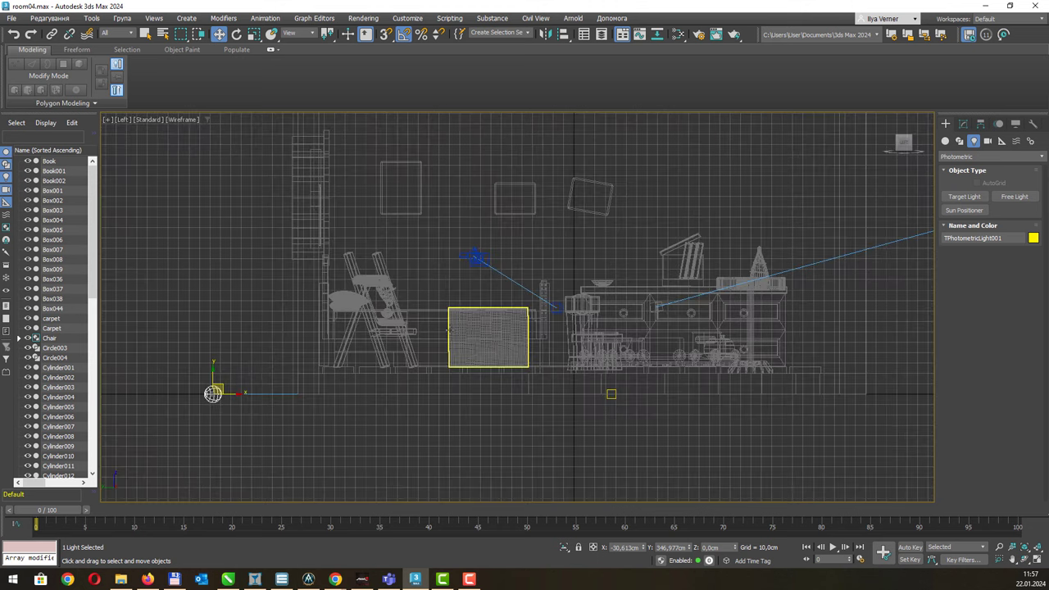
{"action": "middle_click_drag", "start_coordinate": [434, 228], "coordinate": [432, 256]}
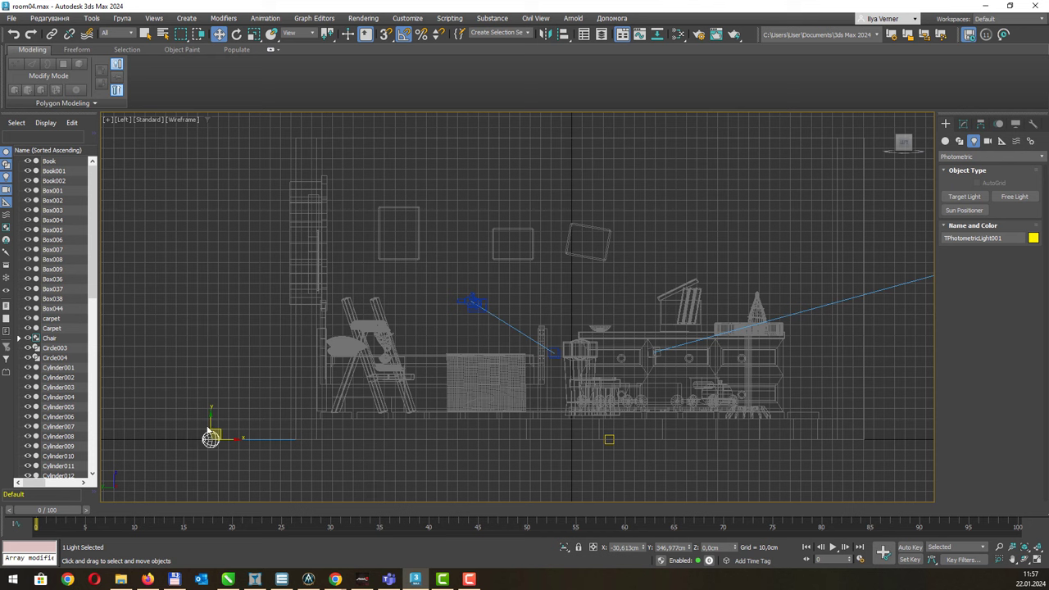
{"action": "left_click", "coordinate": [207, 302]}
{"action": "left_click", "coordinate": [210, 434]}
{"action": "mouse_move", "coordinate": [211, 418]}
{"action": "left_mouse_down"}
{"action": "mouse_move", "coordinate": [211, 205]}
{"action": "mouse_move", "coordinate": [247, 226]}
{"action": "left_mouse_up"}
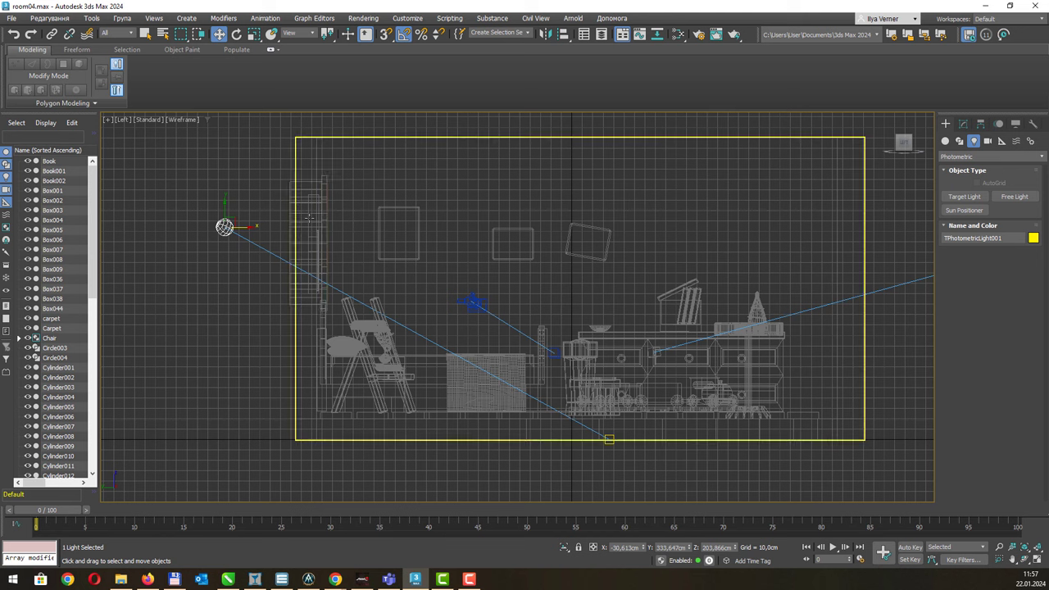
Step: Select the light's target and lift it up near the tilted wall frame
{"action": "left_click", "coordinate": [610, 438]}
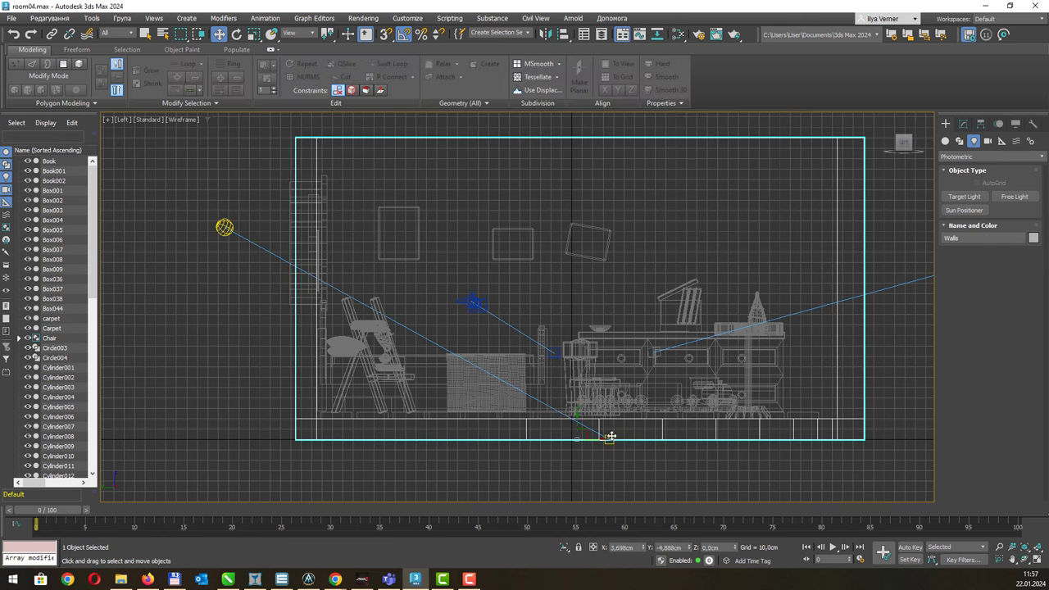
{"action": "left_click", "coordinate": [594, 434], "text": "ctrl"}
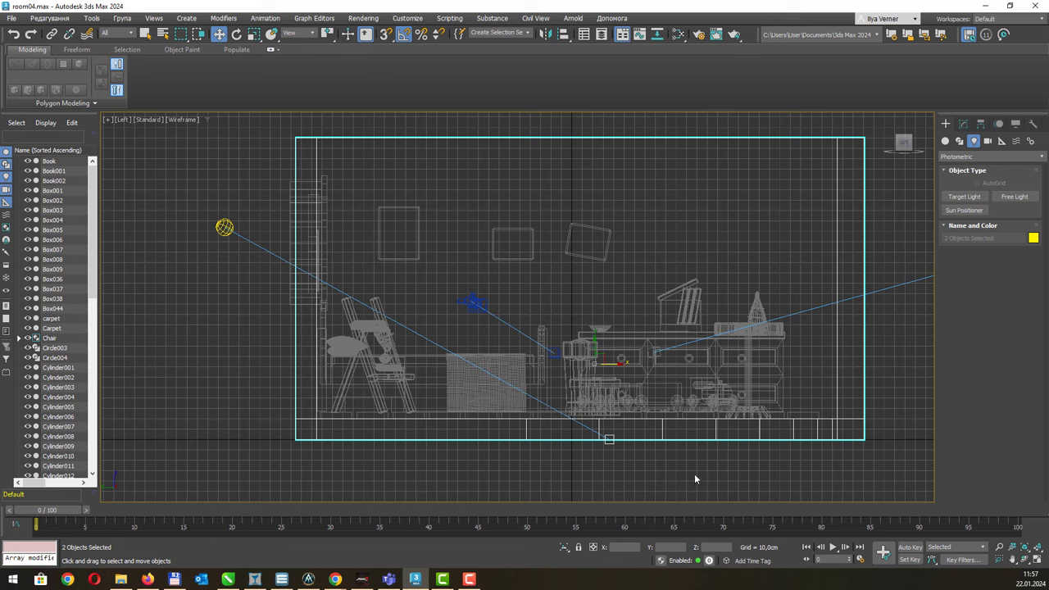
{"action": "left_click", "coordinate": [609, 438]}
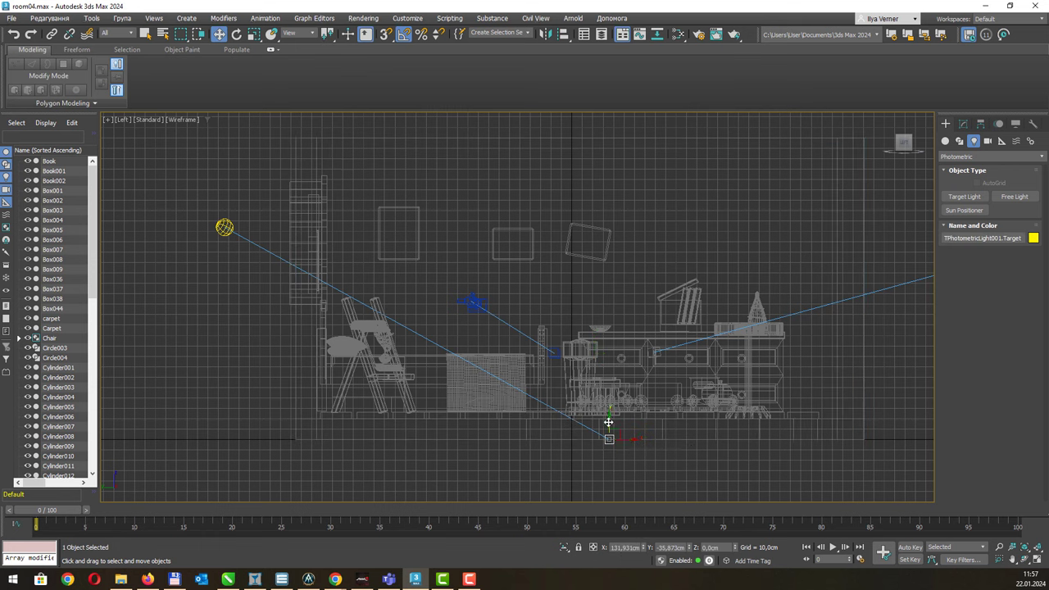
{"action": "mouse_move", "coordinate": [608, 422]}
{"action": "left_mouse_down"}
{"action": "mouse_move", "coordinate": [609, 211]}
{"action": "mouse_move", "coordinate": [615, 254]}
{"action": "left_mouse_up"}
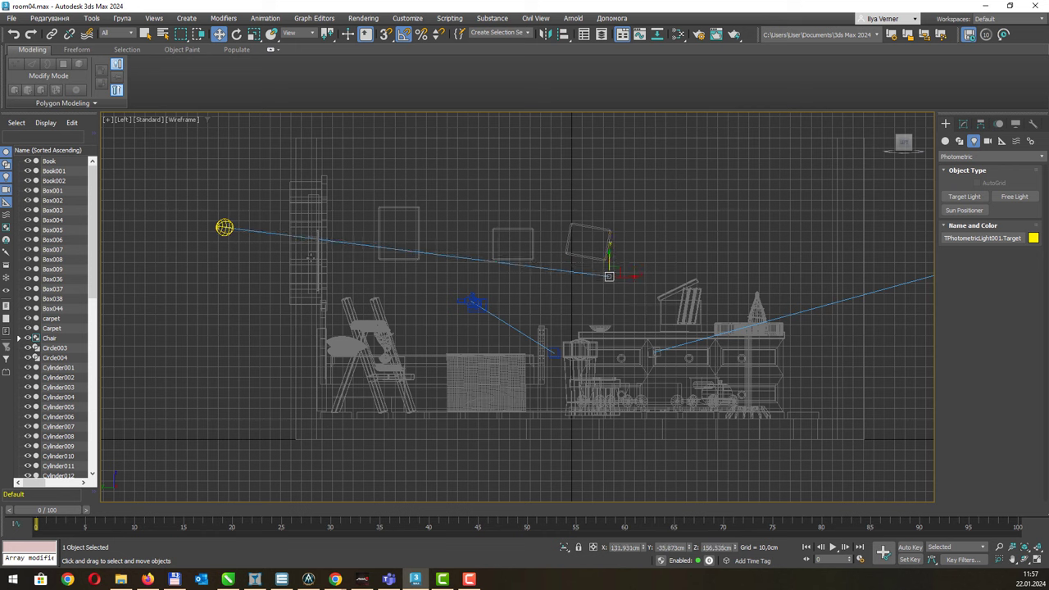
{"action": "left_click", "coordinate": [224, 228]}
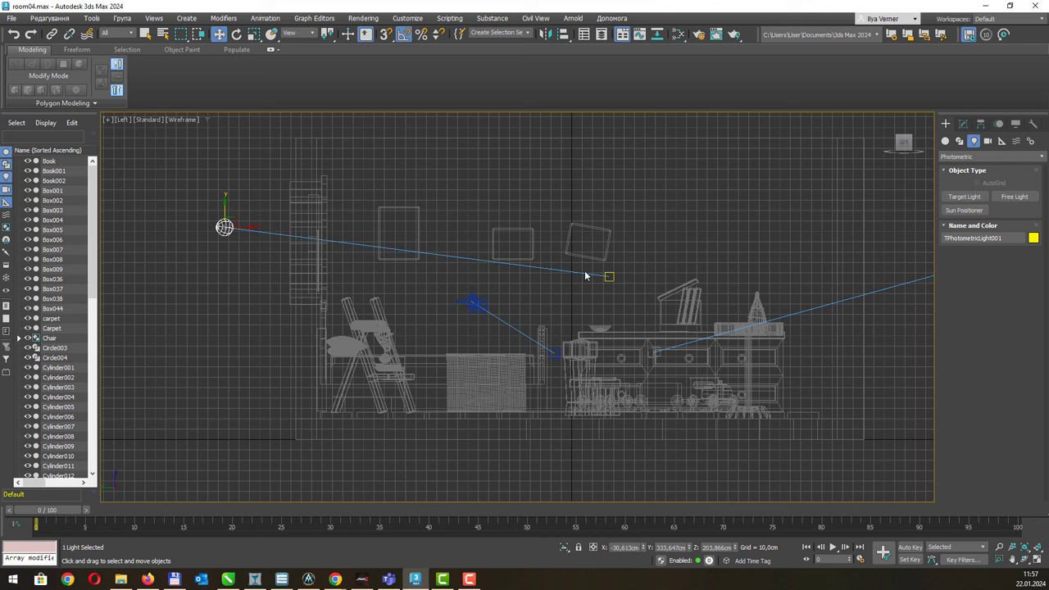
{"action": "left_click", "coordinate": [608, 274]}
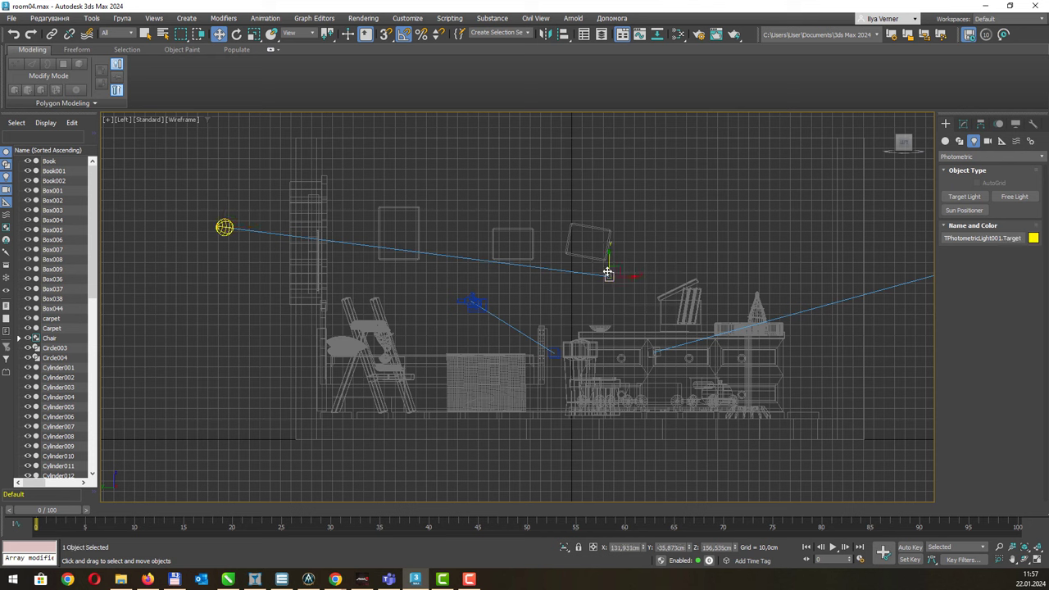
Step: View through PhysCamera001, start an ART test render, then cancel it
{"action": "key", "text": "c"}
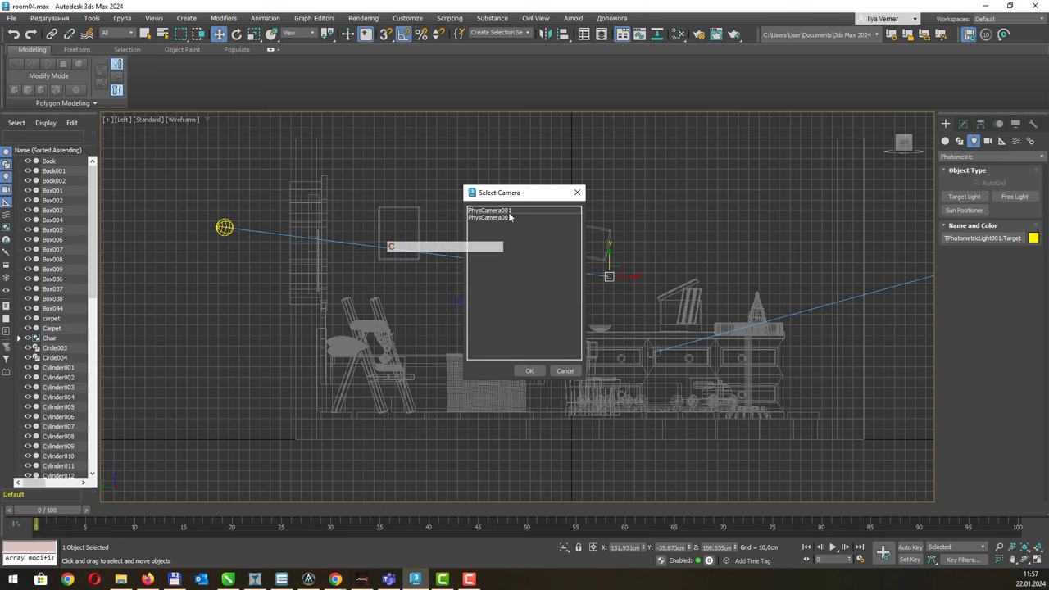
{"action": "left_click", "coordinate": [510, 212]}
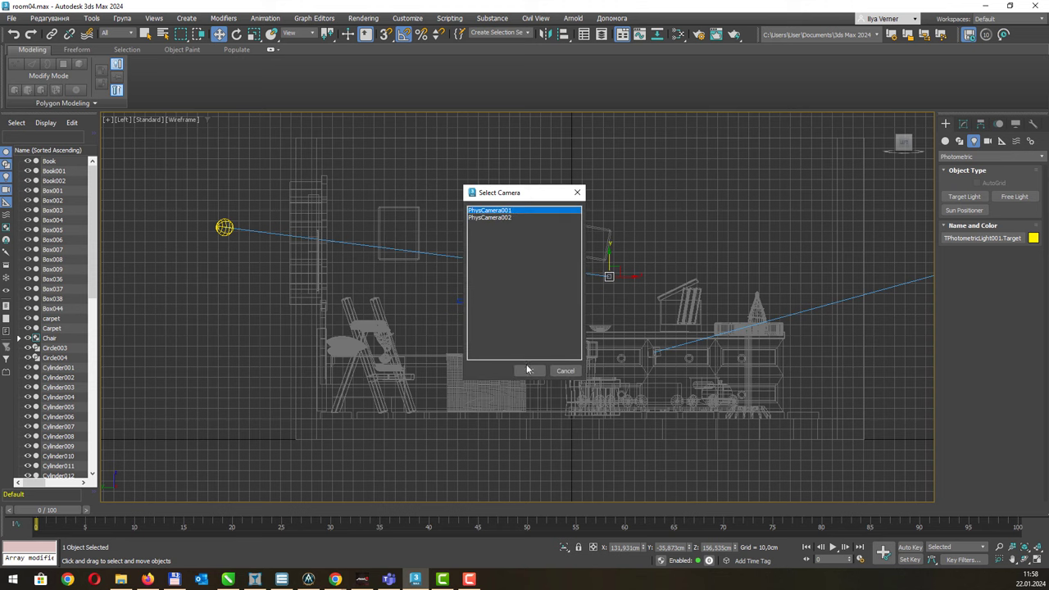
{"action": "left_click", "coordinate": [527, 369]}
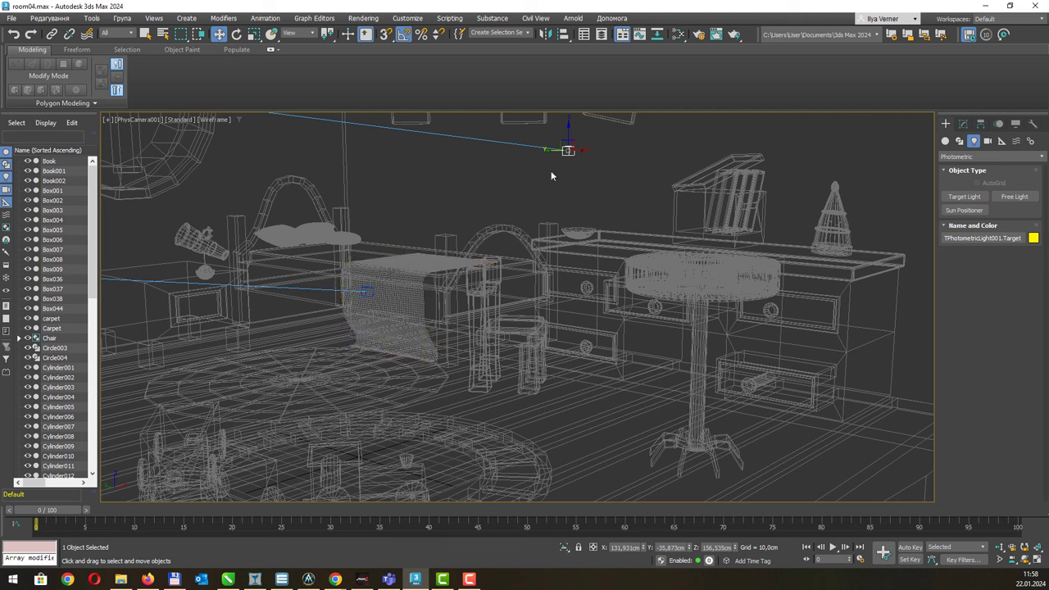
{"action": "left_click", "coordinate": [700, 35]}
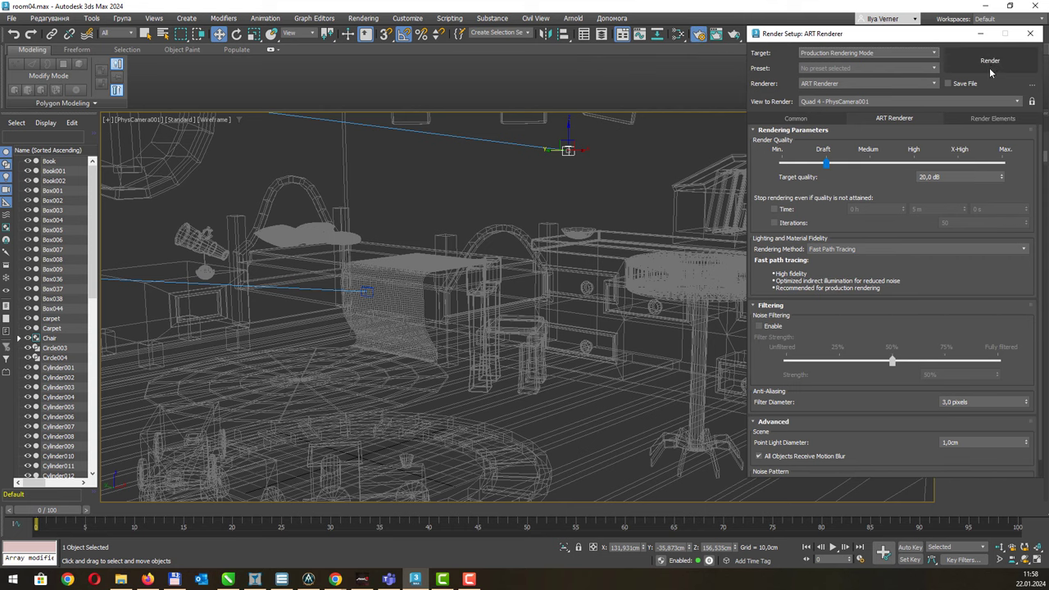
{"action": "left_click", "coordinate": [990, 63]}
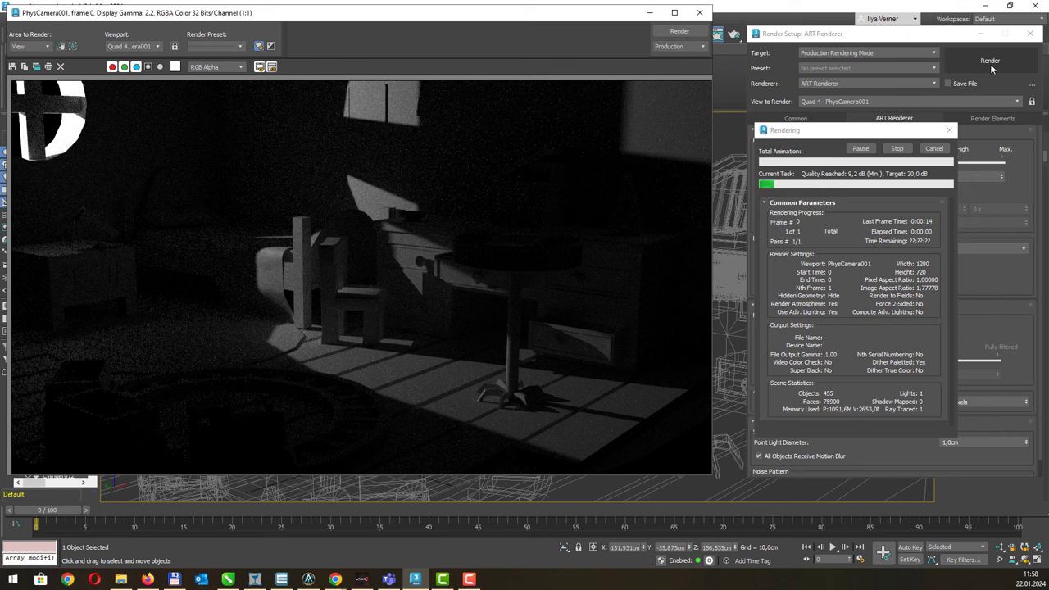
{"action": "left_click", "coordinate": [942, 152]}
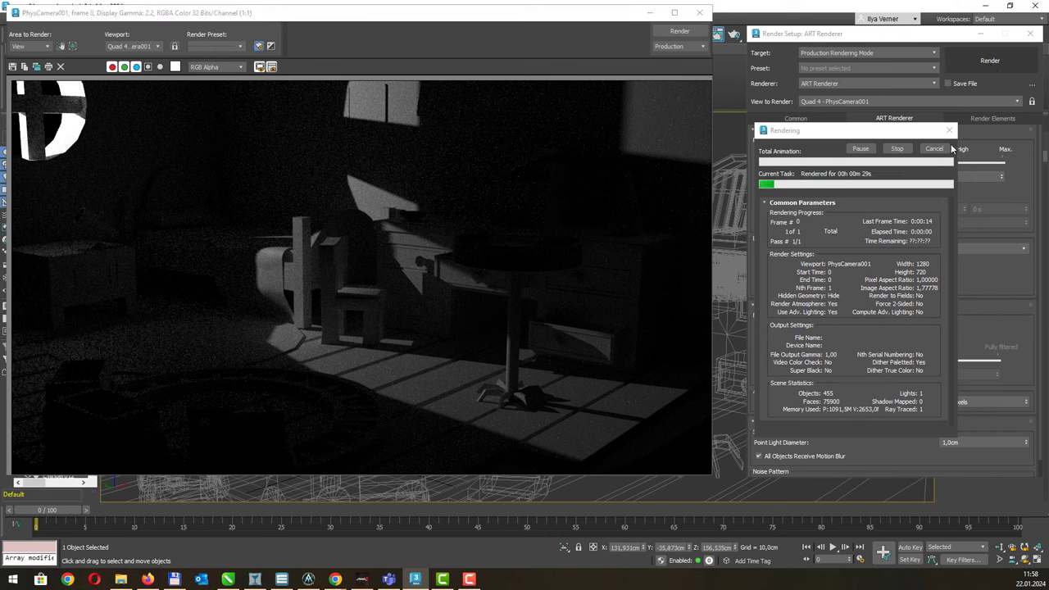
{"action": "left_click", "coordinate": [939, 152]}
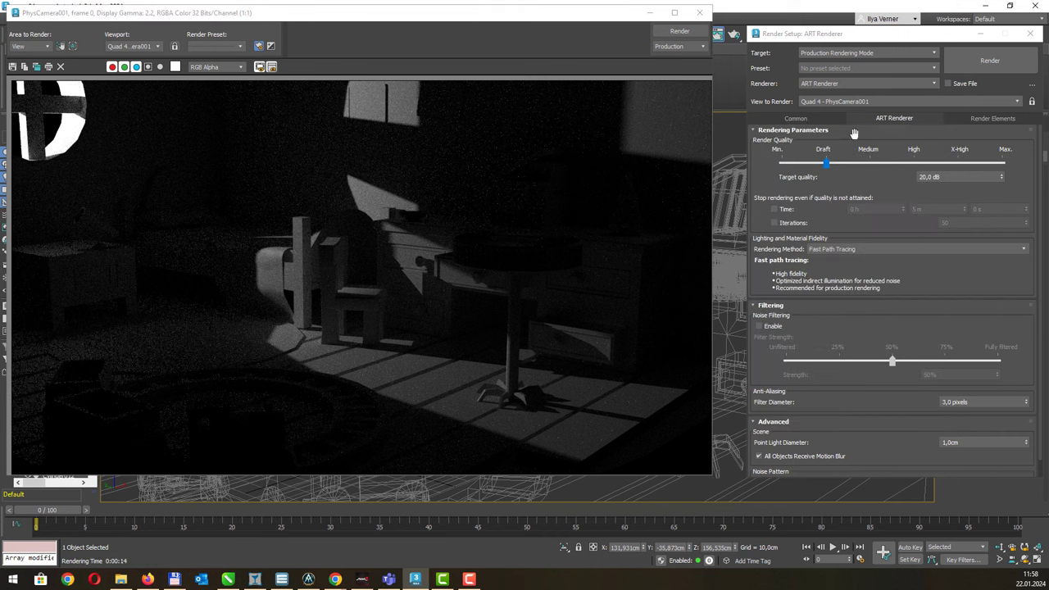
Step: Open Environment and Effects with the 8 key and generate an exposure Render Preview
{"action": "key", "text": "8"}
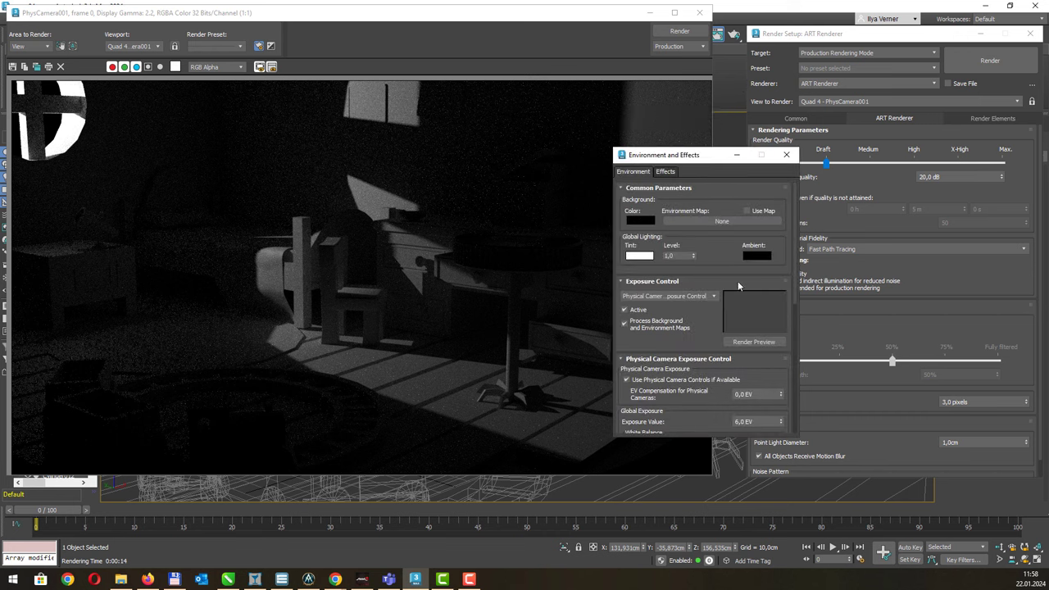
{"action": "left_click_drag", "start_coordinate": [711, 162], "coordinate": [678, 116]}
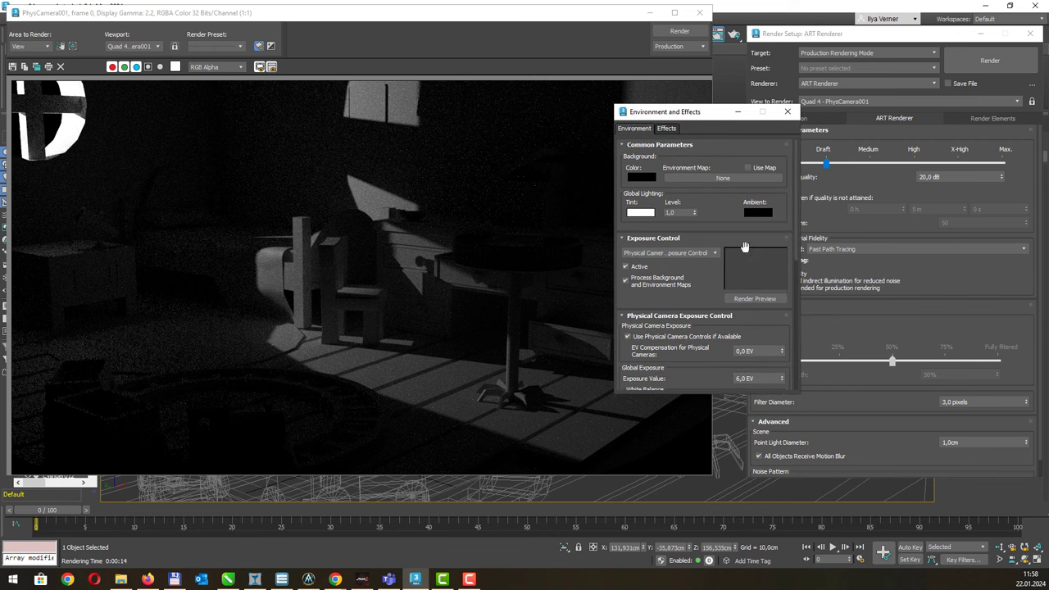
{"action": "left_click", "coordinate": [753, 297]}
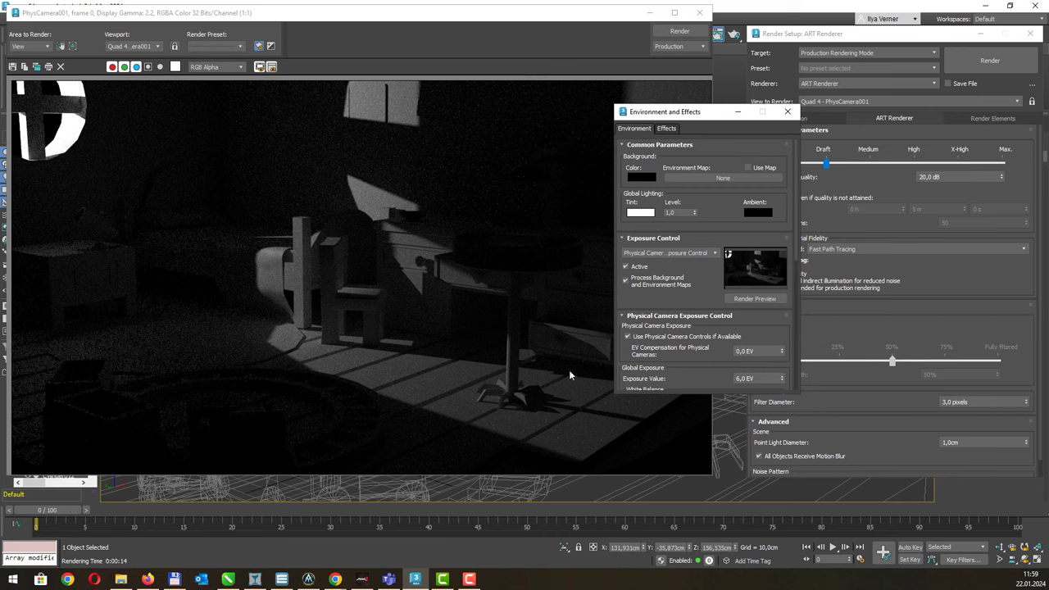
{"action": "mouse_move", "coordinate": [680, 116]}
{"action": "left_mouse_down"}
{"action": "mouse_move", "coordinate": [673, 110]}
{"action": "mouse_move", "coordinate": [642, 142]}
{"action": "left_mouse_up"}
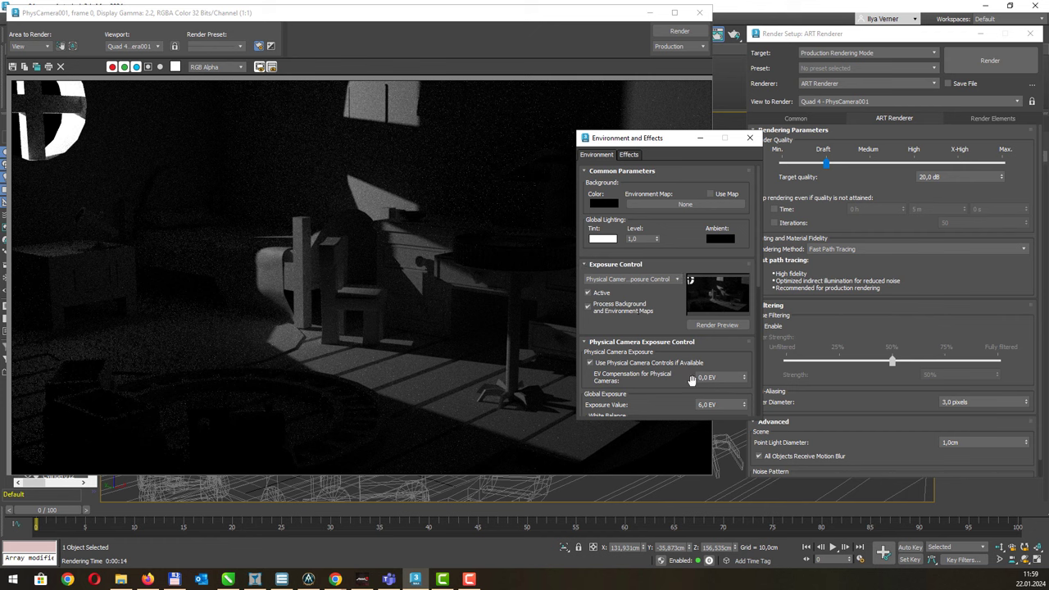
Step: Set EV Compensation for Physical Cameras to 4,0 EV
{"action": "left_click", "coordinate": [720, 378]}
{"action": "type", "text": "4"}
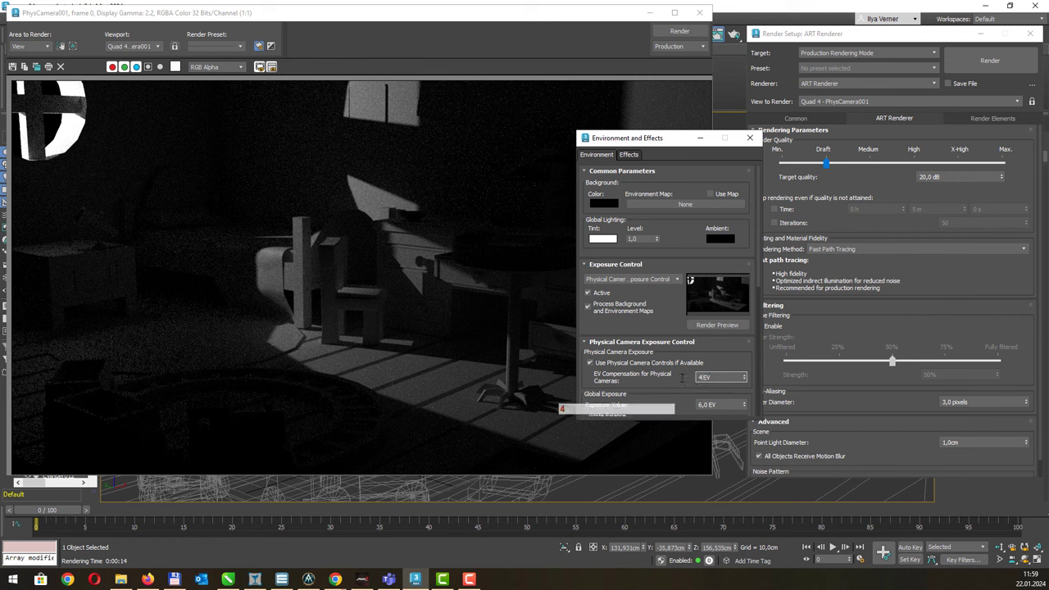
{"action": "key", "text": "Return"}
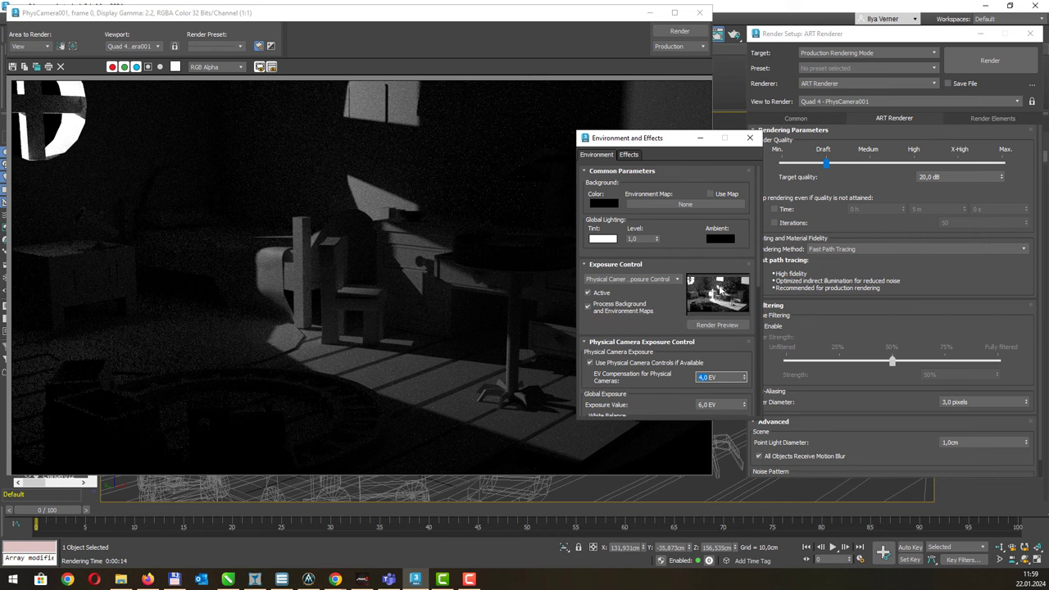
{"action": "mouse_move", "coordinate": [650, 141]}
{"action": "left_mouse_down"}
{"action": "mouse_move", "coordinate": [806, 179]}
{"action": "mouse_move", "coordinate": [795, 188]}
{"action": "left_mouse_up"}
{"action": "left_click", "coordinate": [870, 128]}
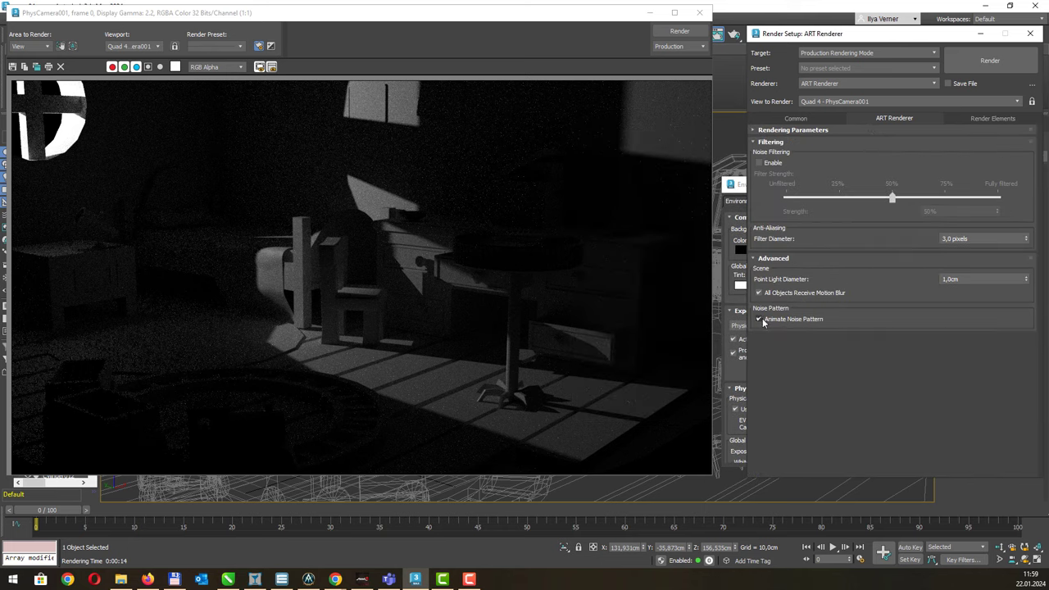
Step: Check the Common and ART Renderer settings, then render the PhysCamera001 view
{"action": "left_click", "coordinate": [795, 118]}
{"action": "left_click", "coordinate": [871, 118]}
{"action": "left_click", "coordinate": [754, 131]}
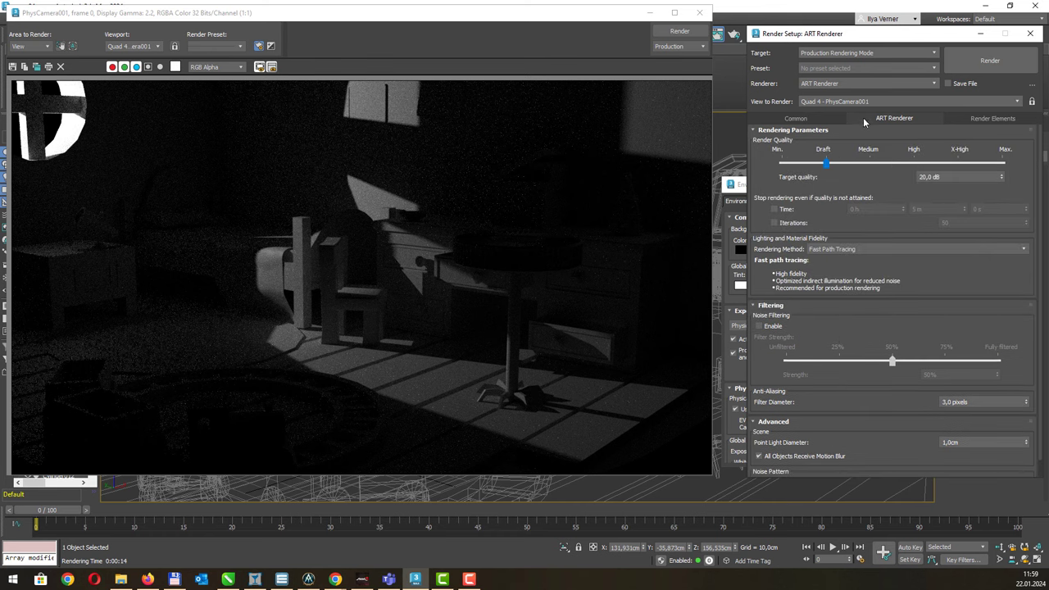
{"action": "left_click", "coordinate": [789, 119]}
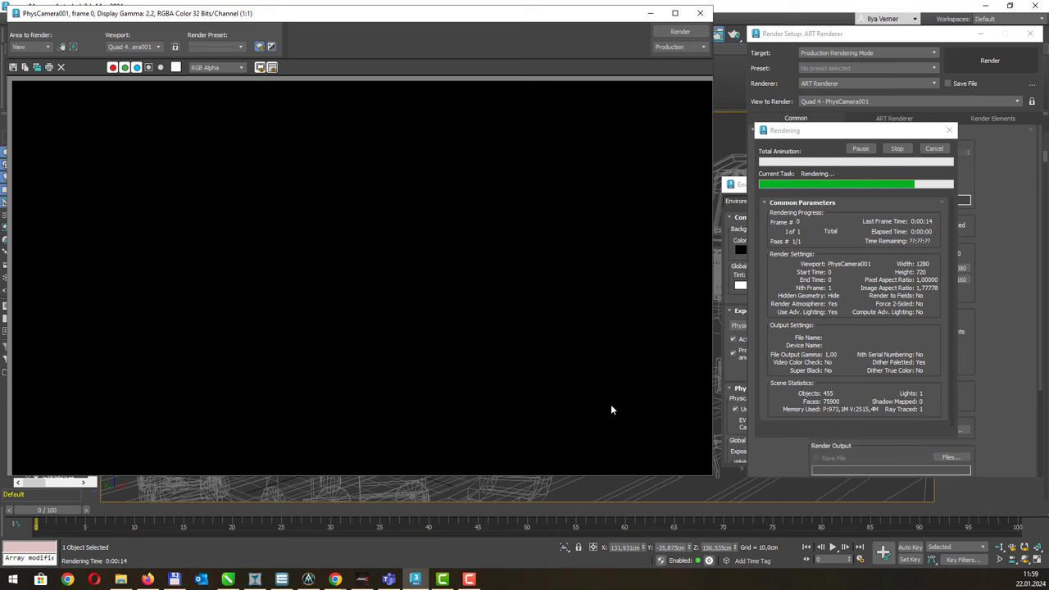
{"action": "left_click", "coordinate": [729, 211]}
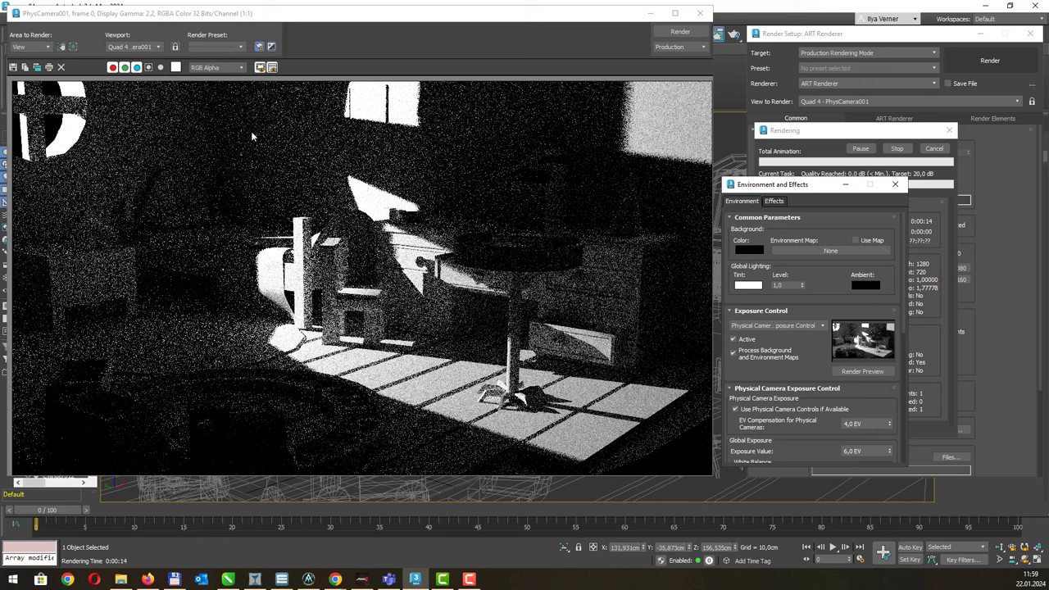
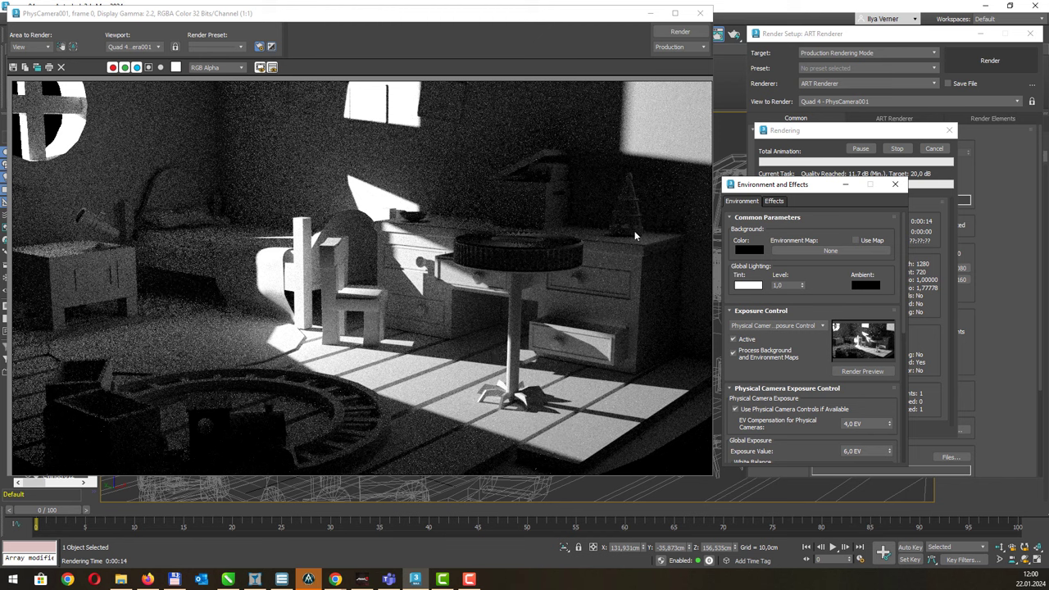
Step: Close the rendering progress and rendered frame windows, and move the Environment dialog aside
{"action": "left_click", "coordinate": [926, 150]}
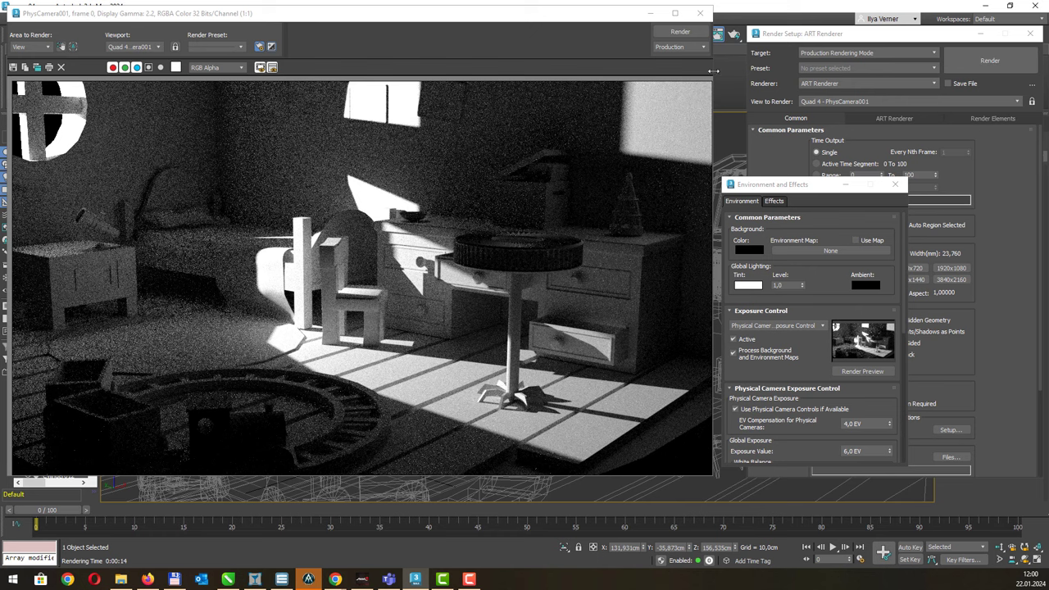
{"action": "left_click", "coordinate": [699, 13]}
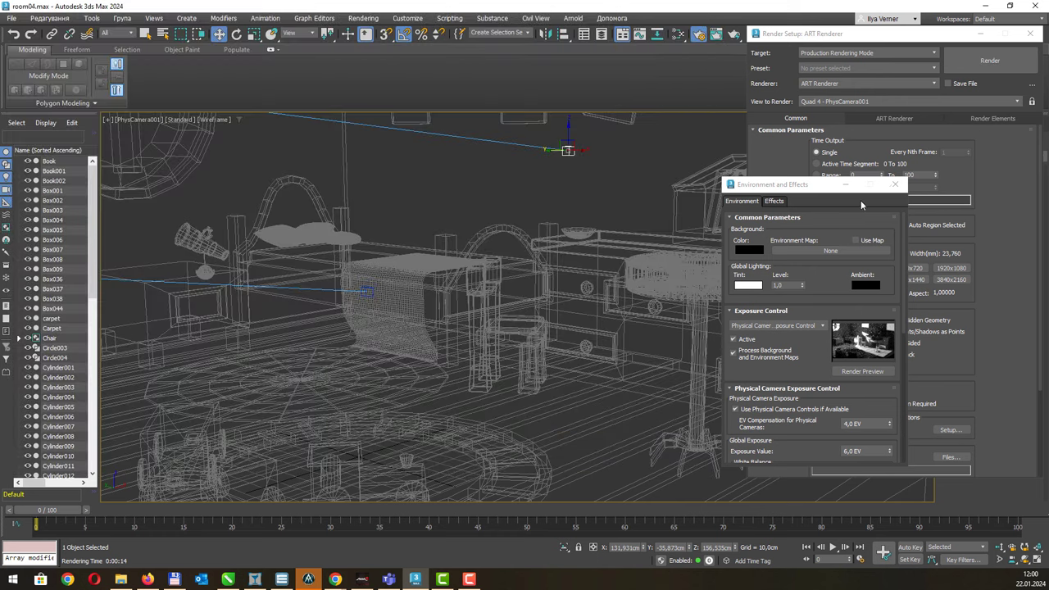
{"action": "mouse_move", "coordinate": [815, 188]}
{"action": "left_mouse_down"}
{"action": "mouse_move", "coordinate": [891, 234]}
{"action": "mouse_move", "coordinate": [863, 241]}
{"action": "left_mouse_up"}
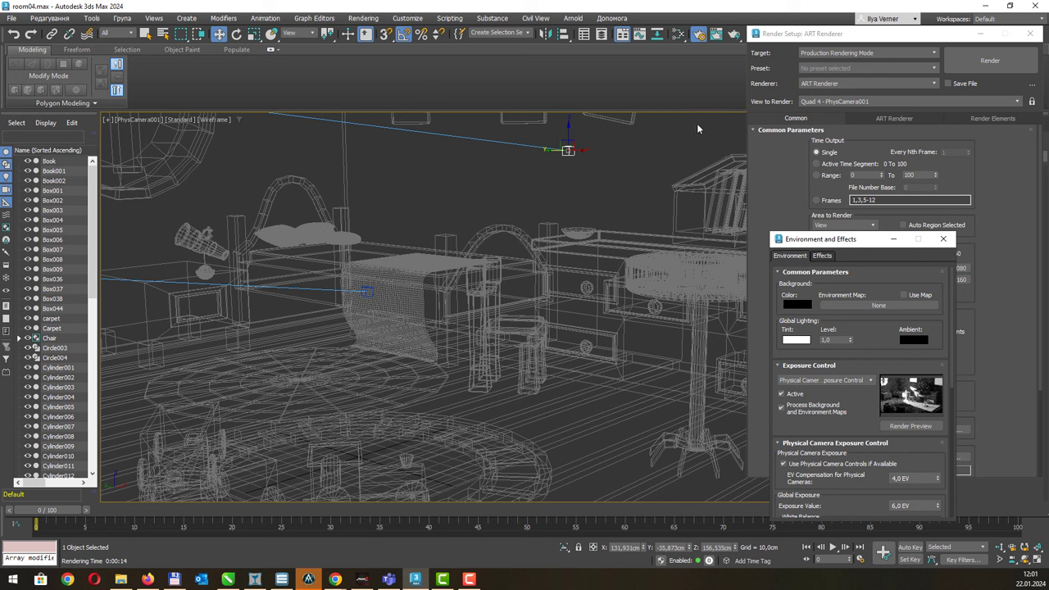
{"action": "left_click", "coordinate": [862, 53]}
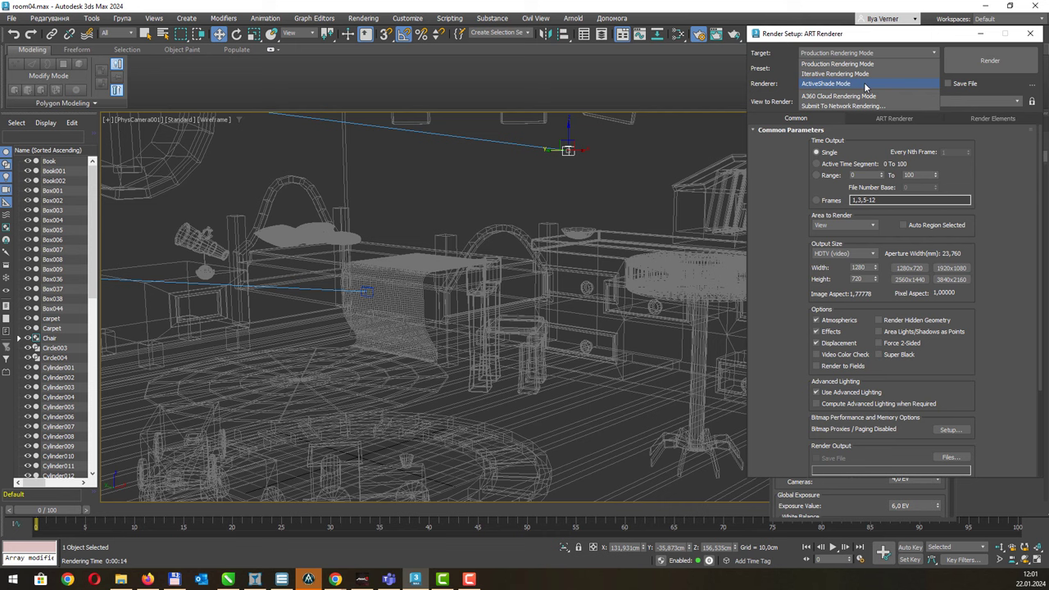
Step: Set the render target to ActiveShade Mode with the ART Renderer and start the live render
{"action": "left_click", "coordinate": [864, 85]}
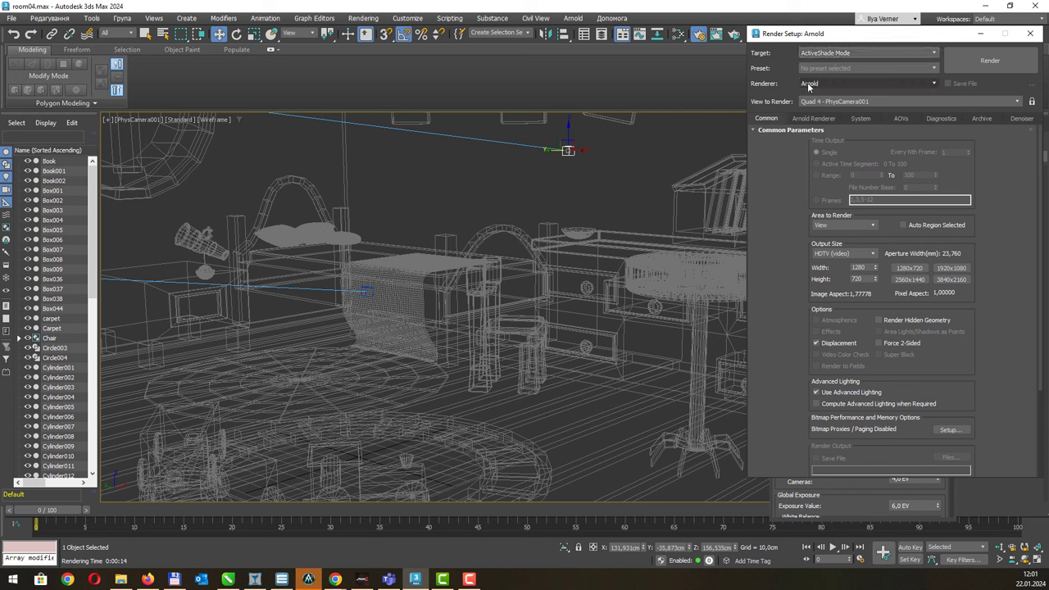
{"action": "left_click", "coordinate": [891, 84]}
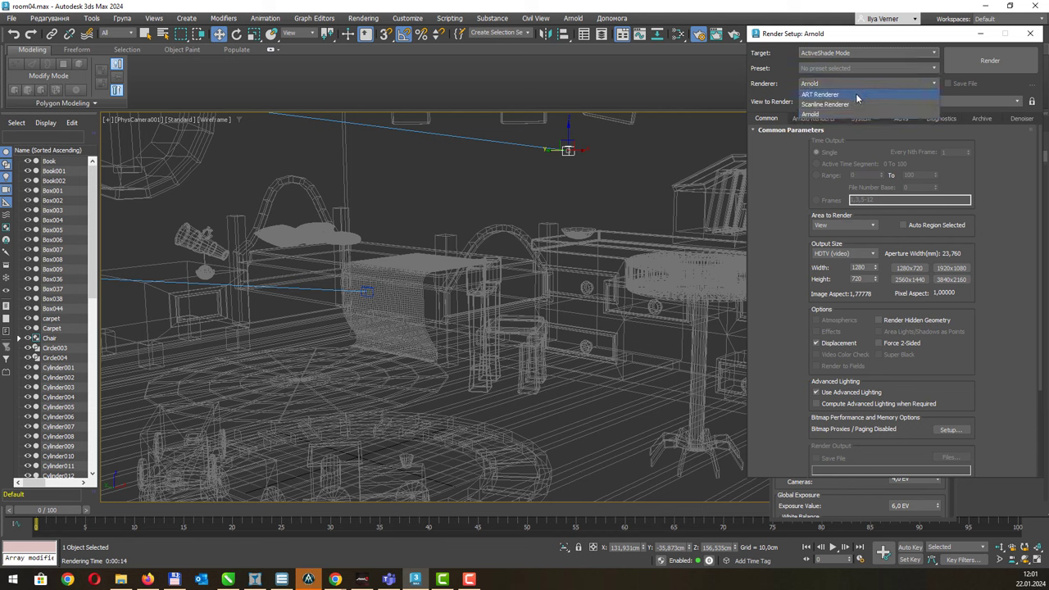
{"action": "left_click", "coordinate": [858, 95]}
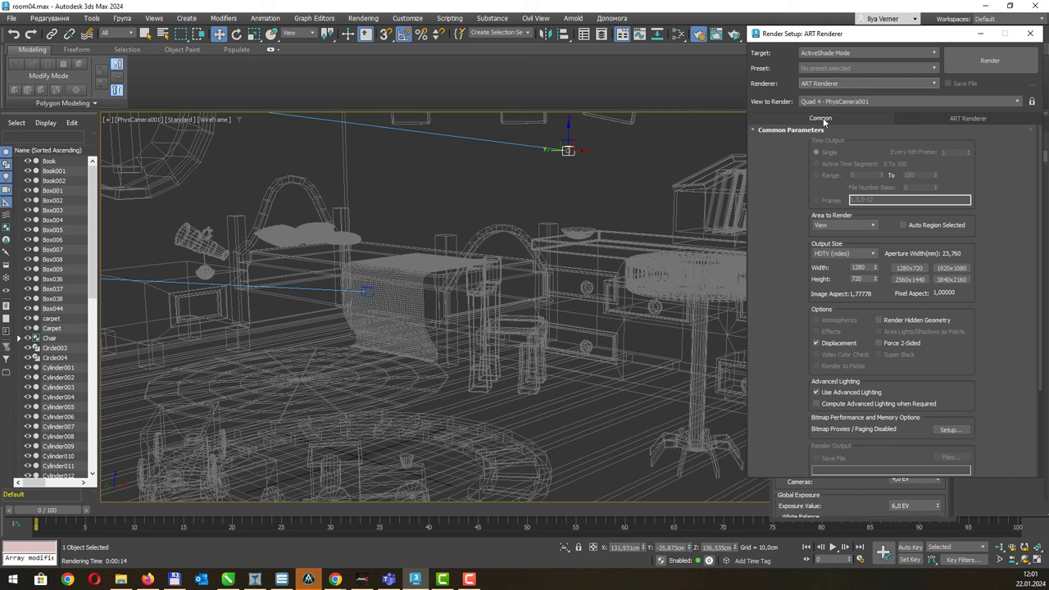
{"action": "left_click", "coordinate": [939, 119]}
{"action": "left_click", "coordinate": [857, 119]}
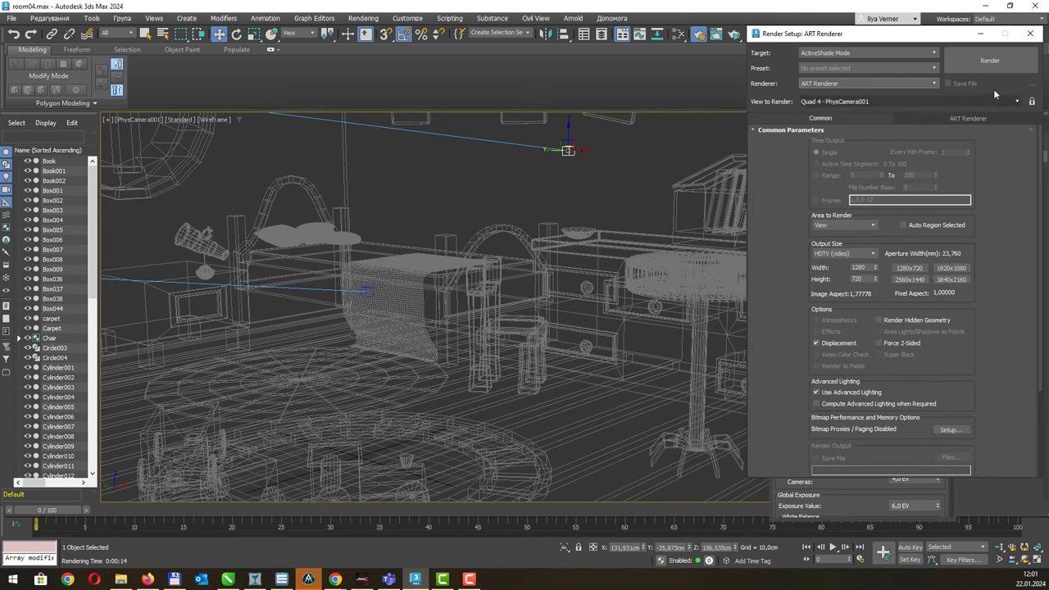
{"action": "left_click", "coordinate": [978, 60]}
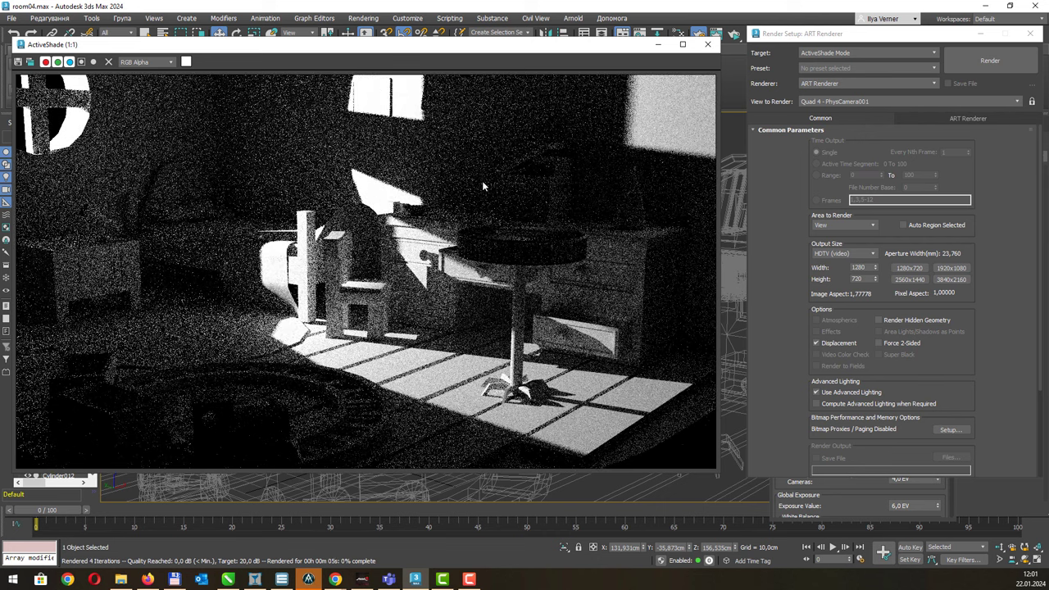
Step: Reposition the ActiveShade render window back at the top-left of the screen
{"action": "left_click", "coordinate": [742, 71]}
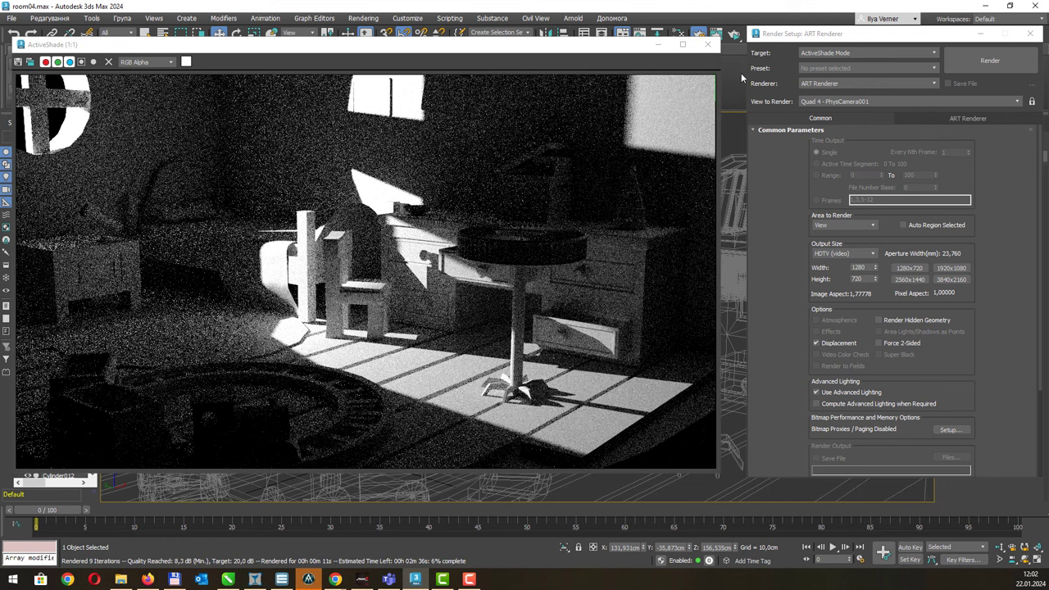
{"action": "key", "text": "8"}
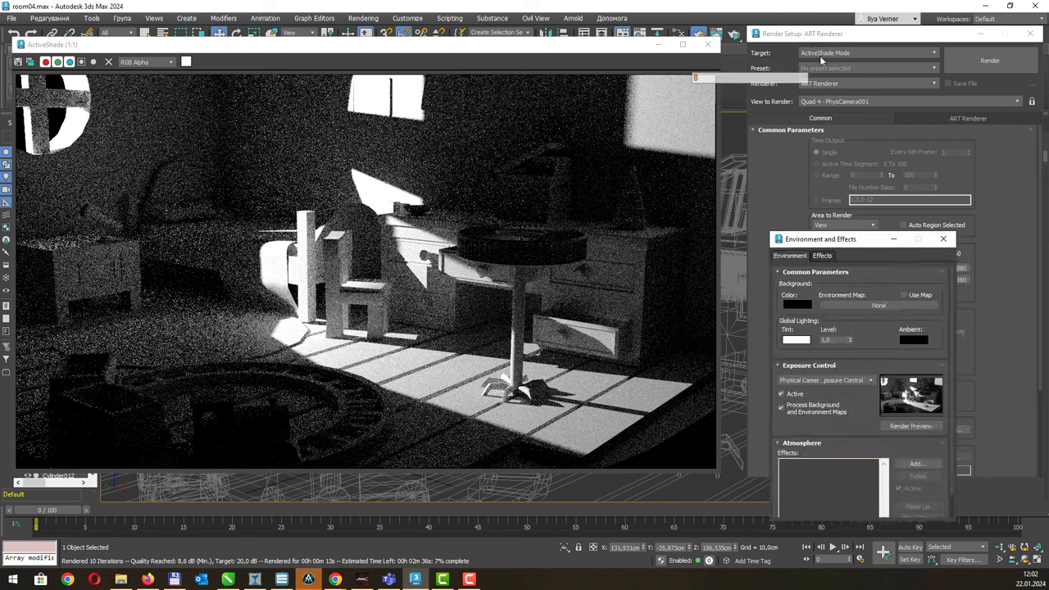
{"action": "left_click", "coordinate": [812, 36]}
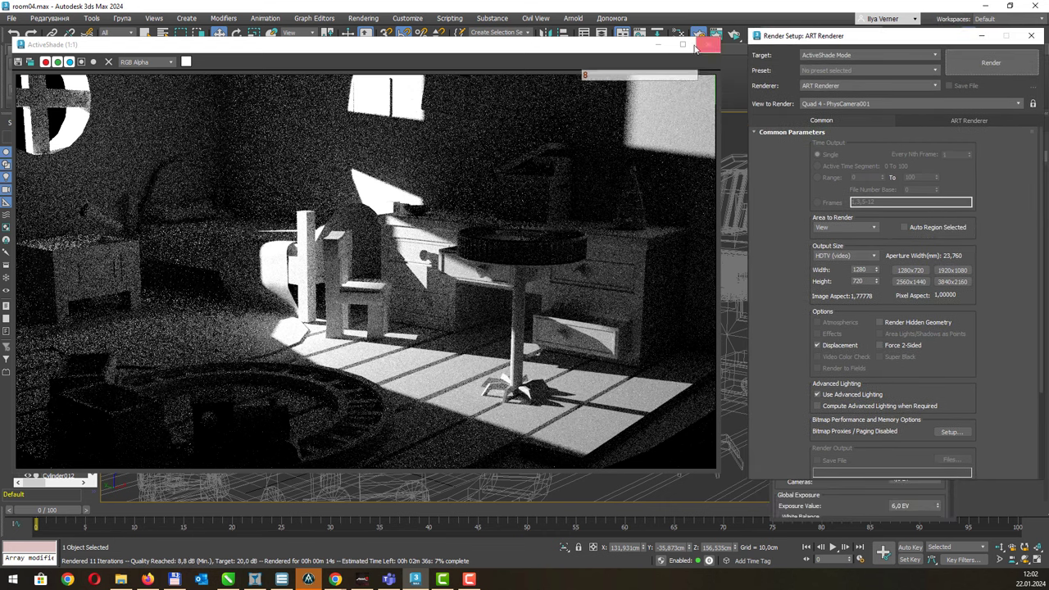
{"action": "left_click", "coordinate": [363, 18]}
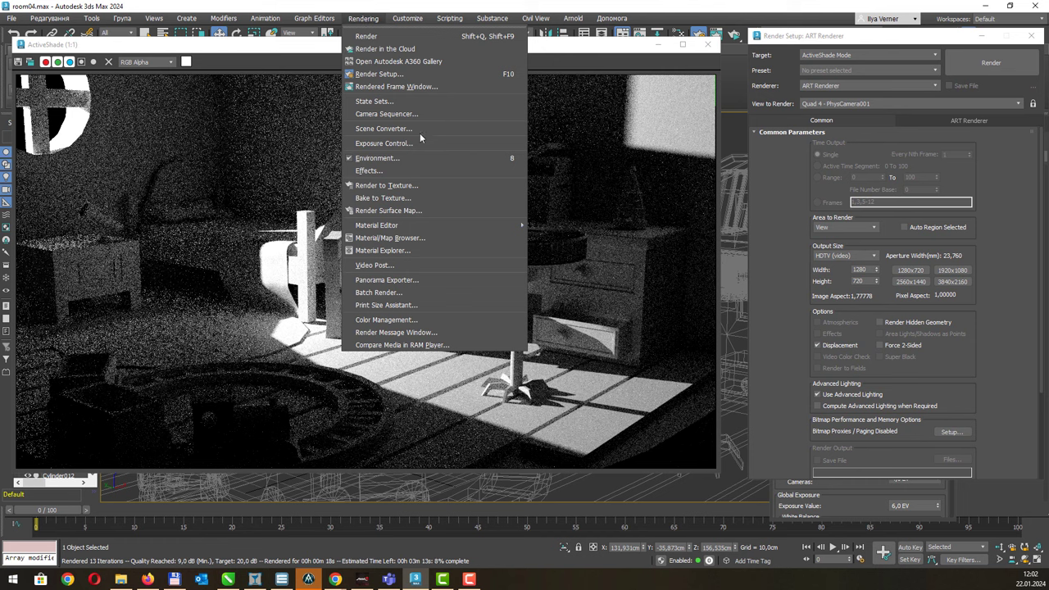
{"action": "left_click", "coordinate": [607, 24]}
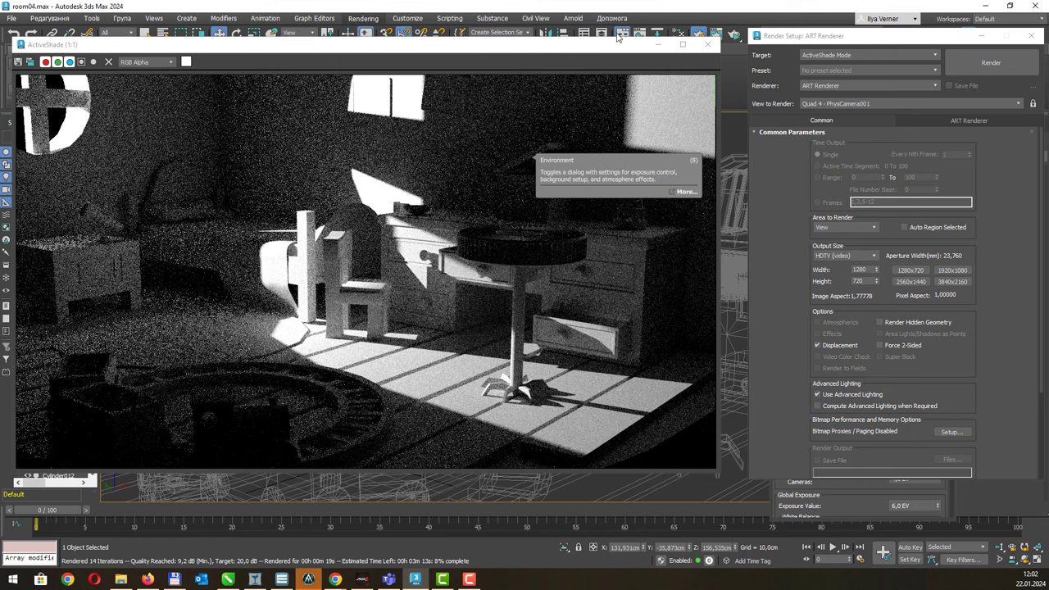
{"action": "right_click", "coordinate": [618, 36]}
{"action": "left_click", "coordinate": [565, 49]}
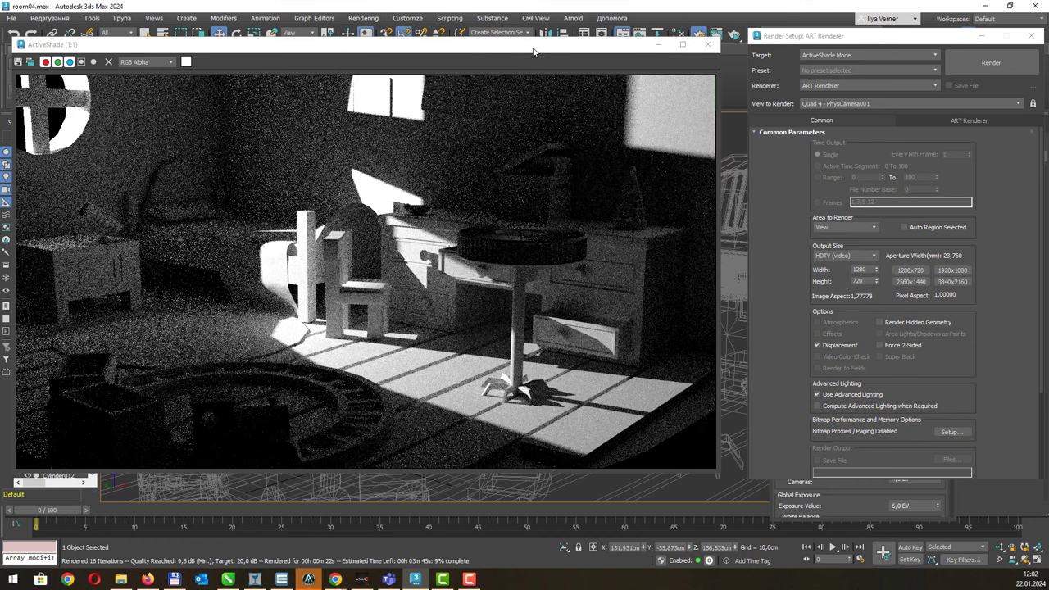
{"action": "left_click_drag", "start_coordinate": [533, 52], "coordinate": [461, 167]}
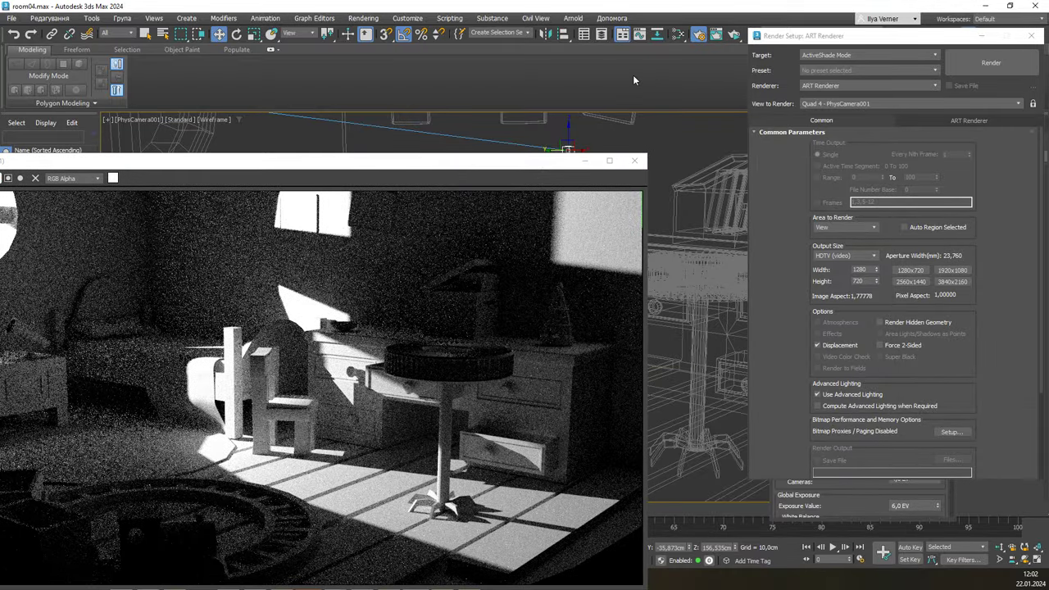
{"action": "mouse_move", "coordinate": [632, 79]}
{"action": "left_mouse_down"}
{"action": "mouse_move", "coordinate": [681, 264]}
{"action": "mouse_move", "coordinate": [844, 62]}
{"action": "left_mouse_up"}
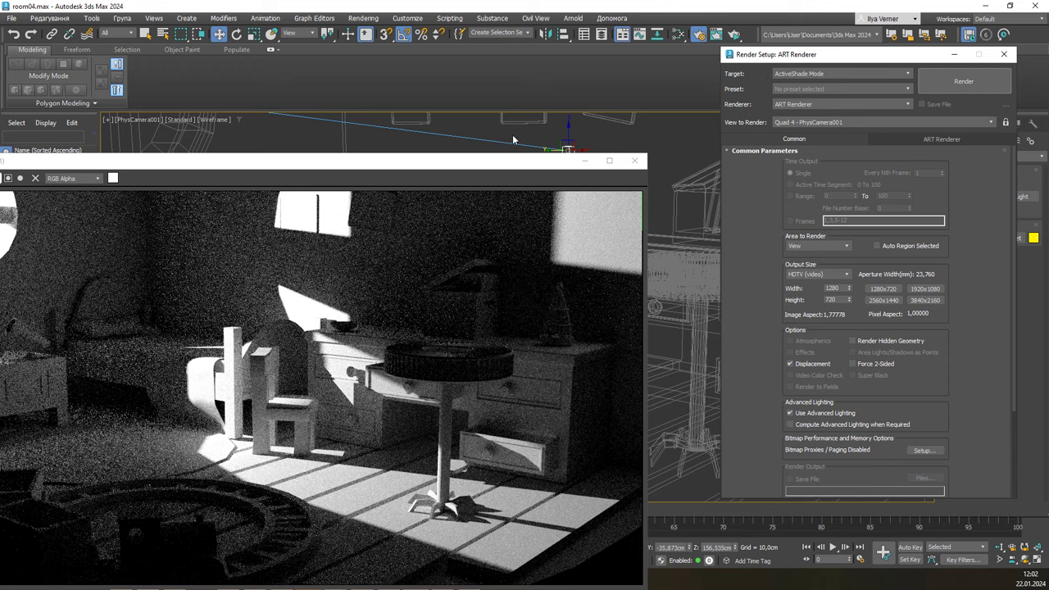
{"action": "left_click_drag", "start_coordinate": [495, 154], "coordinate": [569, 68]}
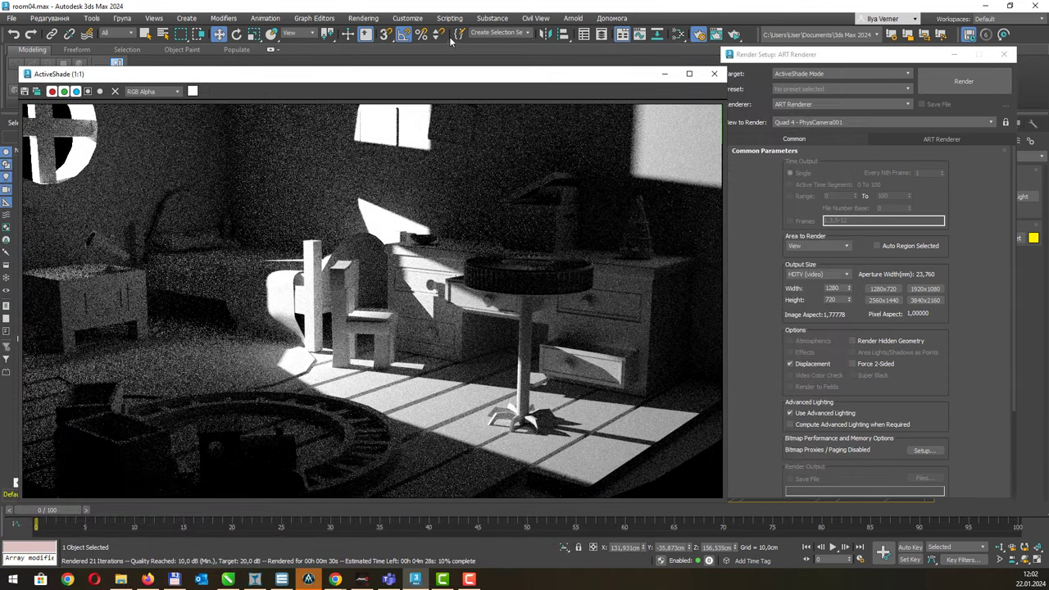
Step: Open Environment and Effects from the Rendering menu and place it beside the ActiveShade render
{"action": "left_click", "coordinate": [409, 21]}
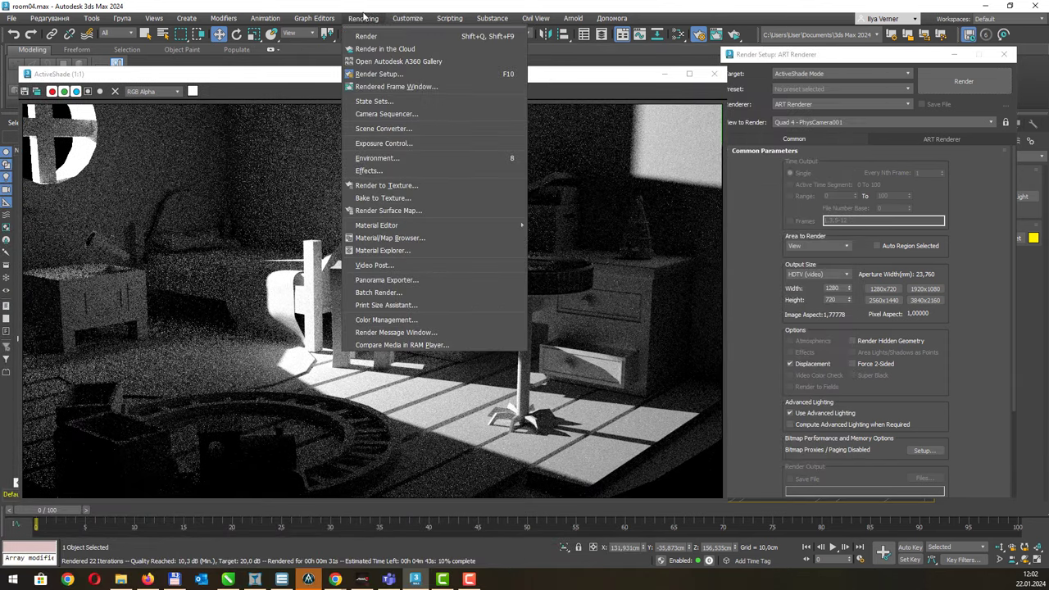
{"action": "left_click", "coordinate": [426, 158]}
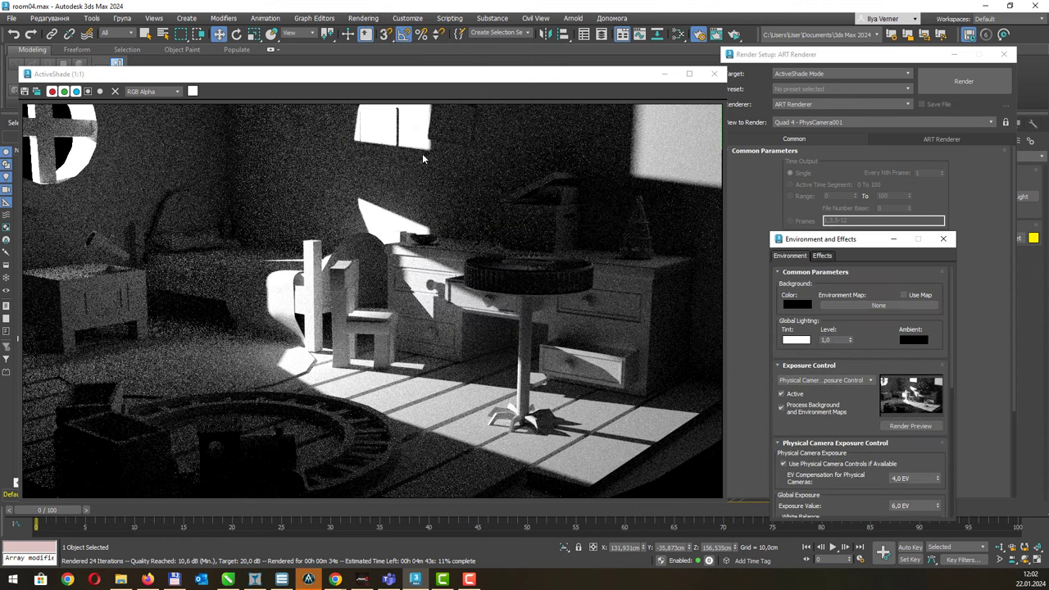
{"action": "left_click_drag", "start_coordinate": [859, 245], "coordinate": [839, 154]}
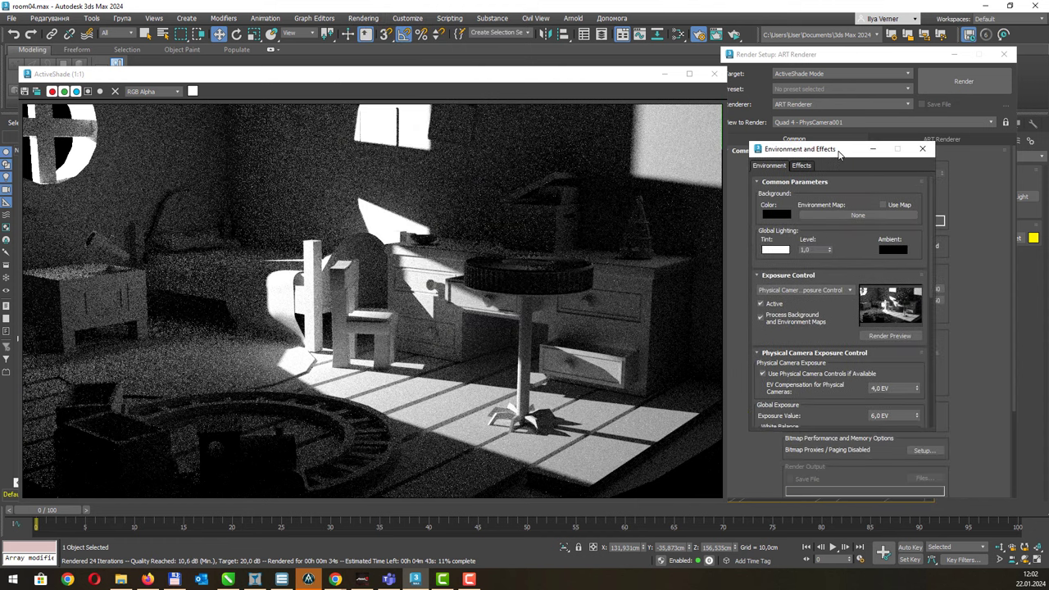
{"action": "left_click_drag", "start_coordinate": [465, 78], "coordinate": [457, 62]}
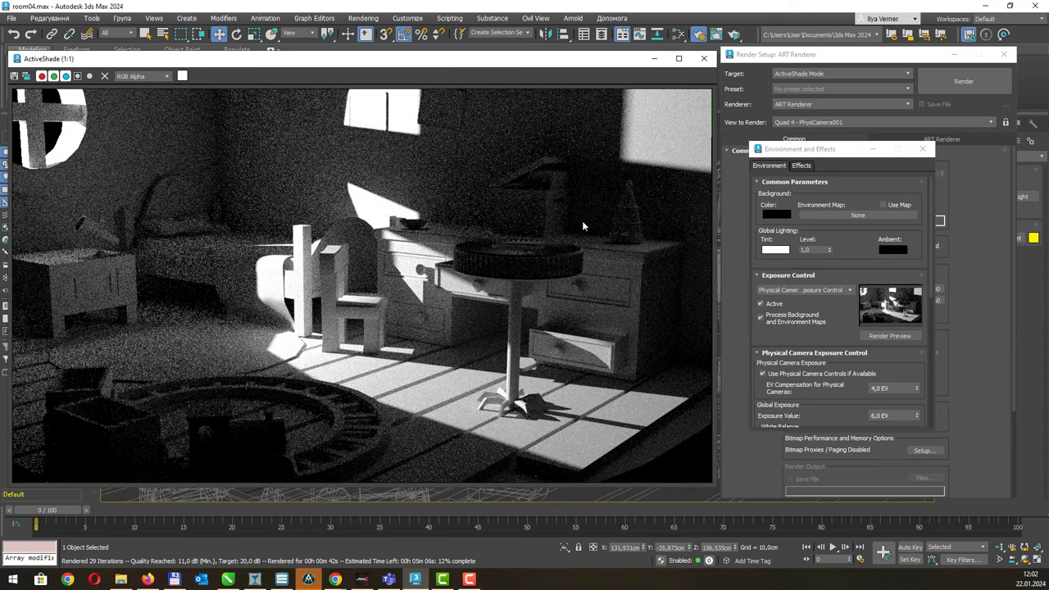
Step: Lower the Physical Camera EV Compensation to 2.0 EV and move the exposure dialog aside
{"action": "left_click", "coordinate": [873, 388]}
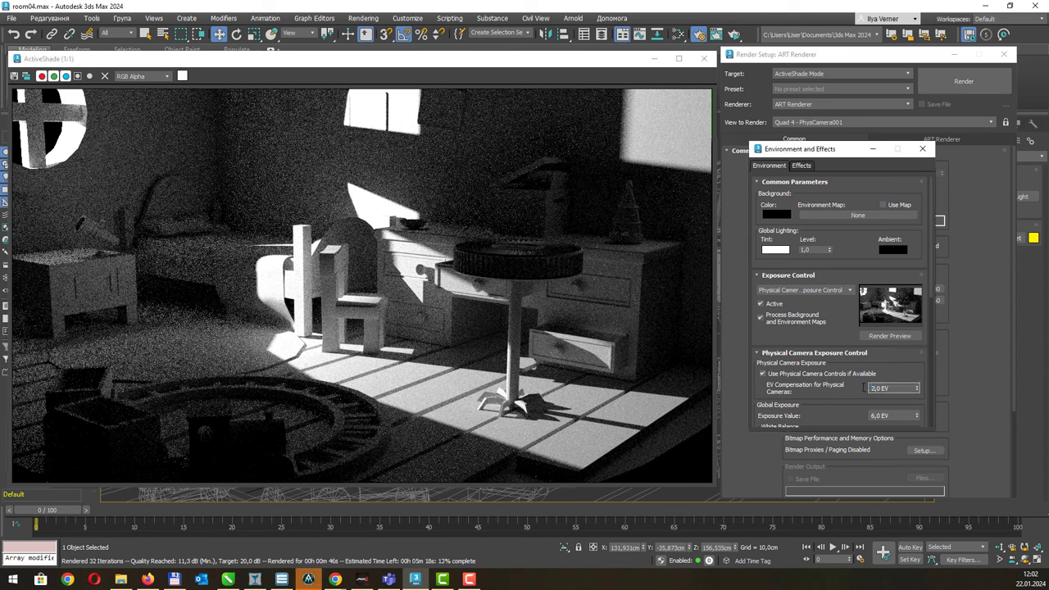
{"action": "type", "text": "2"}
{"action": "key", "text": "Return"}
{"action": "key", "text": "Return"}
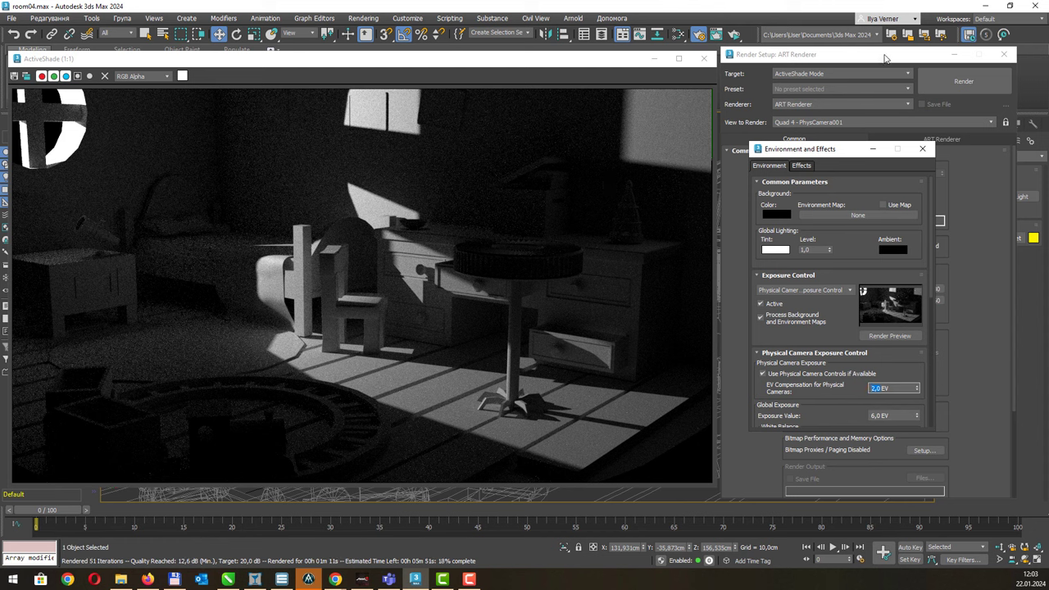
{"action": "left_click_drag", "start_coordinate": [849, 156], "coordinate": [880, 99]}
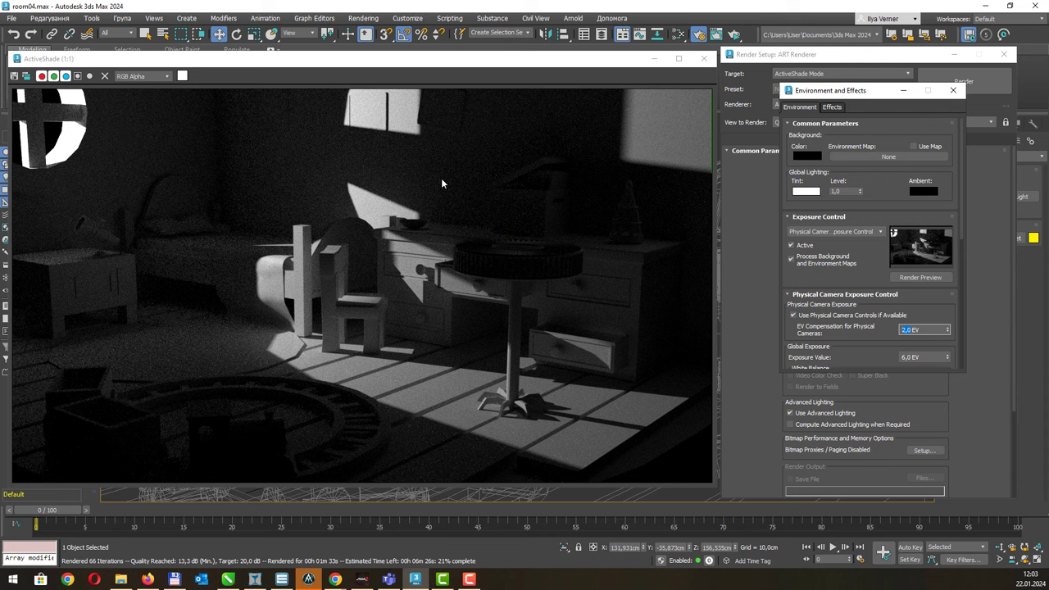
Step: Reposition the ActiveShade window, then close the Environment and Effects and Render Setup dialogs
{"action": "mouse_move", "coordinate": [529, 64]}
{"action": "left_mouse_down"}
{"action": "mouse_move", "coordinate": [418, 62]}
{"action": "mouse_move", "coordinate": [397, 72]}
{"action": "left_mouse_up"}
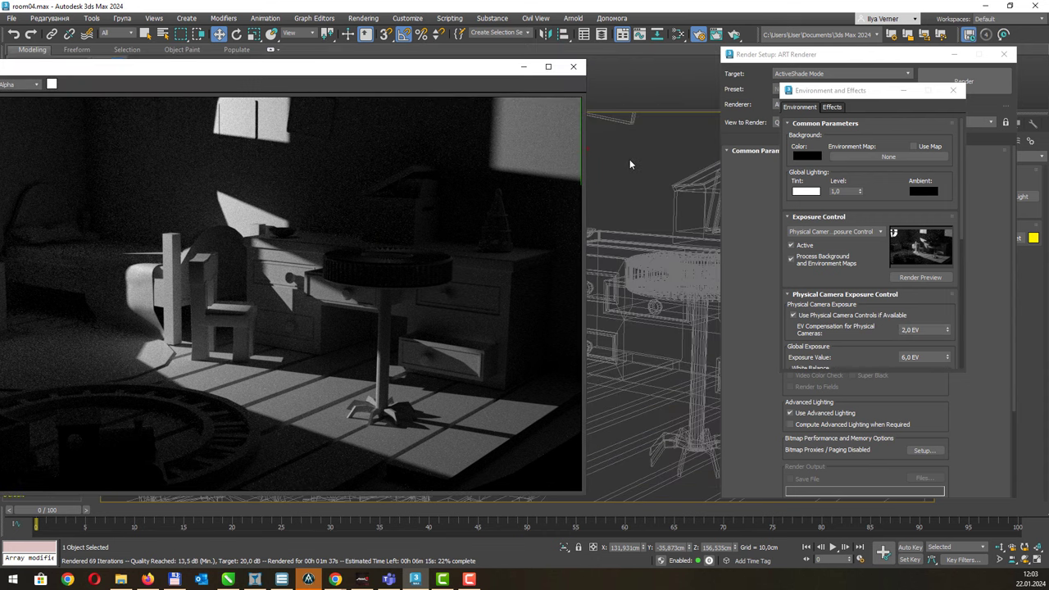
{"action": "middle_click_drag", "start_coordinate": [629, 165], "coordinate": [645, 168]}
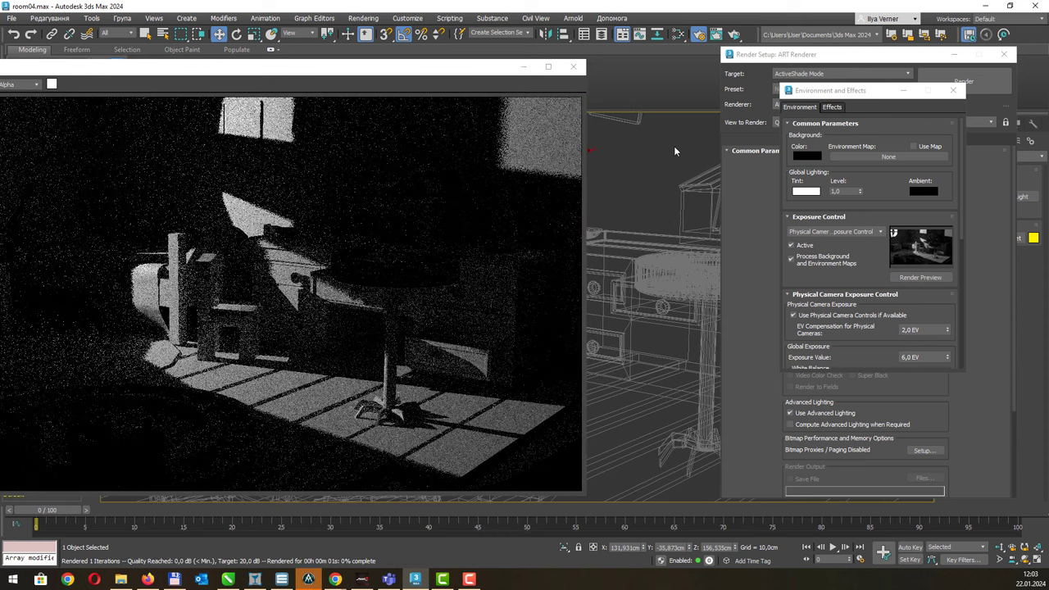
{"action": "left_click_drag", "start_coordinate": [371, 69], "coordinate": [518, 64]}
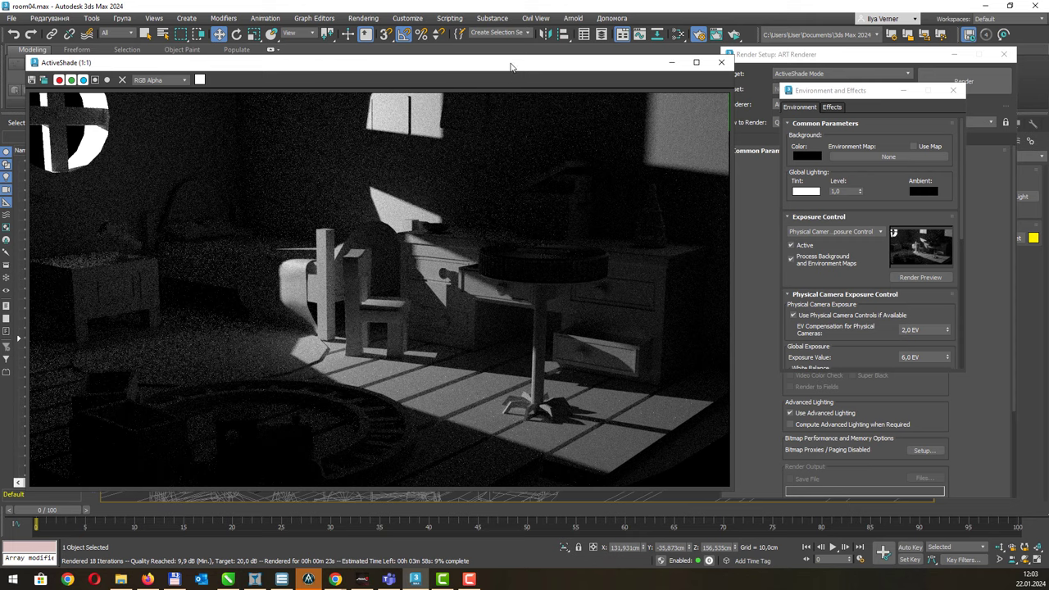
{"action": "left_click_drag", "start_coordinate": [510, 66], "coordinate": [492, 62]}
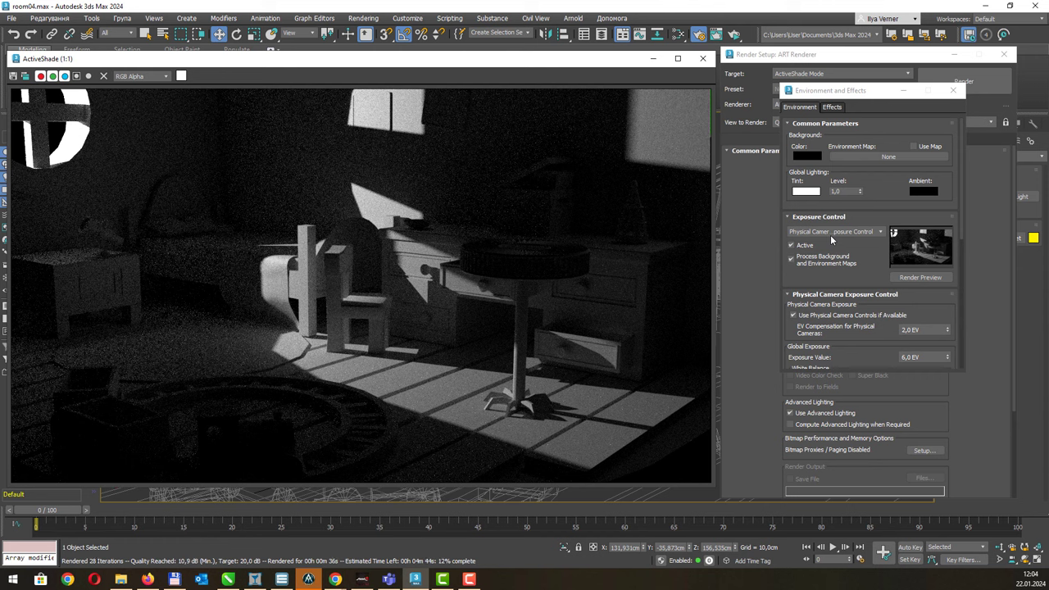
{"action": "left_click", "coordinate": [954, 92]}
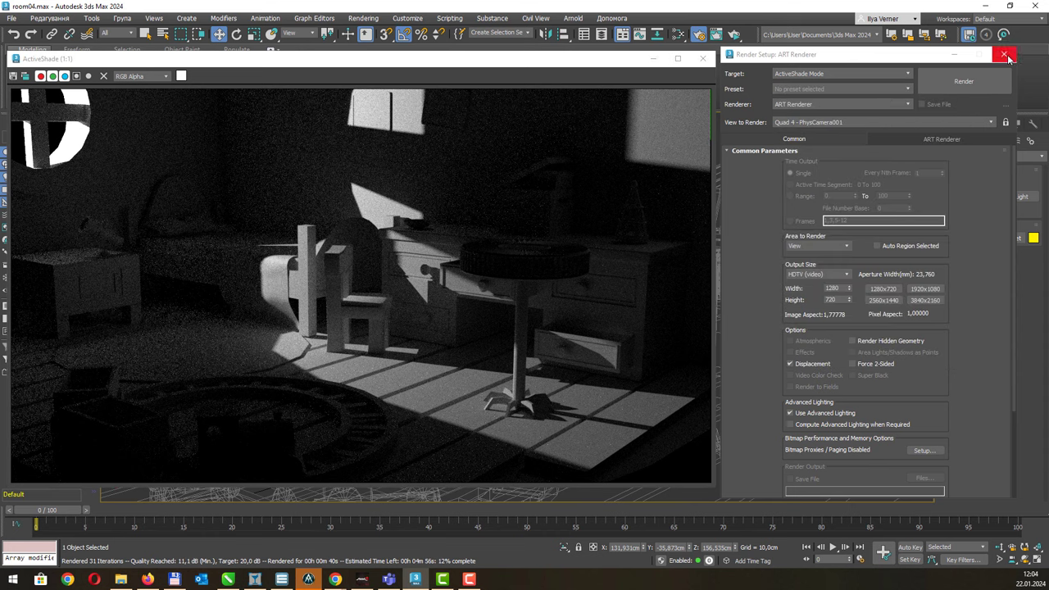
{"action": "left_click", "coordinate": [1005, 56]}
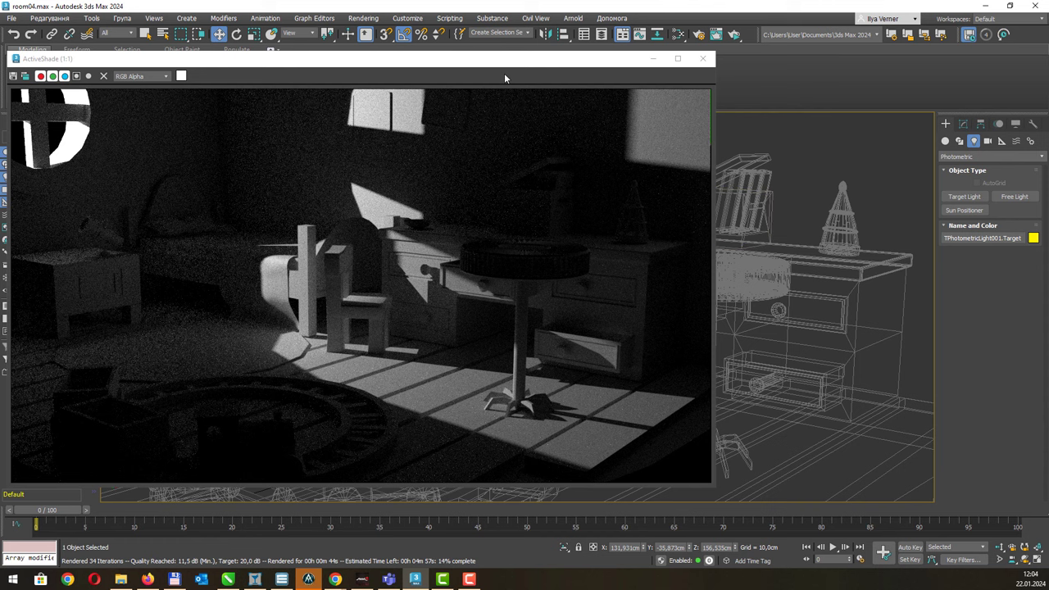
Step: Select TPhotometricLight001 in Top view, then return the viewport to PhysCamera001
{"action": "left_click_drag", "start_coordinate": [498, 63], "coordinate": [550, 276]}
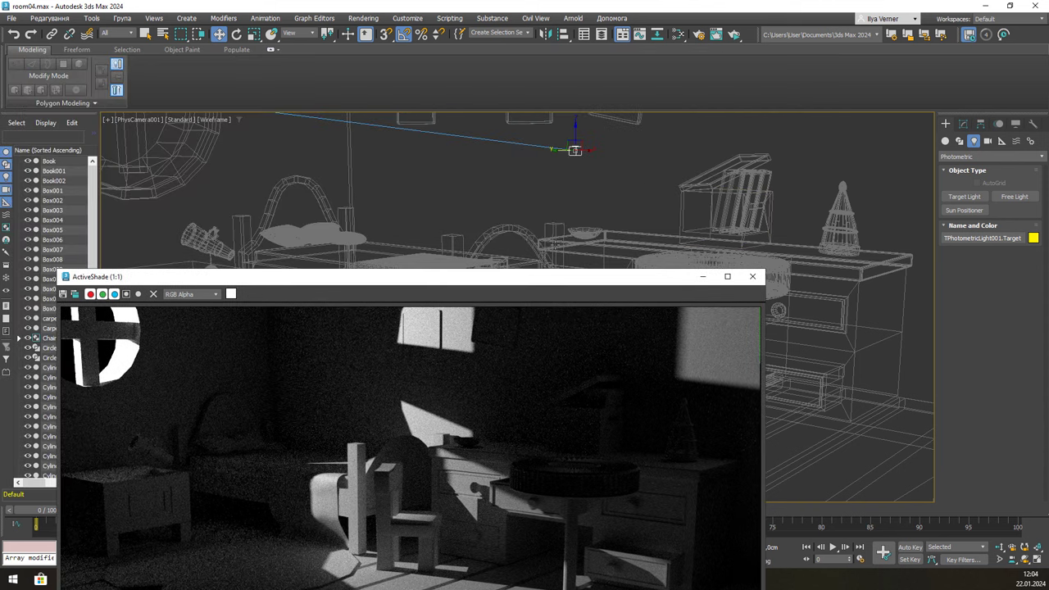
{"action": "left_click", "coordinate": [516, 161]}
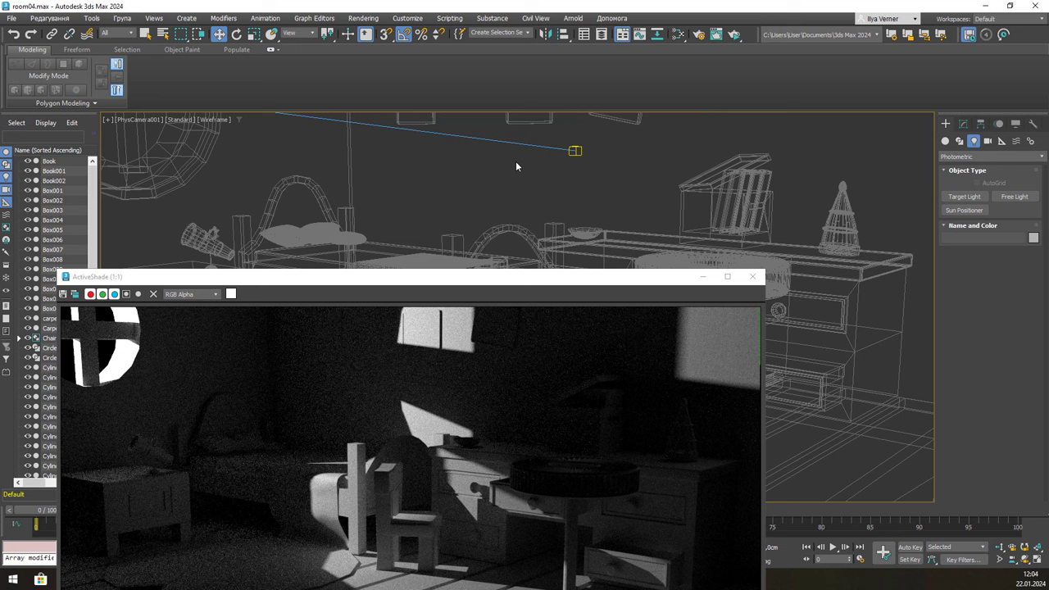
{"action": "key", "text": "t"}
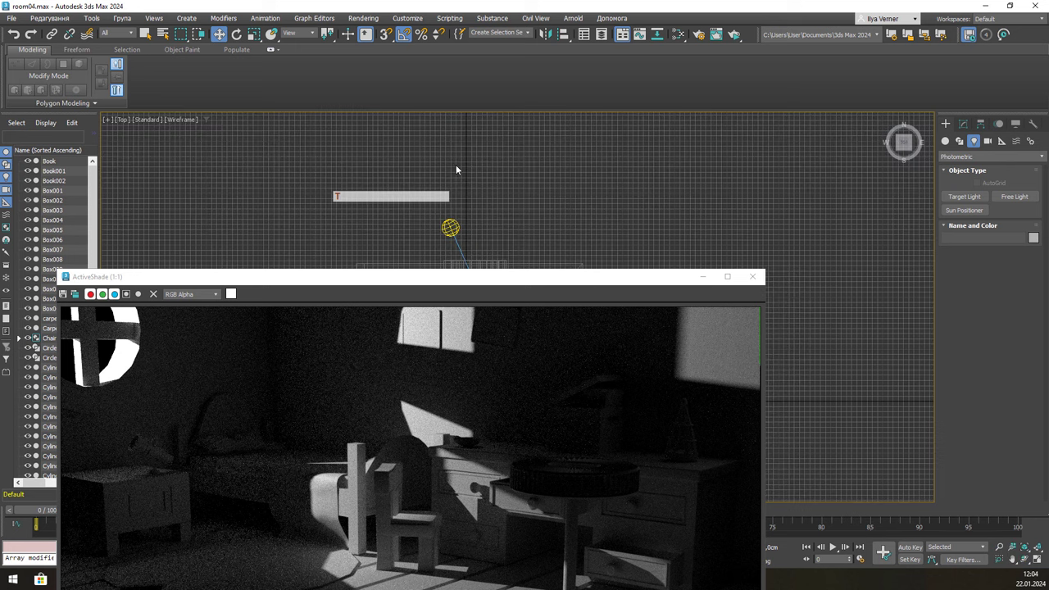
{"action": "left_click", "coordinate": [466, 236]}
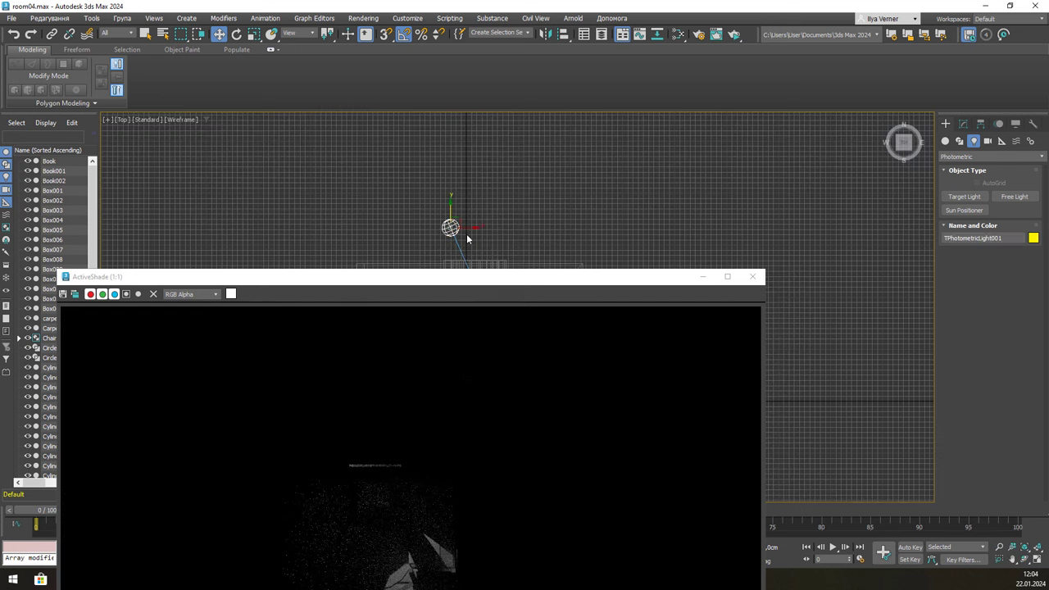
{"action": "key", "text": "c"}
{"action": "double_click", "coordinate": [514, 210]}
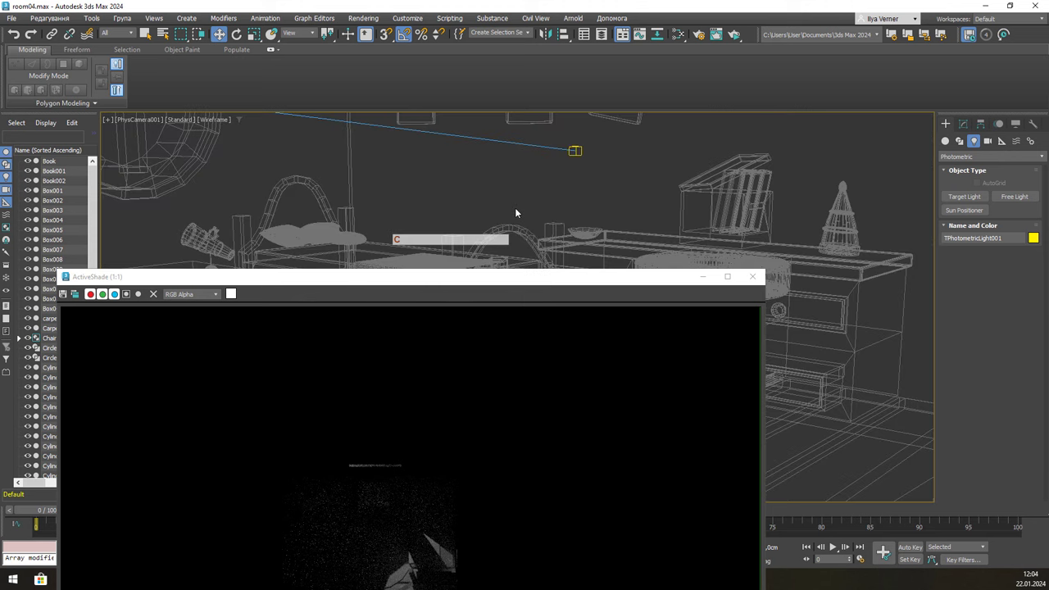
{"action": "left_click_drag", "start_coordinate": [459, 283], "coordinate": [417, 68]}
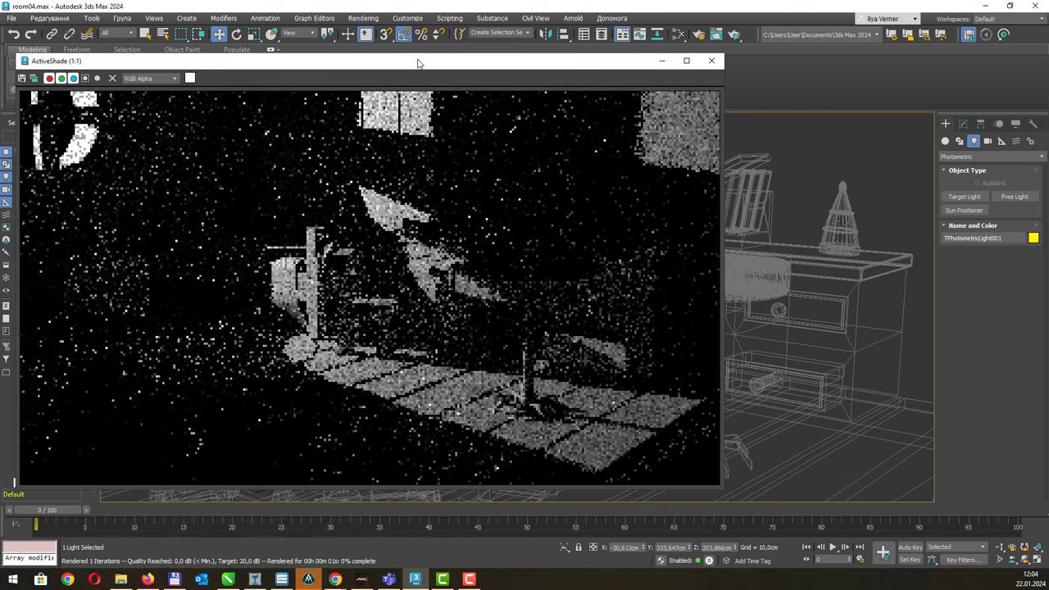
Step: Show the light's parameters in the Modify panel and widen the panel
{"action": "left_click", "coordinate": [964, 125]}
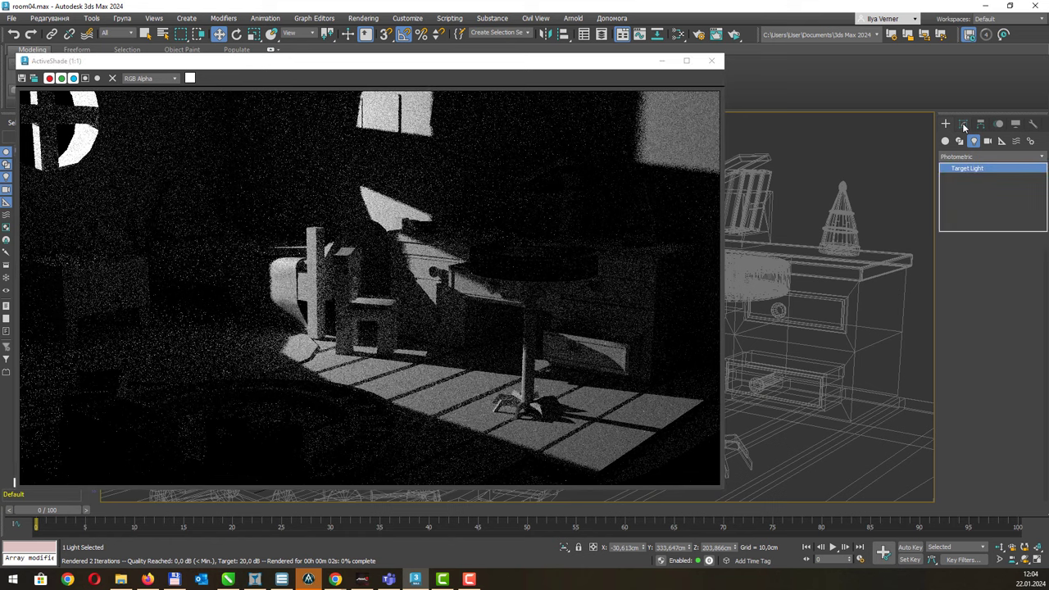
{"action": "left_click", "coordinate": [964, 125]}
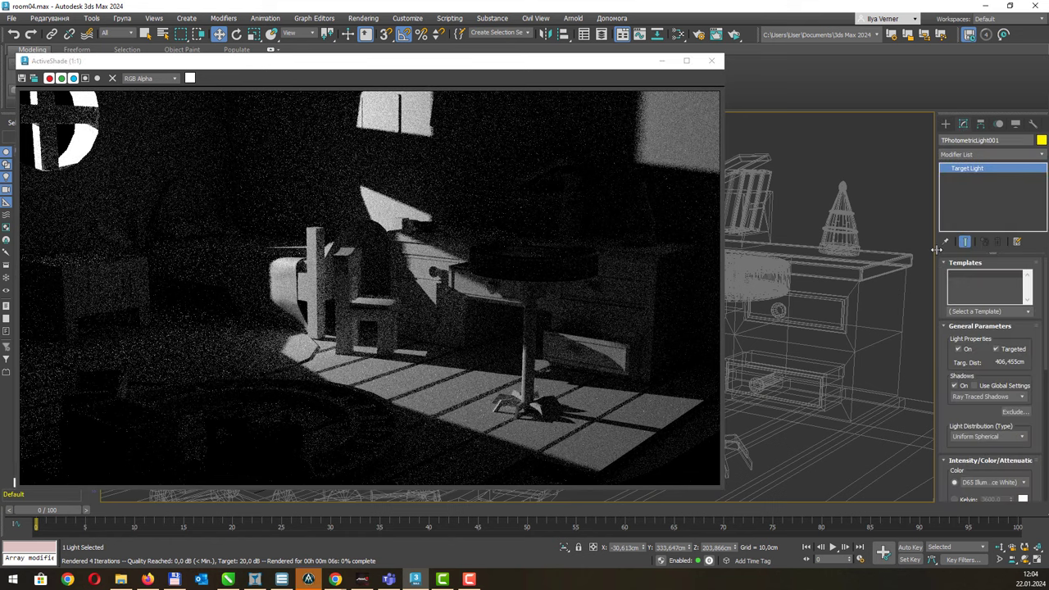
{"action": "left_click_drag", "start_coordinate": [934, 249], "coordinate": [799, 244]}
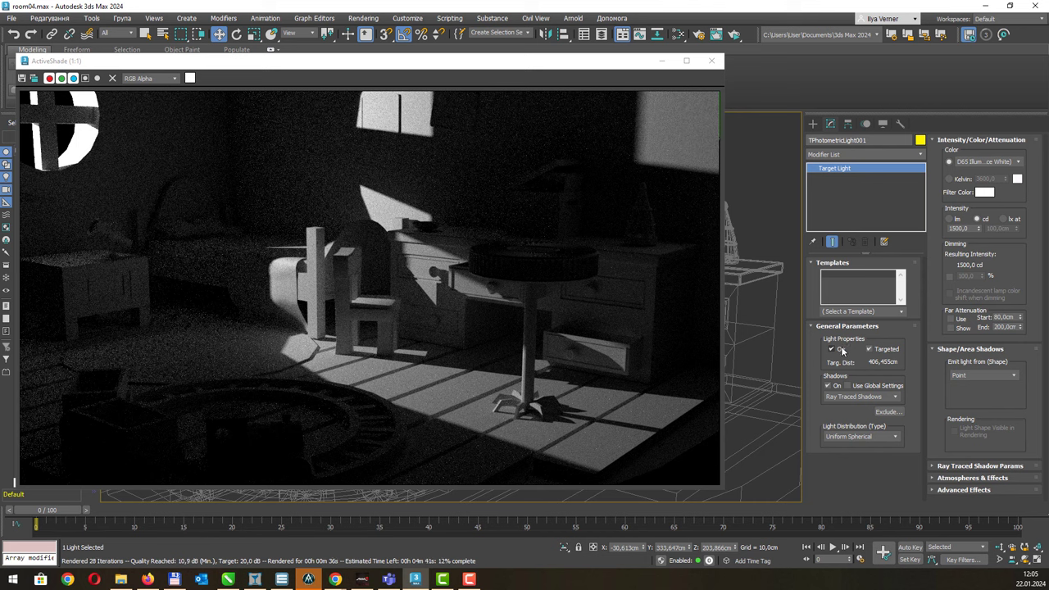
Step: Toggle the light's shadows off and back on, keeping Ray Traced Shadows as the type
{"action": "left_click", "coordinate": [829, 386]}
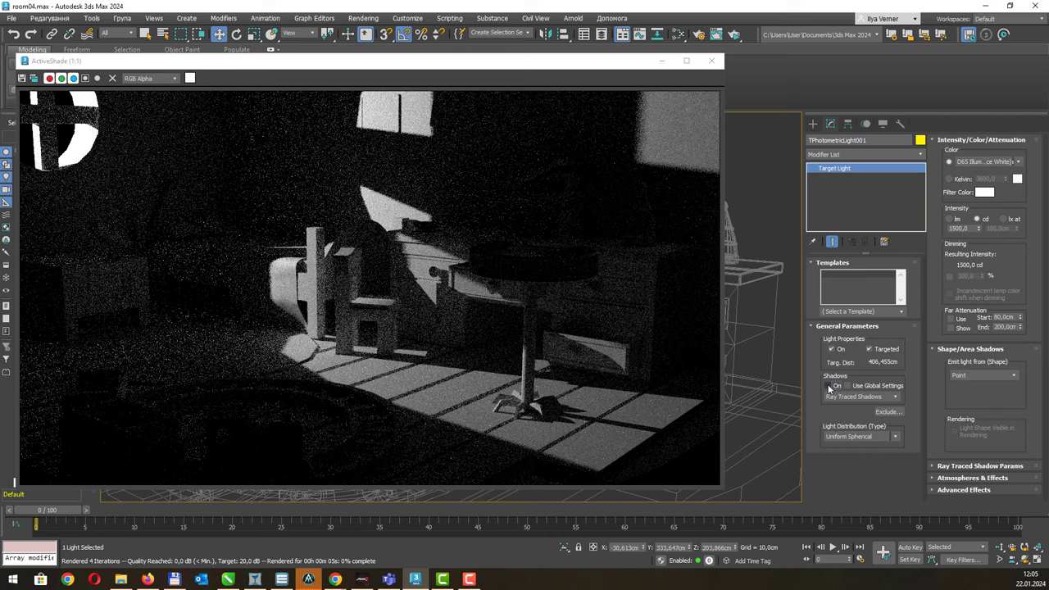
{"action": "left_click", "coordinate": [828, 386]}
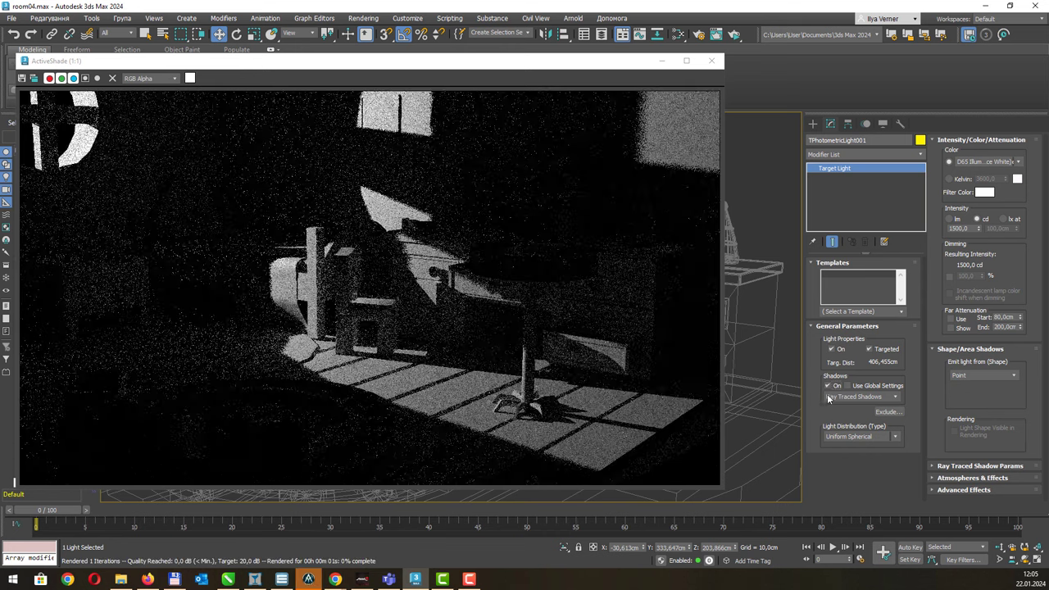
{"action": "left_click", "coordinate": [869, 396]}
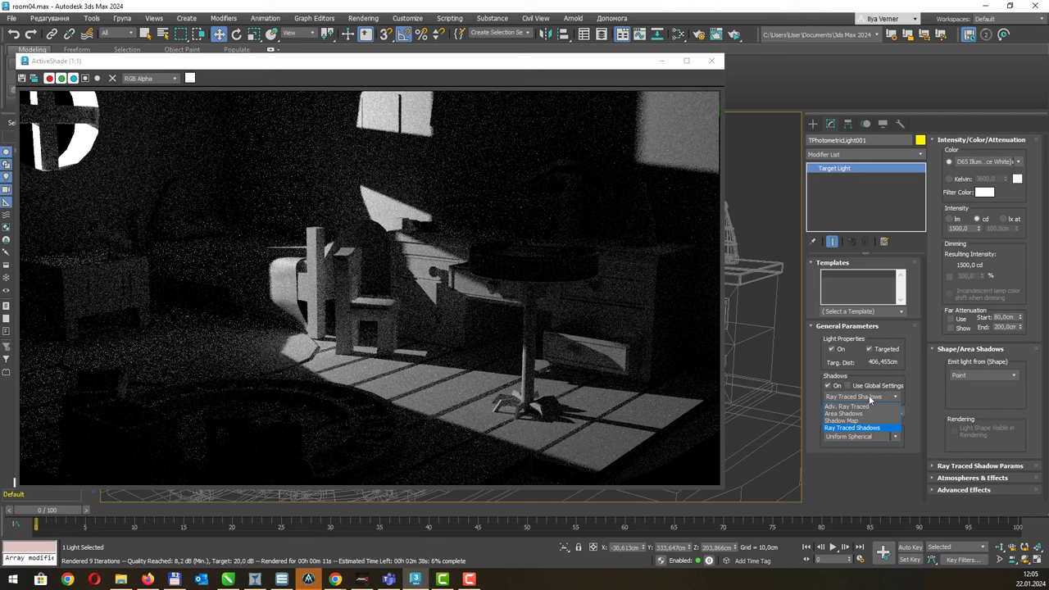
{"action": "left_click", "coordinate": [869, 395]}
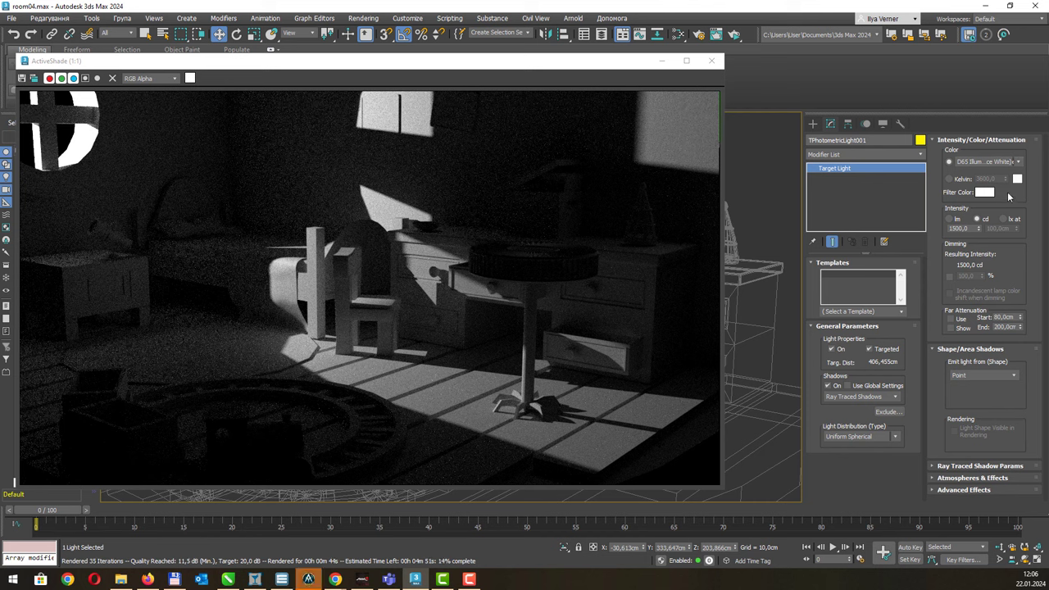
Step: Set TPhotometricLight001's intensity to 15000 cd
{"action": "double_click", "coordinate": [955, 228]}
{"action": "type", "text": "15000"}
{"action": "key", "text": "Return"}
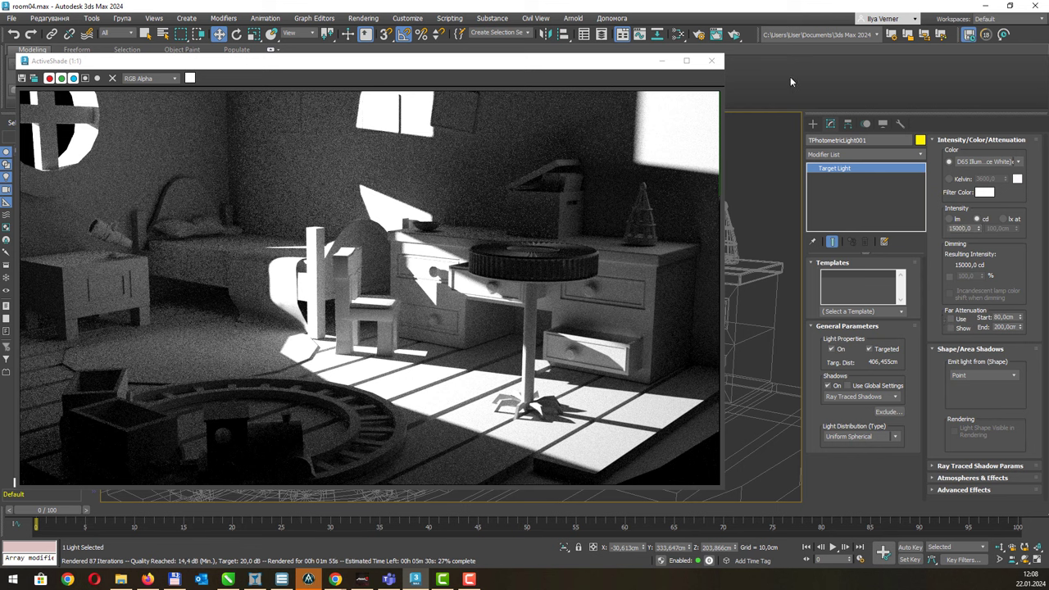
Step: Change the exposure EV Compensation to 1.0 EV, then close Environment and Effects
{"action": "key", "text": "8"}
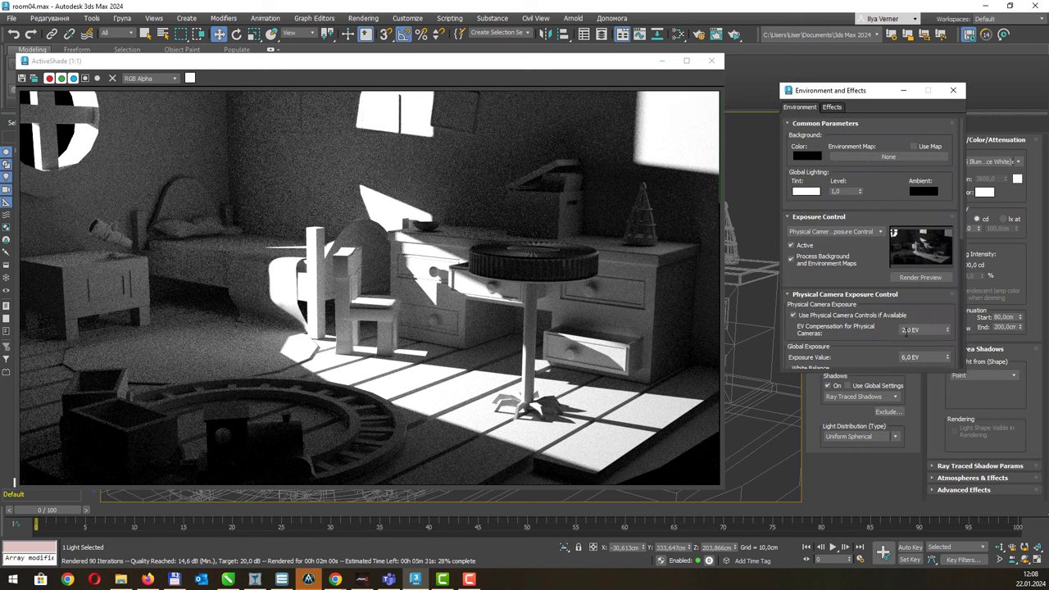
{"action": "left_click", "coordinate": [905, 329]}
{"action": "key", "text": "Delete"}
{"action": "type", "text": "1"}
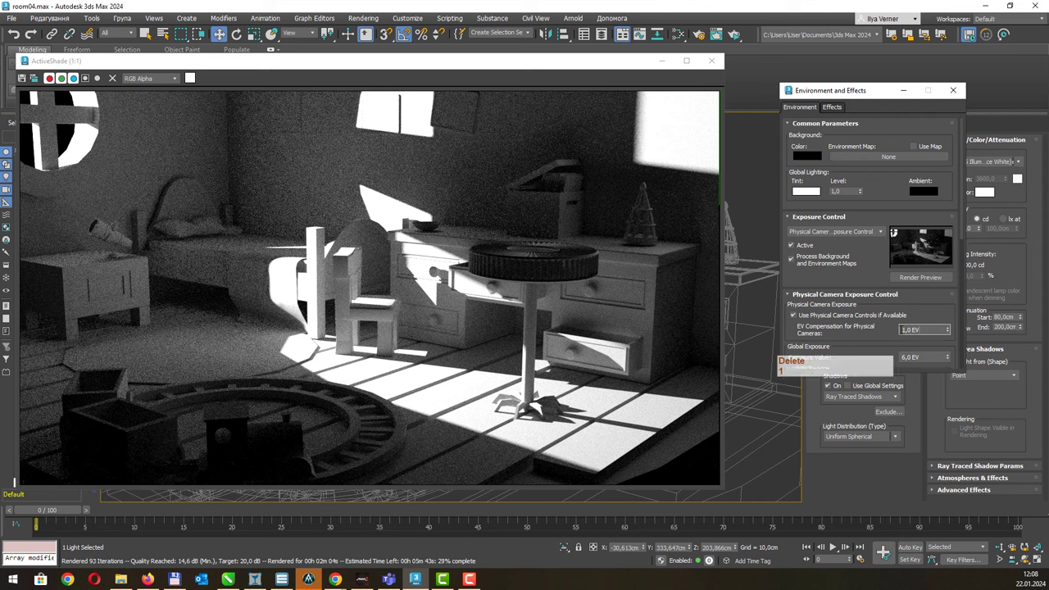
{"action": "key", "text": "Return"}
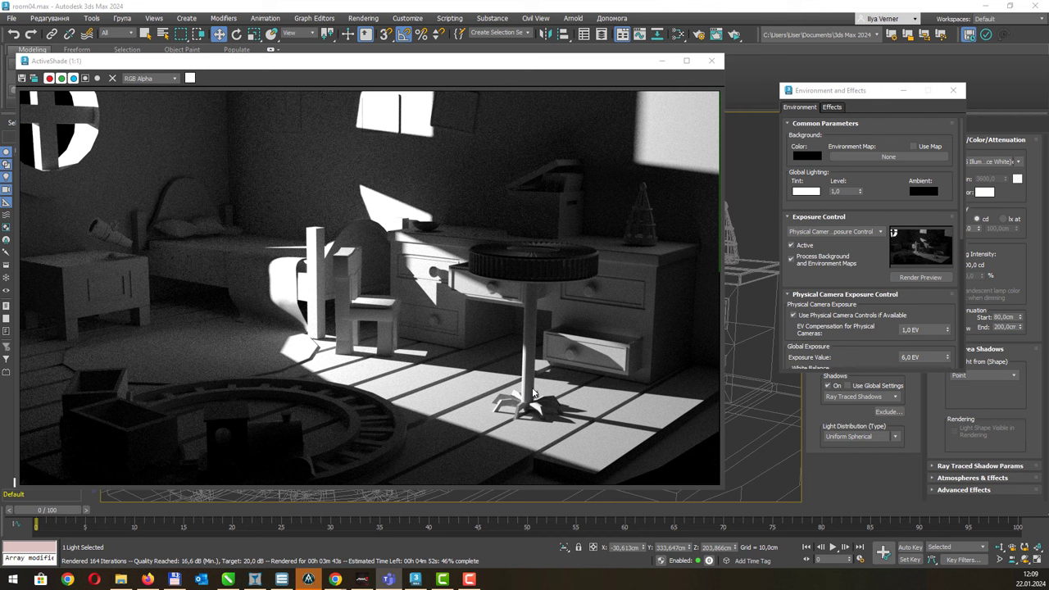
{"action": "left_click", "coordinate": [952, 90]}
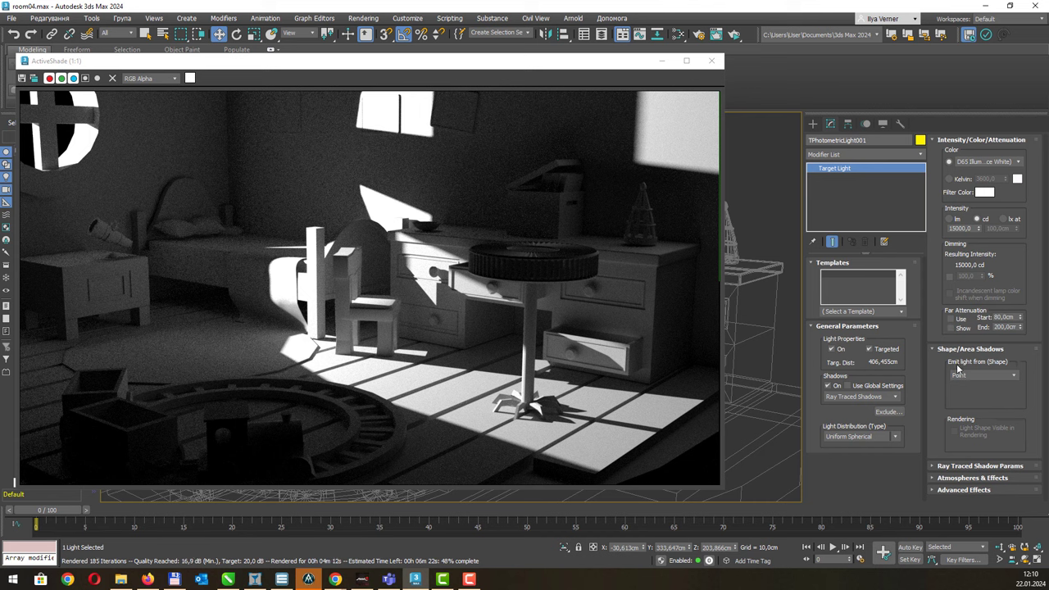
{"action": "left_click", "coordinate": [1014, 376]}
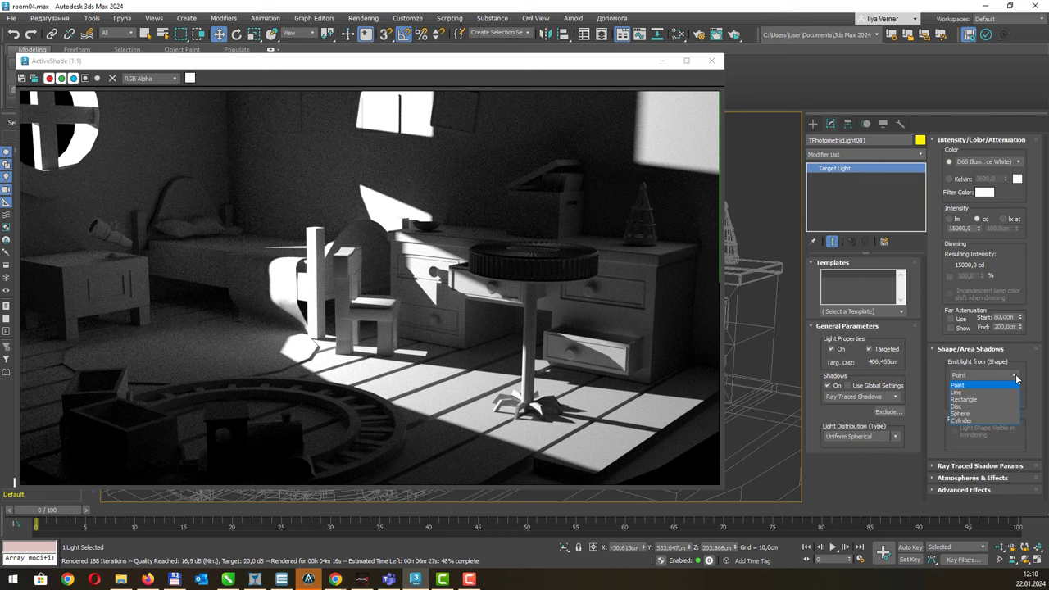
{"action": "left_click", "coordinate": [411, 134]}
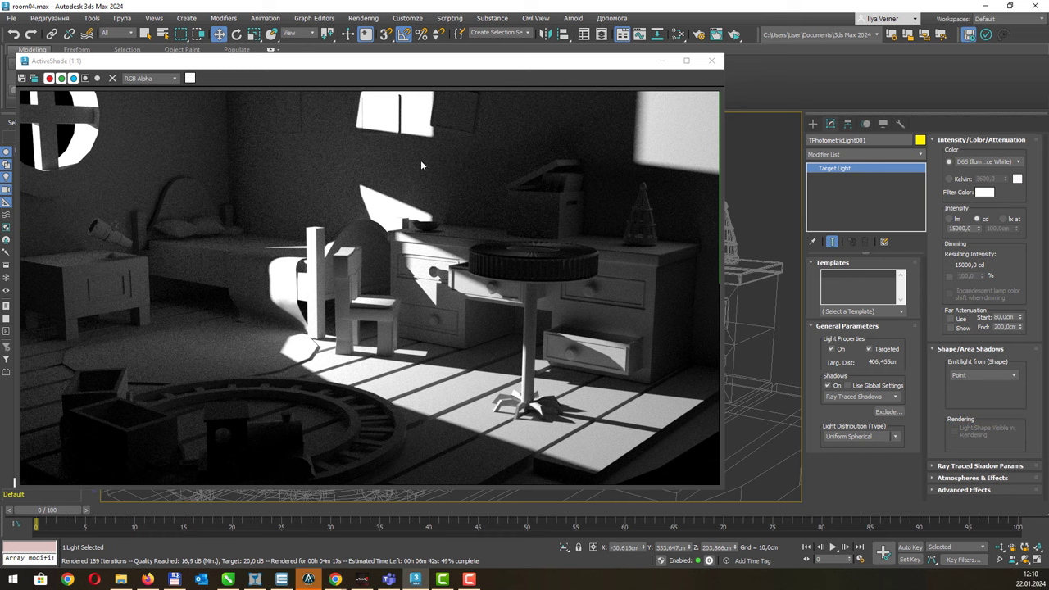
Step: Move the ActiveShade window down, collapse the ribbon to panel titles, and pan the camera view
{"action": "mouse_move", "coordinate": [447, 61]}
{"action": "left_mouse_down"}
{"action": "mouse_move", "coordinate": [457, 243]}
{"action": "mouse_move", "coordinate": [459, 223]}
{"action": "left_mouse_up"}
{"action": "mouse_move", "coordinate": [405, 160]}
{"action": "middle_mouse_down"}
{"action": "mouse_move", "coordinate": [531, 167]}
{"action": "mouse_move", "coordinate": [492, 175]}
{"action": "mouse_move", "coordinate": [518, 190]}
{"action": "mouse_move", "coordinate": [510, 175]}
{"action": "middle_mouse_up"}
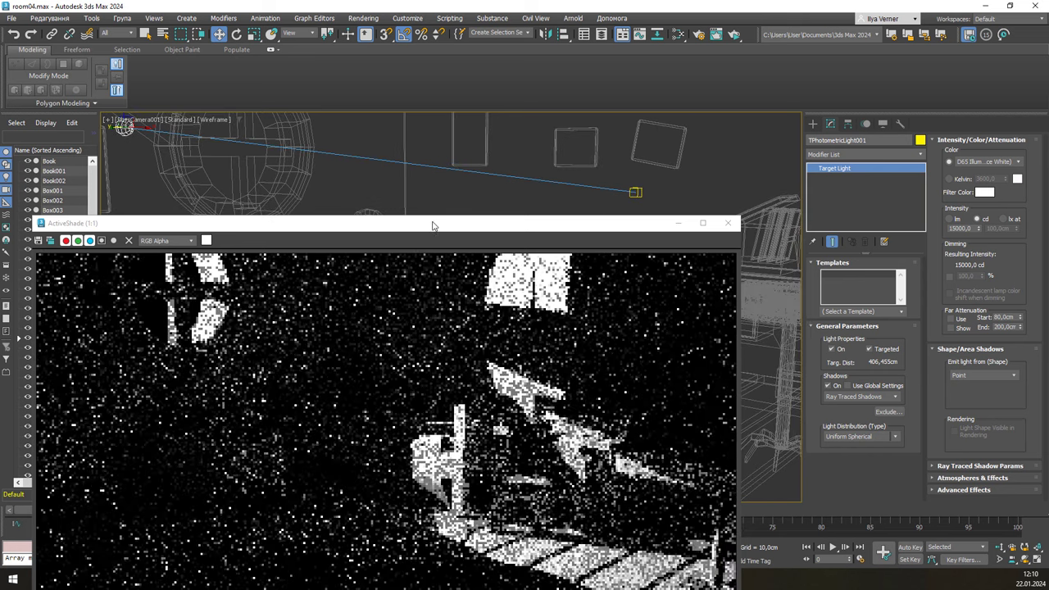
{"action": "mouse_move", "coordinate": [433, 225]}
{"action": "left_mouse_down"}
{"action": "mouse_move", "coordinate": [414, 210]}
{"action": "mouse_move", "coordinate": [405, 227]}
{"action": "left_mouse_up"}
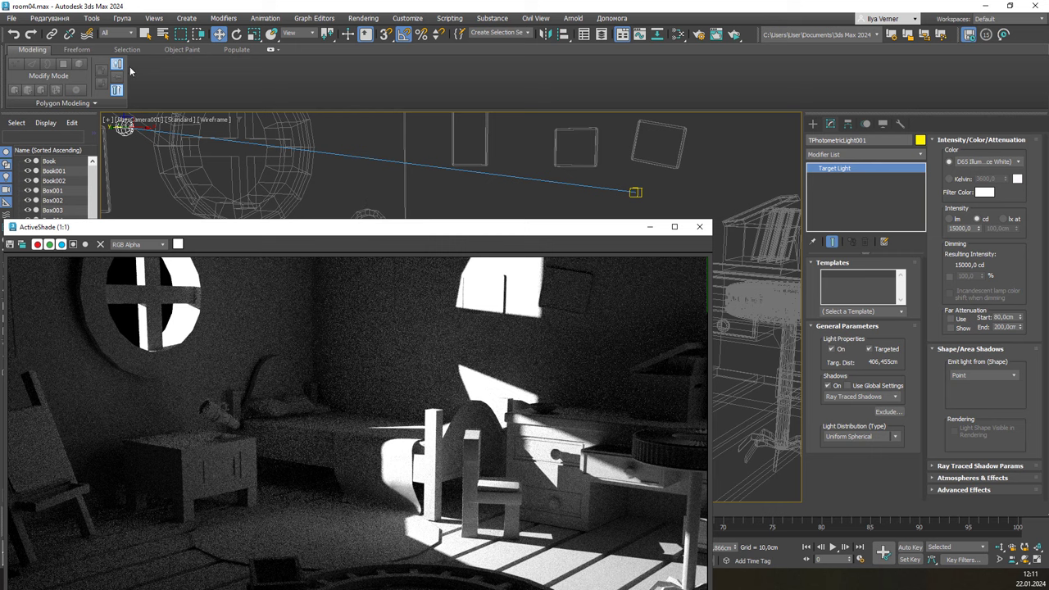
{"action": "left_click", "coordinate": [271, 50]}
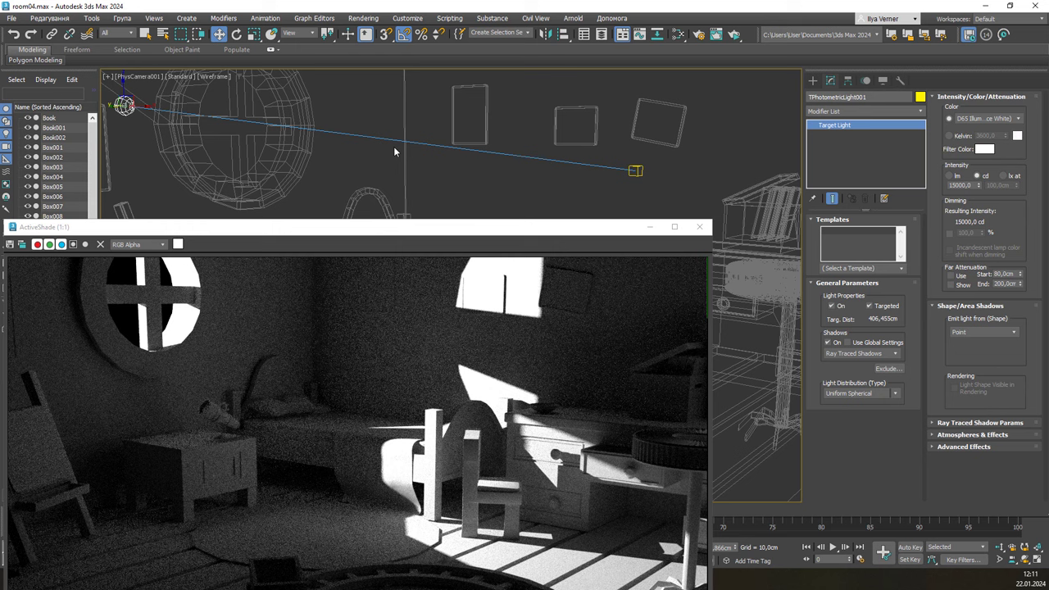
{"action": "middle_click_drag", "start_coordinate": [393, 145], "coordinate": [400, 152]}
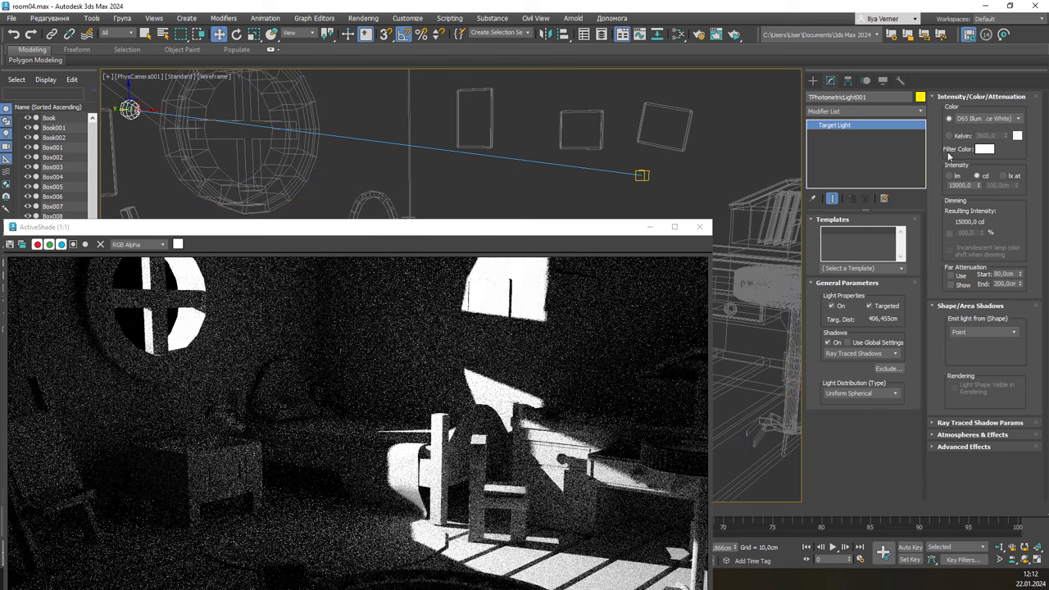
Step: Change the target light's emitter shape from a point to a 122 cm Line
{"action": "left_click", "coordinate": [999, 332]}
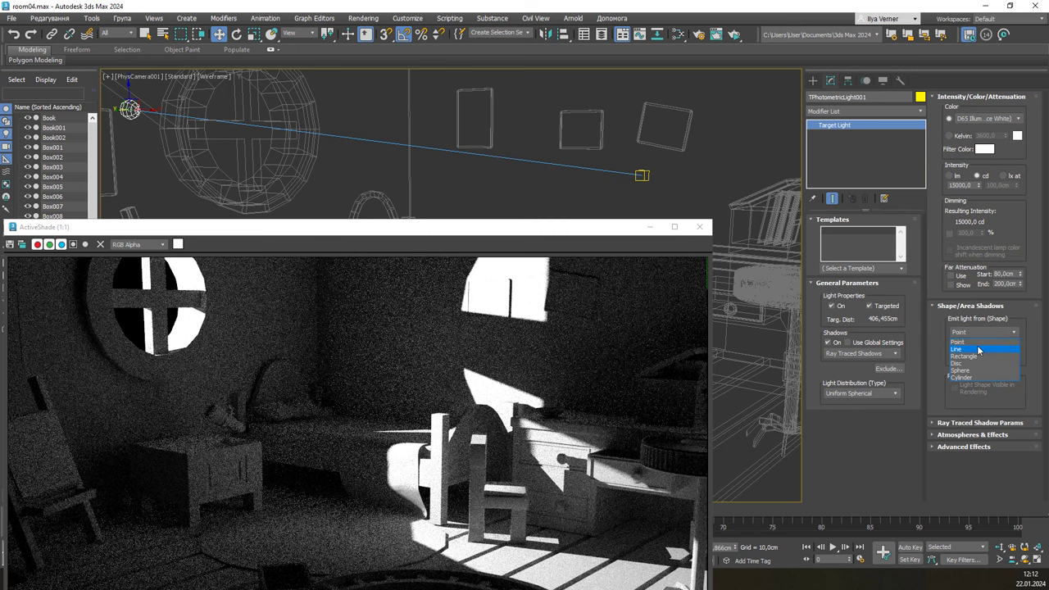
{"action": "left_click", "coordinate": [978, 350]}
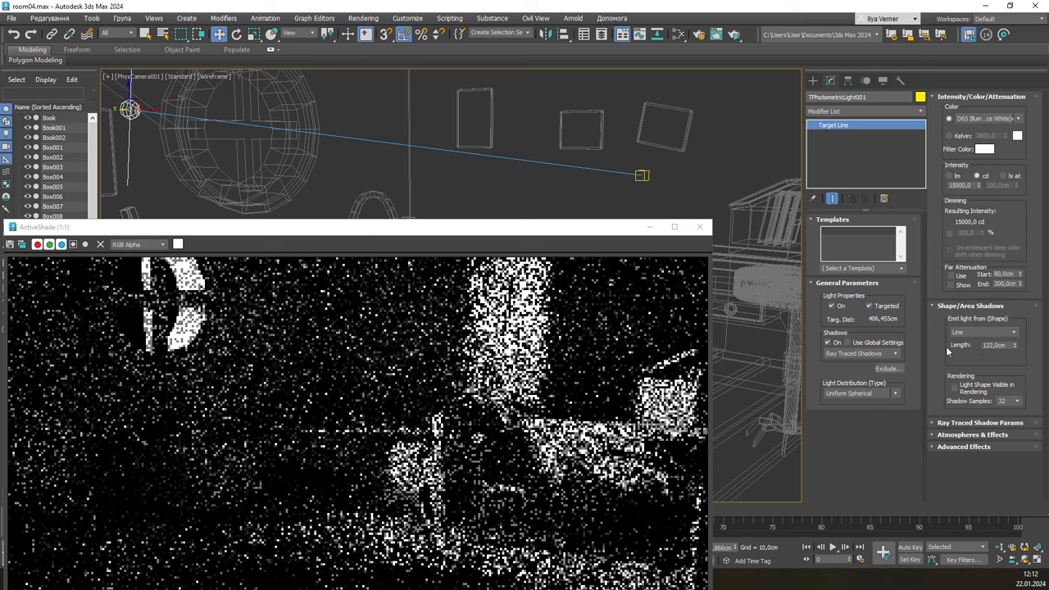
{"action": "left_click", "coordinate": [234, 146]}
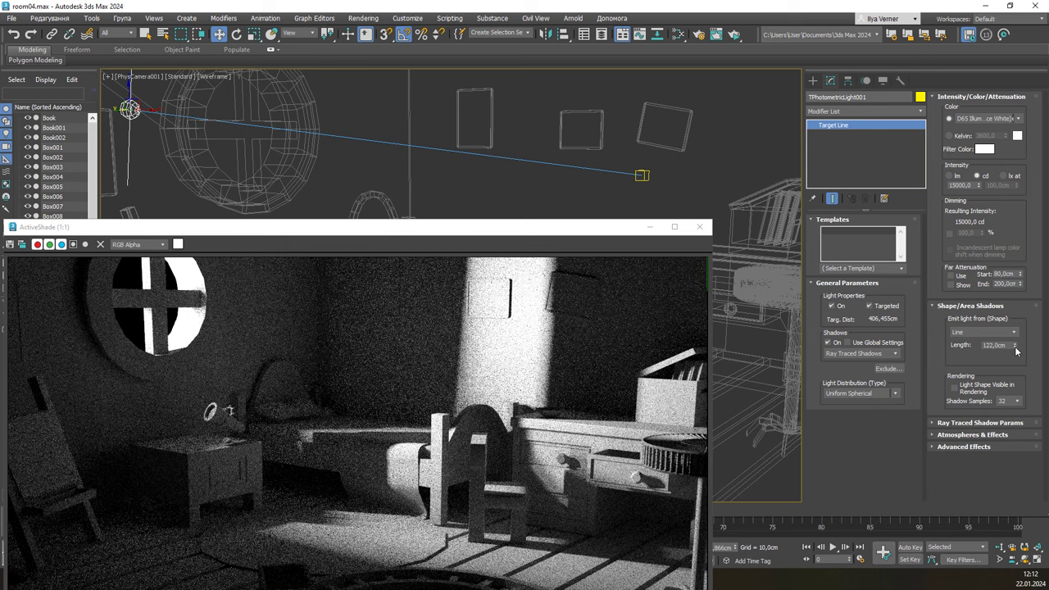
Step: Adjust the line emitter's Length spinner, settling at about 70,418 cm
{"action": "mouse_move", "coordinate": [1014, 351]}
{"action": "left_mouse_down"}
{"action": "mouse_move", "coordinate": [1015, 396]}
{"action": "mouse_move", "coordinate": [1019, 359]}
{"action": "left_mouse_up"}
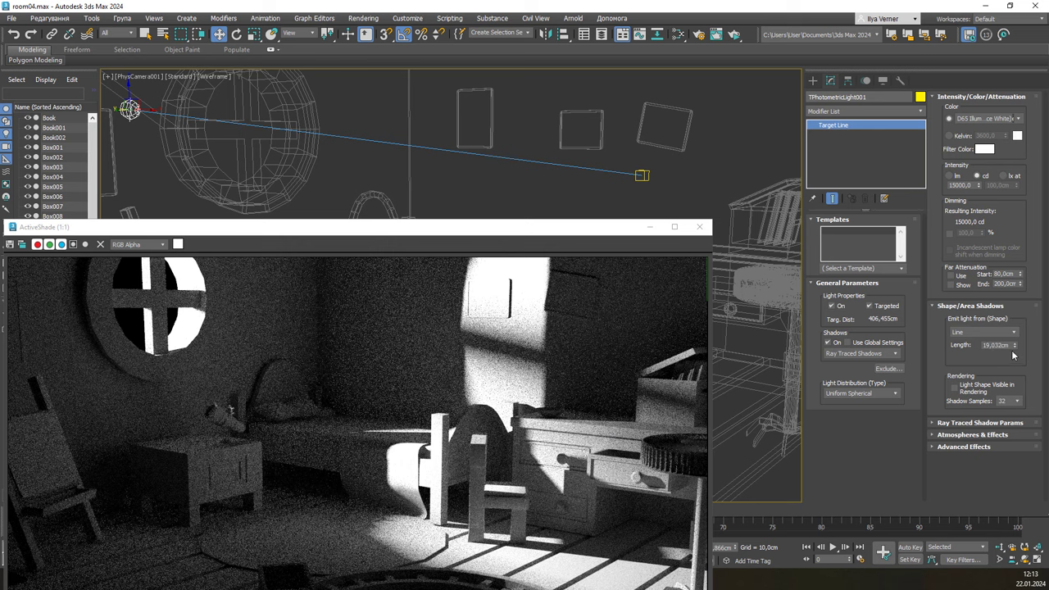
{"action": "left_click_drag", "start_coordinate": [1015, 345], "coordinate": [1035, 237]}
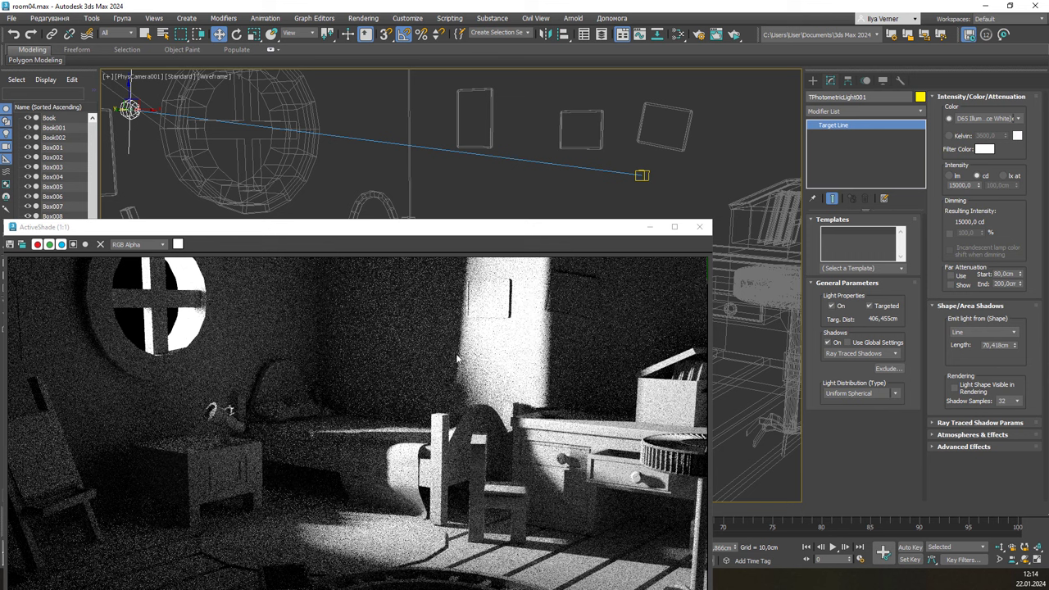
{"action": "type", "text": "80"}
{"action": "key", "text": "Return"}
Step: Switch the emitter to a 123,373 × 110,410 cm Rectangle and enlarge and center the ActiveShade window
{"action": "left_click", "coordinate": [1000, 333]}
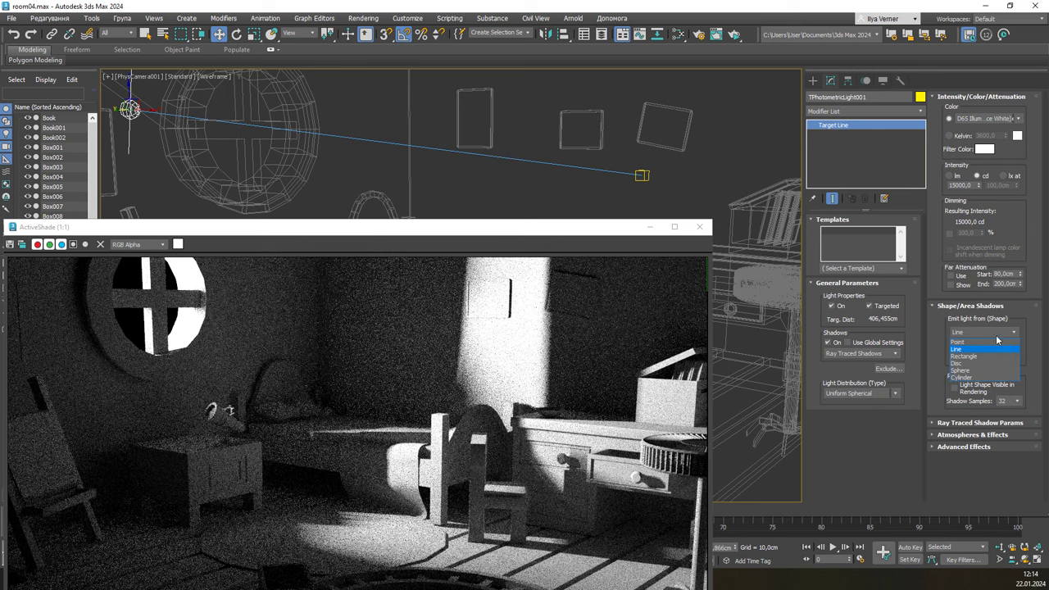
{"action": "left_click", "coordinate": [987, 357]}
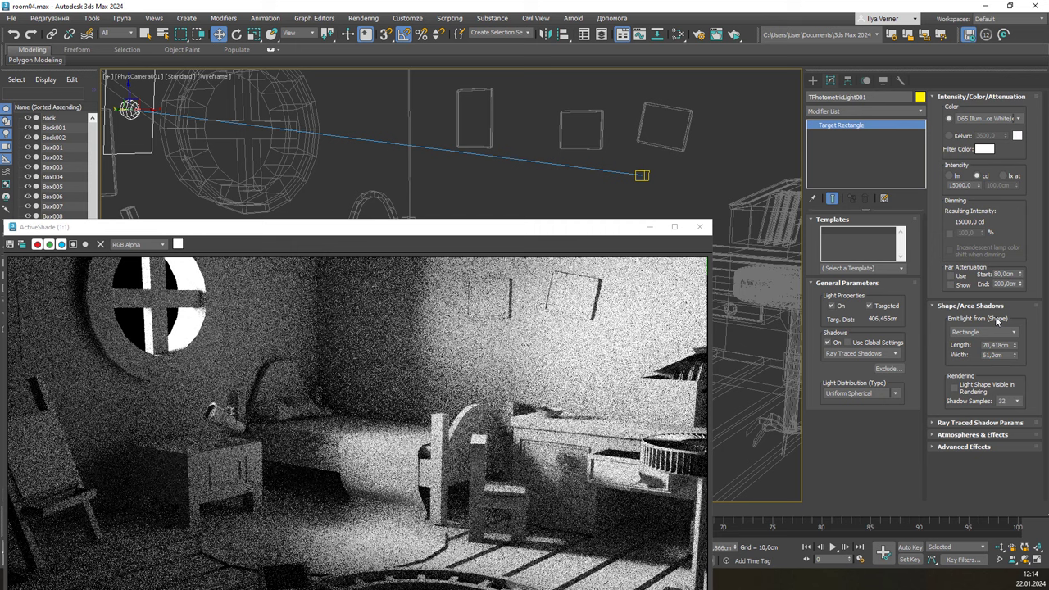
{"action": "left_click_drag", "start_coordinate": [1015, 345], "coordinate": [1017, 336]}
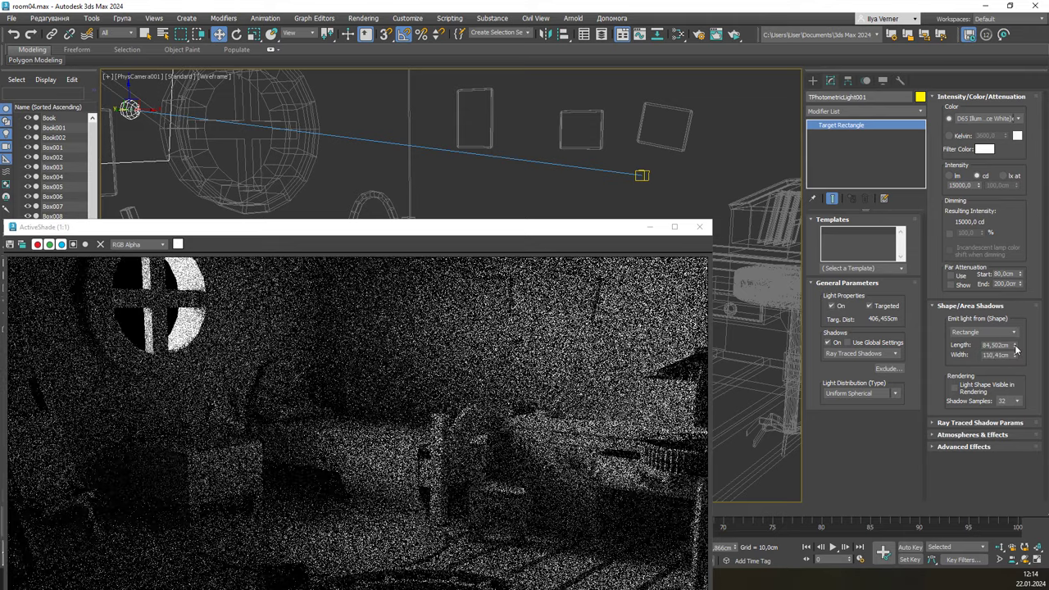
{"action": "left_click_drag", "start_coordinate": [1015, 345], "coordinate": [1017, 315]}
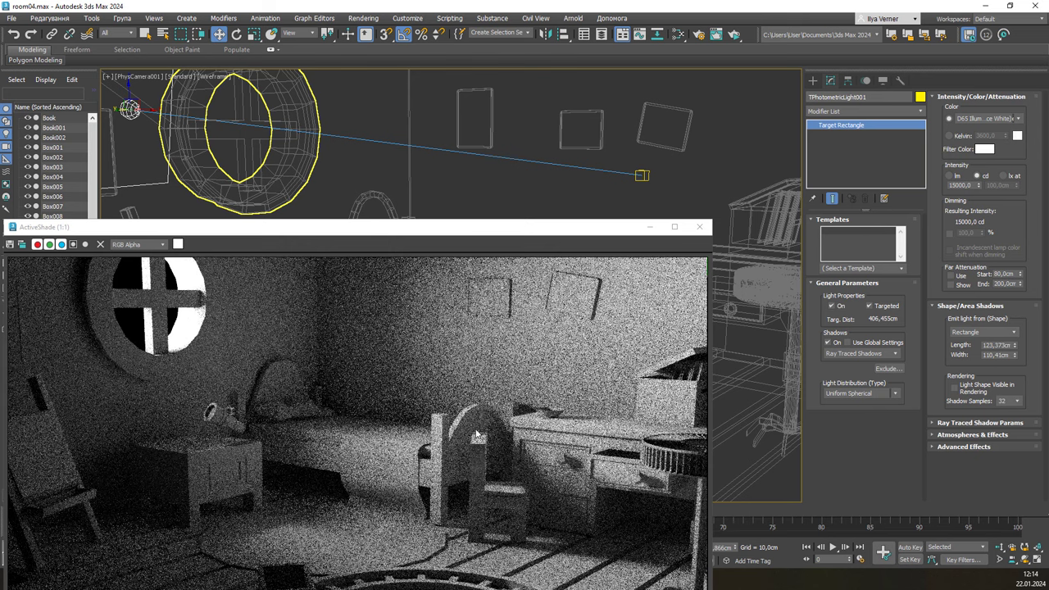
{"action": "left_click_drag", "start_coordinate": [459, 227], "coordinate": [722, 84]}
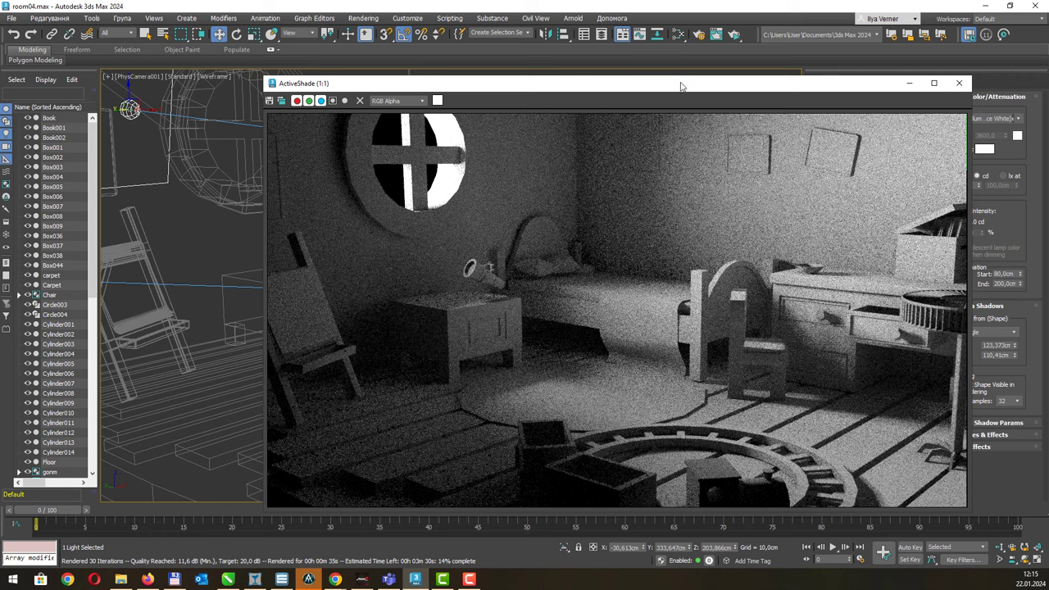
{"action": "left_click_drag", "start_coordinate": [684, 83], "coordinate": [603, 85]}
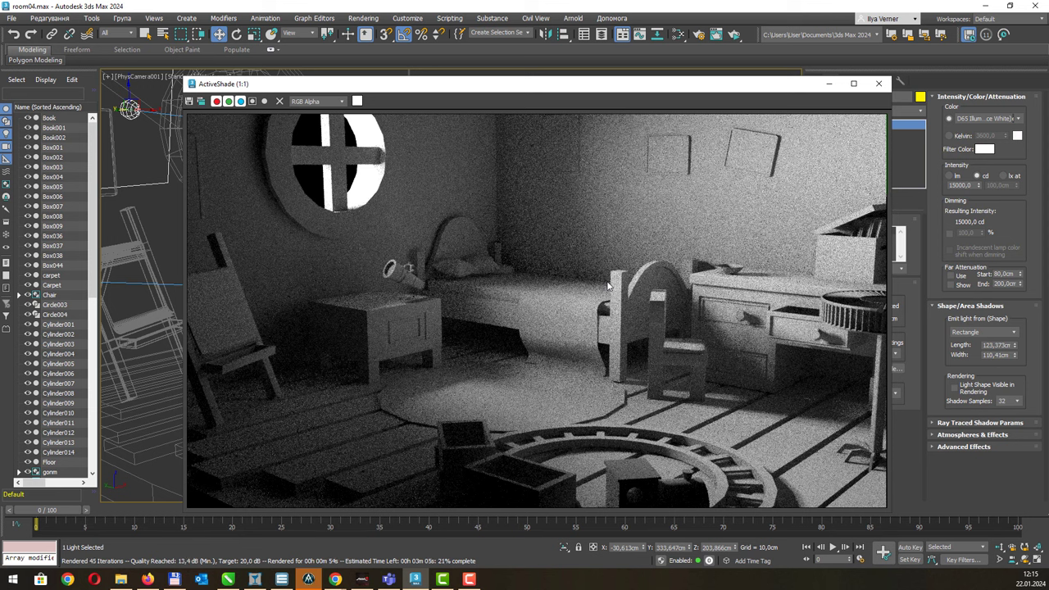
Step: Switch the emitter to a Disc with a radius of about 28,47 cm
{"action": "left_click", "coordinate": [986, 332]}
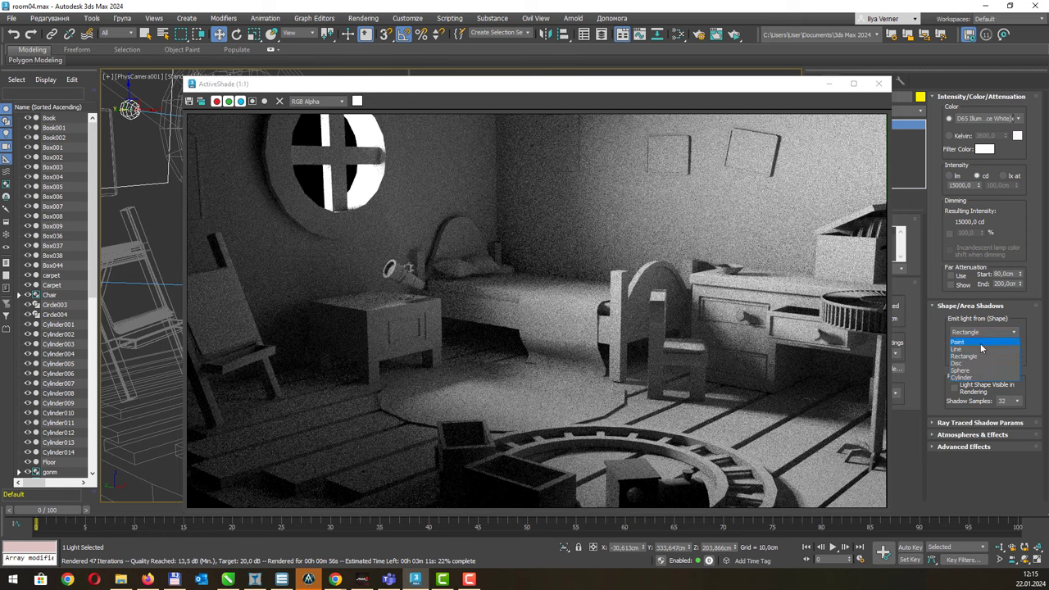
{"action": "left_click", "coordinate": [974, 363]}
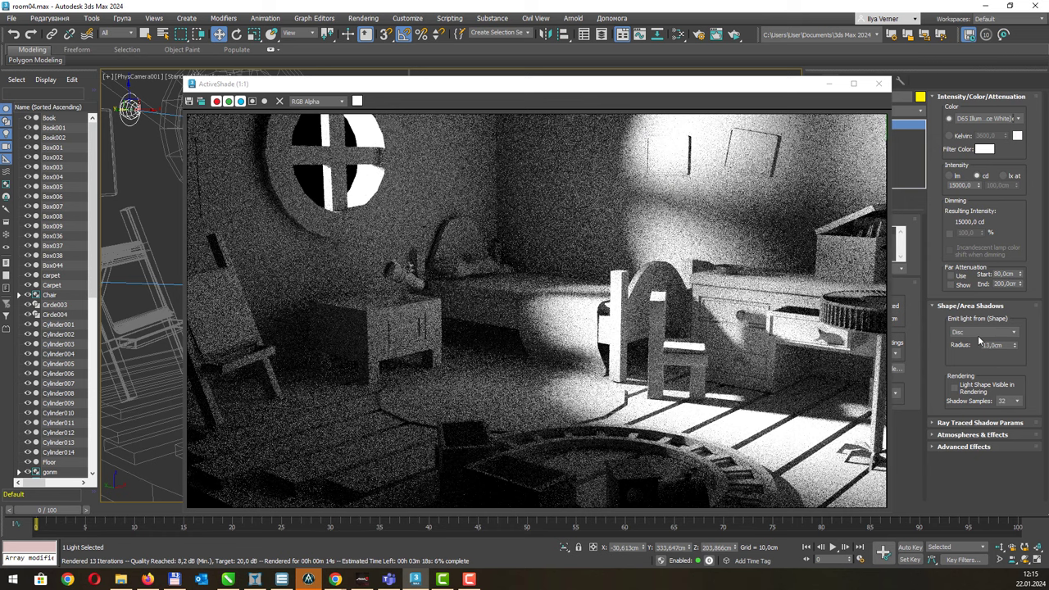
{"action": "left_click_drag", "start_coordinate": [1019, 346], "coordinate": [1019, 278]}
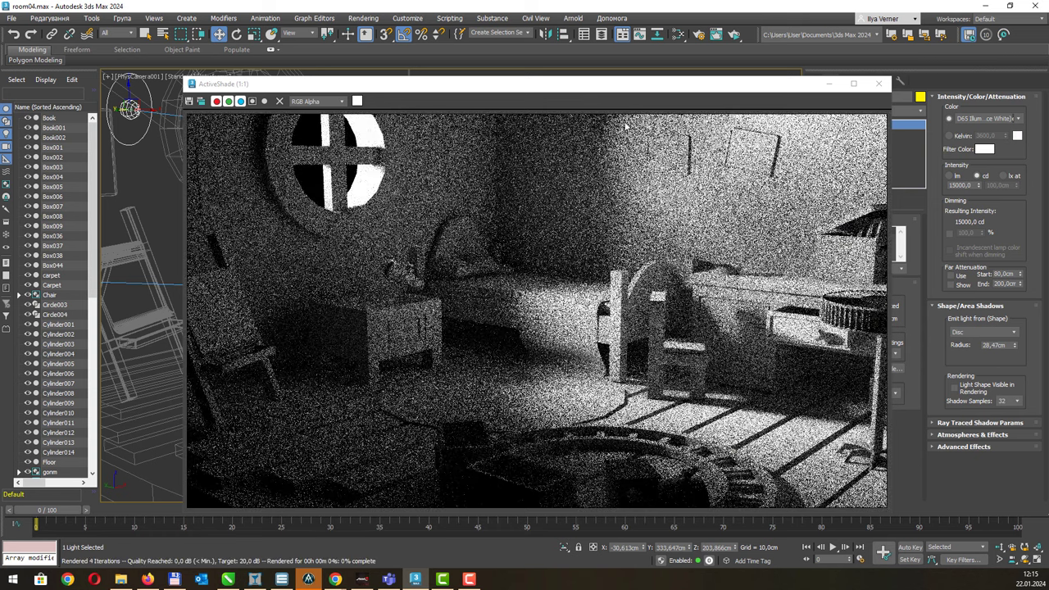
Step: Try a Sphere emitter, set its radius to 13,153 cm, then switch to Cylinder
{"action": "left_click", "coordinate": [986, 333]}
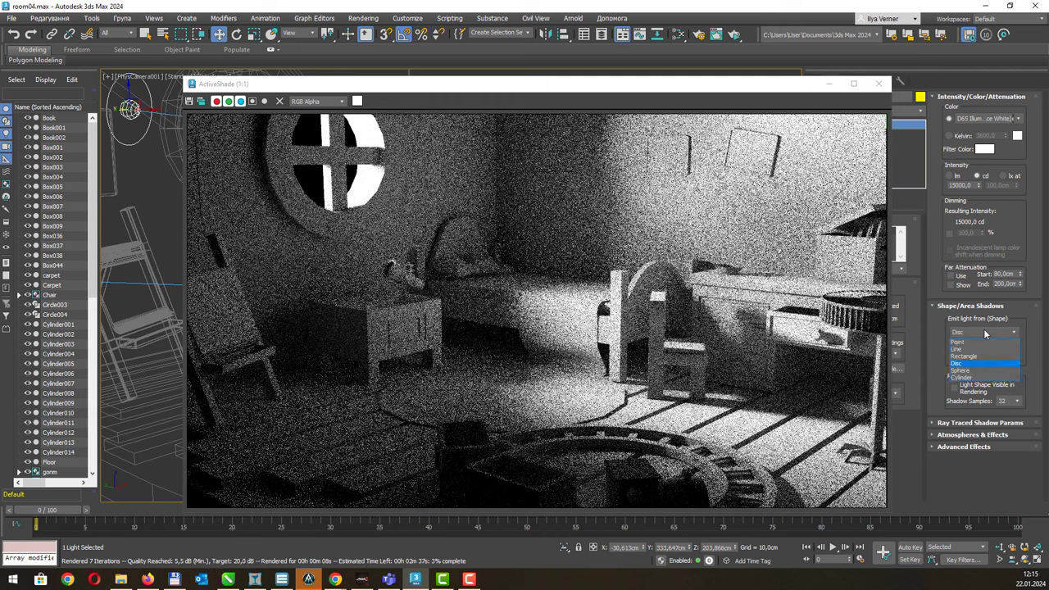
{"action": "left_click", "coordinate": [974, 371]}
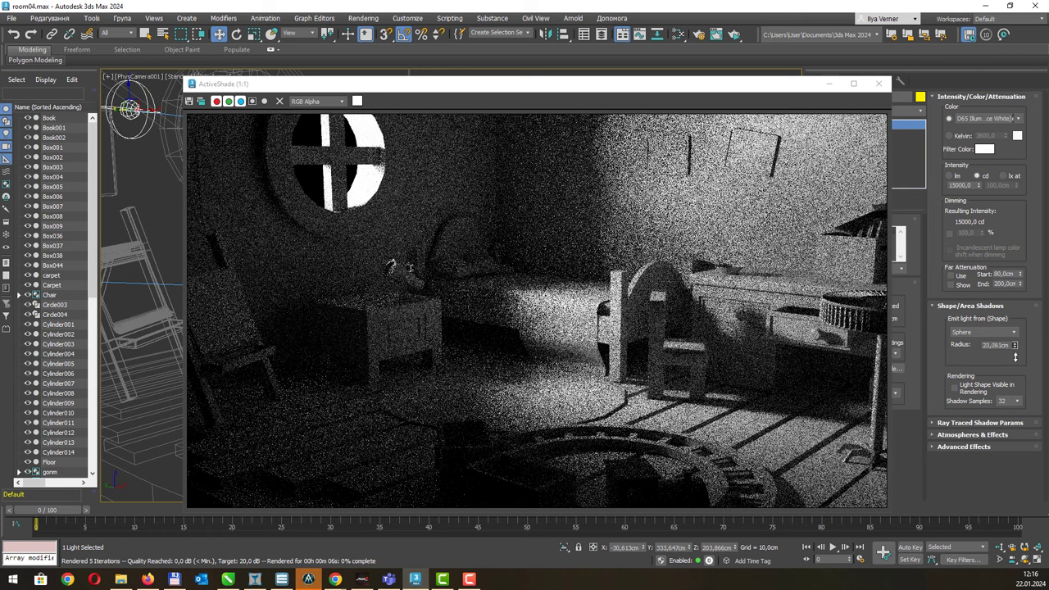
{"action": "left_click_drag", "start_coordinate": [1016, 350], "coordinate": [1015, 385]}
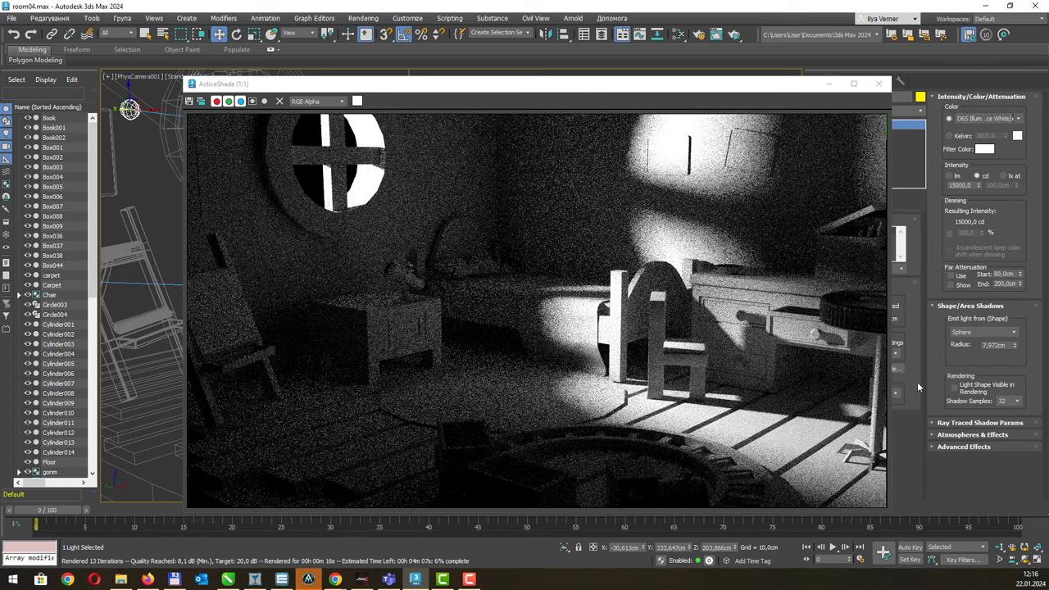
{"action": "left_click_drag", "start_coordinate": [1014, 345], "coordinate": [974, 336]}
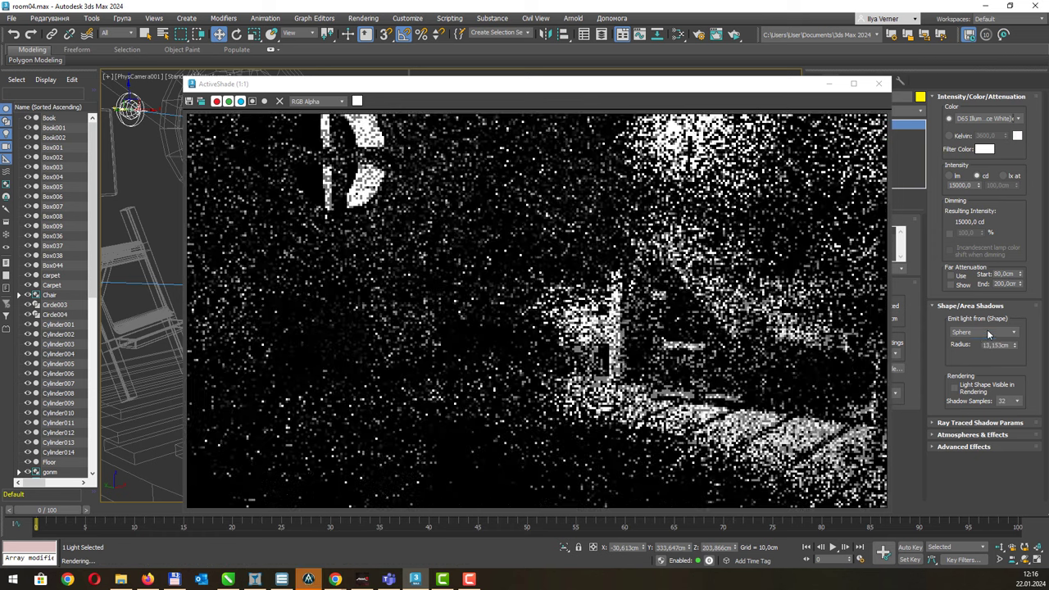
{"action": "left_click", "coordinate": [988, 334]}
{"action": "left_click", "coordinate": [981, 378]}
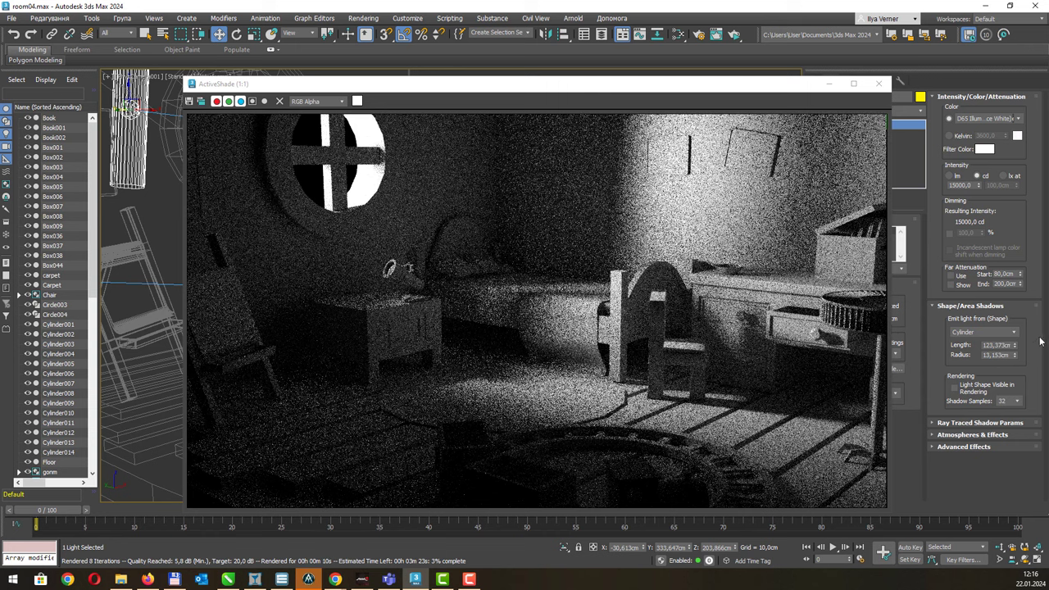
Step: Switch the emitter back to a 123,373 × 110,41 cm Rectangle and move ActiveShade aside
{"action": "left_click", "coordinate": [1005, 332]}
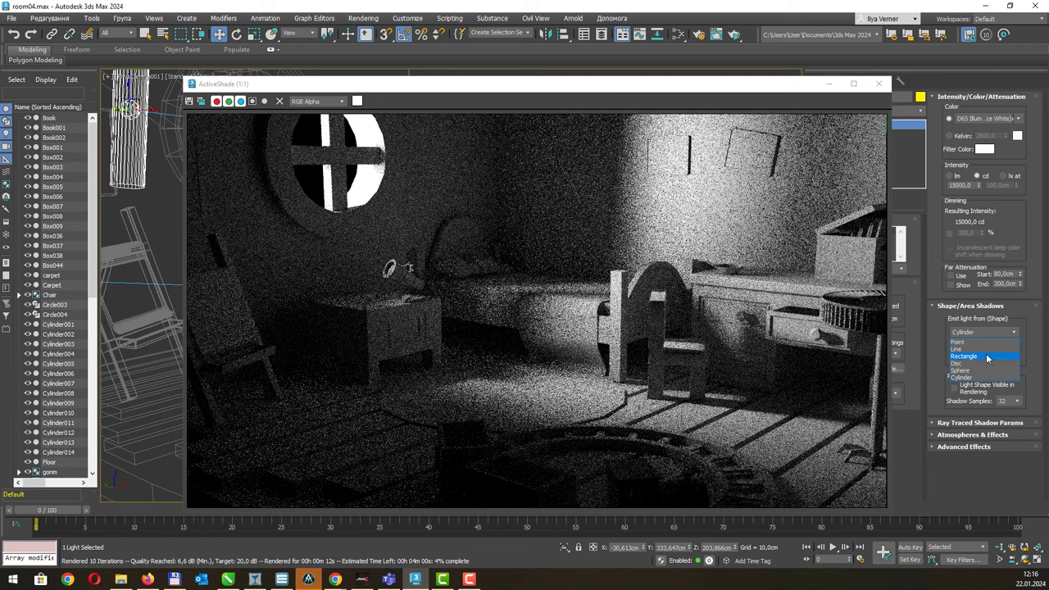
{"action": "left_click", "coordinate": [987, 358]}
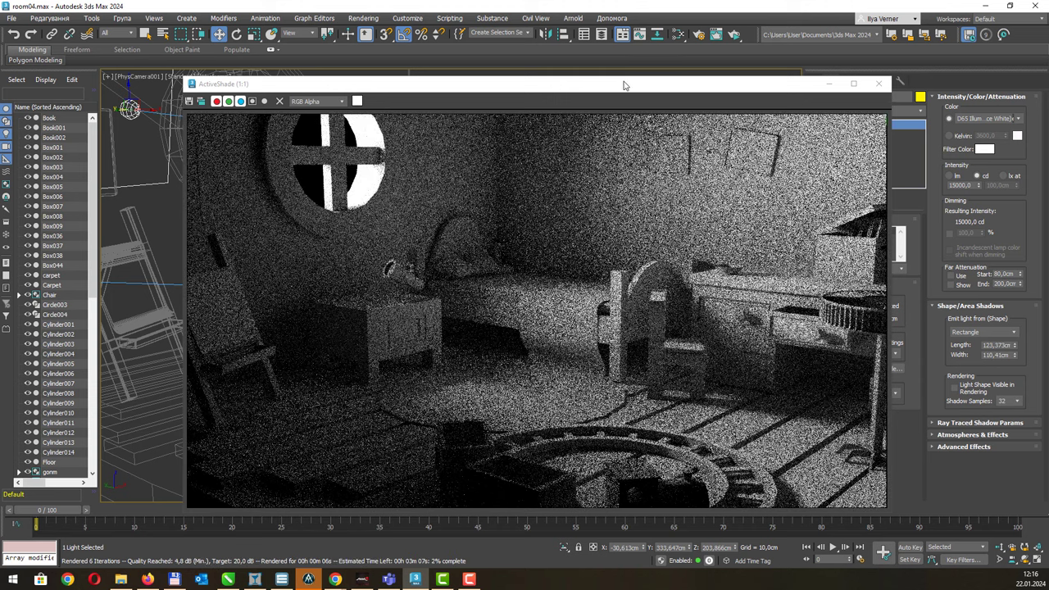
{"action": "left_click_drag", "start_coordinate": [625, 84], "coordinate": [526, 83]}
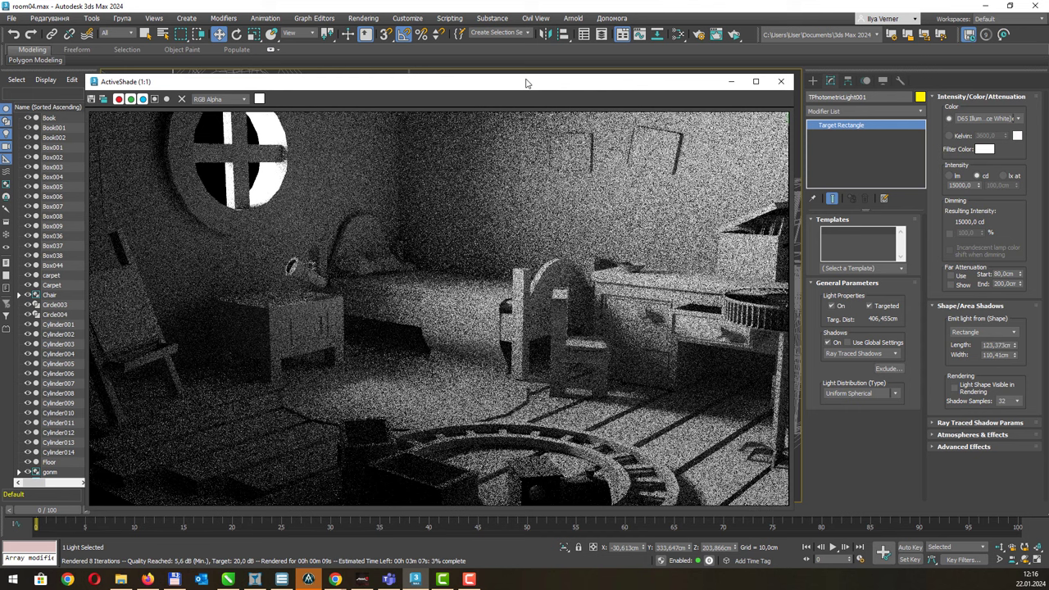
Step: Check the Templates and Light Distribution lists unchanged, then move ActiveShade down and pan toward the light
{"action": "left_click", "coordinate": [903, 268]}
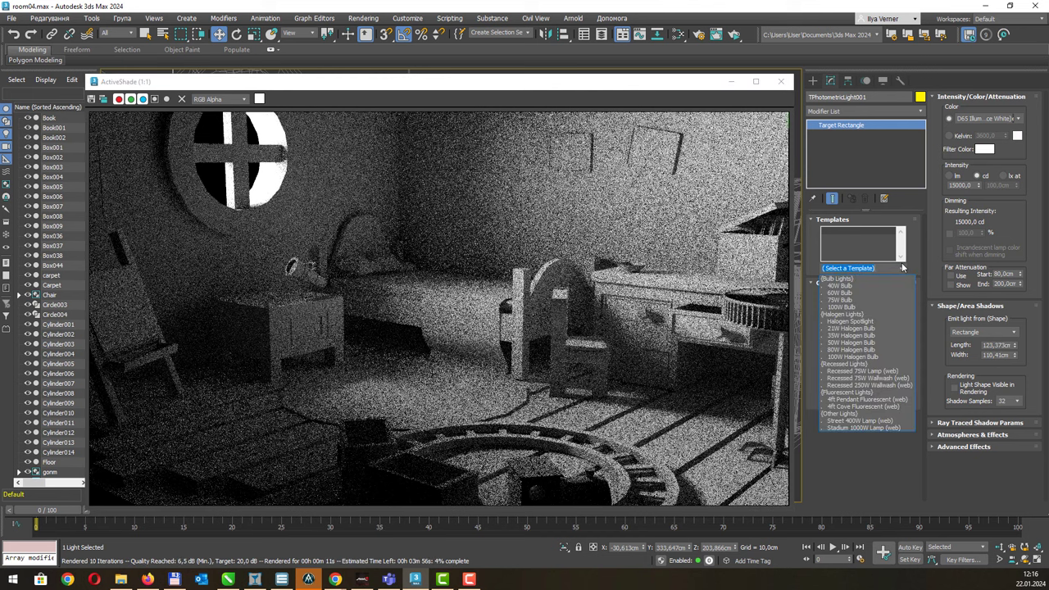
{"action": "left_click", "coordinate": [902, 268]}
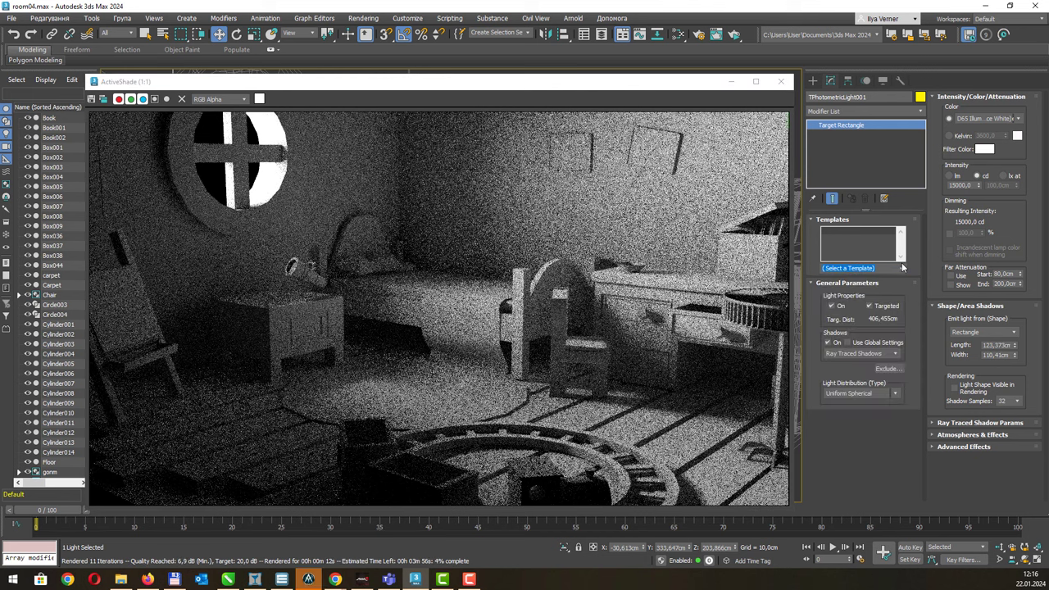
{"action": "left_click", "coordinate": [893, 395]}
{"action": "left_click", "coordinate": [893, 397]}
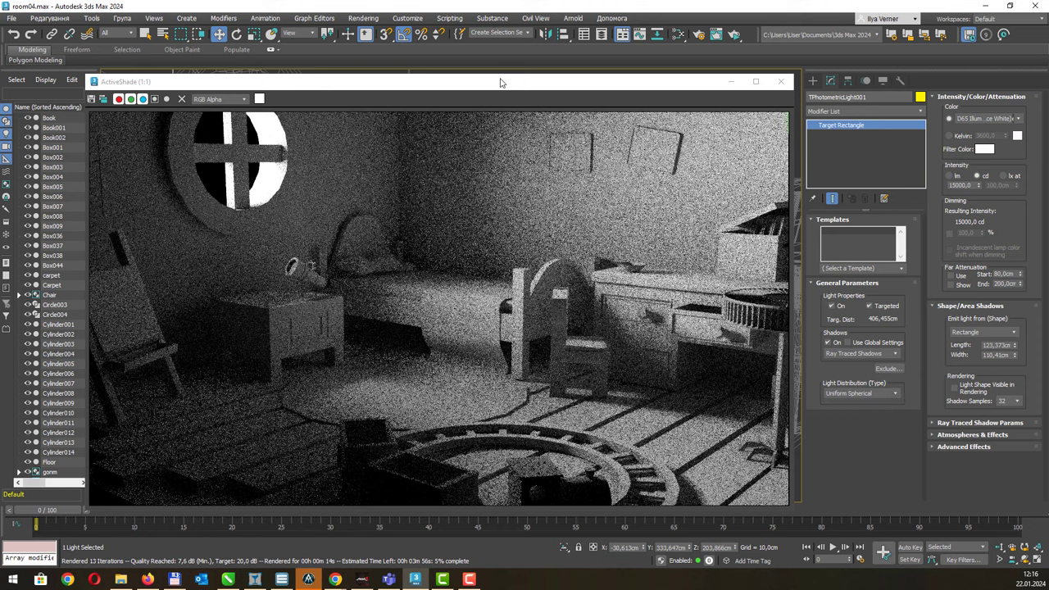
{"action": "mouse_move", "coordinate": [499, 82]}
{"action": "left_mouse_down"}
{"action": "mouse_move", "coordinate": [484, 203]}
{"action": "mouse_move", "coordinate": [437, 224]}
{"action": "left_mouse_up"}
{"action": "middle_click_drag", "start_coordinate": [423, 118], "coordinate": [464, 150]}
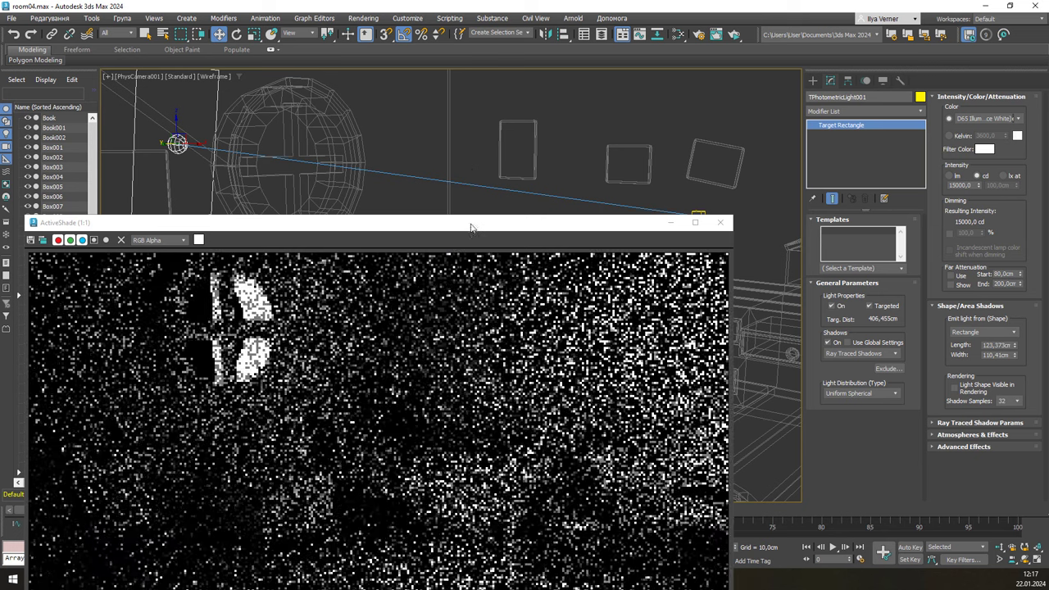
{"action": "left_click_drag", "start_coordinate": [472, 227], "coordinate": [456, 231]}
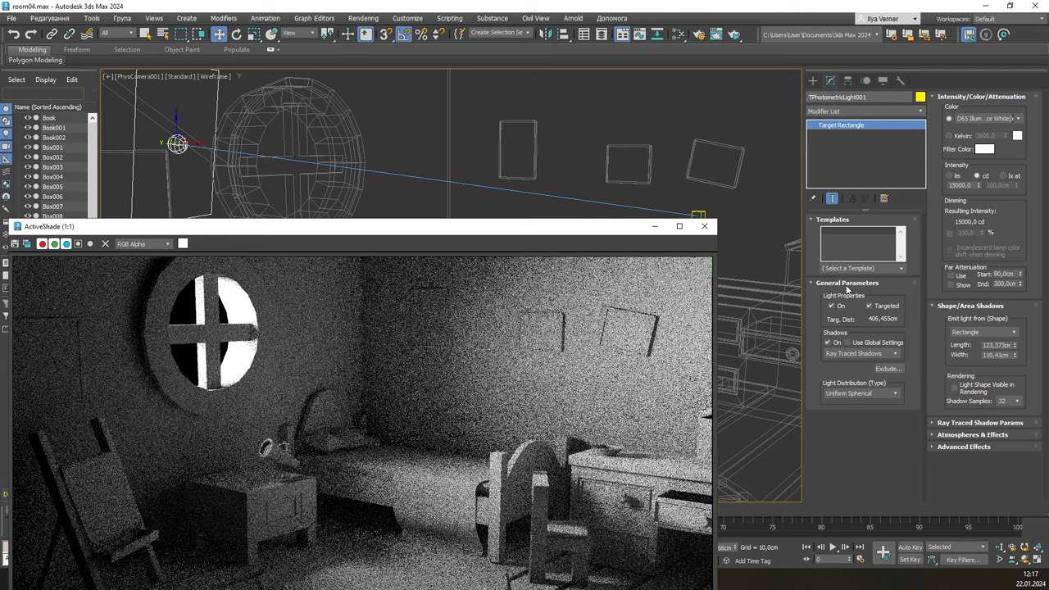
Step: Set the light distribution to Uniform Diffuse, then to Spotlight (hotspot 30, falloff 60)
{"action": "left_click", "coordinate": [888, 398]}
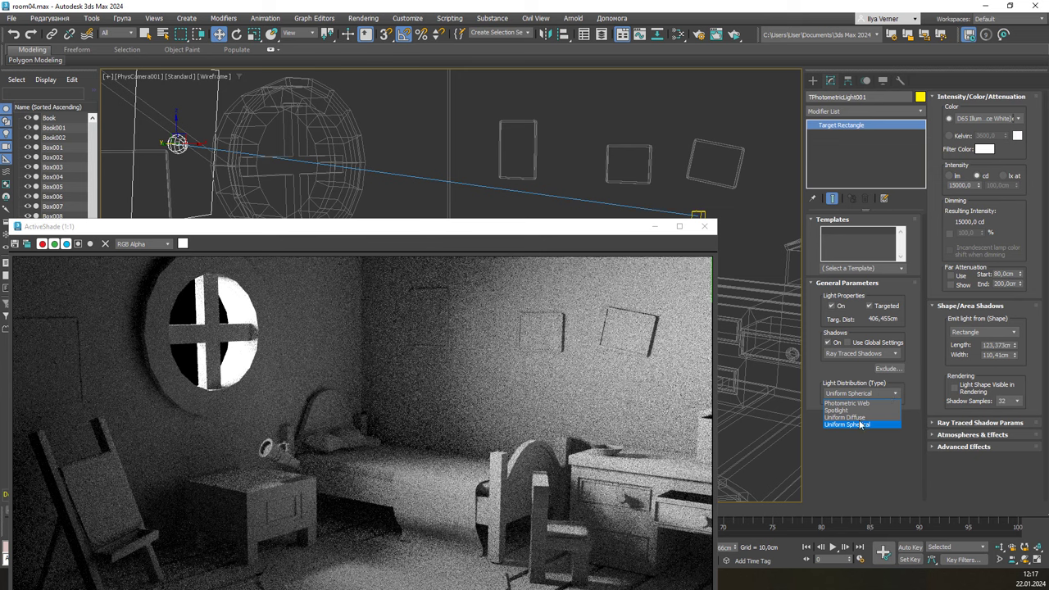
{"action": "left_click", "coordinate": [861, 418]}
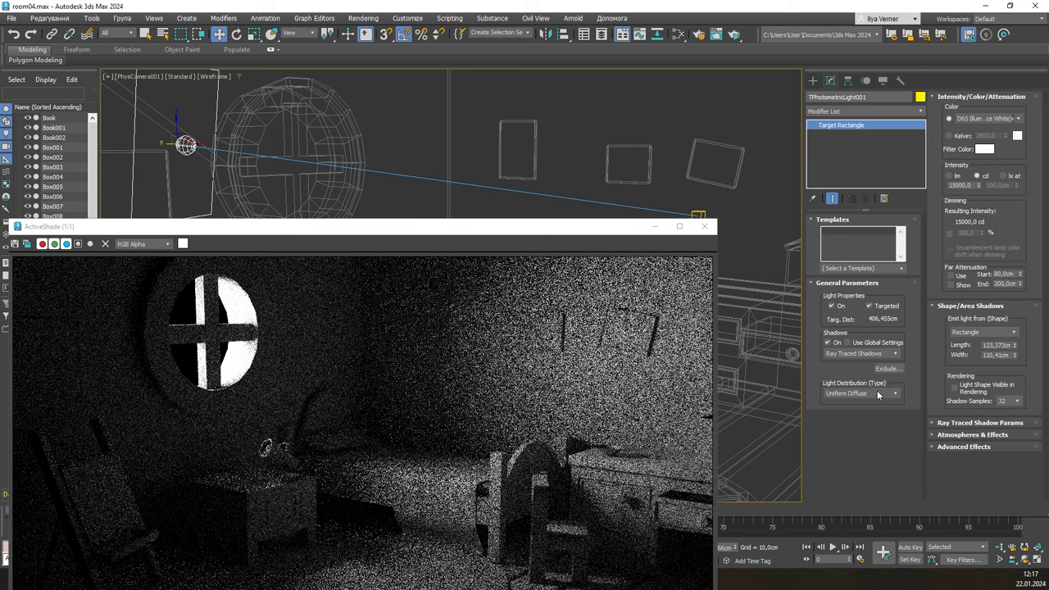
{"action": "left_click", "coordinate": [877, 394]}
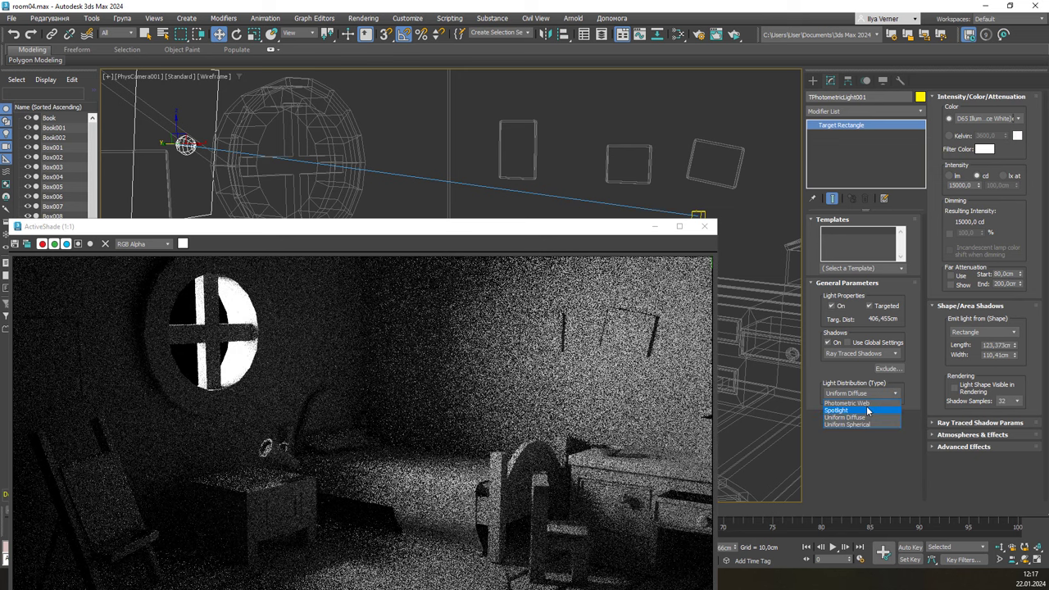
{"action": "left_click", "coordinate": [867, 409]}
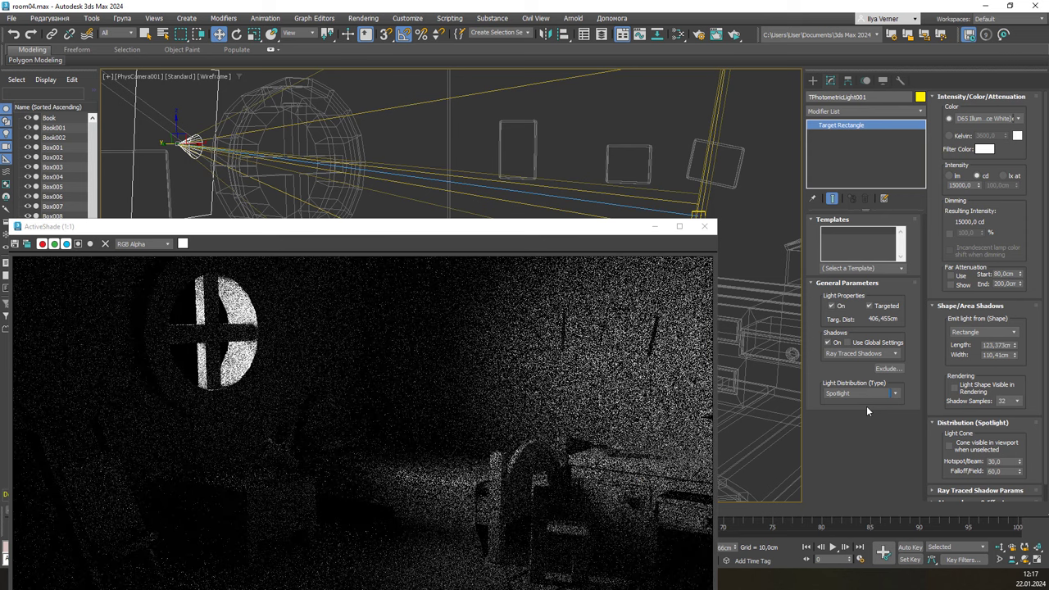
Step: Reposition the ActiveShade window and check the Shadows type list without changing it
{"action": "left_click_drag", "start_coordinate": [547, 233], "coordinate": [642, 385]}
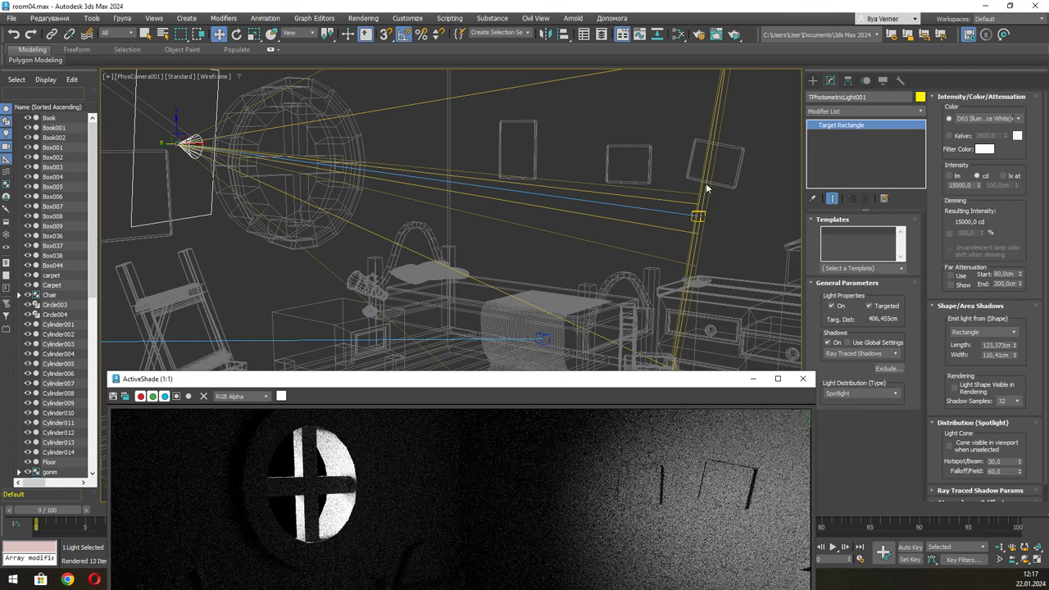
{"action": "mouse_move", "coordinate": [663, 381]}
{"action": "left_mouse_down"}
{"action": "mouse_move", "coordinate": [592, 246]}
{"action": "mouse_move", "coordinate": [596, 115]}
{"action": "left_mouse_up"}
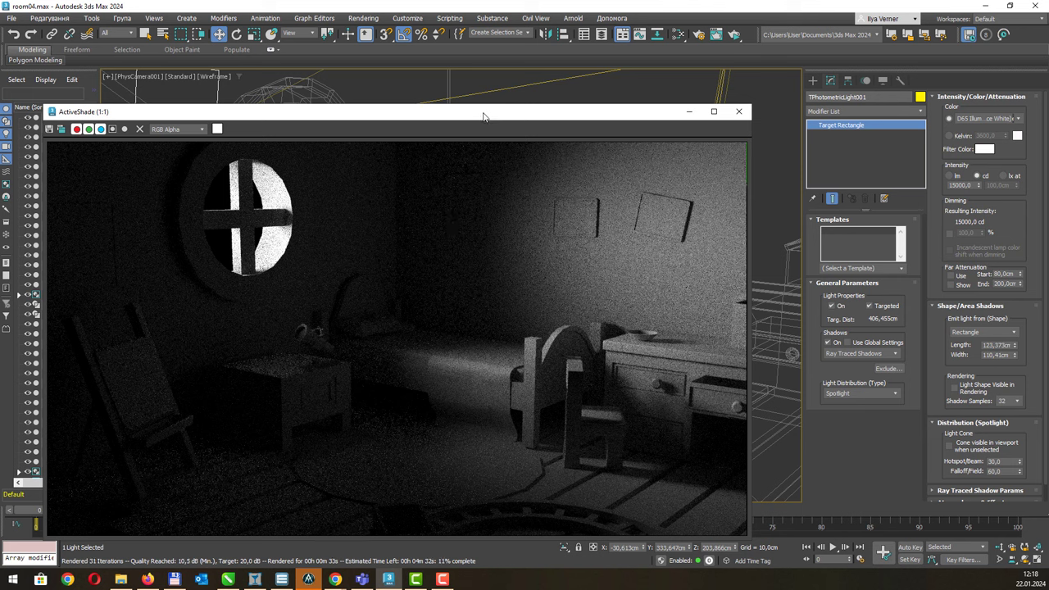
{"action": "left_click", "coordinate": [860, 352]}
{"action": "left_click", "coordinate": [861, 353]}
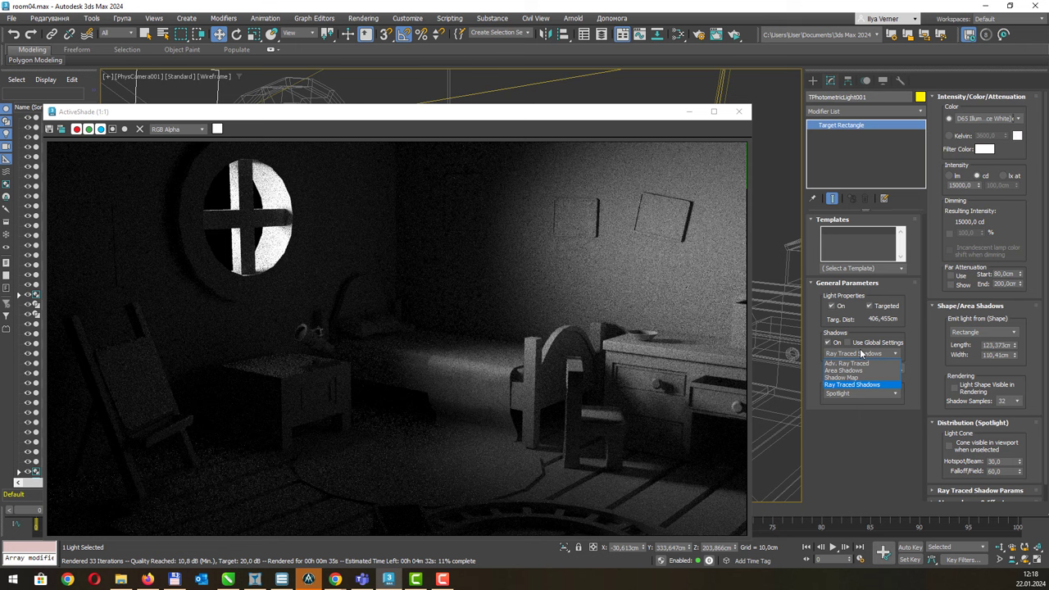
{"action": "left_click", "coordinate": [860, 351]}
{"action": "left_click", "coordinate": [847, 392]}
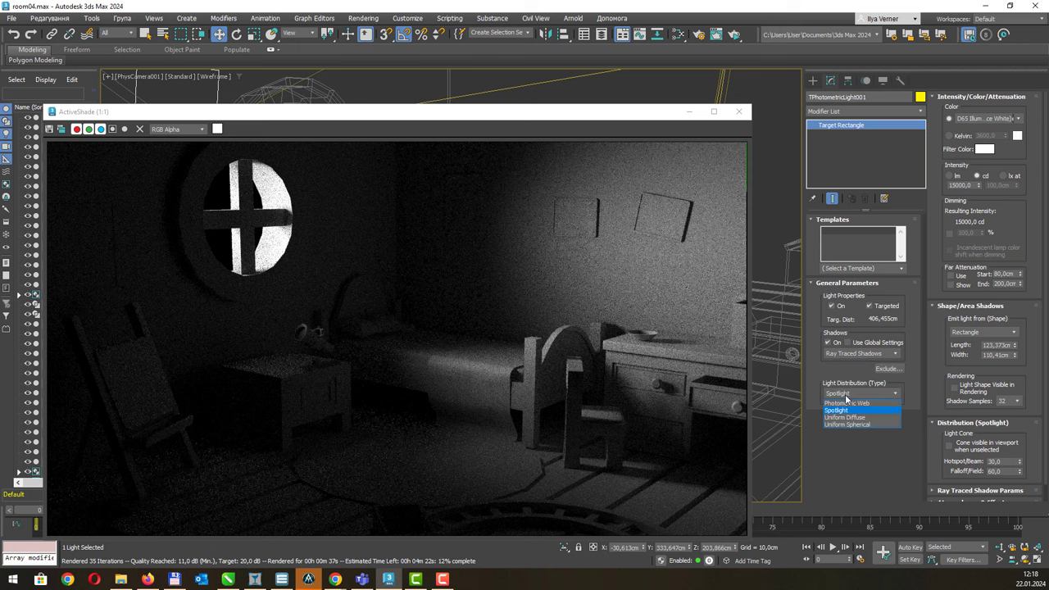
Step: Set the distribution to Photometric Web and browse for a web file, cancelling without loading one
{"action": "left_click", "coordinate": [845, 404]}
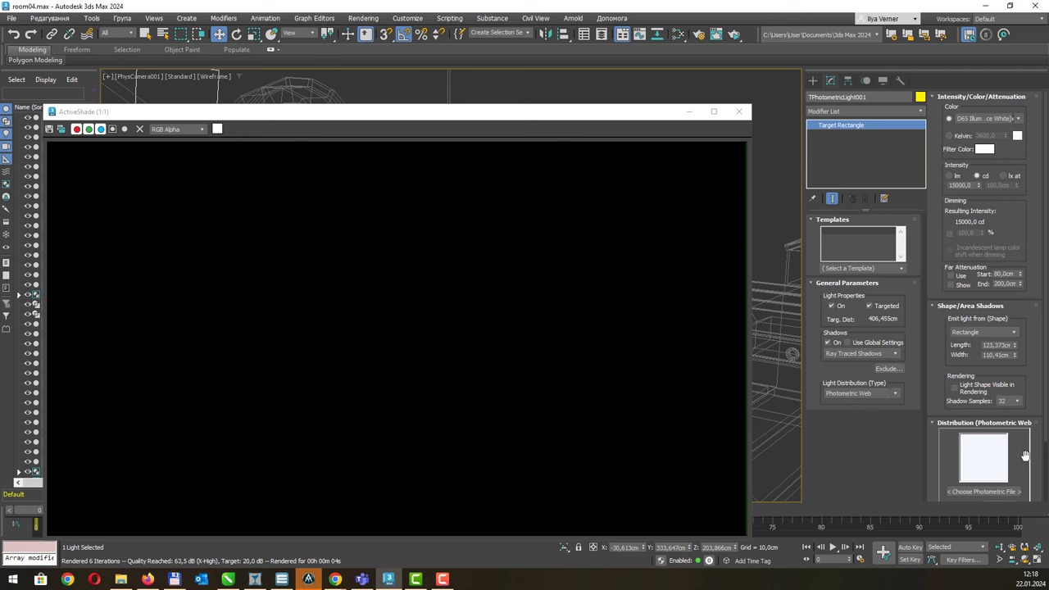
{"action": "left_click_drag", "start_coordinate": [1026, 455], "coordinate": [1028, 385]}
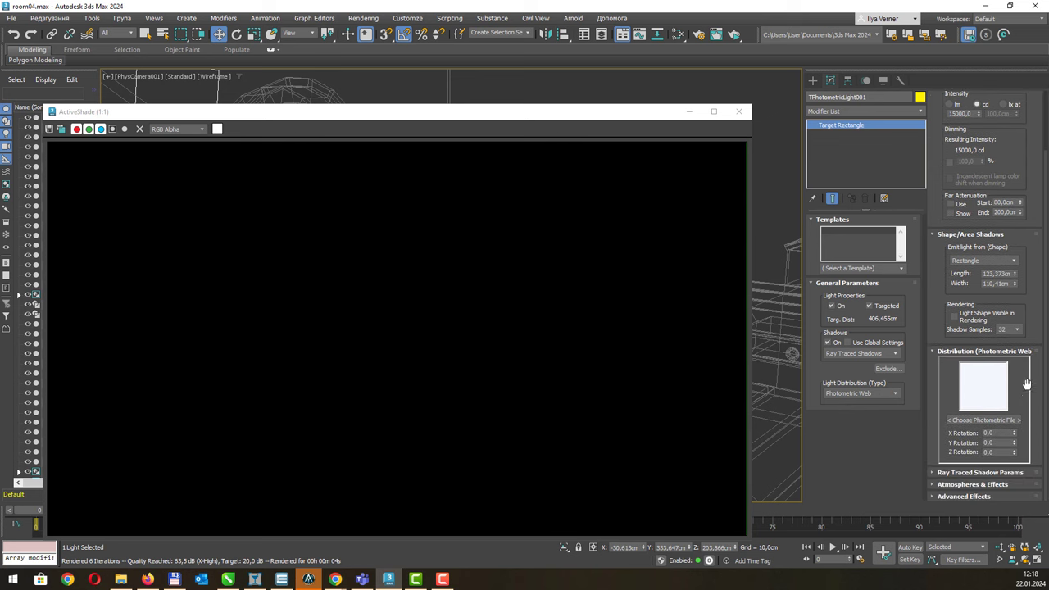
{"action": "left_click", "coordinate": [1018, 423]}
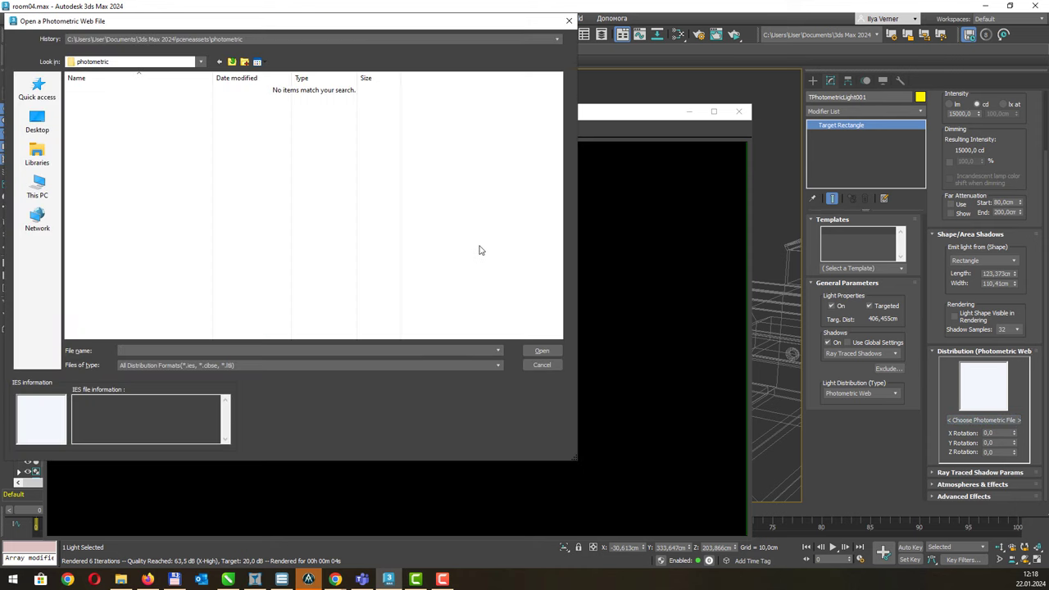
{"action": "left_click", "coordinate": [338, 365]}
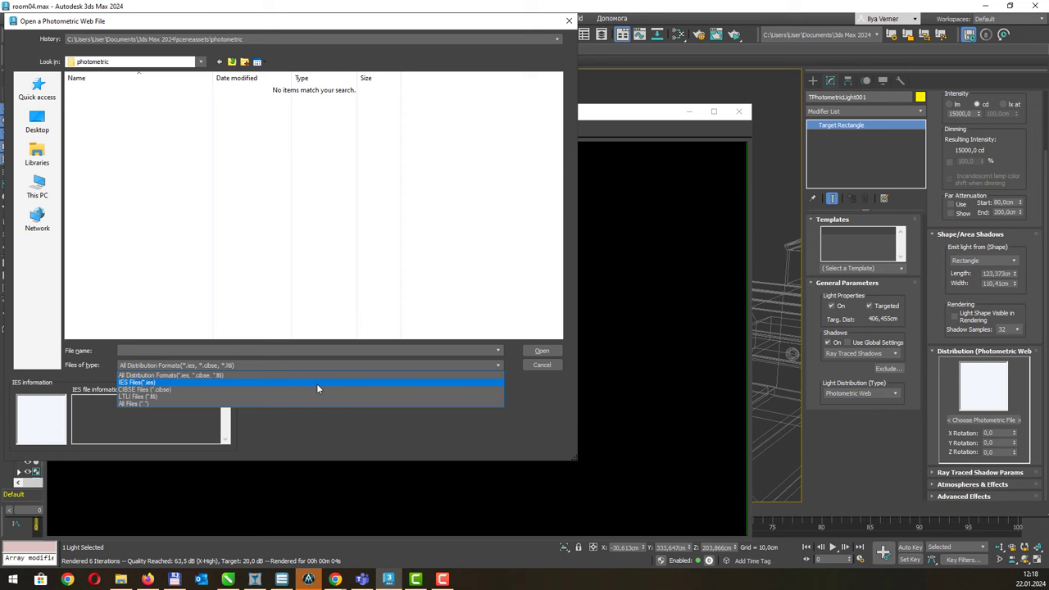
{"action": "left_click", "coordinate": [538, 369]}
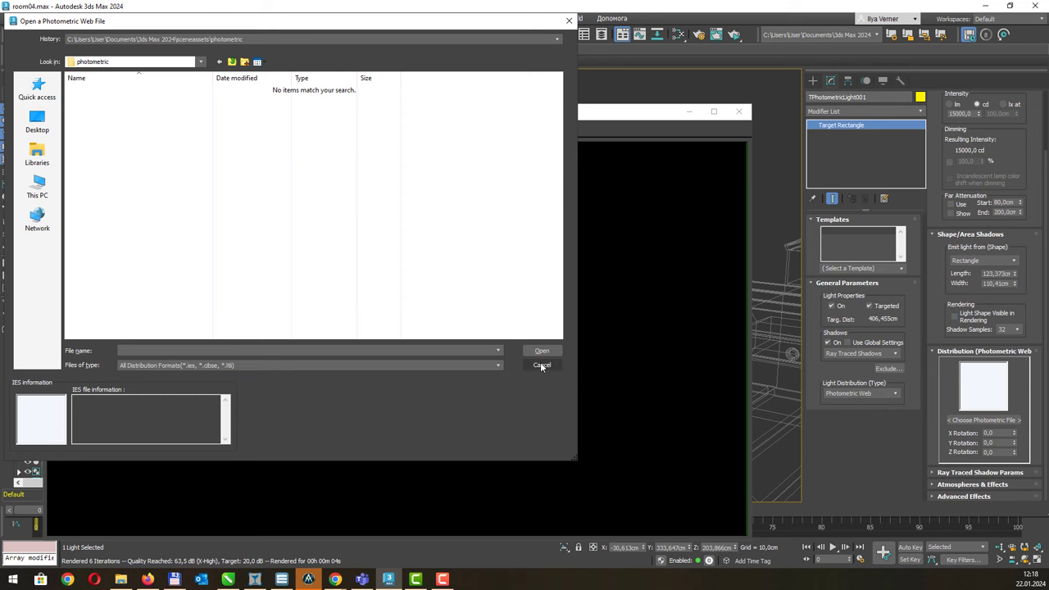
{"action": "left_click", "coordinate": [541, 366]}
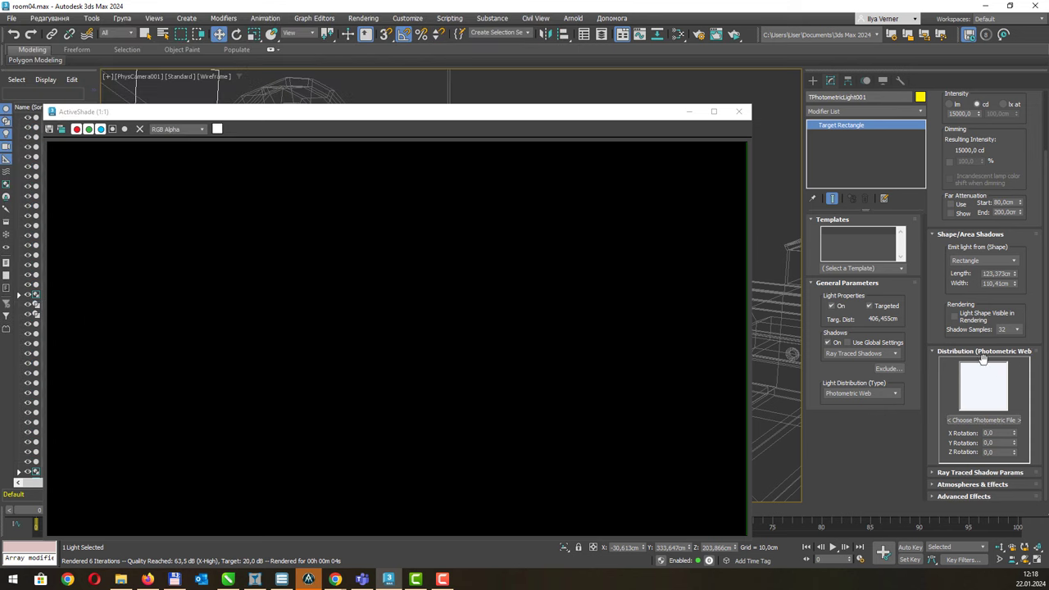
Step: Set the light distribution back to Uniform Diffuse and move ActiveShade to watch the lit room refine
{"action": "left_click", "coordinate": [851, 395]}
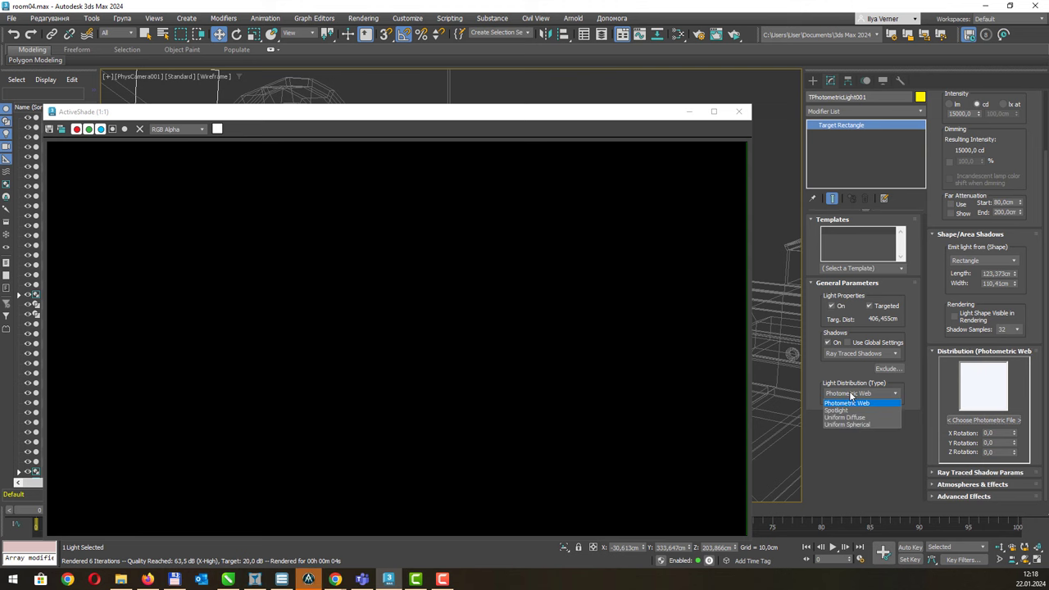
{"action": "left_click", "coordinate": [851, 395]}
{"action": "left_click", "coordinate": [851, 395]}
{"action": "left_click", "coordinate": [854, 418]}
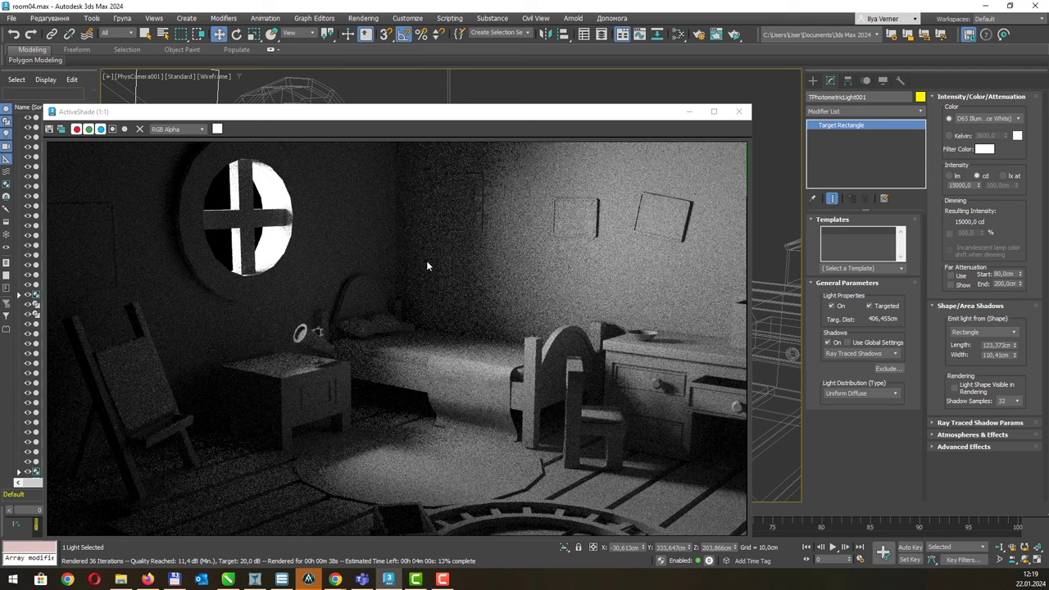
{"action": "mouse_move", "coordinate": [400, 116]}
{"action": "left_mouse_down"}
{"action": "mouse_move", "coordinate": [502, 154]}
{"action": "mouse_move", "coordinate": [460, 172]}
{"action": "left_mouse_up"}
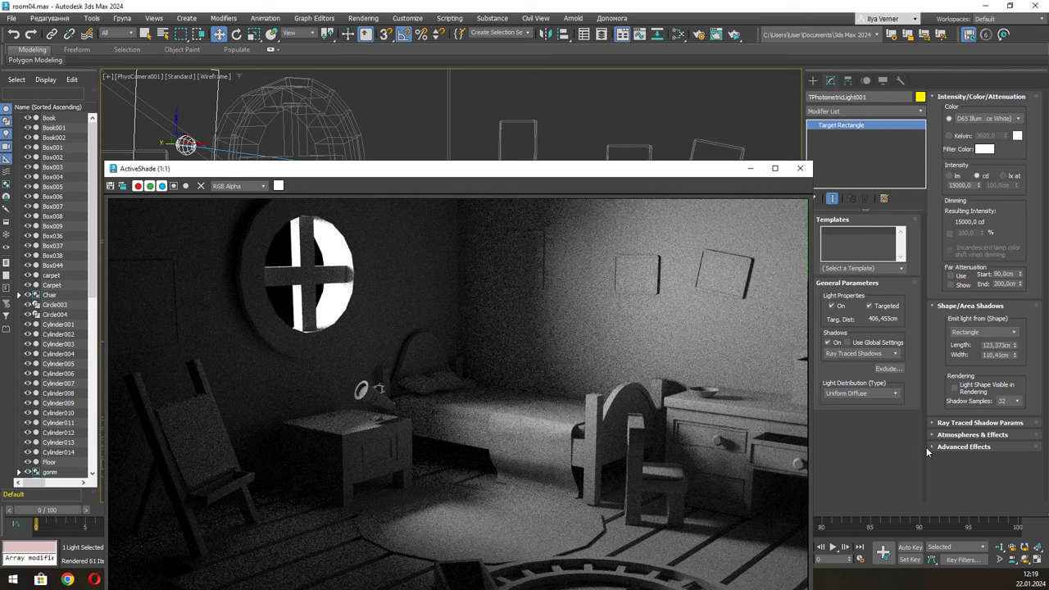
{"action": "left_click", "coordinate": [881, 394]}
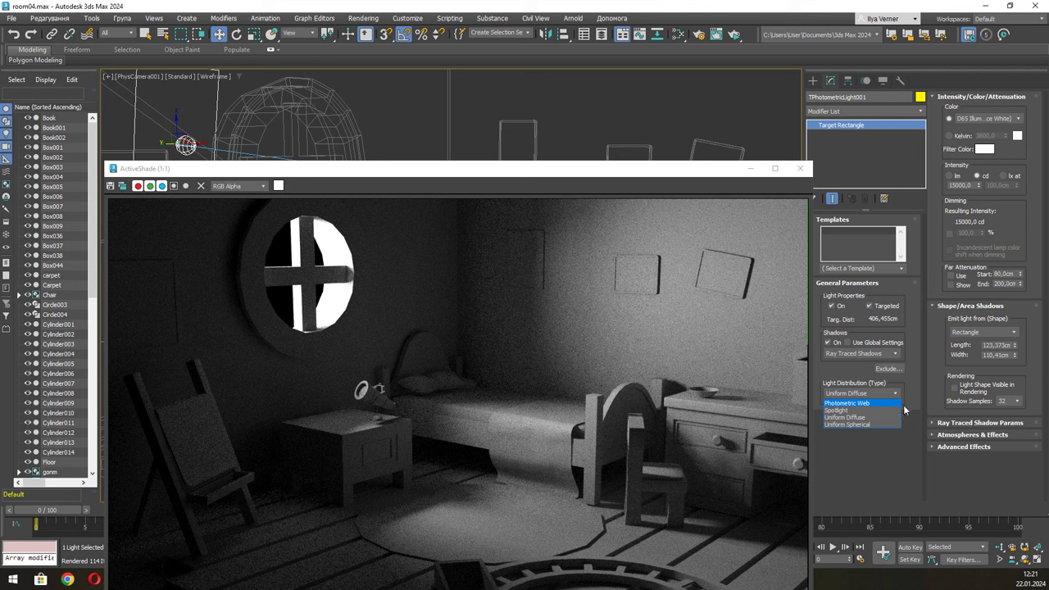
Step: Keep Uniform Diffuse, close the ActiveShade window, and pan the PhysCamera001 view
{"action": "left_click", "coordinate": [907, 454]}
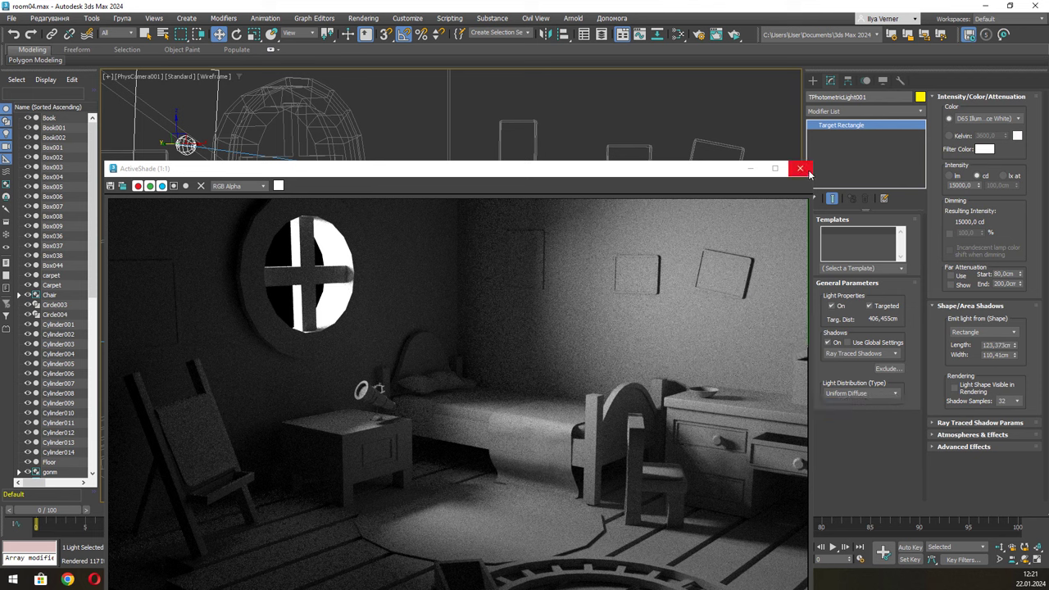
{"action": "left_click_drag", "start_coordinate": [664, 170], "coordinate": [642, 101]}
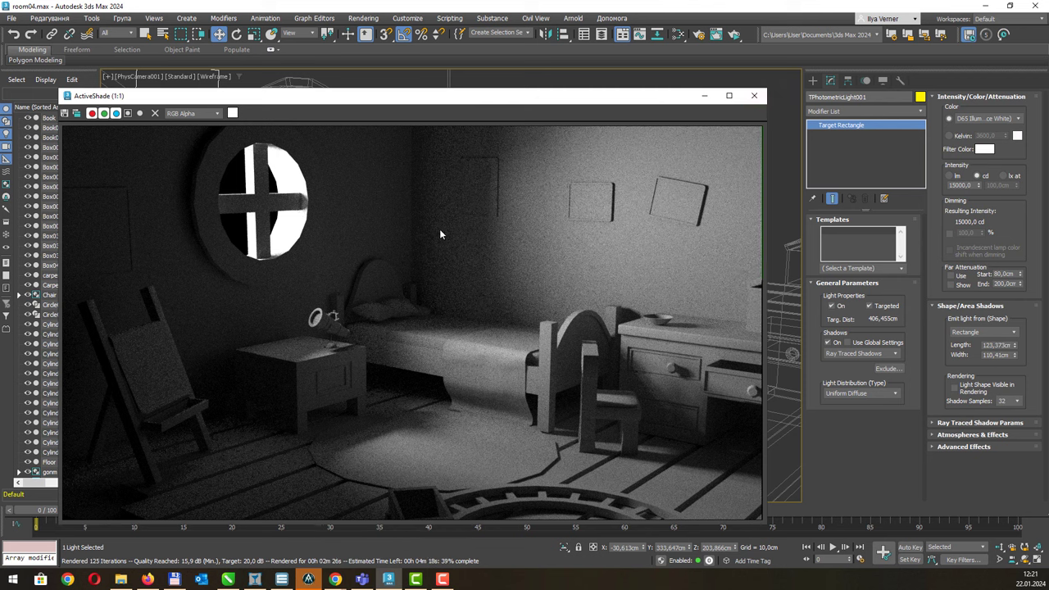
{"action": "left_click", "coordinate": [755, 98]}
{"action": "mouse_move", "coordinate": [702, 164]}
{"action": "middle_mouse_down"}
{"action": "mouse_move", "coordinate": [625, 131]}
{"action": "mouse_move", "coordinate": [604, 140]}
{"action": "mouse_move", "coordinate": [508, 96]}
{"action": "middle_mouse_up"}
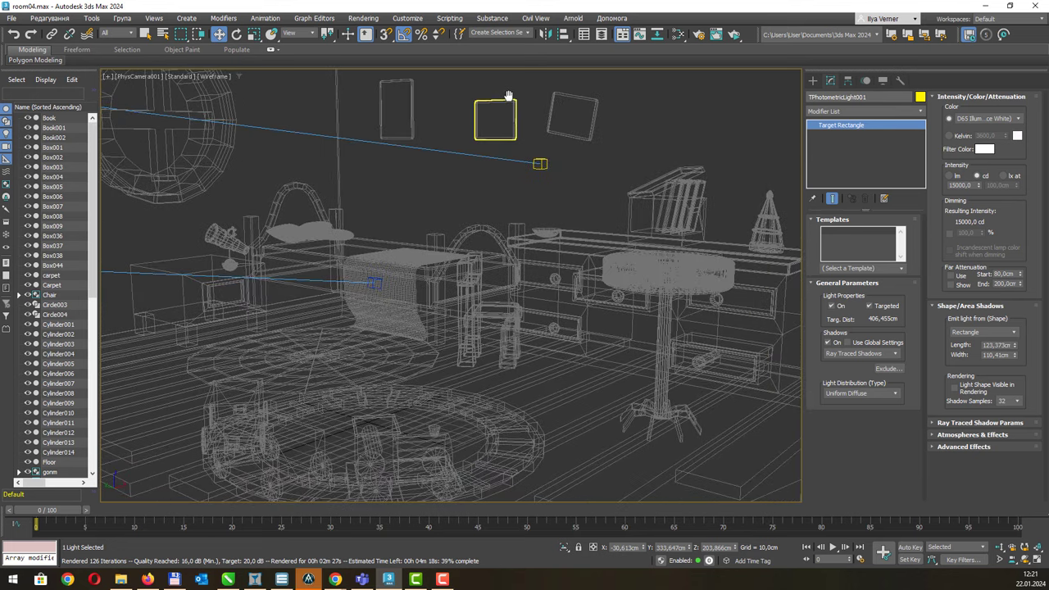
Step: Restart the ART ActiveShade render from PhysCamera001 and move the preview aside to show the viewport
{"action": "left_click", "coordinate": [701, 34]}
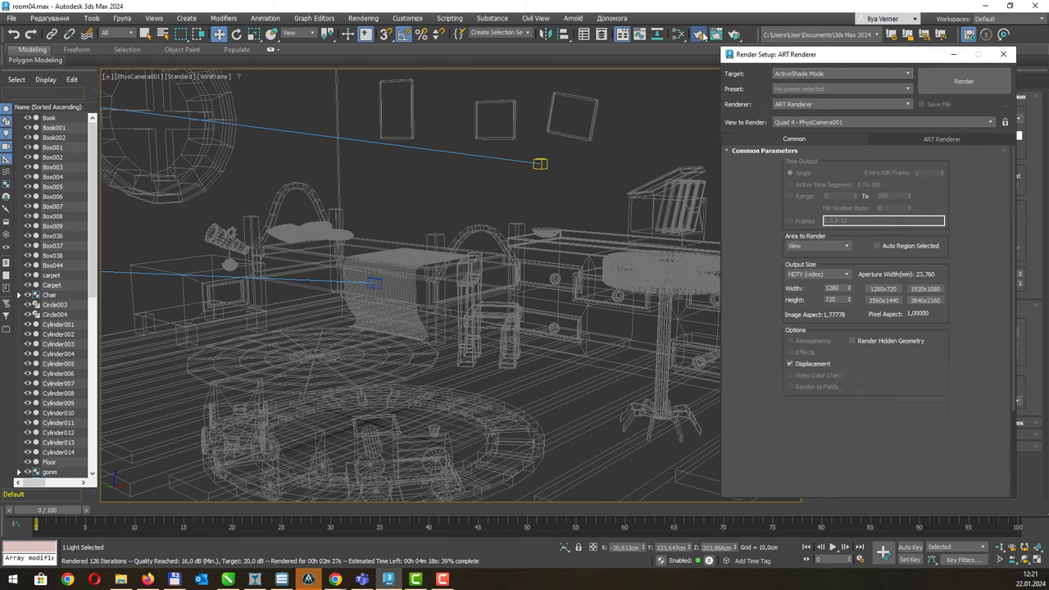
{"action": "left_click", "coordinate": [816, 74]}
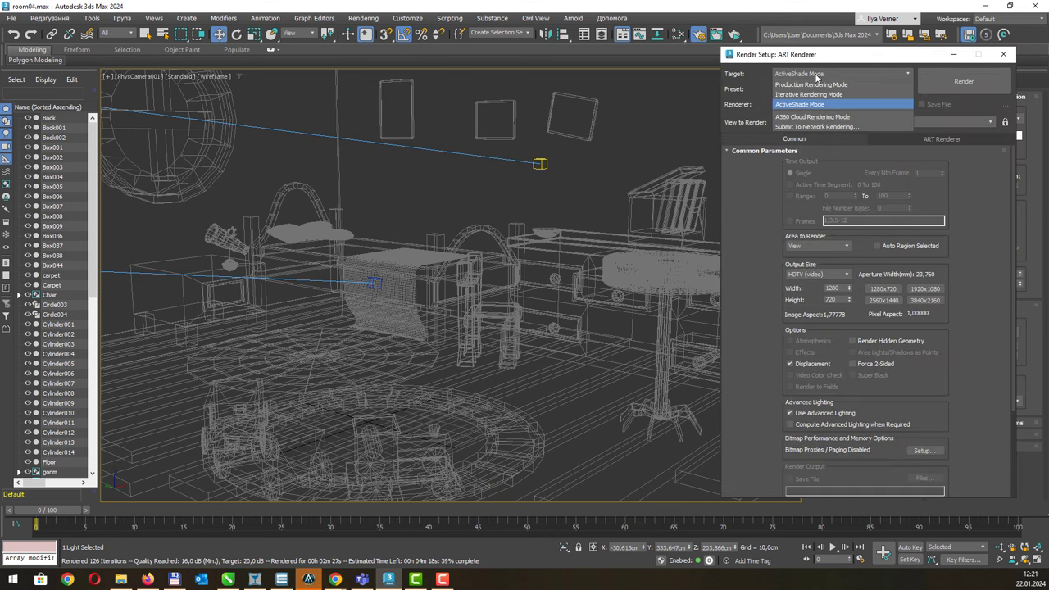
{"action": "left_click", "coordinate": [816, 77]}
{"action": "left_click", "coordinate": [943, 82]}
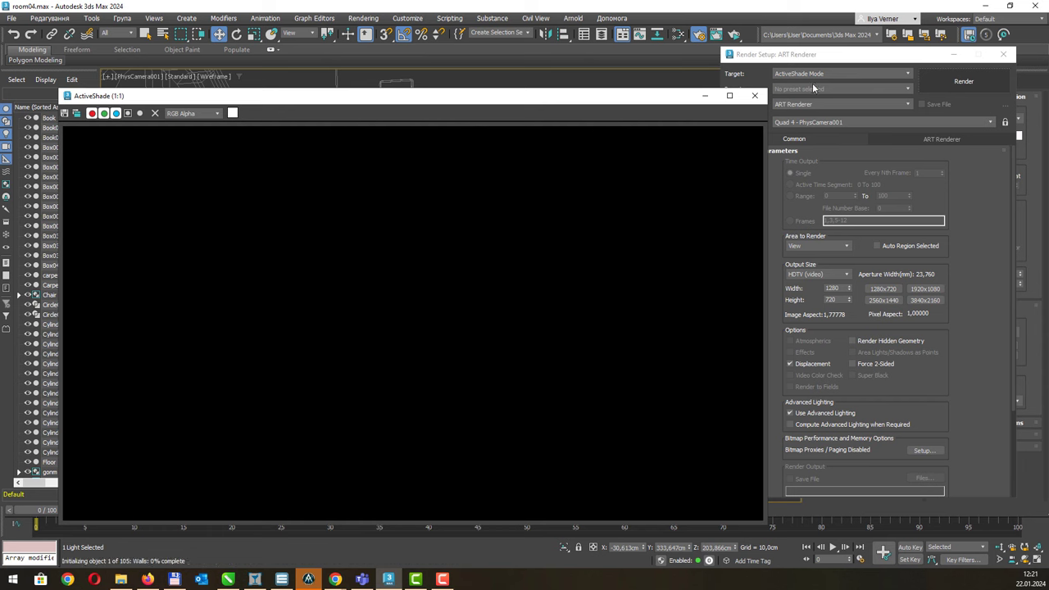
{"action": "left_click_drag", "start_coordinate": [549, 101], "coordinate": [501, 90]}
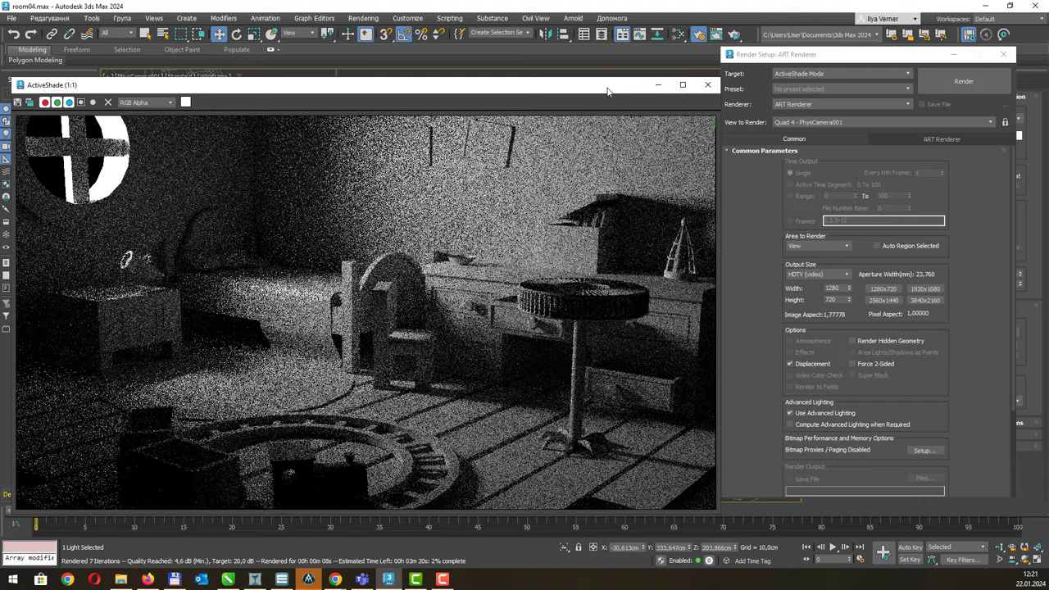
{"action": "left_click_drag", "start_coordinate": [609, 84], "coordinate": [596, 237]}
Step: Switch the ActiveShade render to PhysCamera002 and let it refine to about 58 iterations
{"action": "key", "text": "c"}
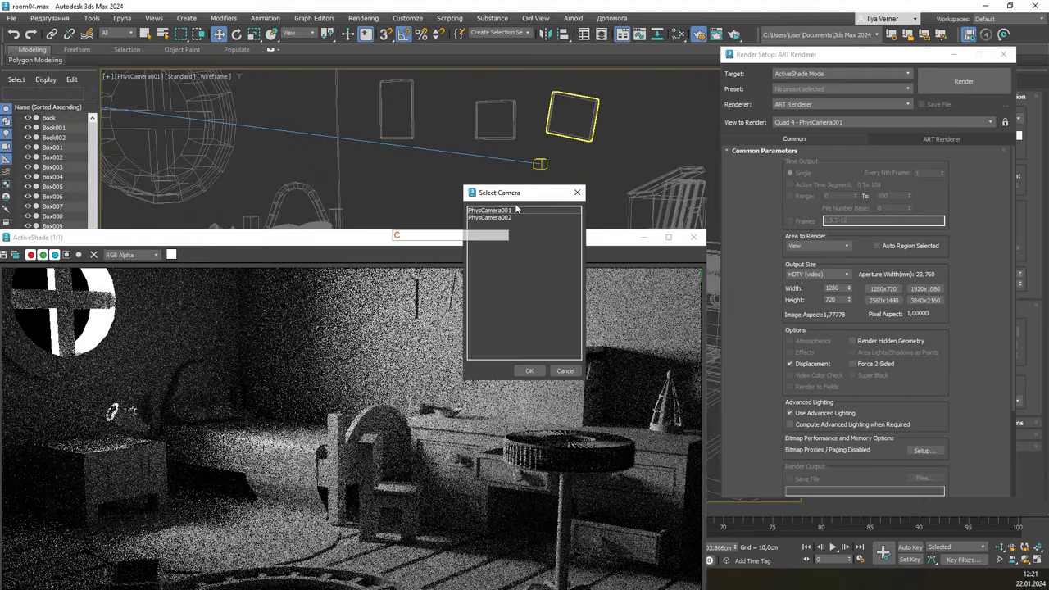
{"action": "double_click", "coordinate": [503, 216]}
{"action": "mouse_move", "coordinate": [486, 240]}
{"action": "left_mouse_down"}
{"action": "mouse_move", "coordinate": [515, 109]}
{"action": "mouse_move", "coordinate": [502, 107]}
{"action": "left_mouse_up"}
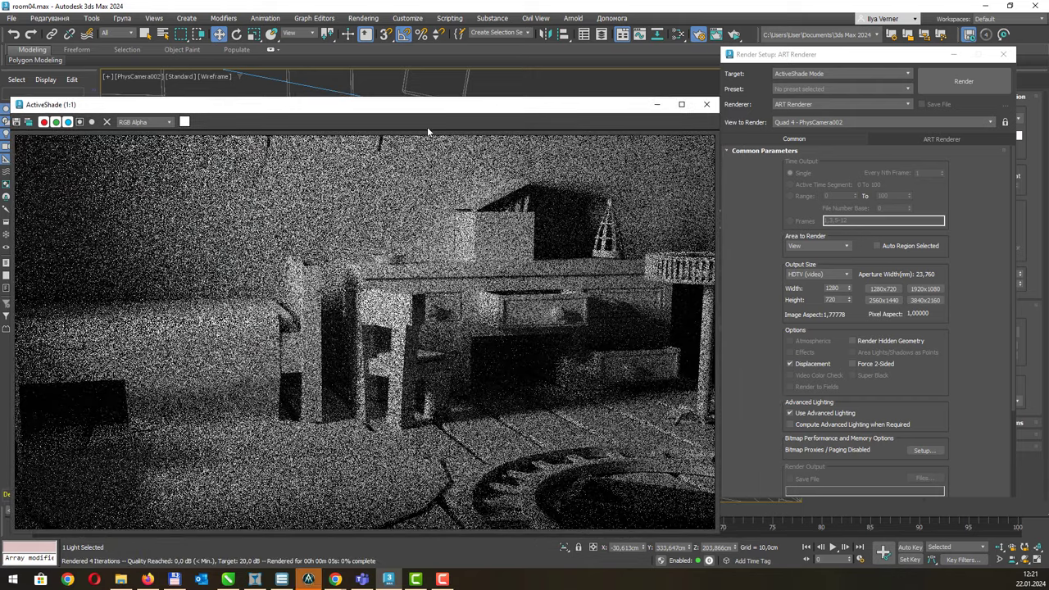
{"action": "left_click_drag", "start_coordinate": [453, 107], "coordinate": [459, 117]}
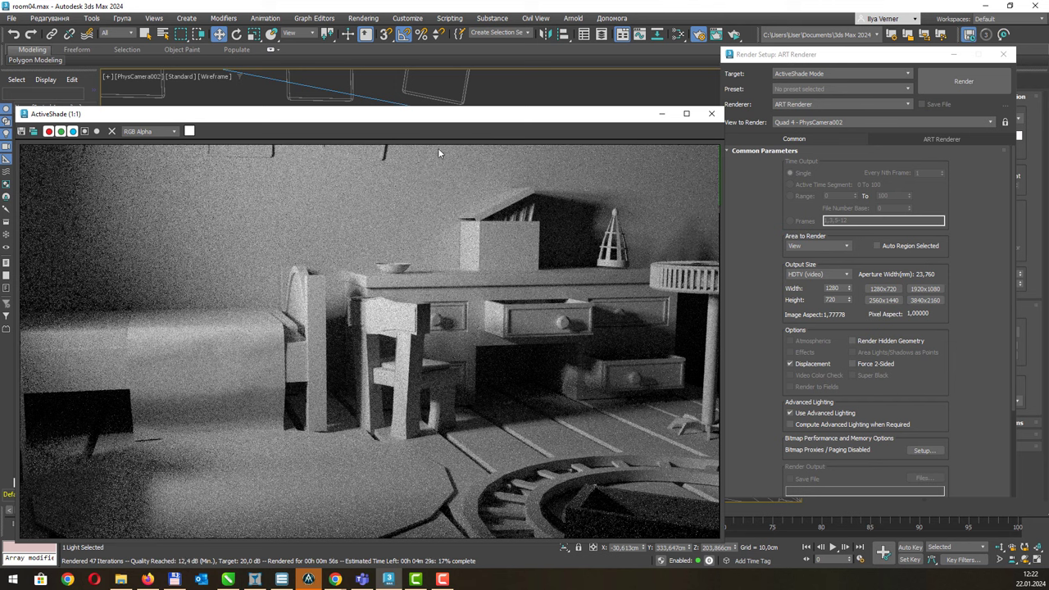
{"action": "left_click_drag", "start_coordinate": [501, 117], "coordinate": [537, 117]}
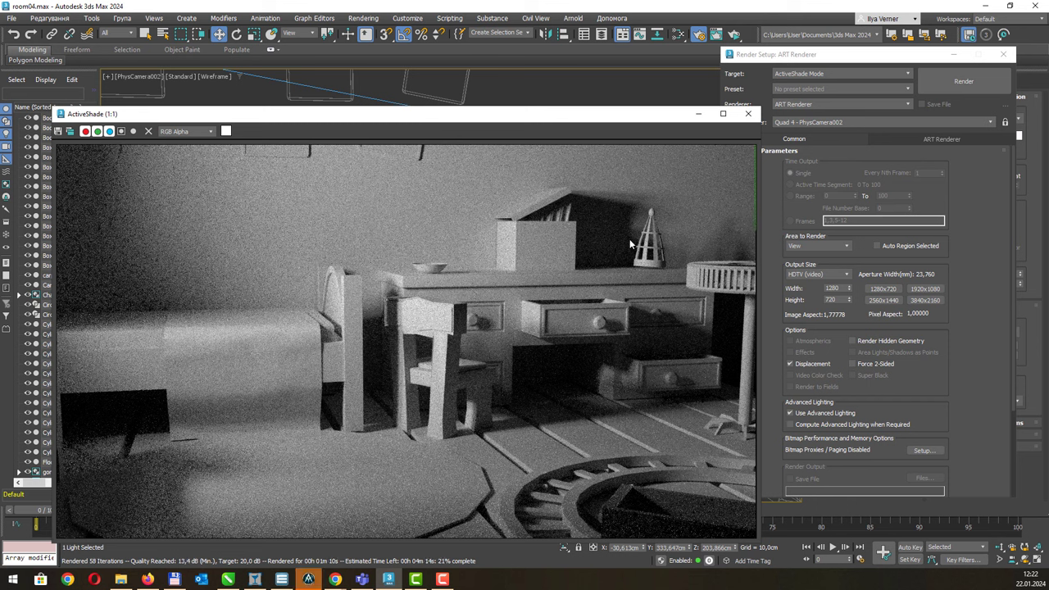
Step: Close ActiveShade and Render Setup, then orbit a Perspective view out over the whole room
{"action": "left_click", "coordinate": [747, 115]}
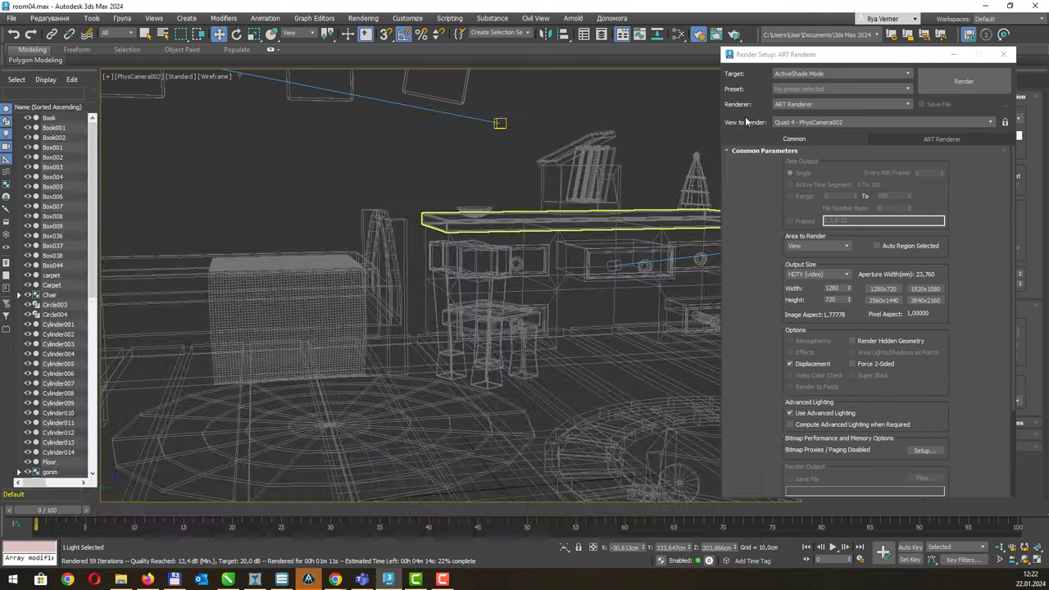
{"action": "left_click", "coordinate": [1003, 54]}
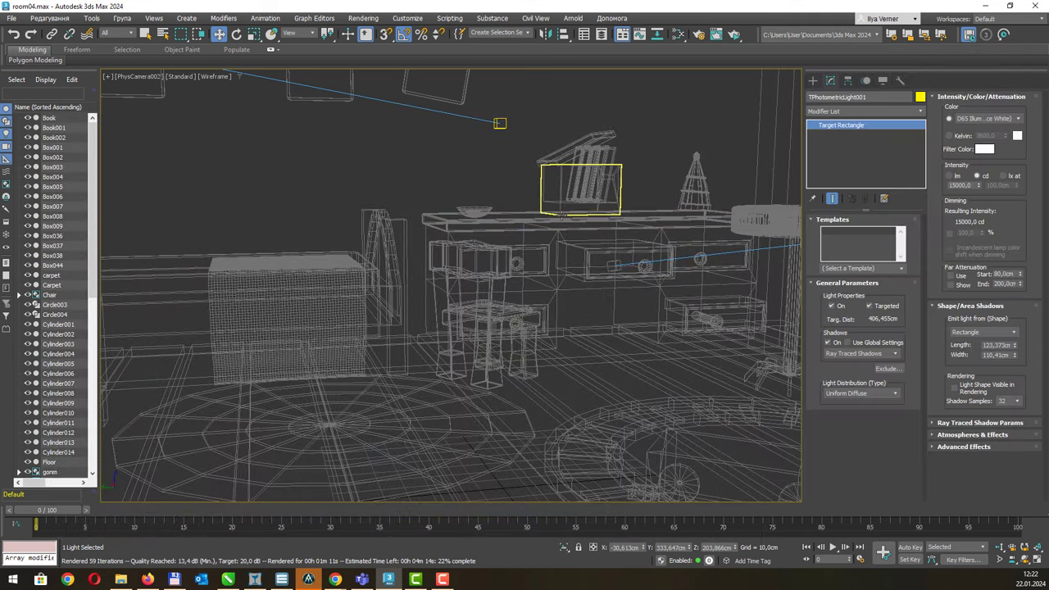
{"action": "key", "text": "p"}
{"action": "scroll", "coordinate": [394, 260], "scroll_direction": "down", "scroll_amount": 5}
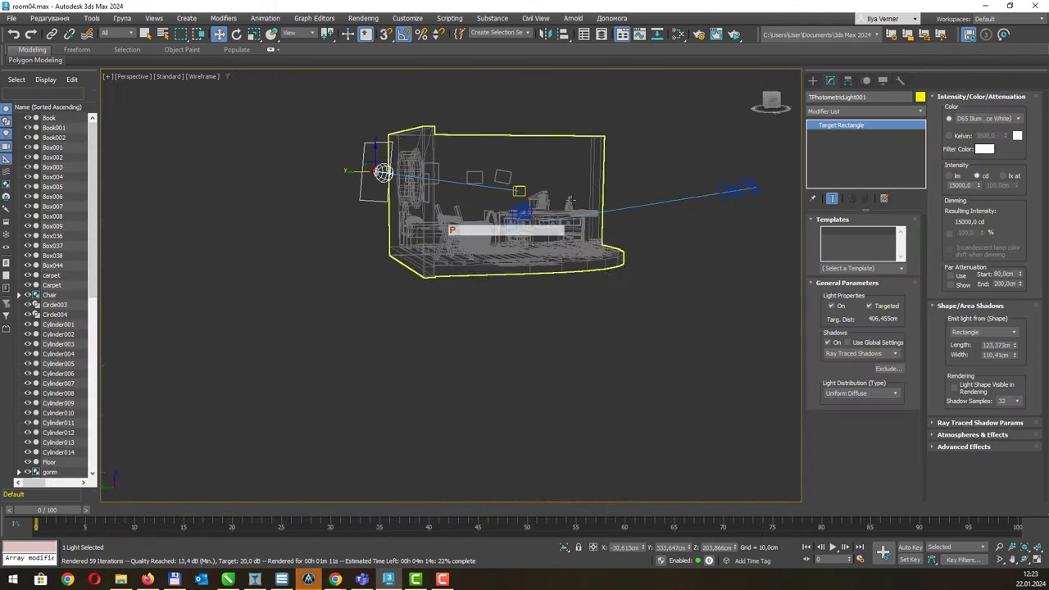
{"action": "middle_click_drag", "start_coordinate": [393, 260], "coordinate": [537, 181], "text": "alt"}
Step: Show the room with Edged Faces and zoom in to frame it
{"action": "key", "text": "F3"}
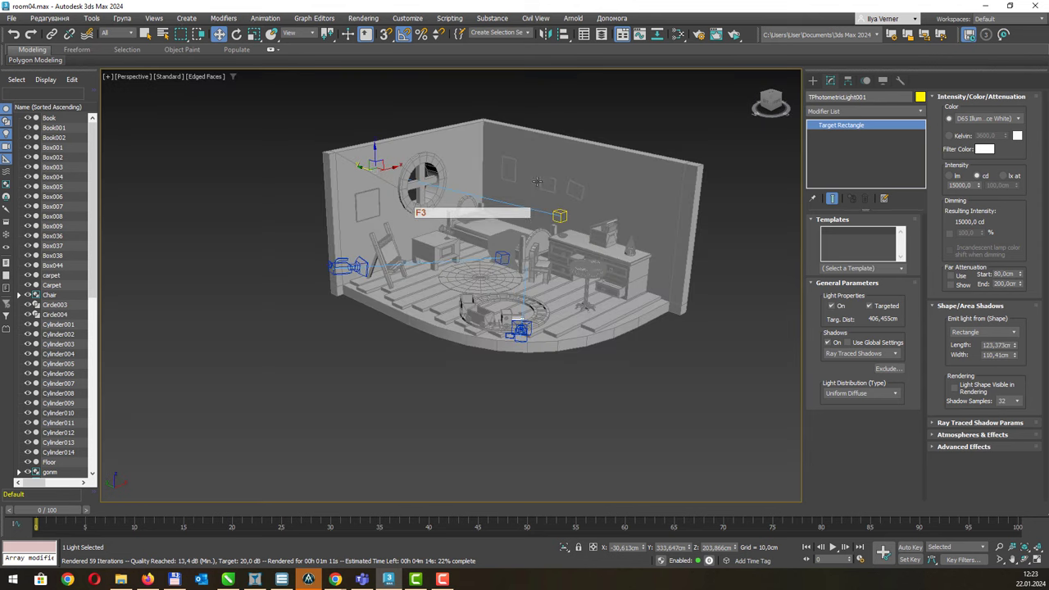
{"action": "scroll", "coordinate": [402, 164], "scroll_direction": "up", "scroll_amount": 2}
{"action": "scroll", "coordinate": [403, 164], "scroll_direction": "up", "scroll_amount": 2}
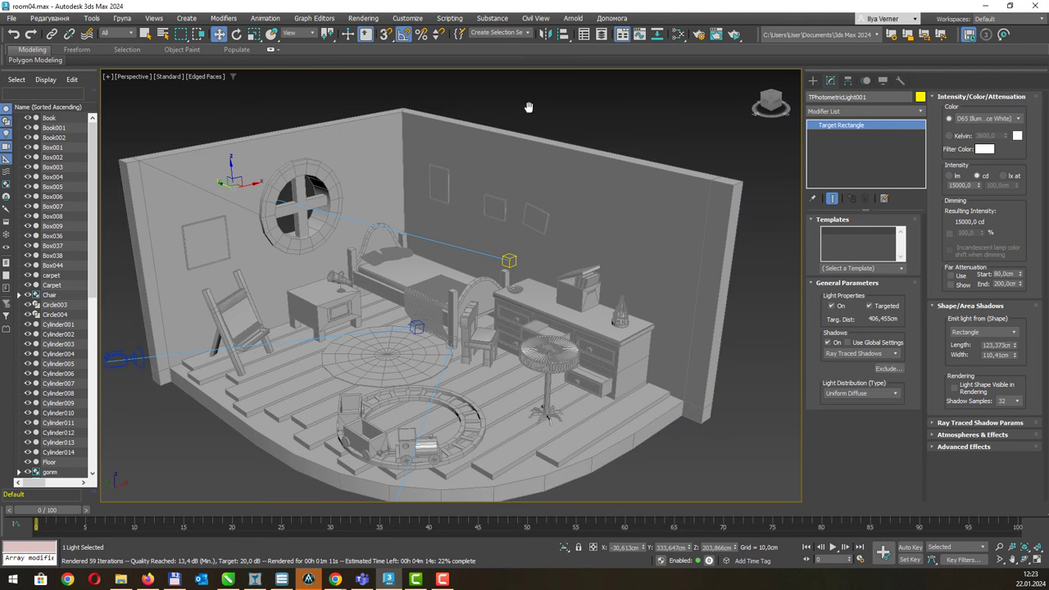
{"action": "middle_click_drag", "start_coordinate": [528, 112], "coordinate": [534, 112]}
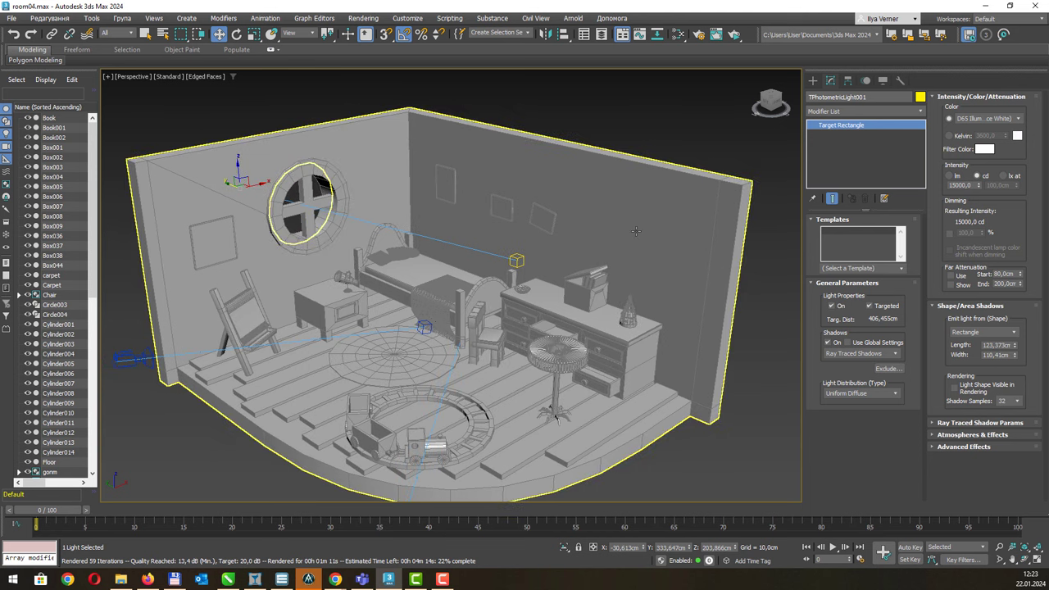